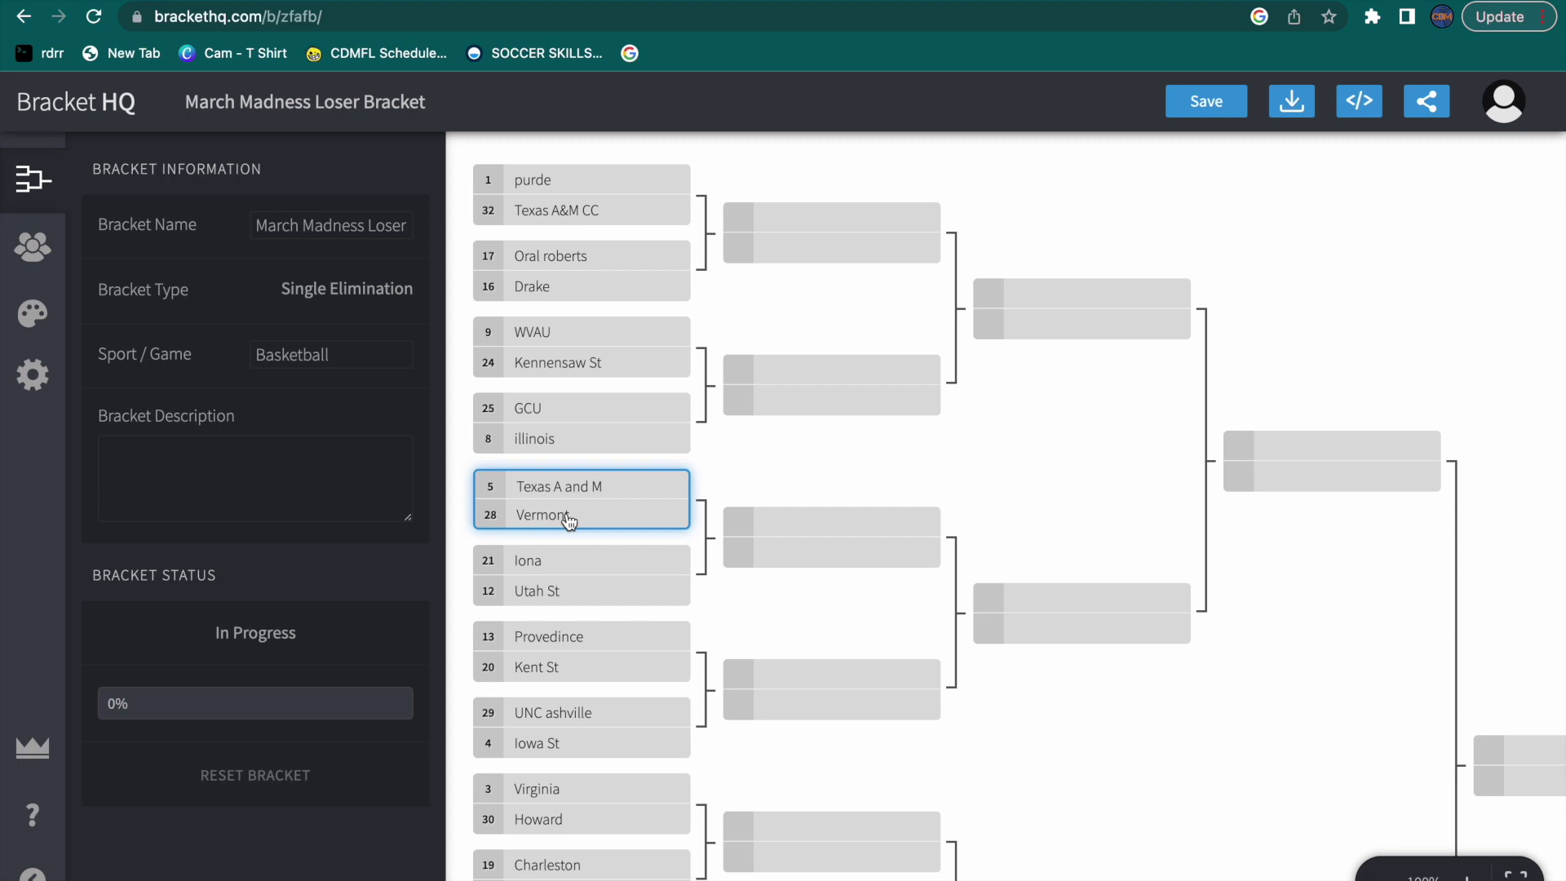
Step: Scroll through the bracket page and select its web address
scroll(653, 750, "down", 6)
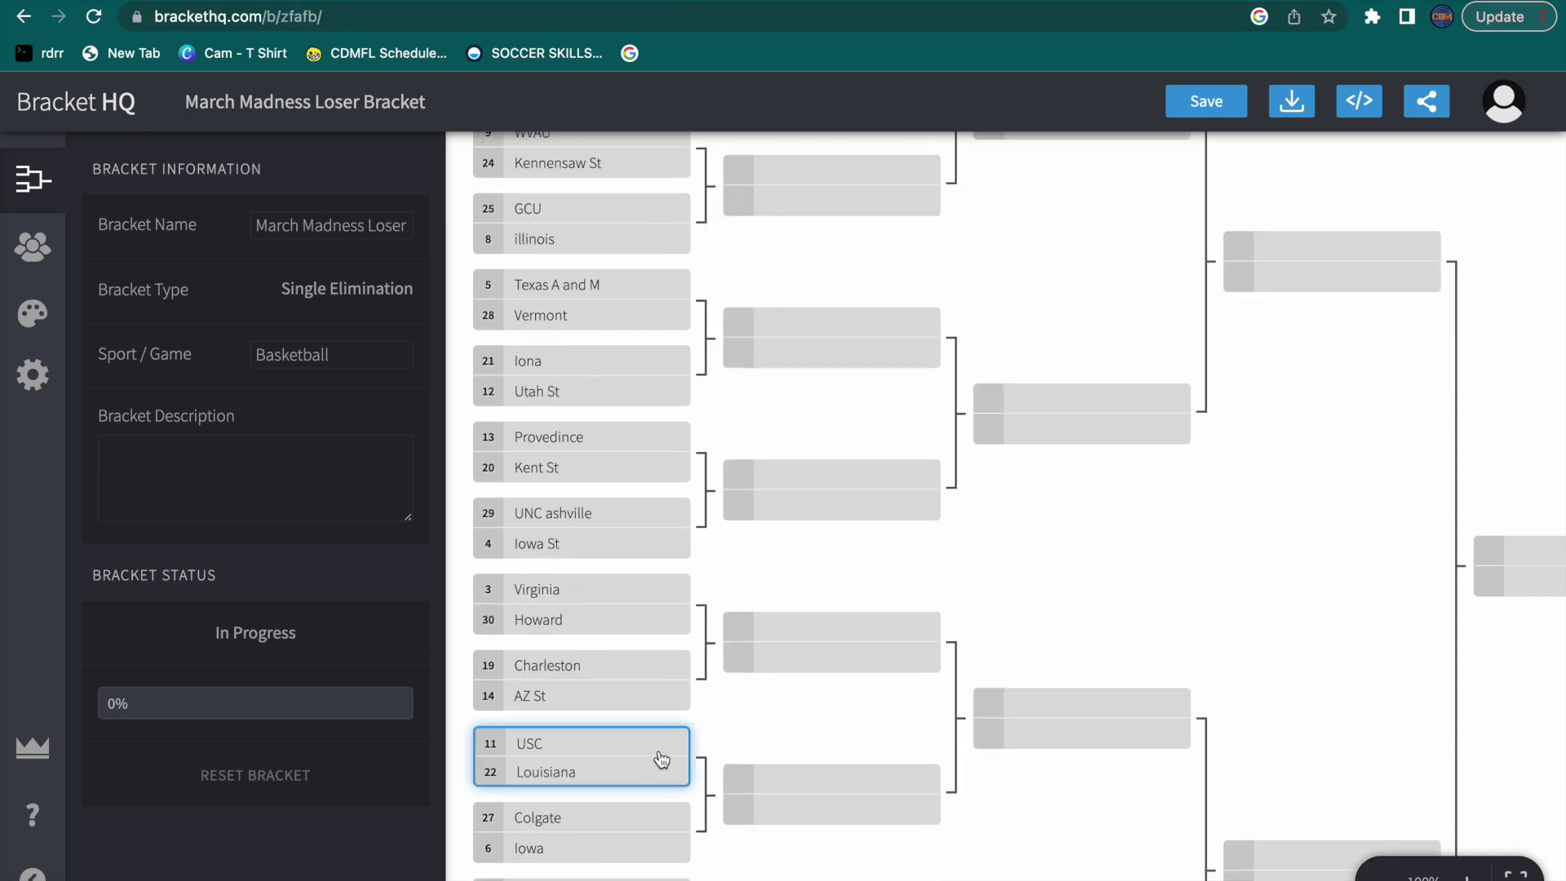
scroll(945, 785, "up", 6)
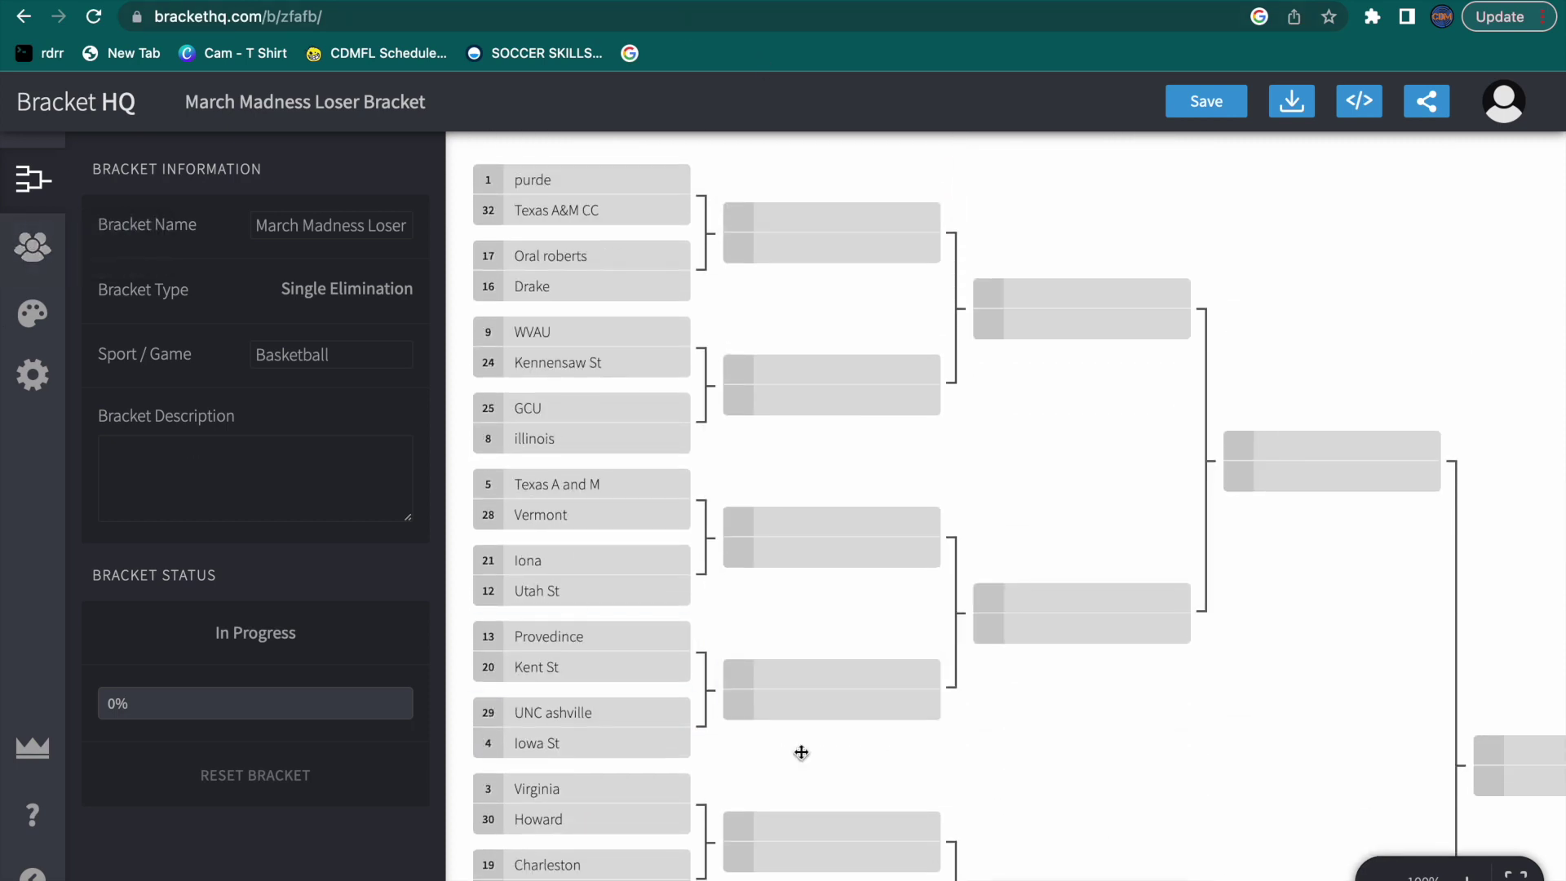
scroll(801, 752, "down", 6)
scroll(845, 528, "up", 6)
left_click(465, 7)
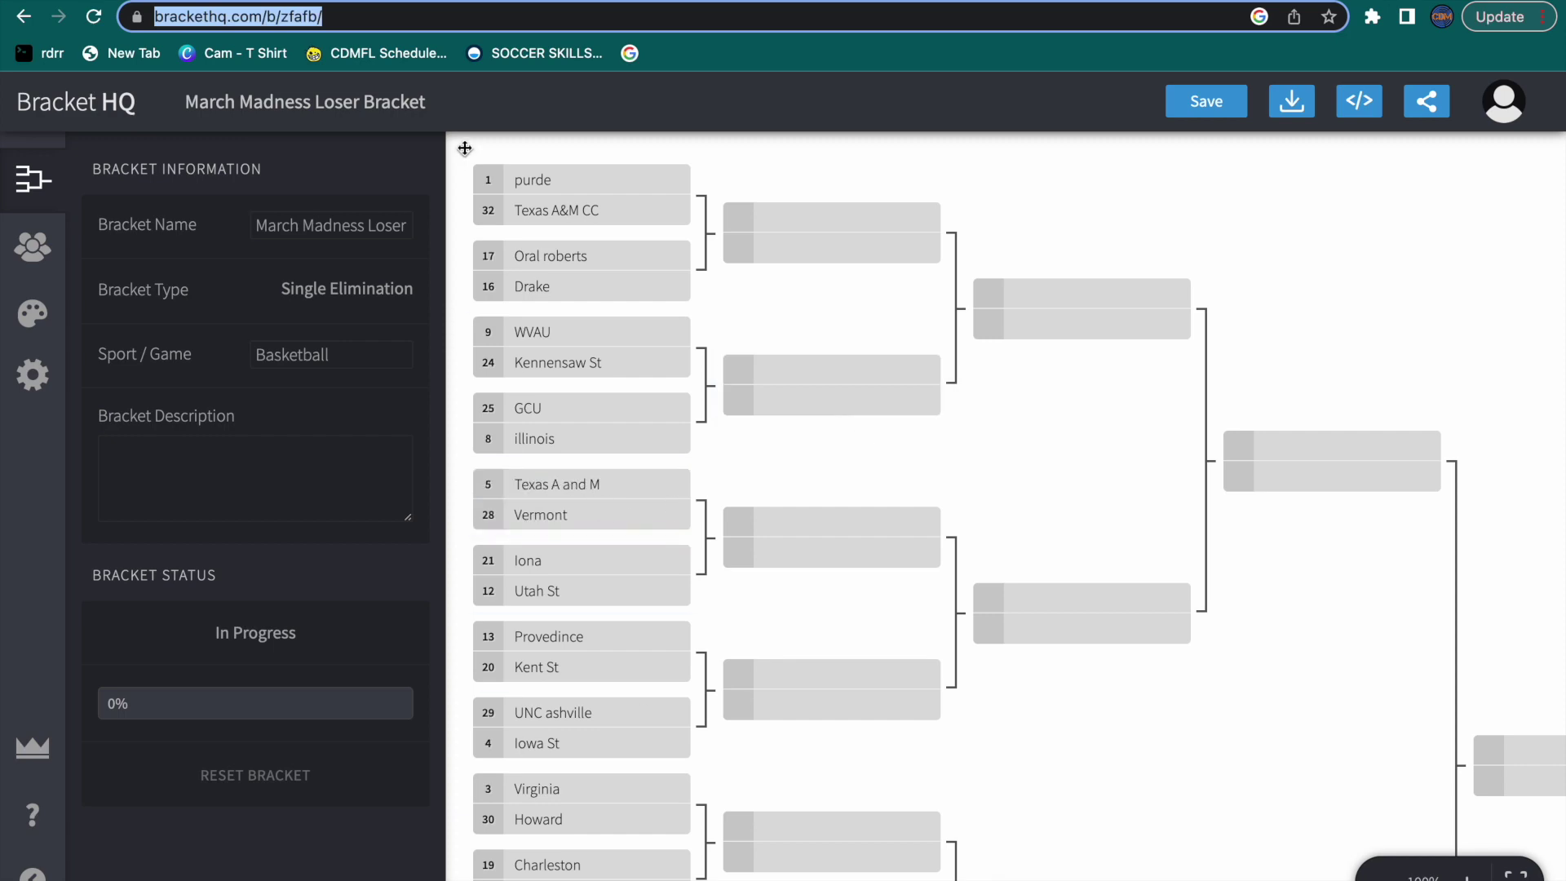
Step: Open the purde vs Texas A&M CC score report, after closing the Oral roberts vs Drake one
left_click(657, 257)
left_click(940, 236)
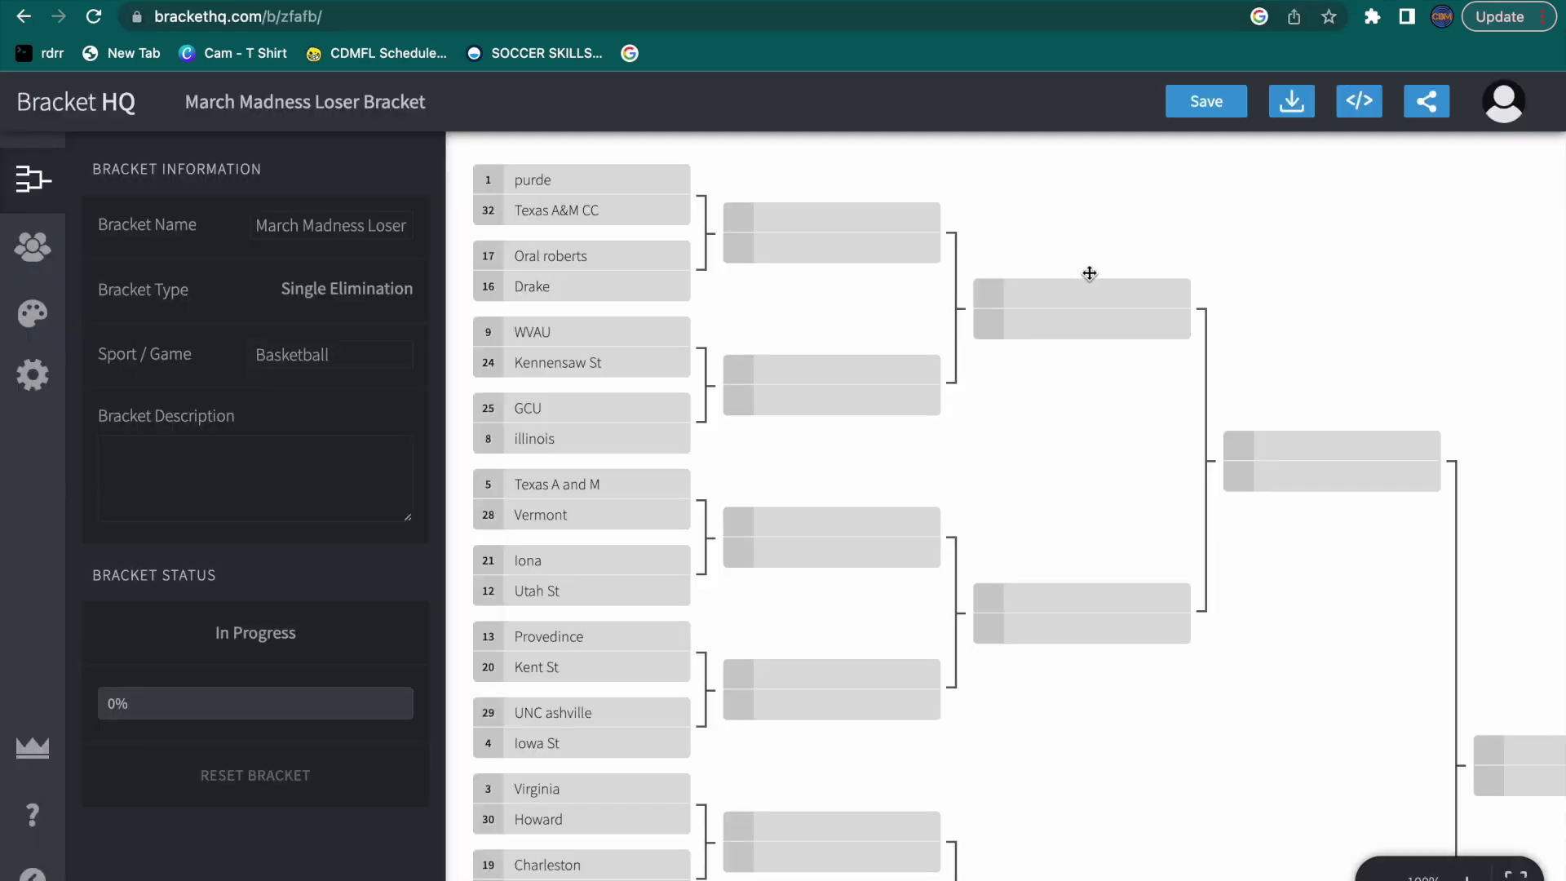
left_click(576, 165)
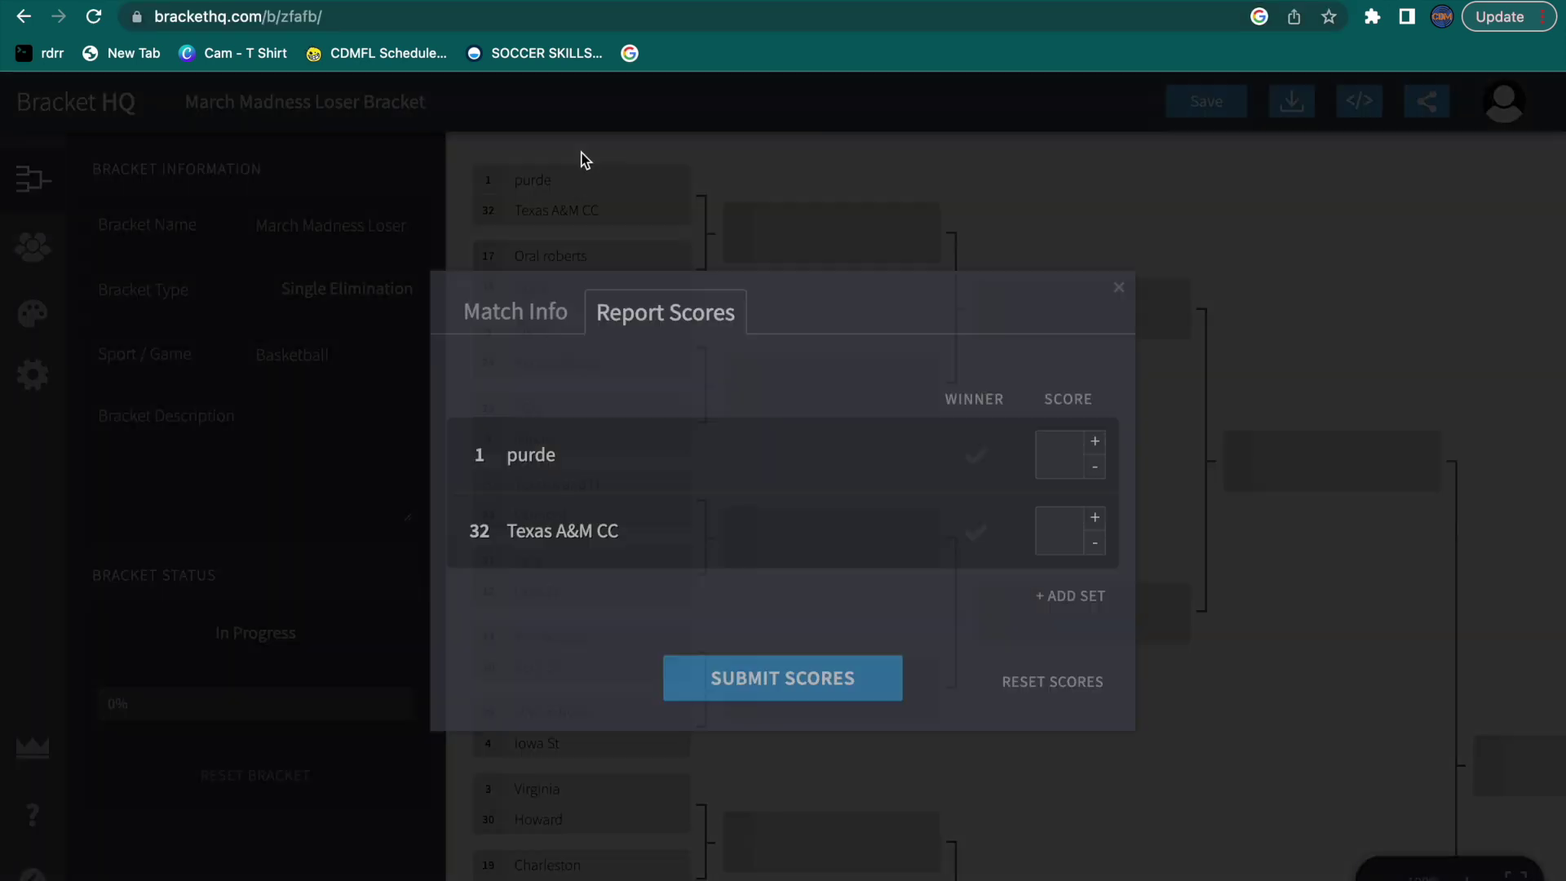
left_click(428, 4)
Step: Spin purde as winner over Texas A&M CC, empty the wheel, then spin the score-range wheel
left_click(798, 456)
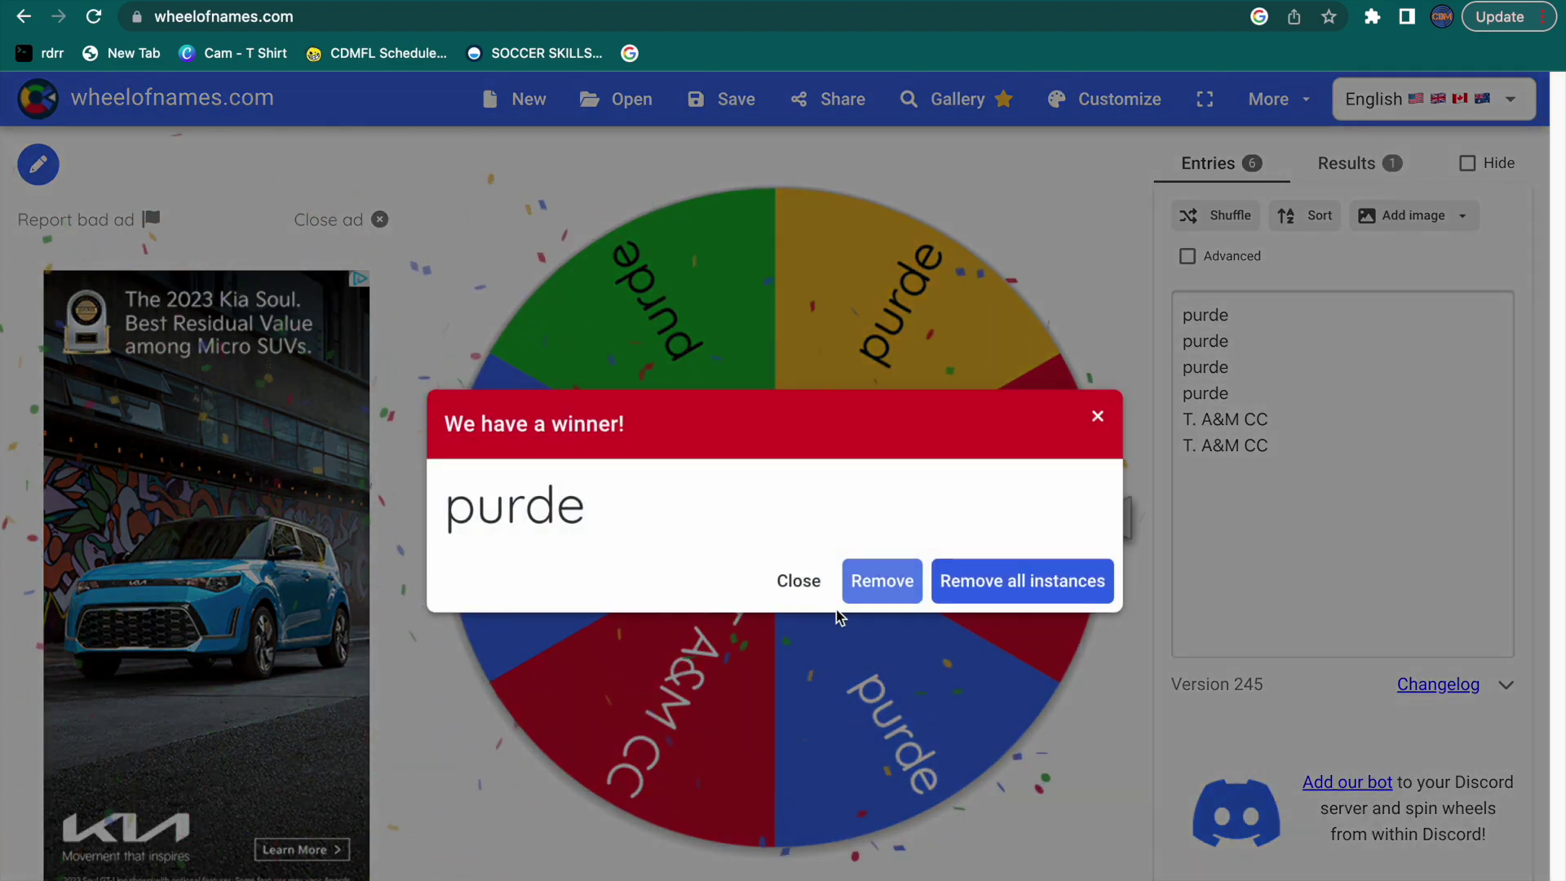
left_click(969, 570)
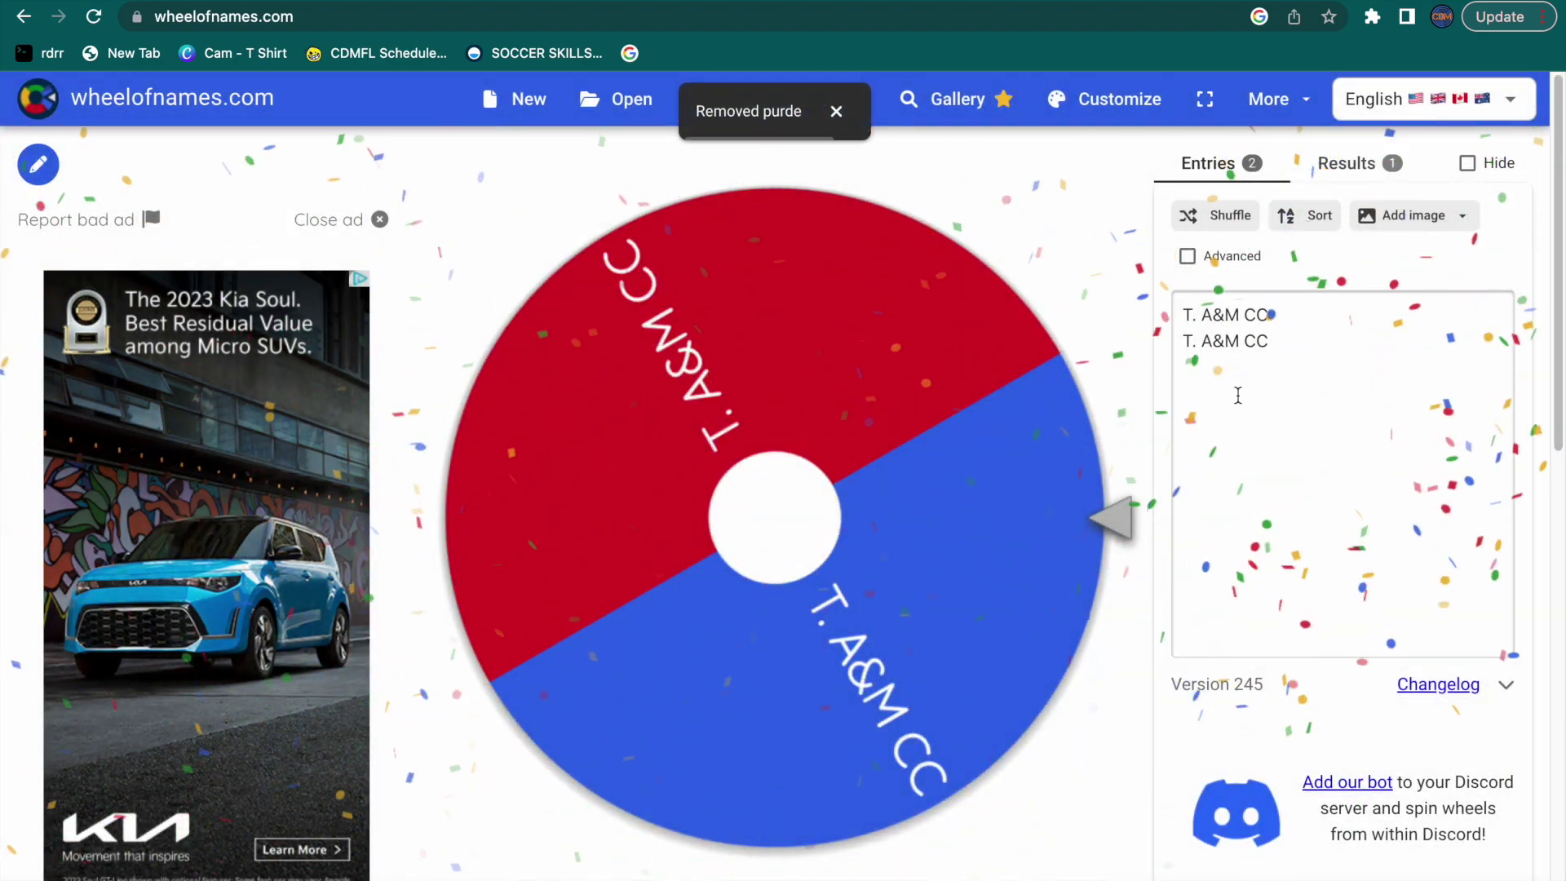
left_click(1387, 350)
key("ctrl+a")
key("BackSpace")
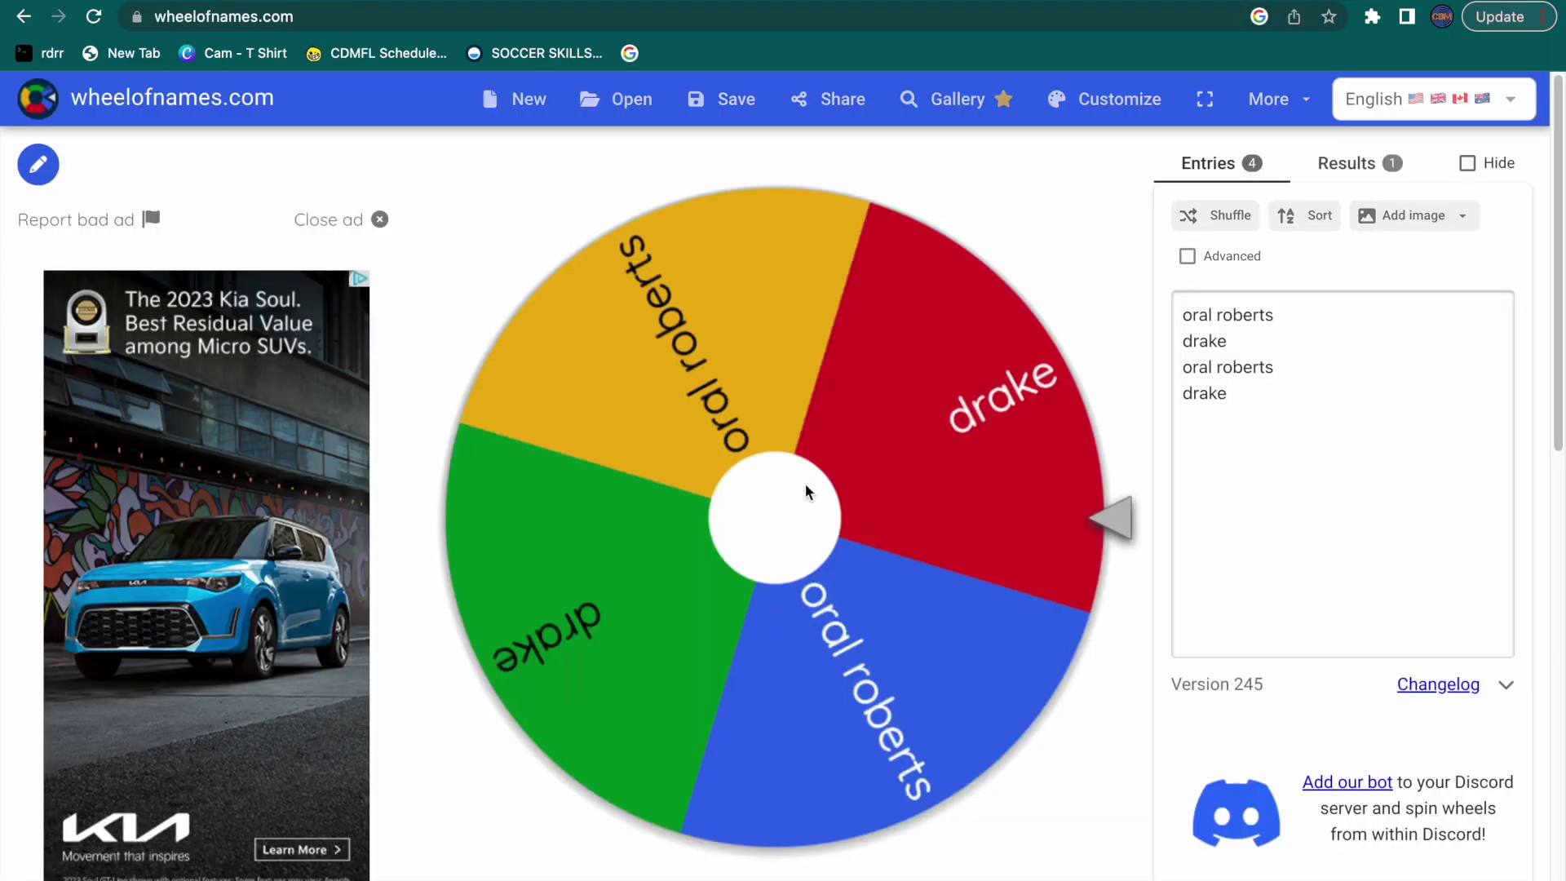
left_click(804, 482)
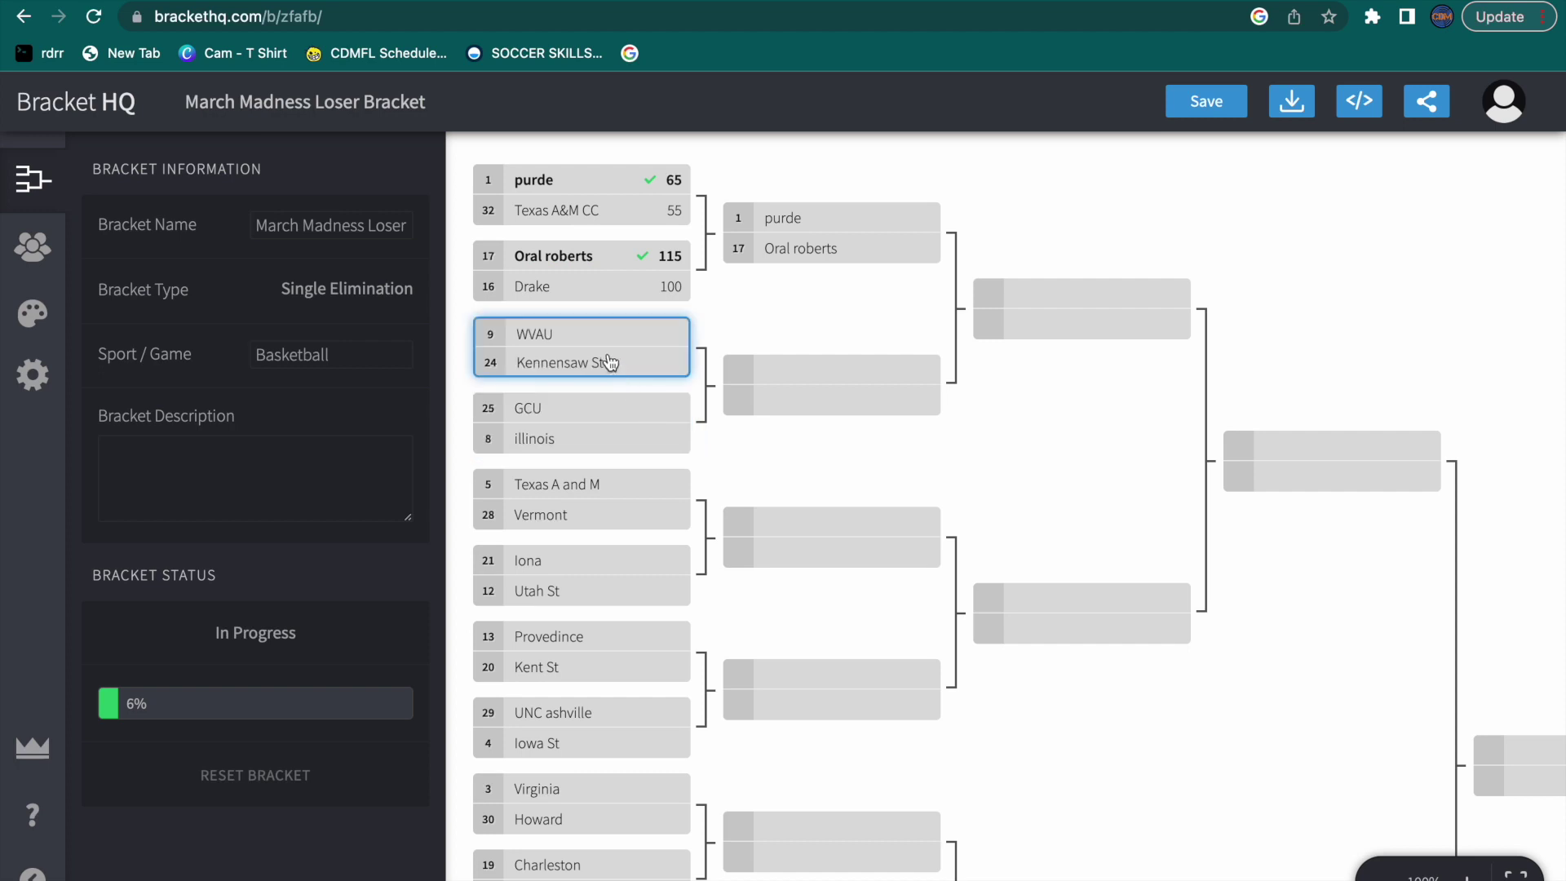
Step: Spin the WVAU vs Kennesaw St wheel and get the 60–20 score from the score wheel
left_click(542, 363)
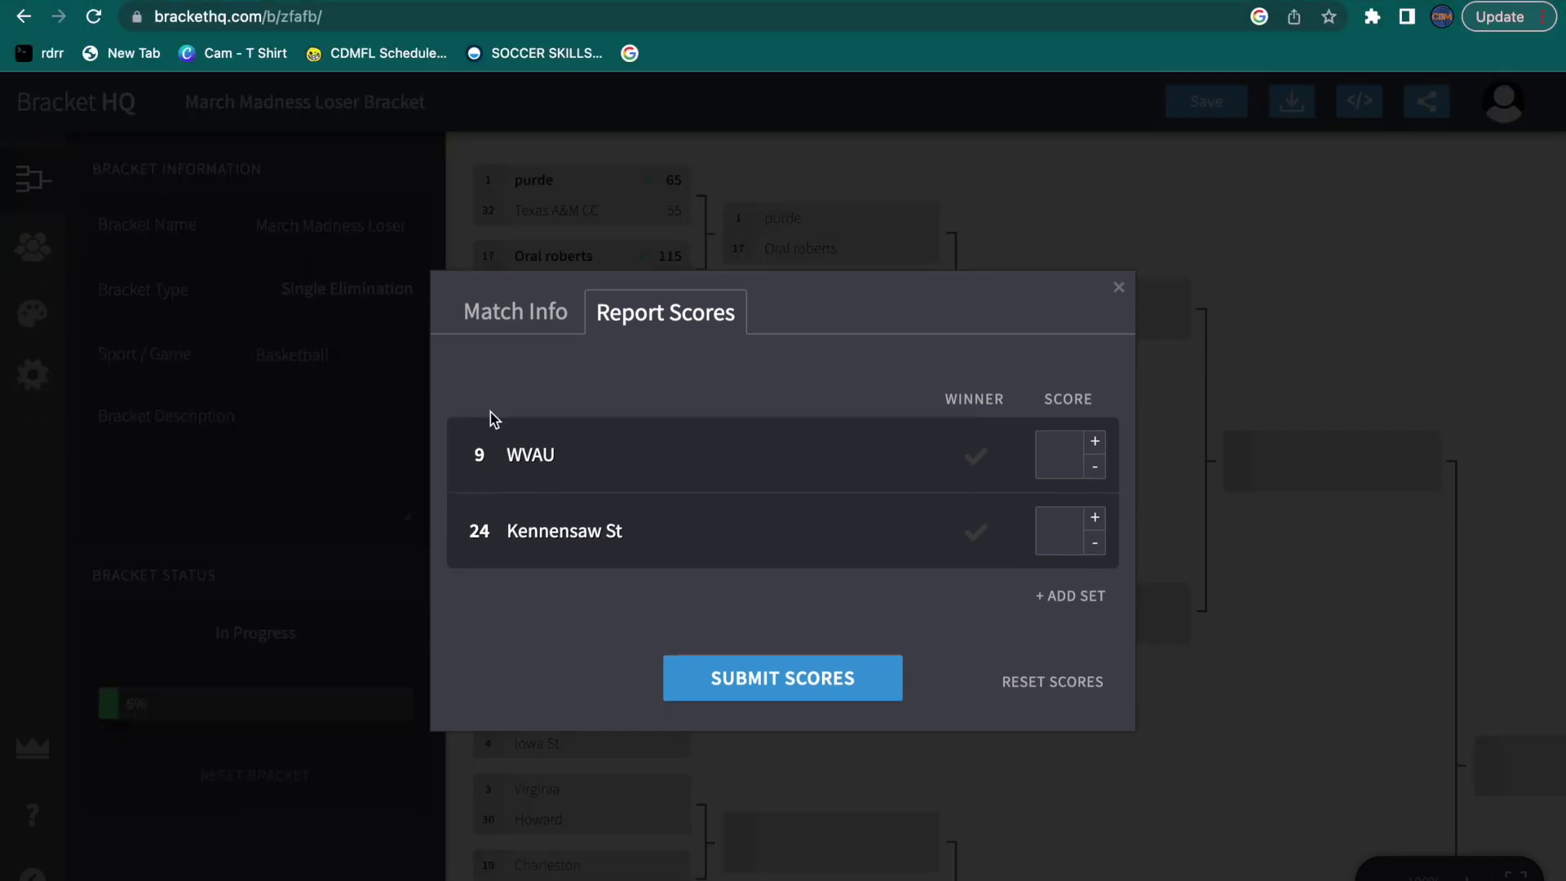
key("ctrl+Tab")
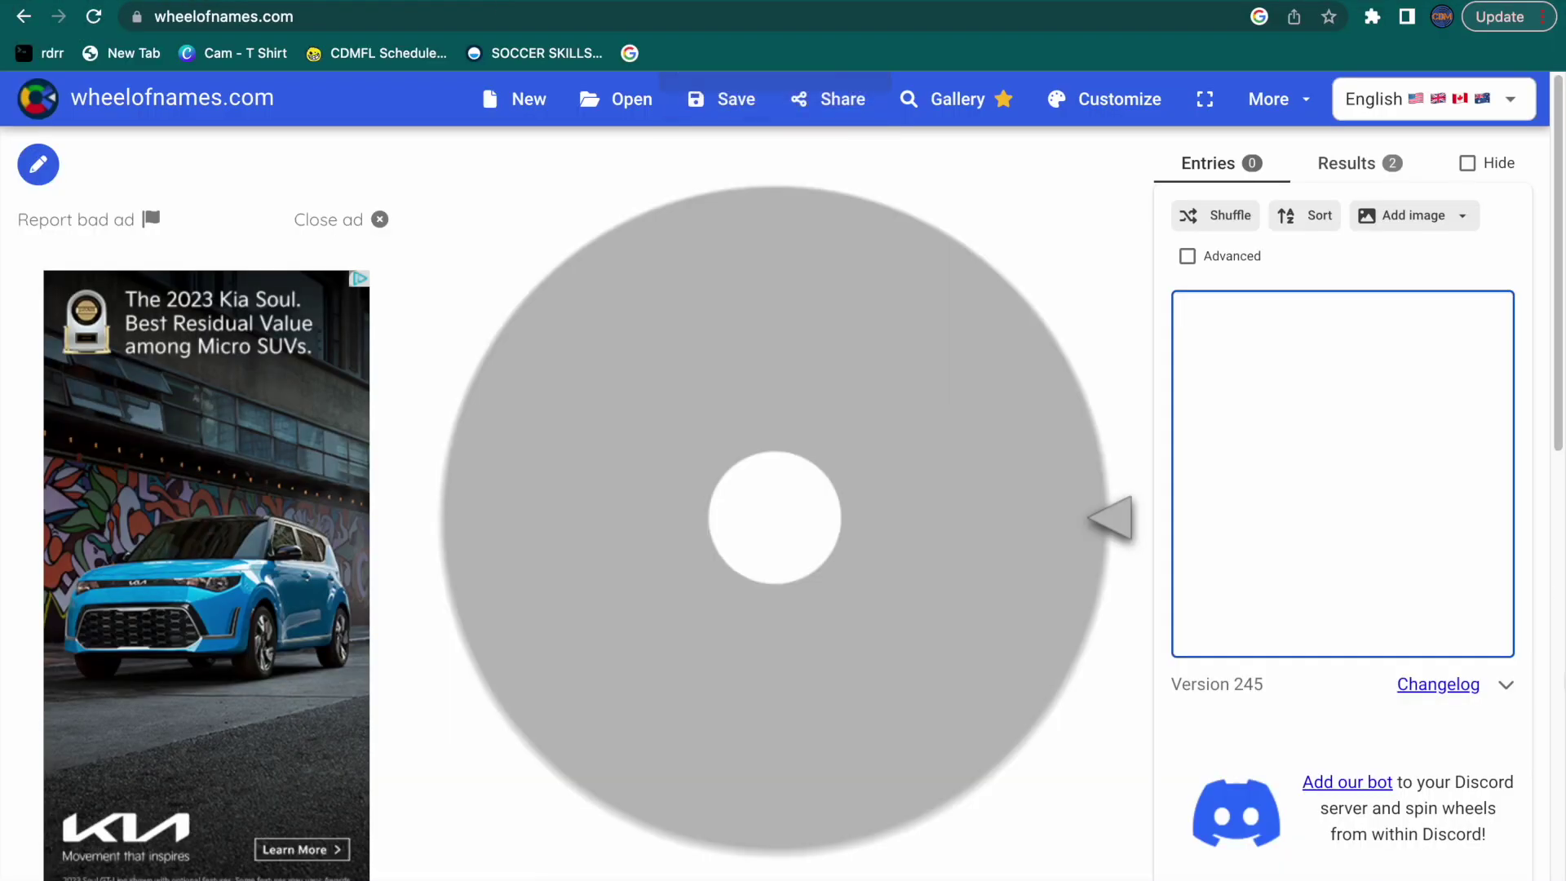
type("W")
type("VAU WVAU K. St.")
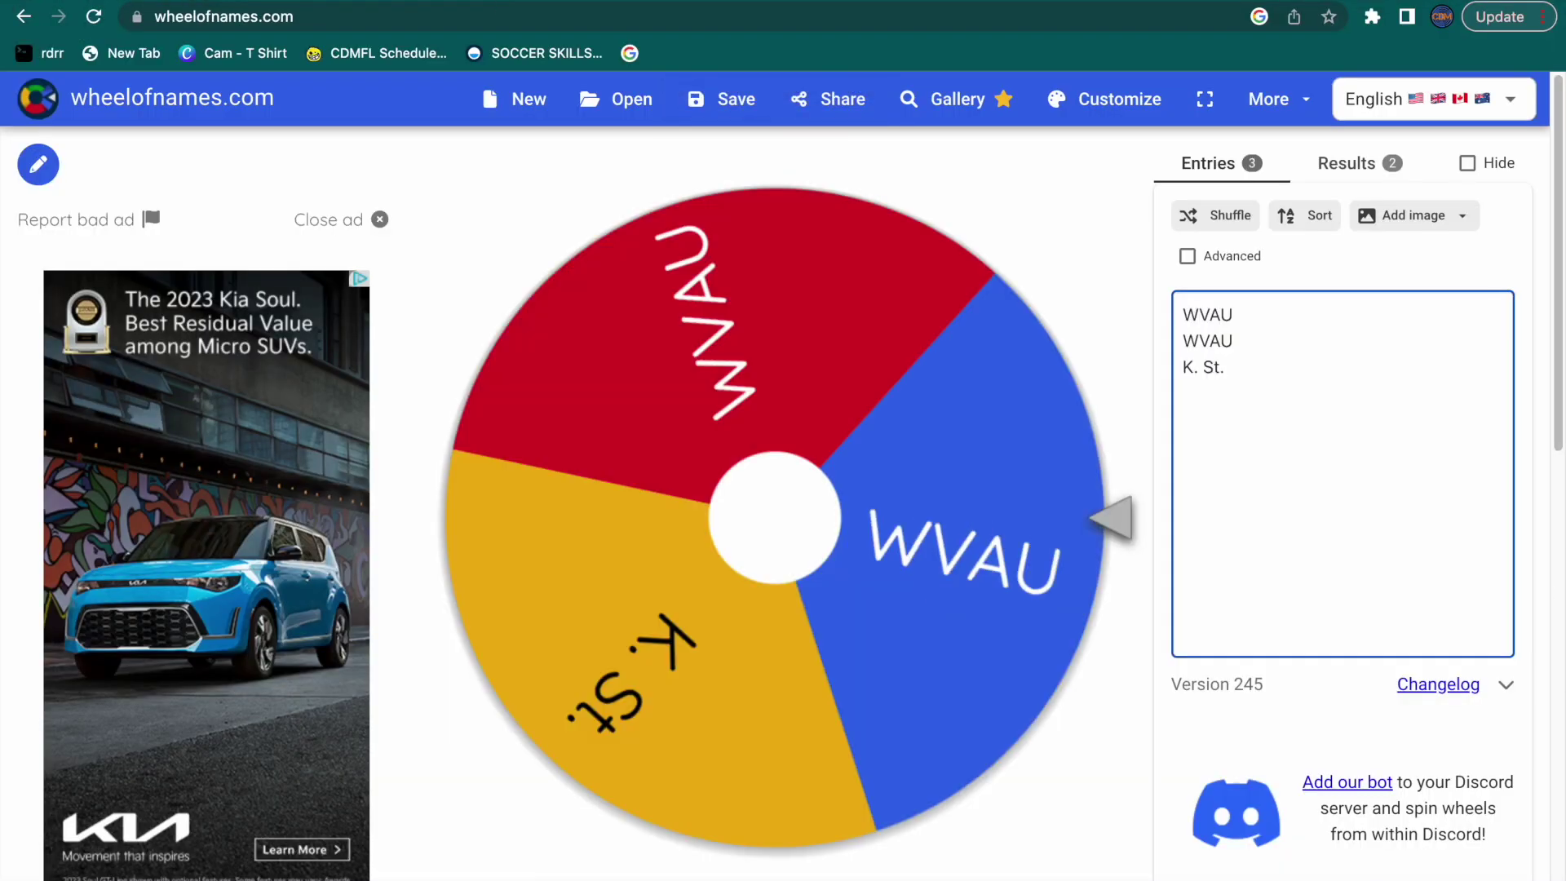
left_click(786, 400)
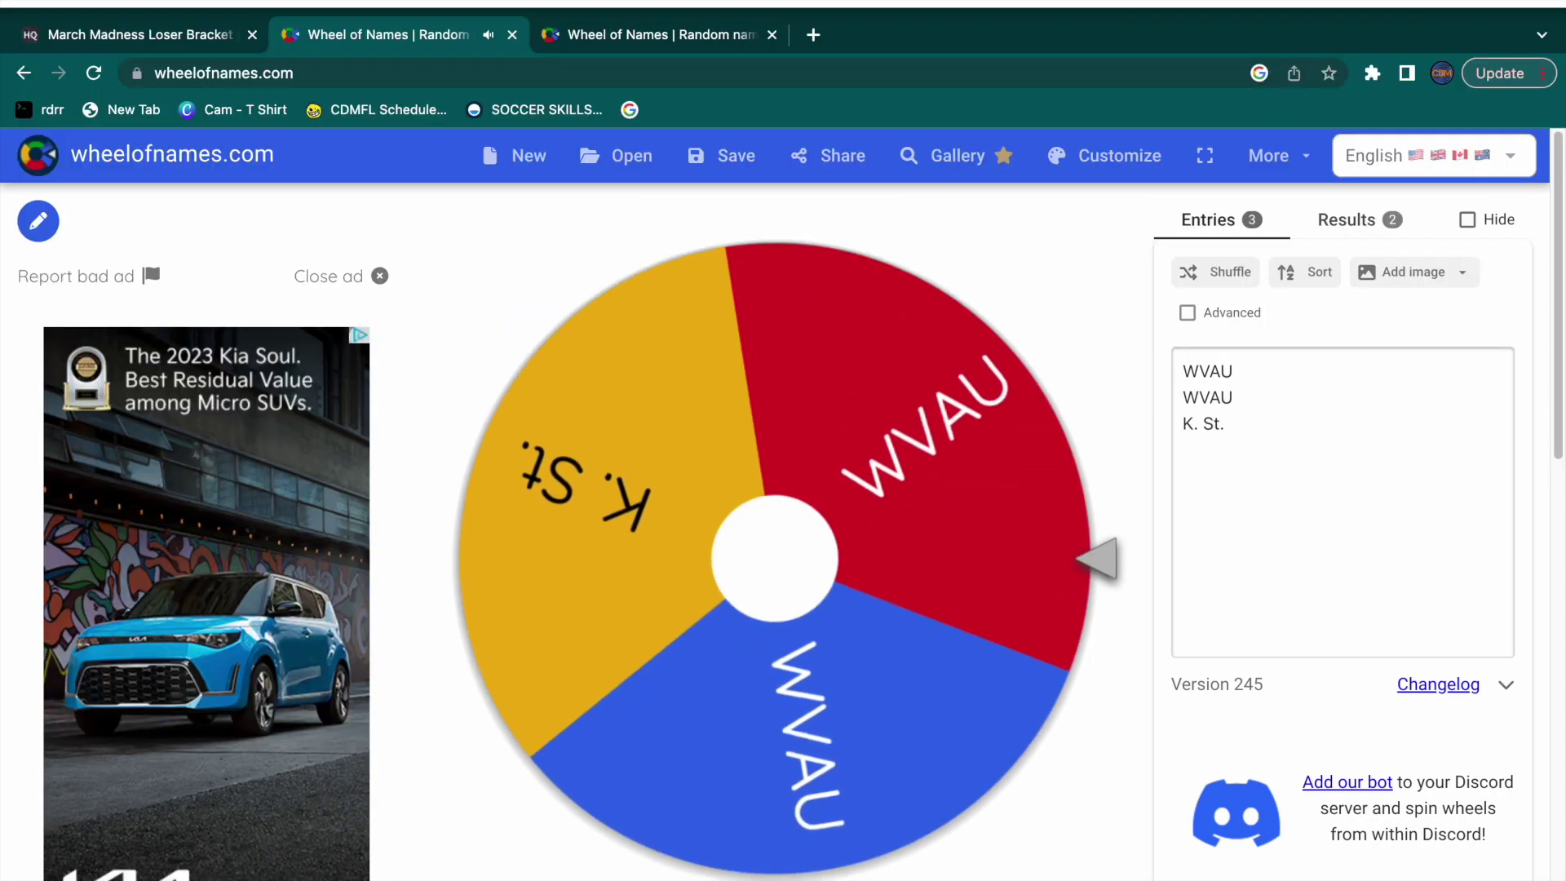
left_click(594, 38)
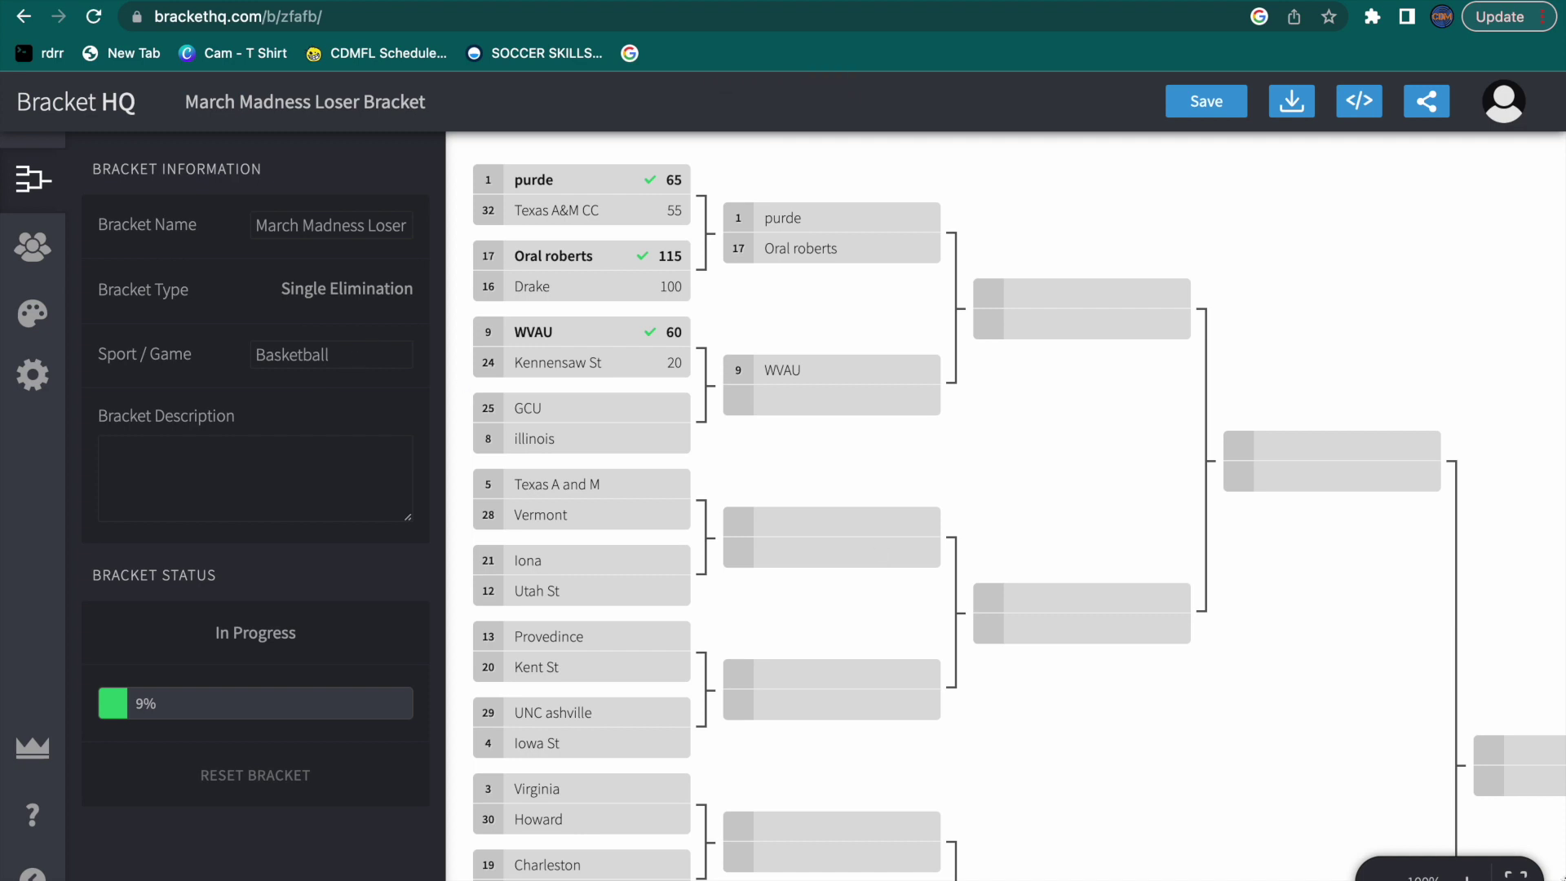
Step: Spin GCU over illinois, clear the wheel, and submit GCU as winner
left_click(549, 421)
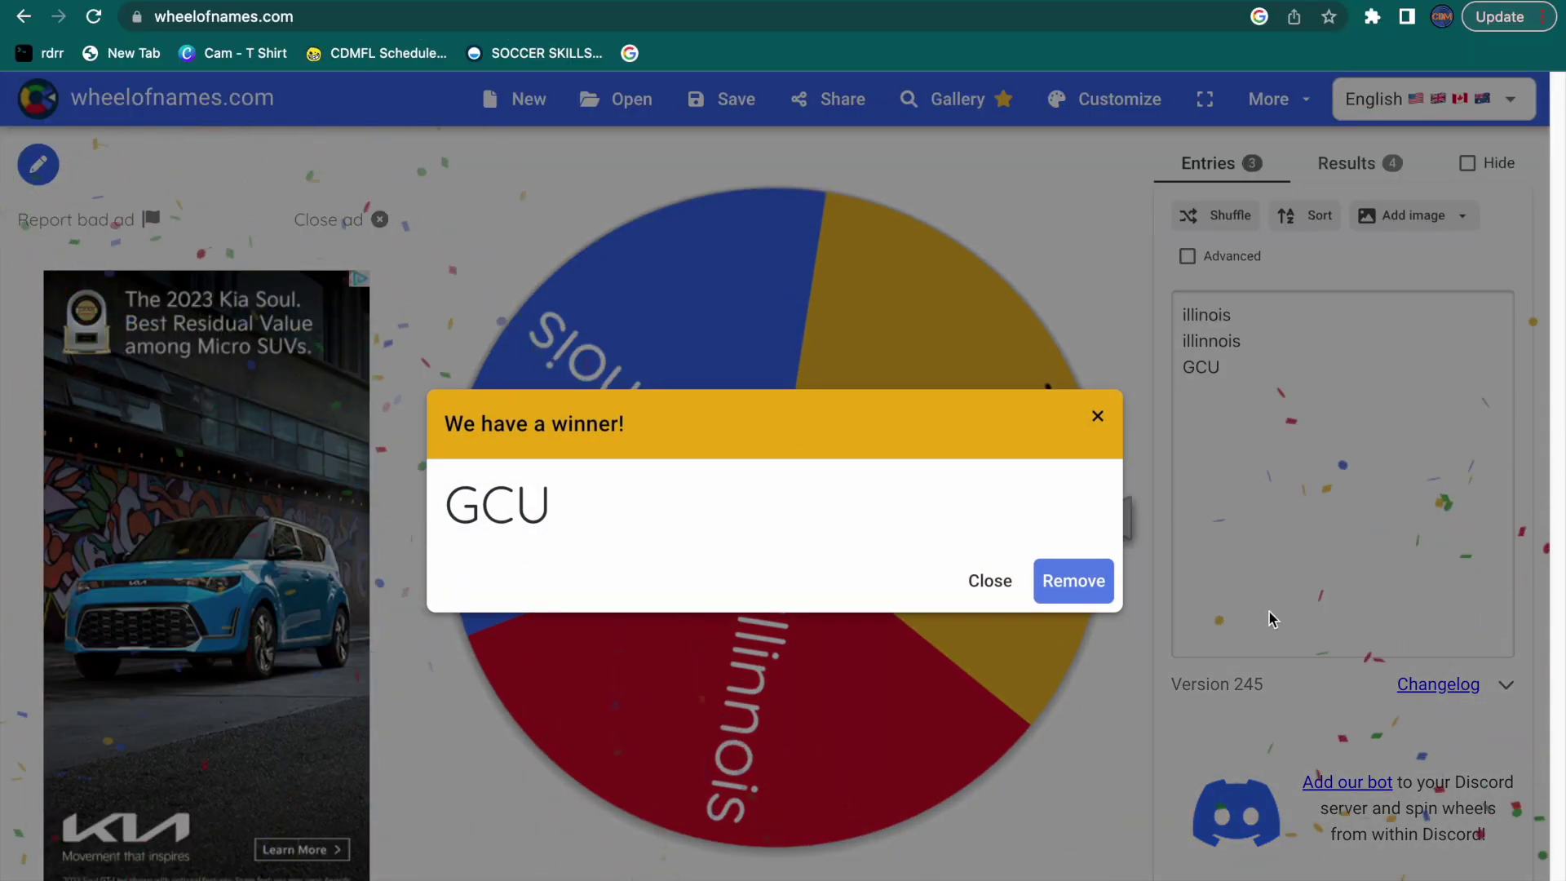
left_click(1073, 581)
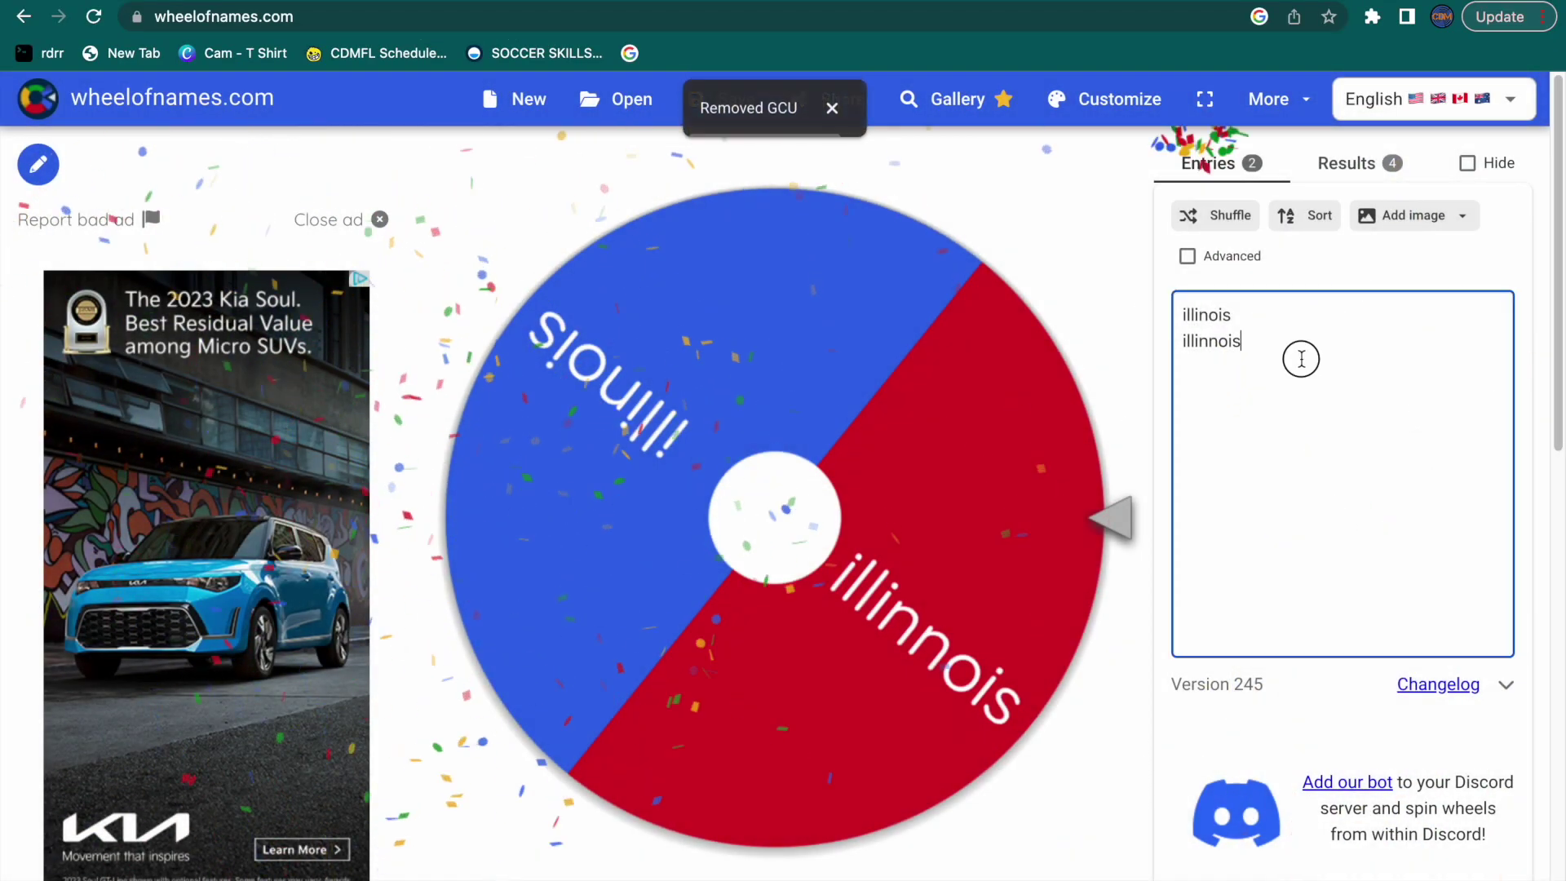
left_click_drag(1300, 353, 1109, 246)
key("BackSpace")
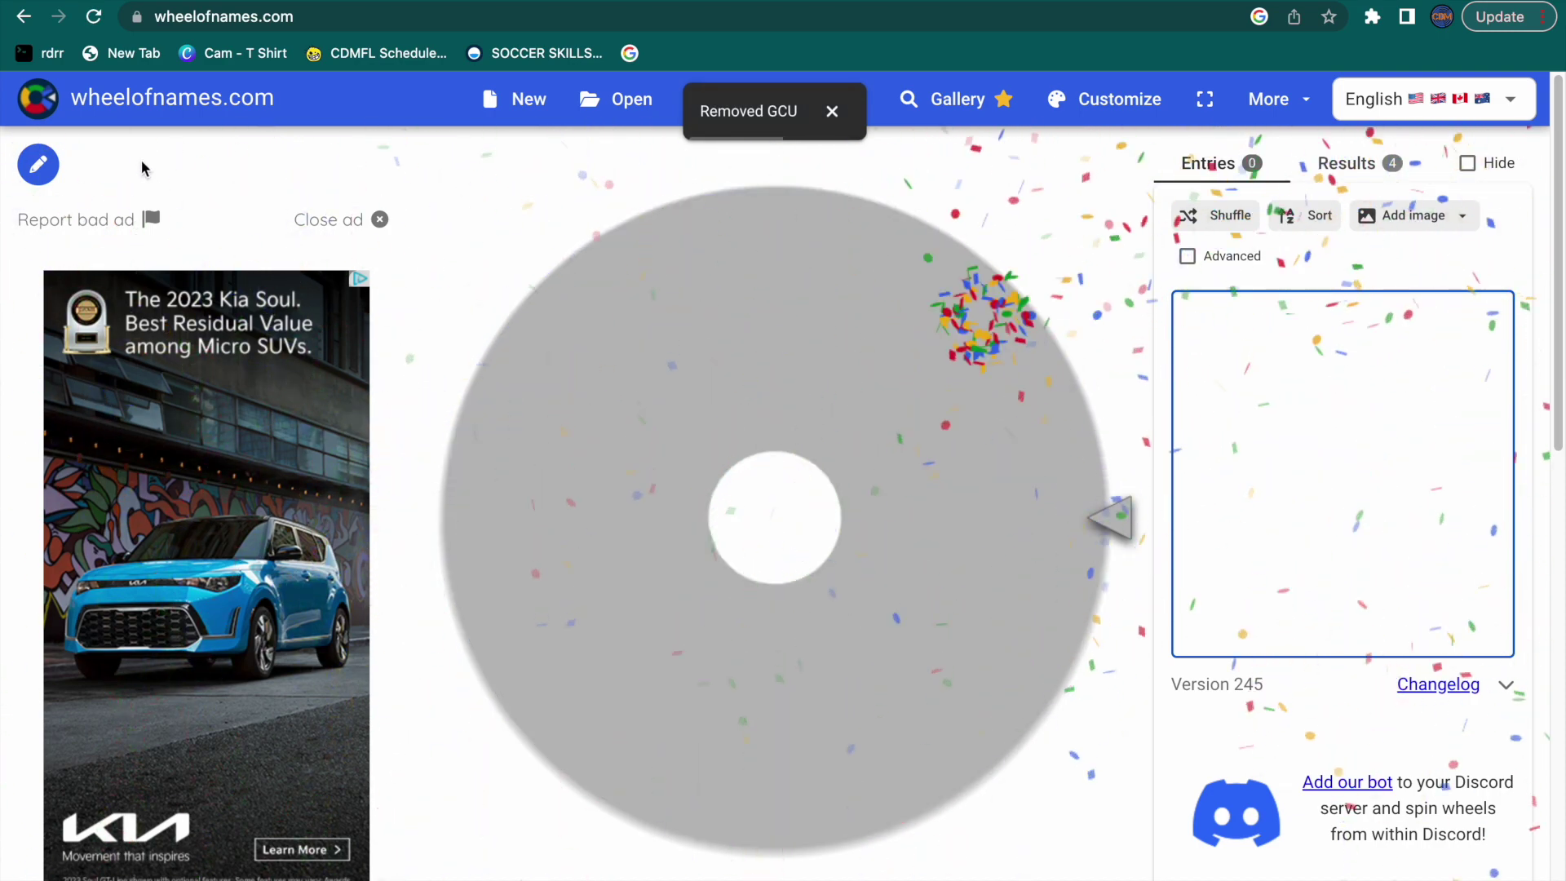
key("ctrl+Tab")
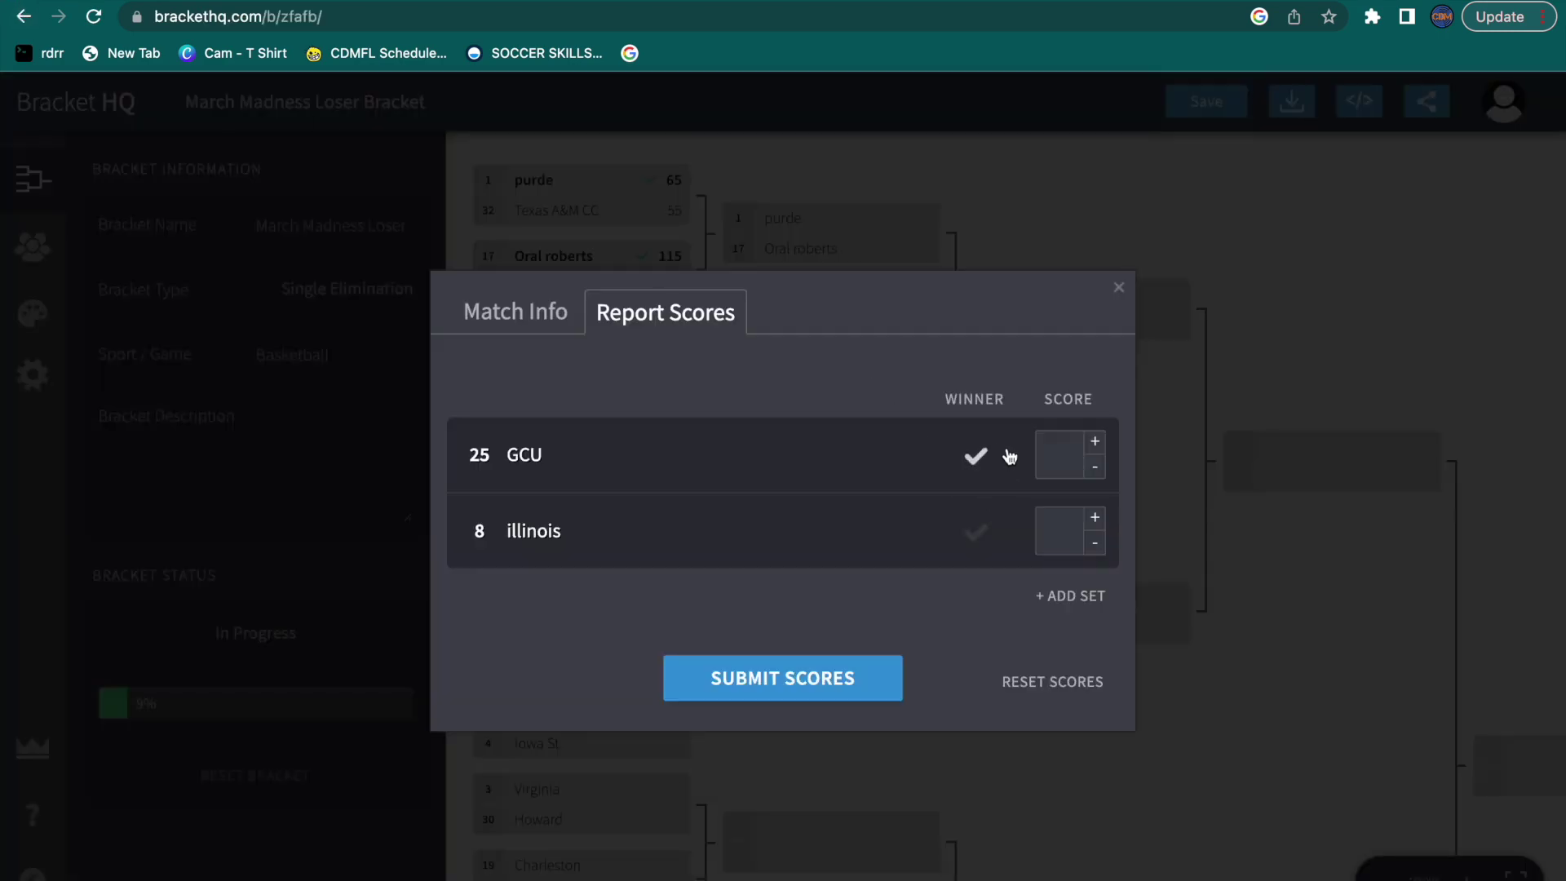
left_click(845, 690)
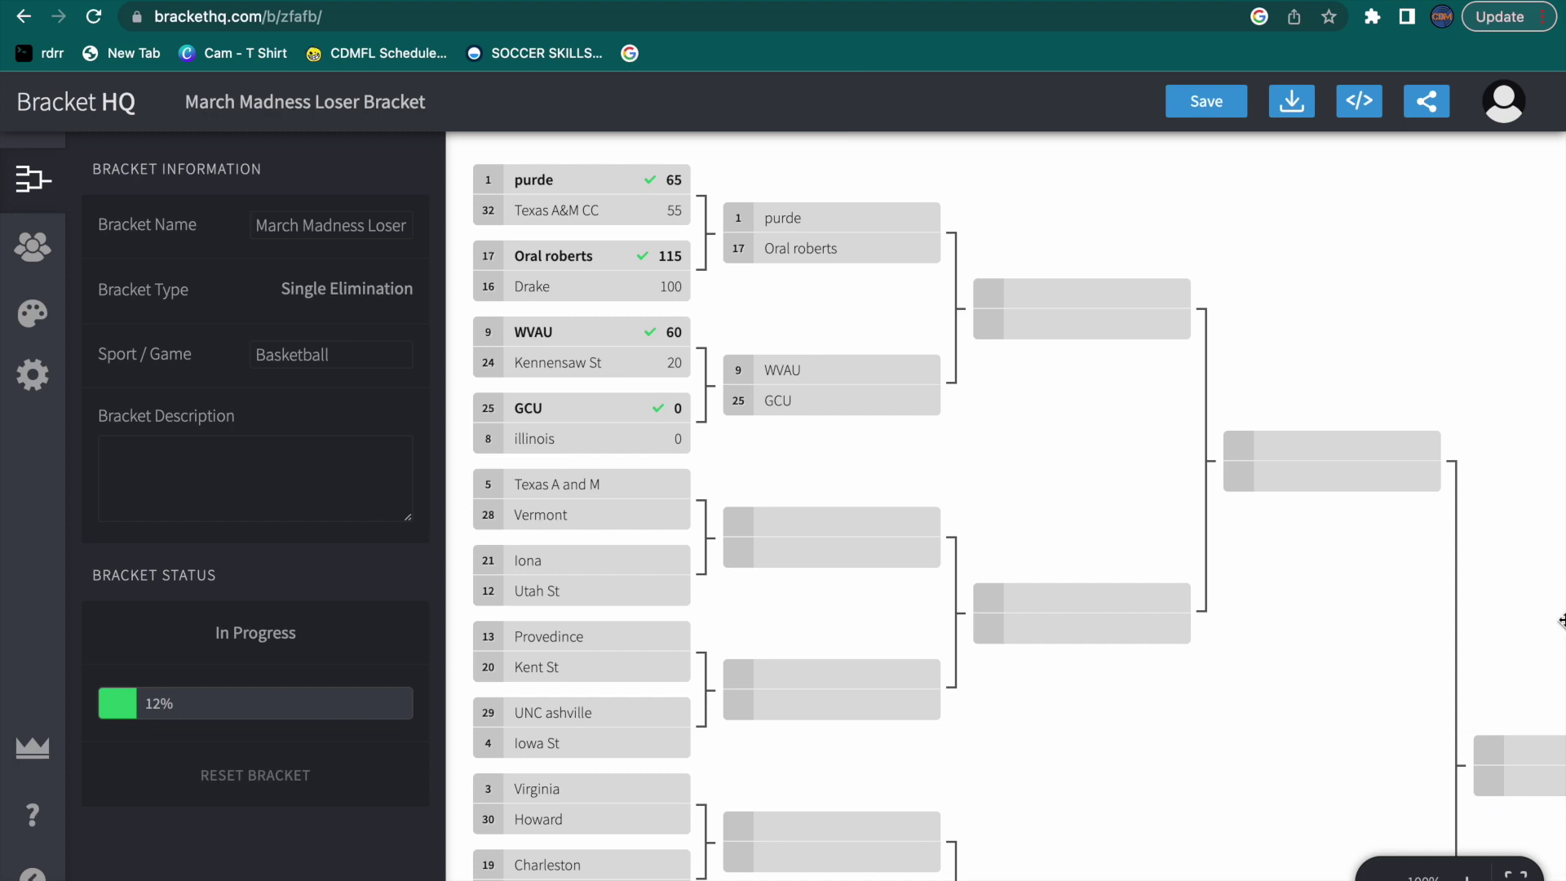
Step: Spin Vermont over Texas A&M and clear the leftover entries from the wheel
left_click(612, 520)
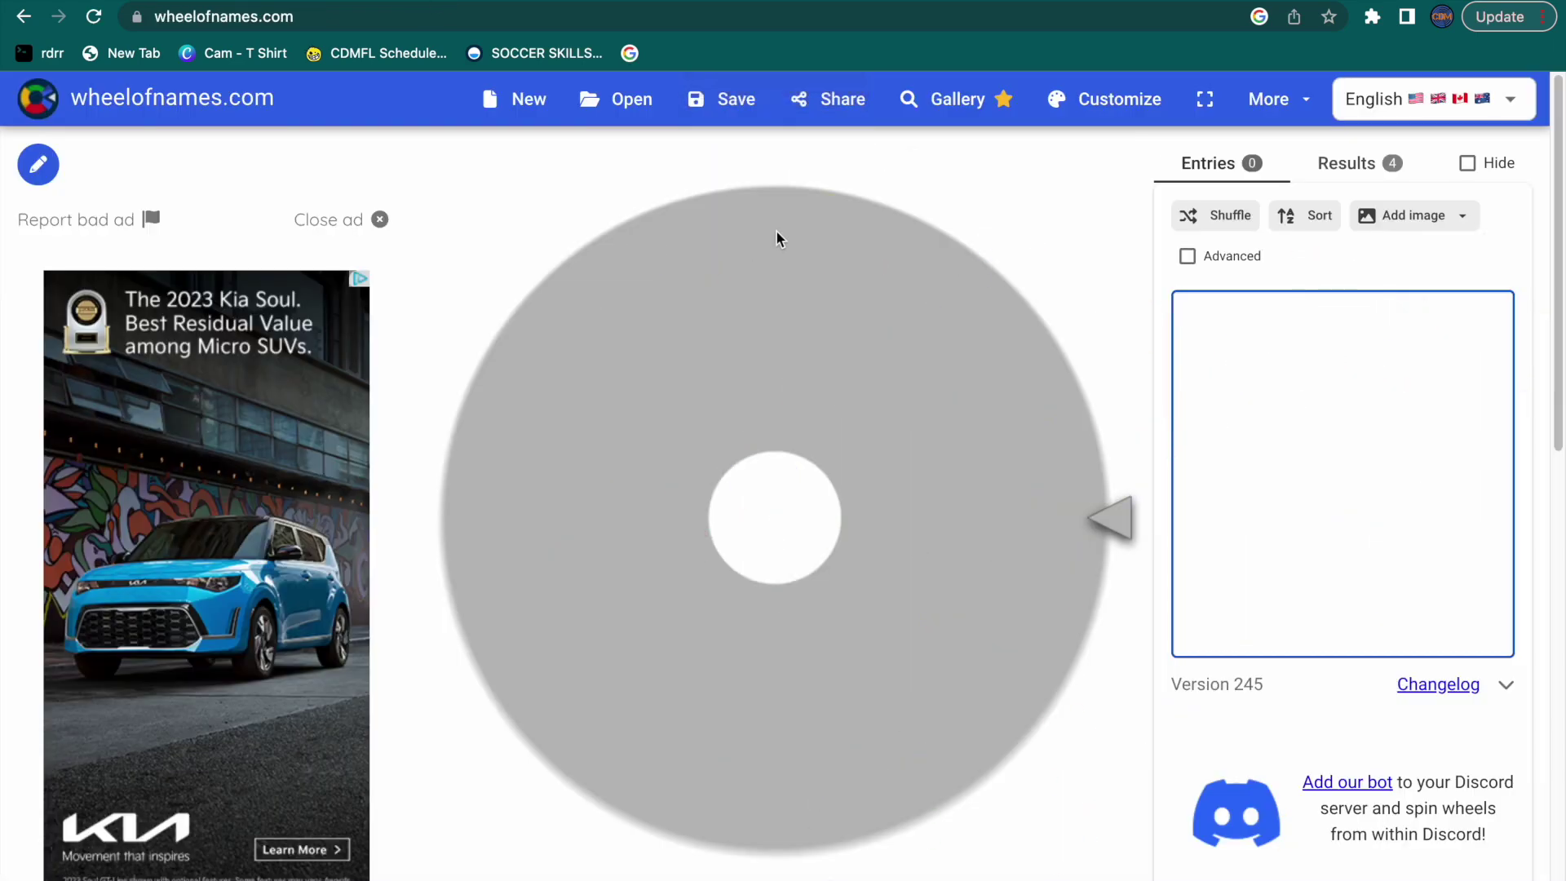
type("t. A&M T. A&M Vermont")
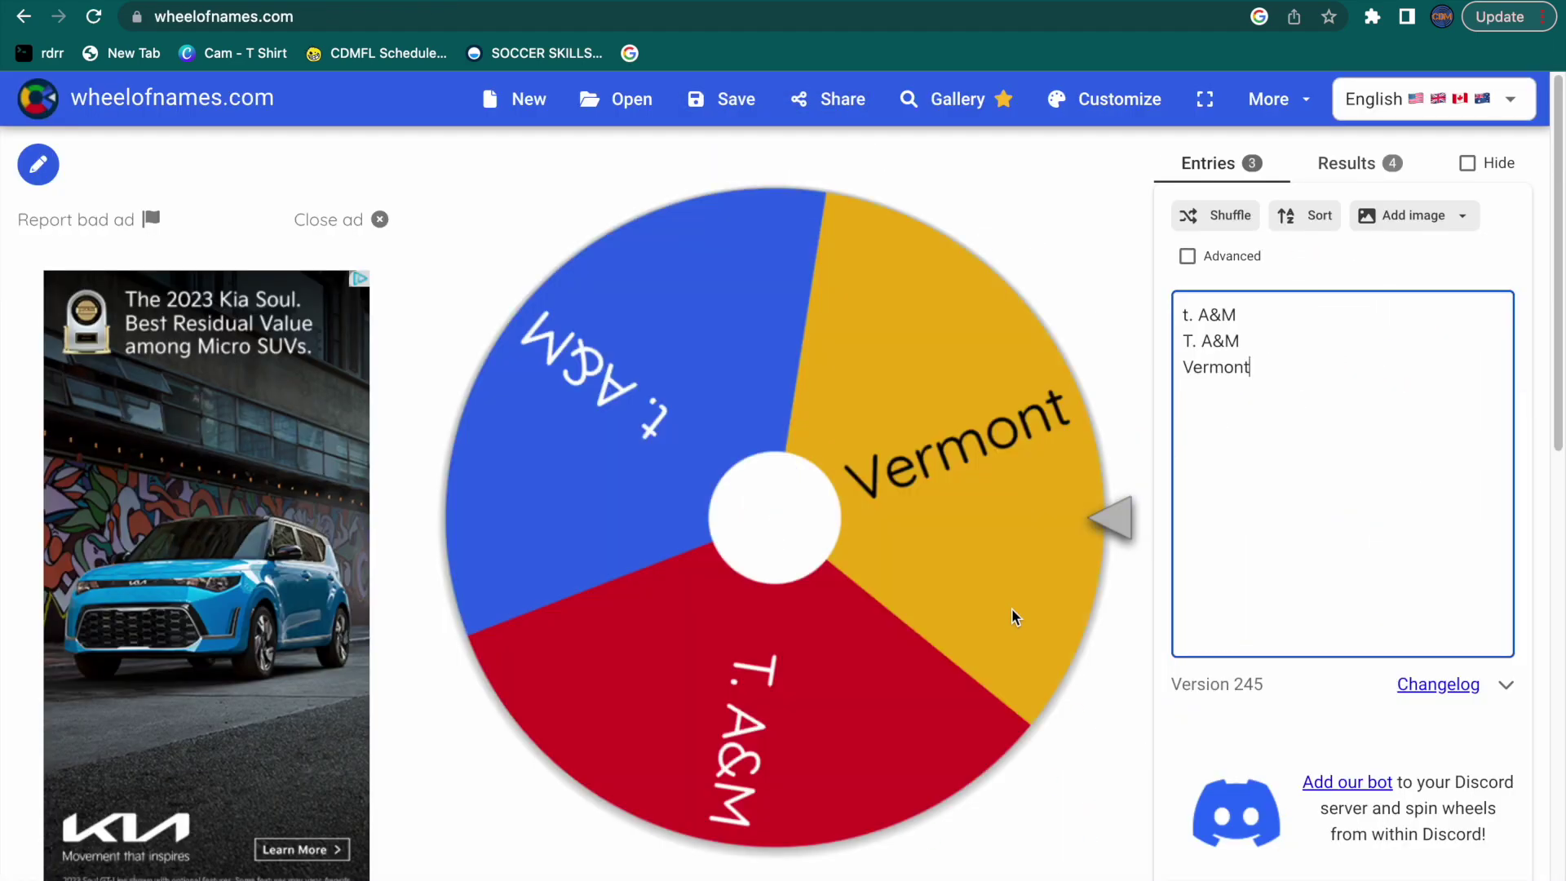
left_click(929, 525)
mouse_move(1400, 18)
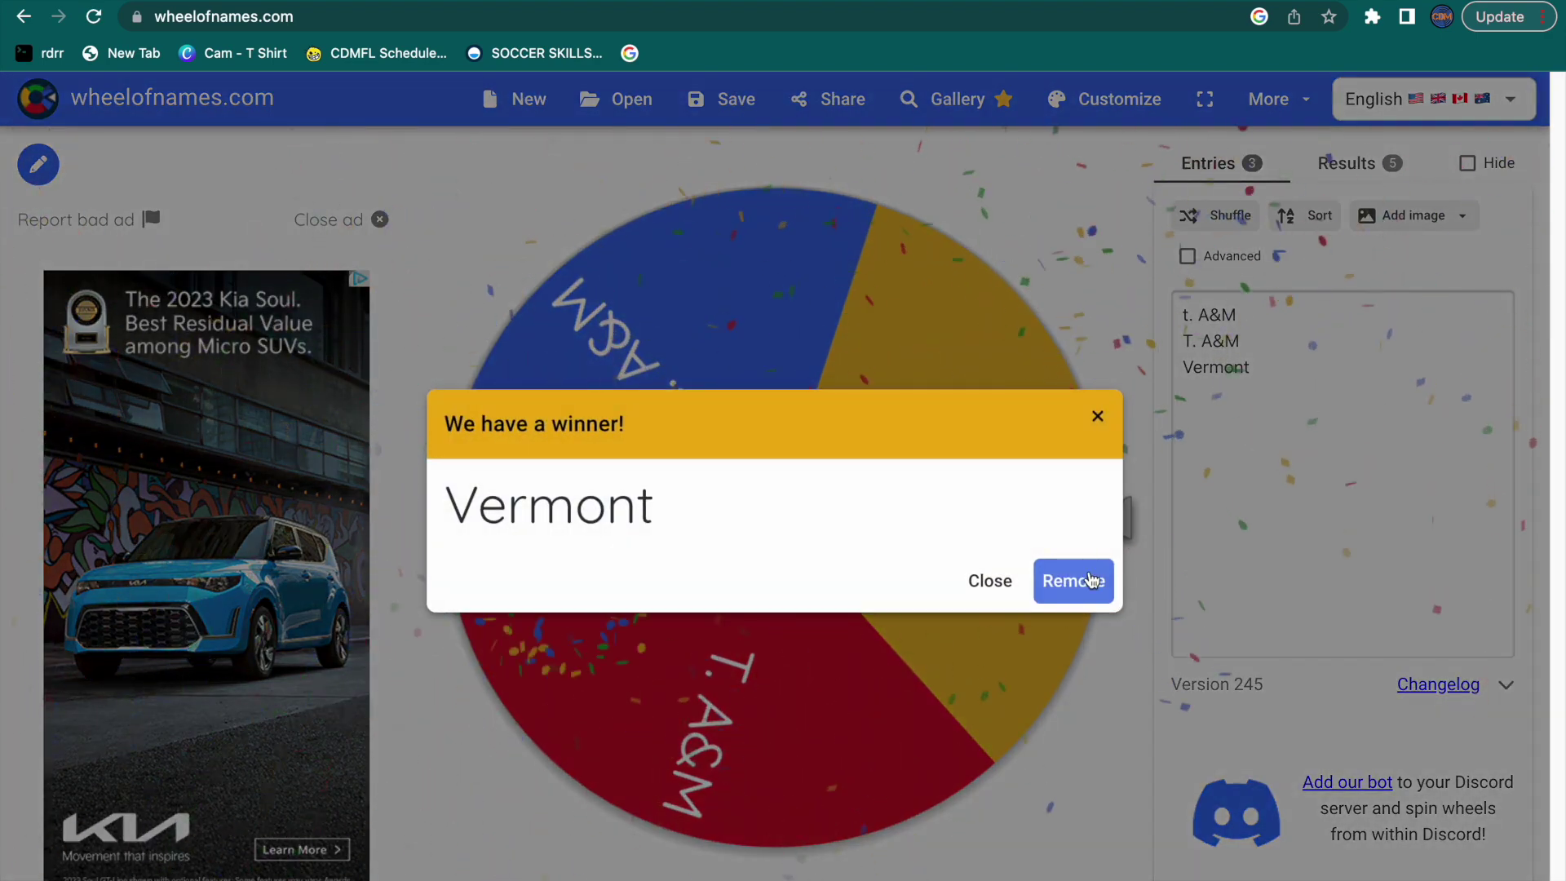
left_click(1091, 580)
left_click_drag(1335, 364, 1146, 269)
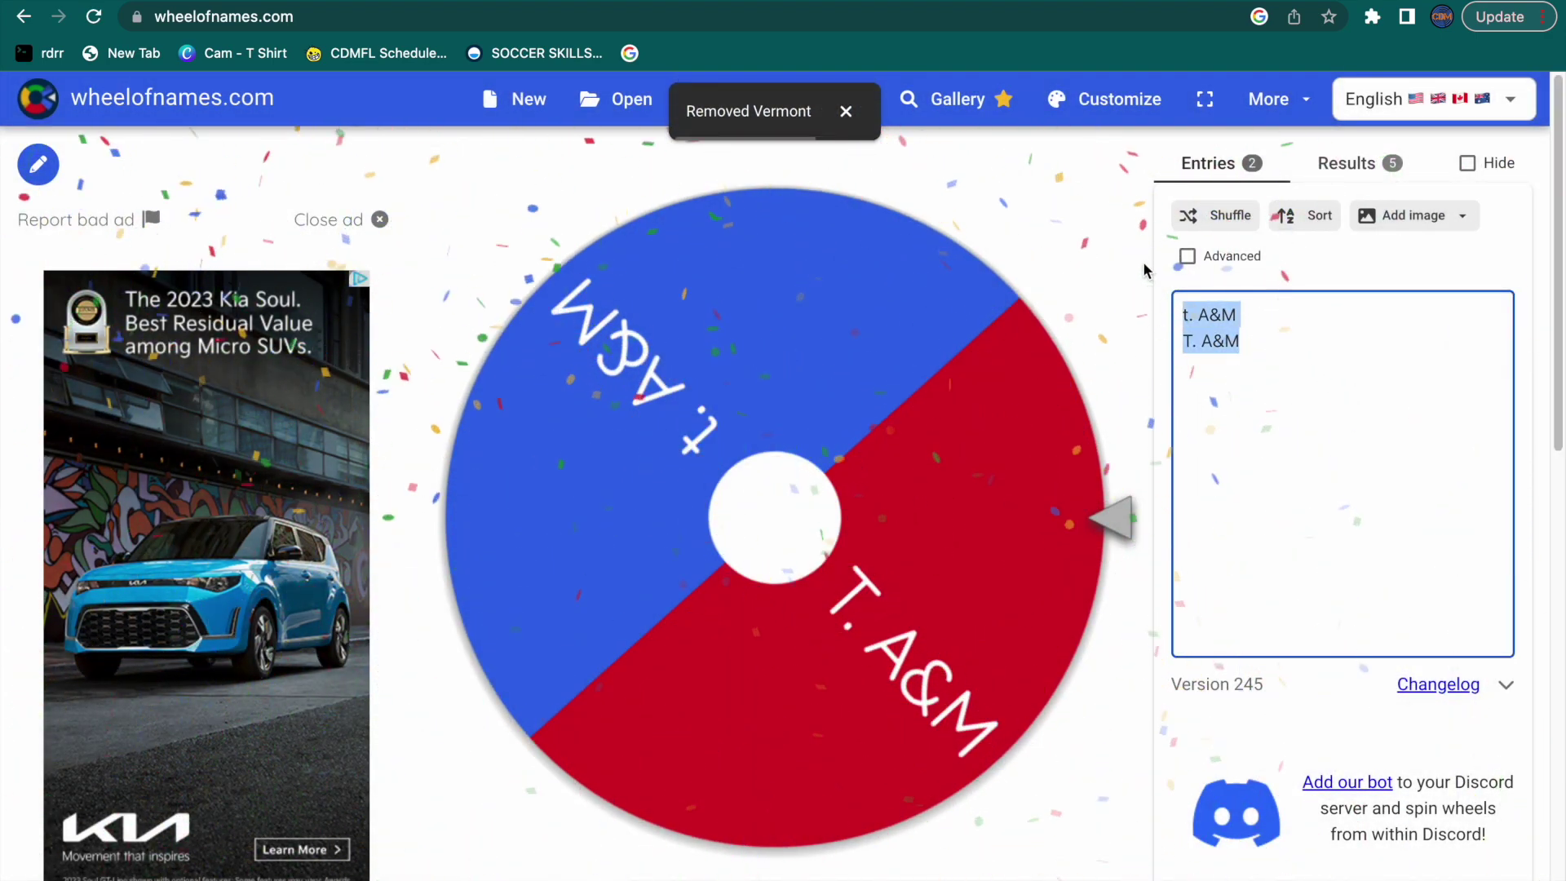
key("BackSpace")
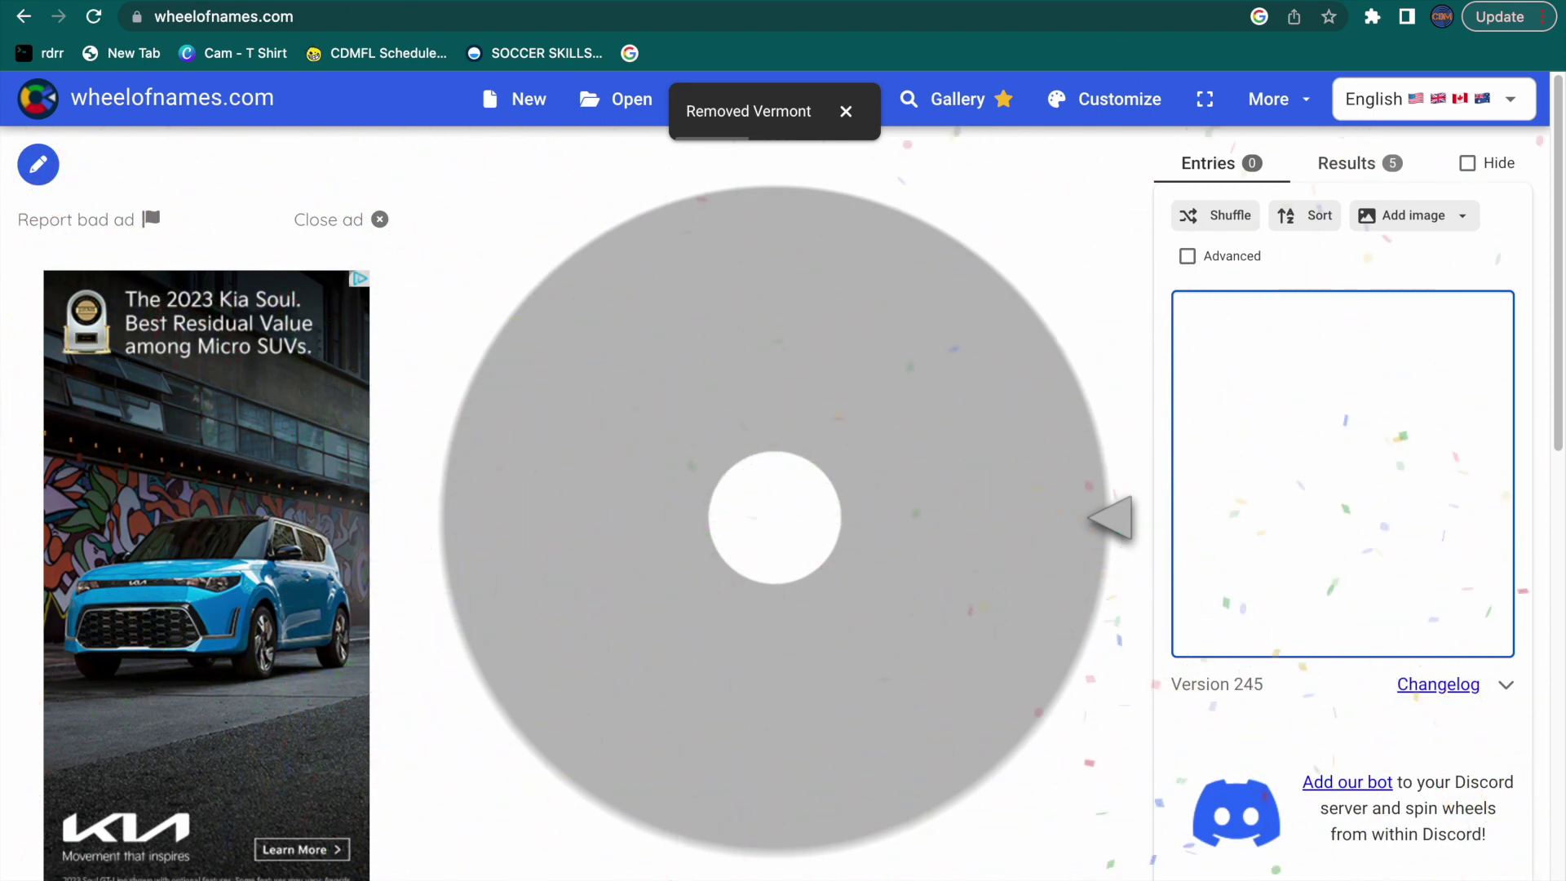
left_click(46, 4)
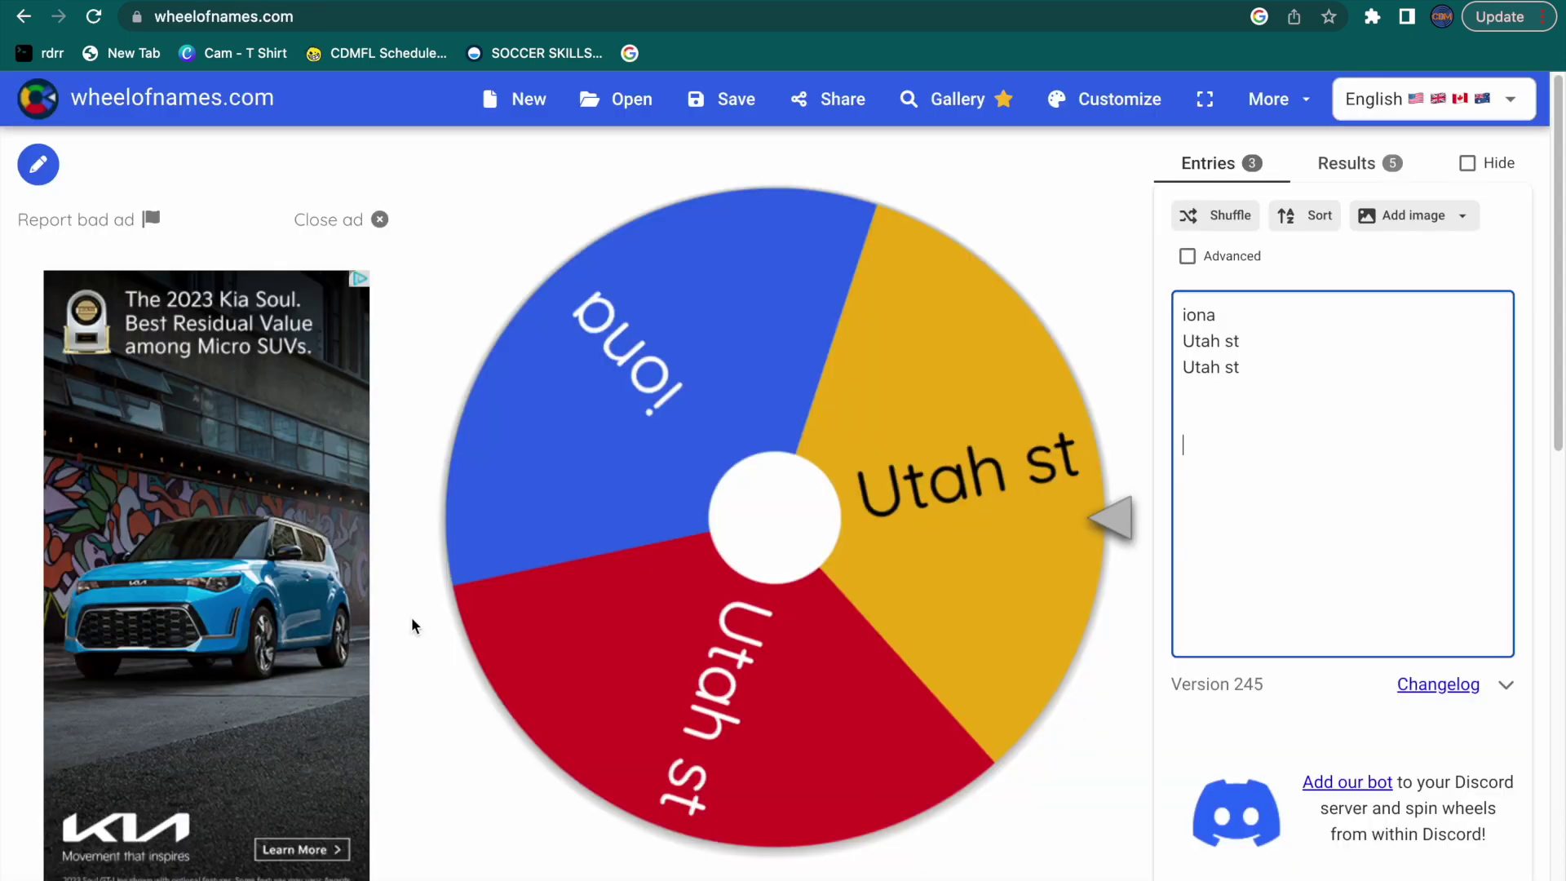
Step: Spin Utah St over Iona, submit the result, and empty the wheel
left_click(612, 577)
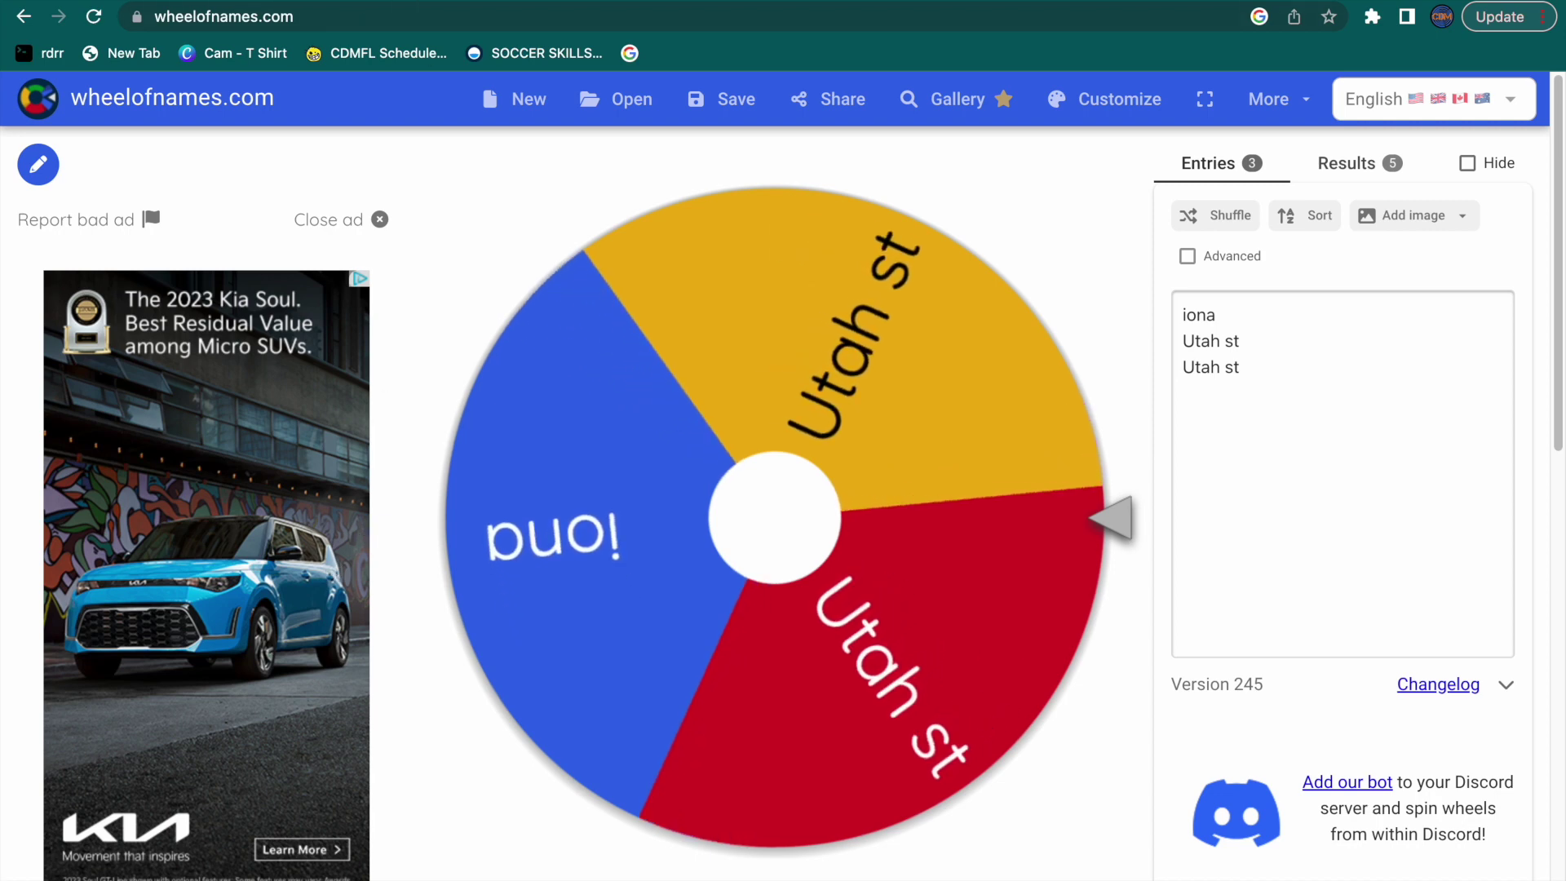
key("ctrl+Tab")
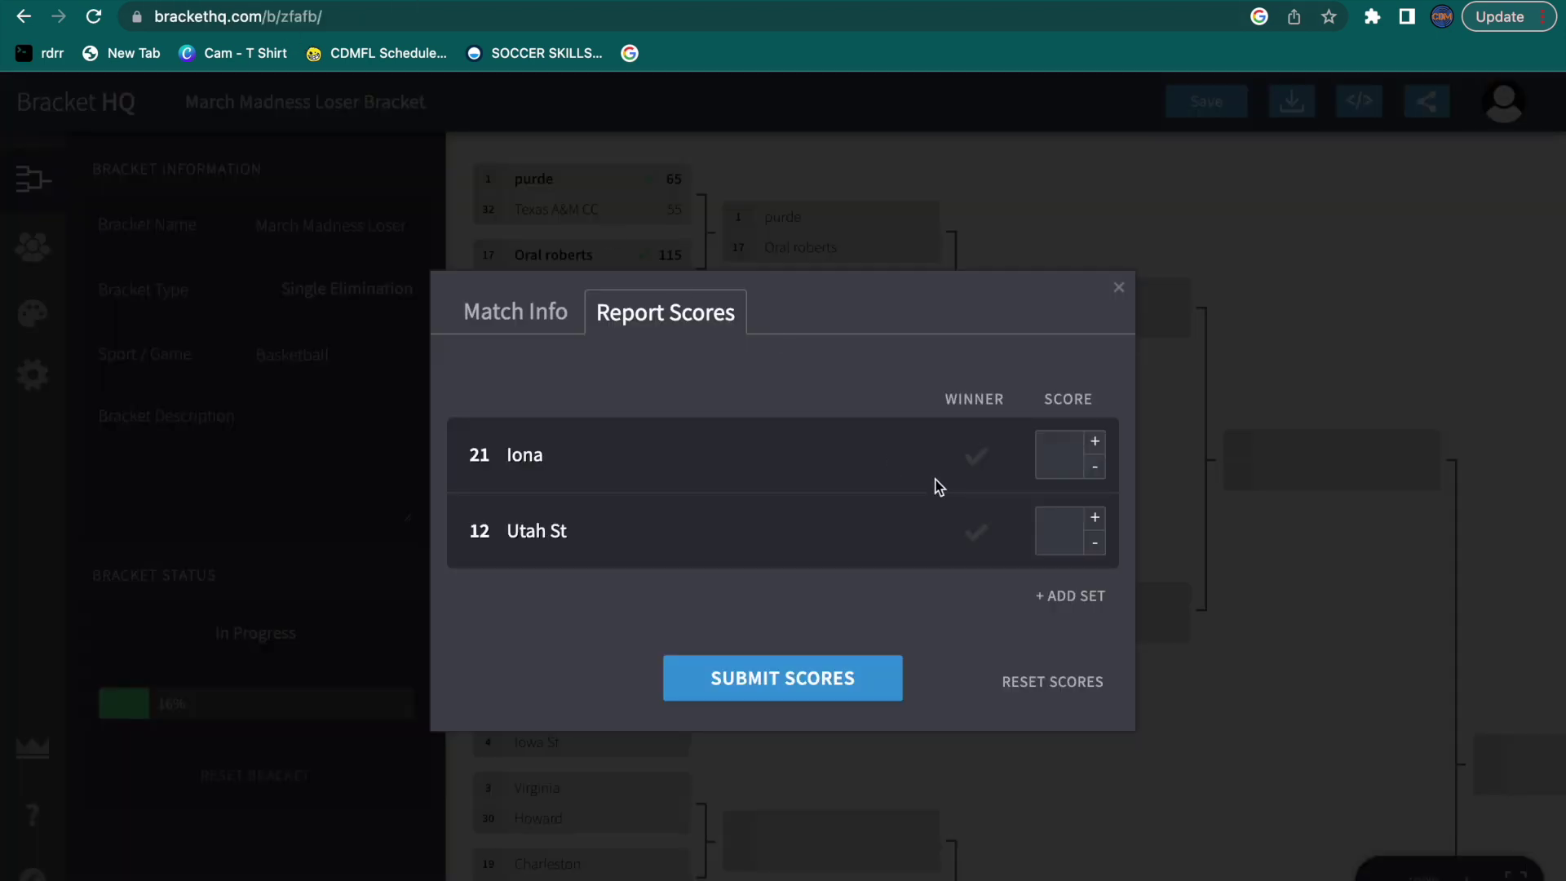
left_click(738, 669)
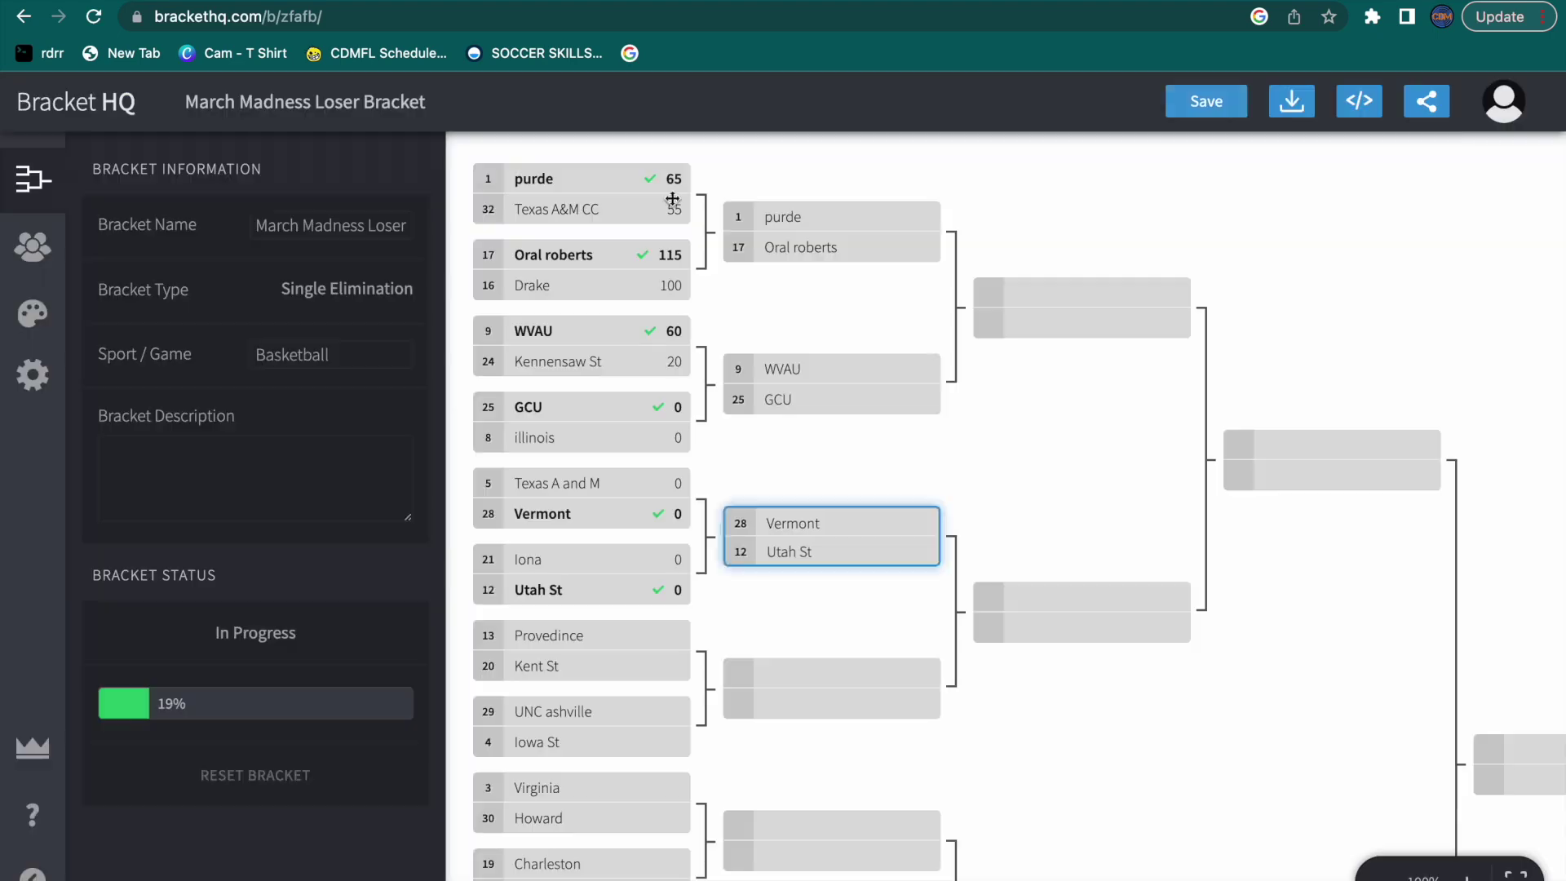
key("ctrl+Tab")
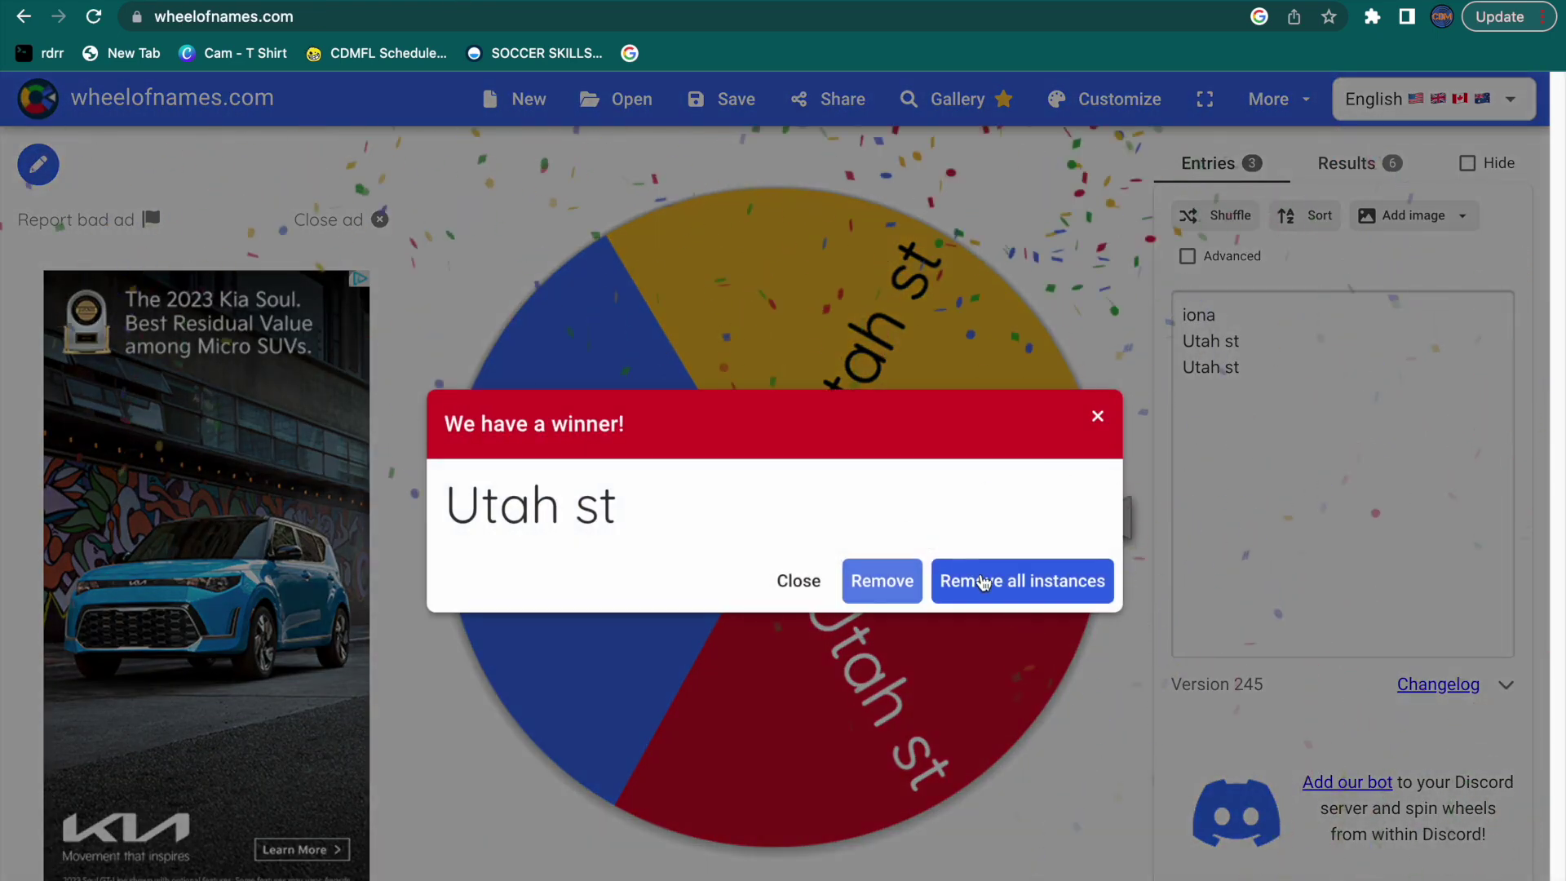
left_click(983, 582)
left_click(1423, 375)
key("super+a")
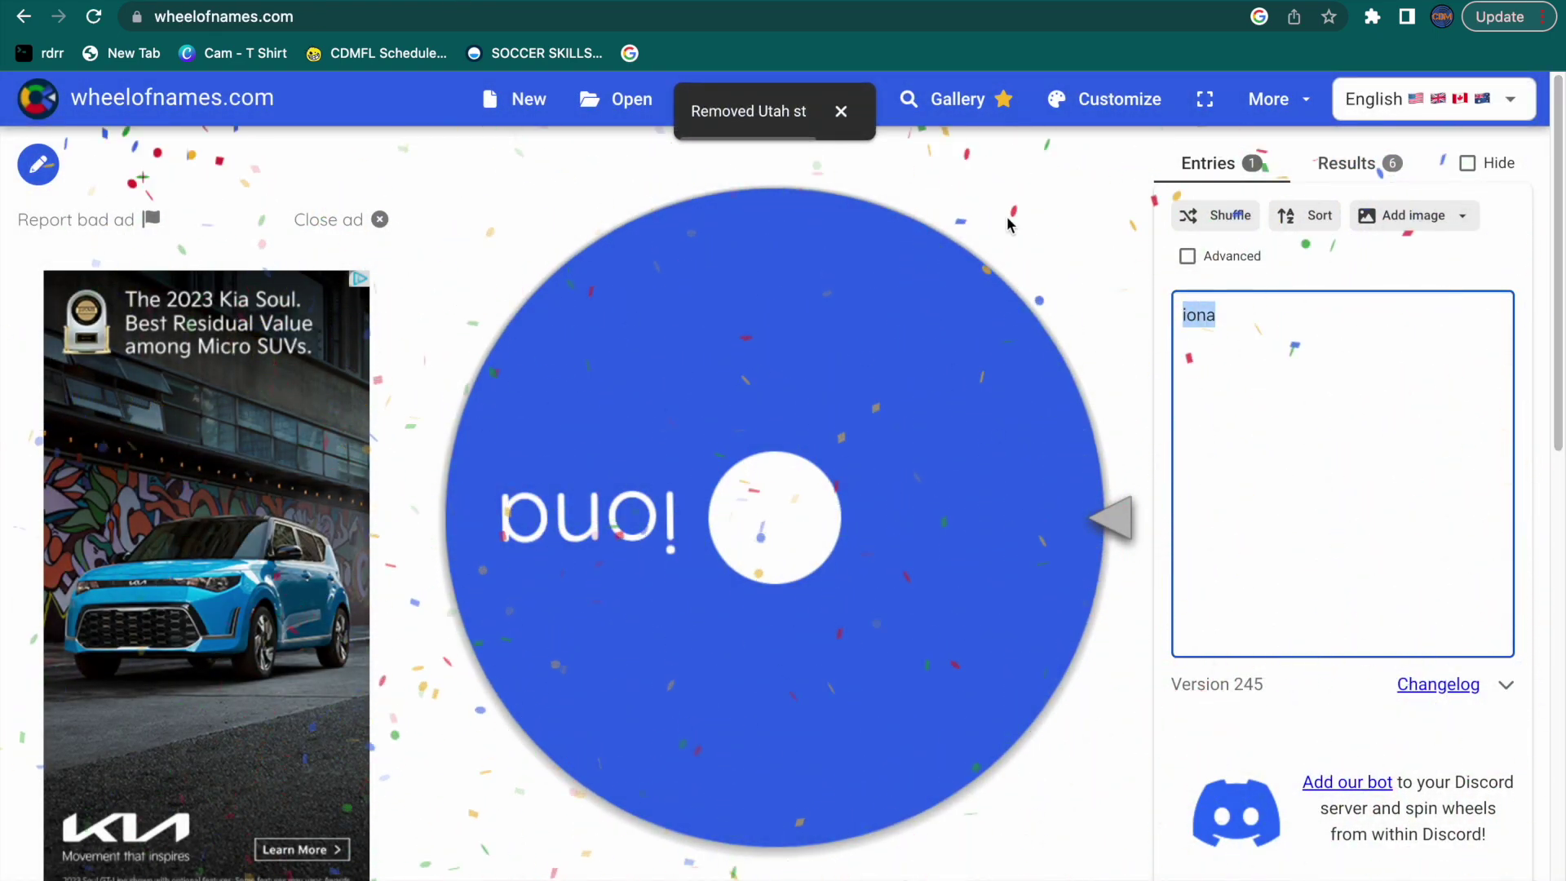
key("BackSpace")
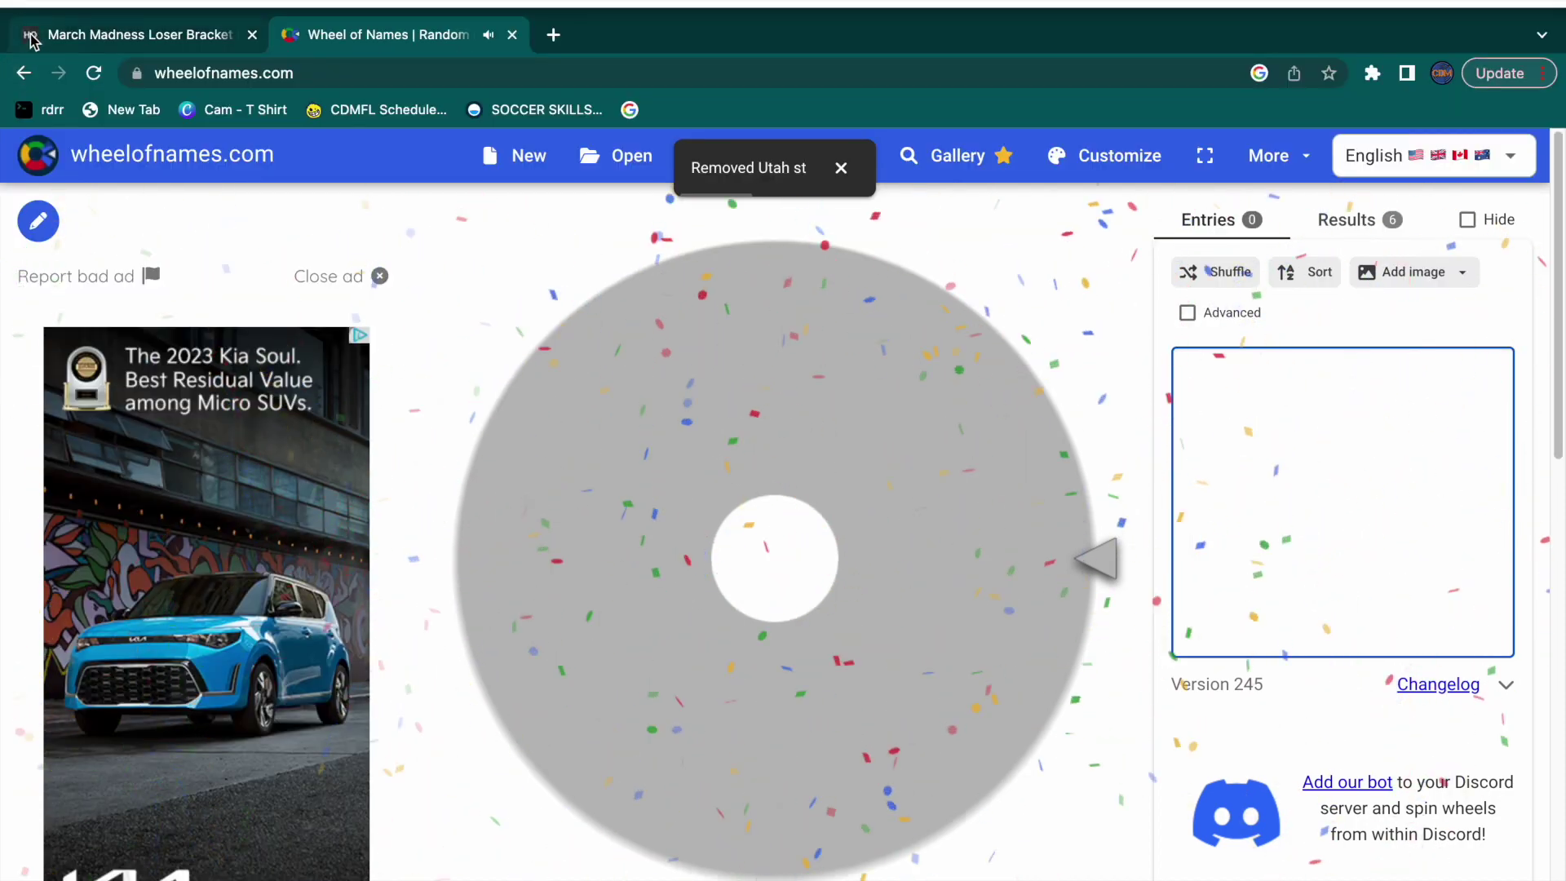
left_click(31, 39)
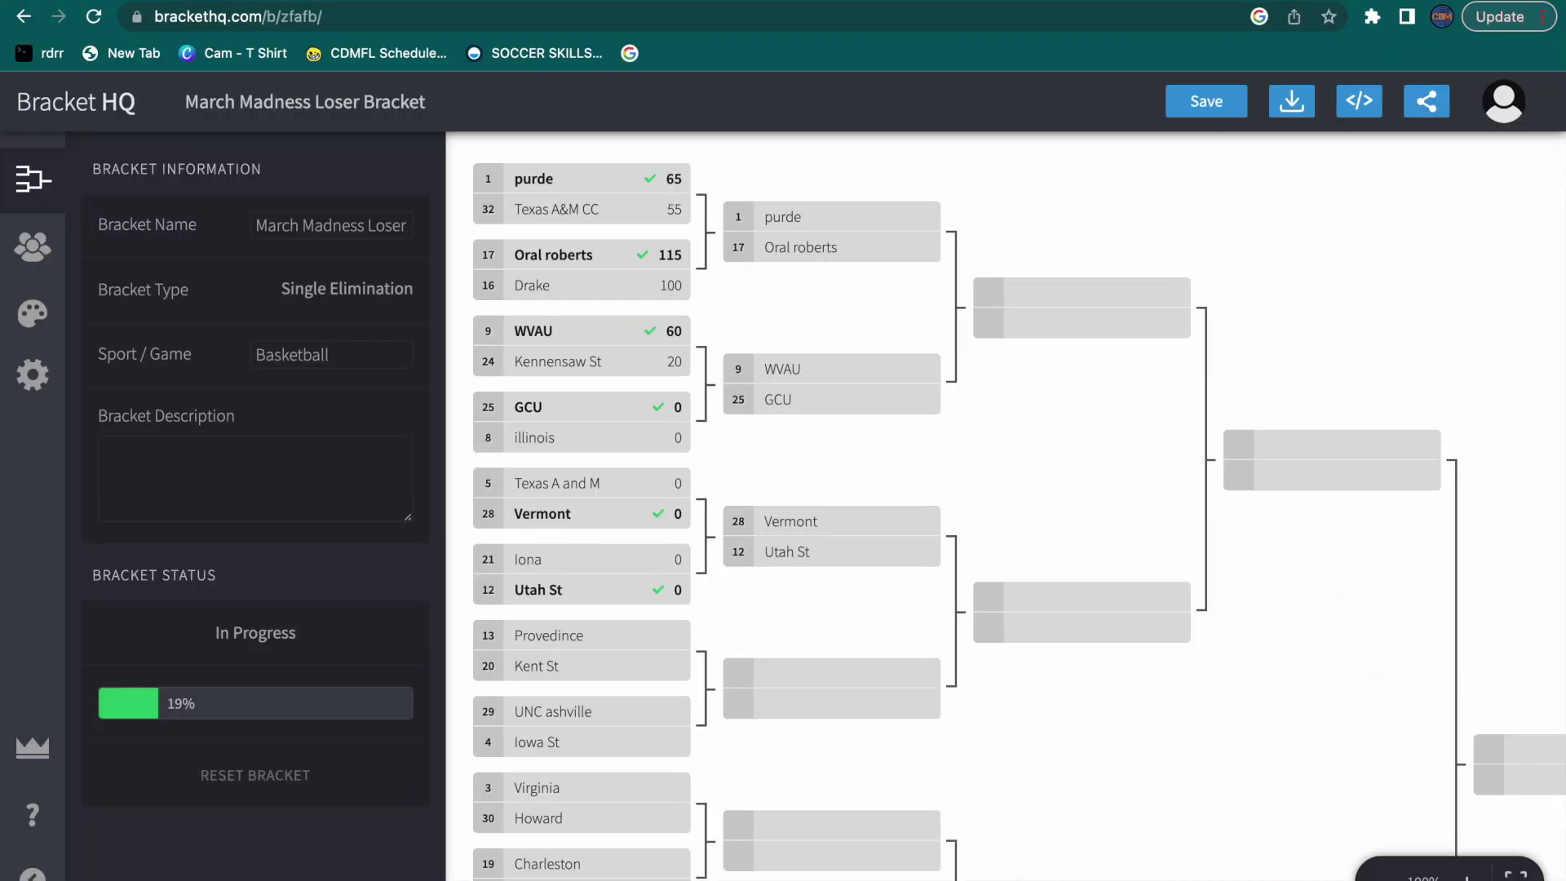
Step: Spin Provedince over Kent St, empty the wheel, and submit Provedince's win in the bracket
left_click(592, 638)
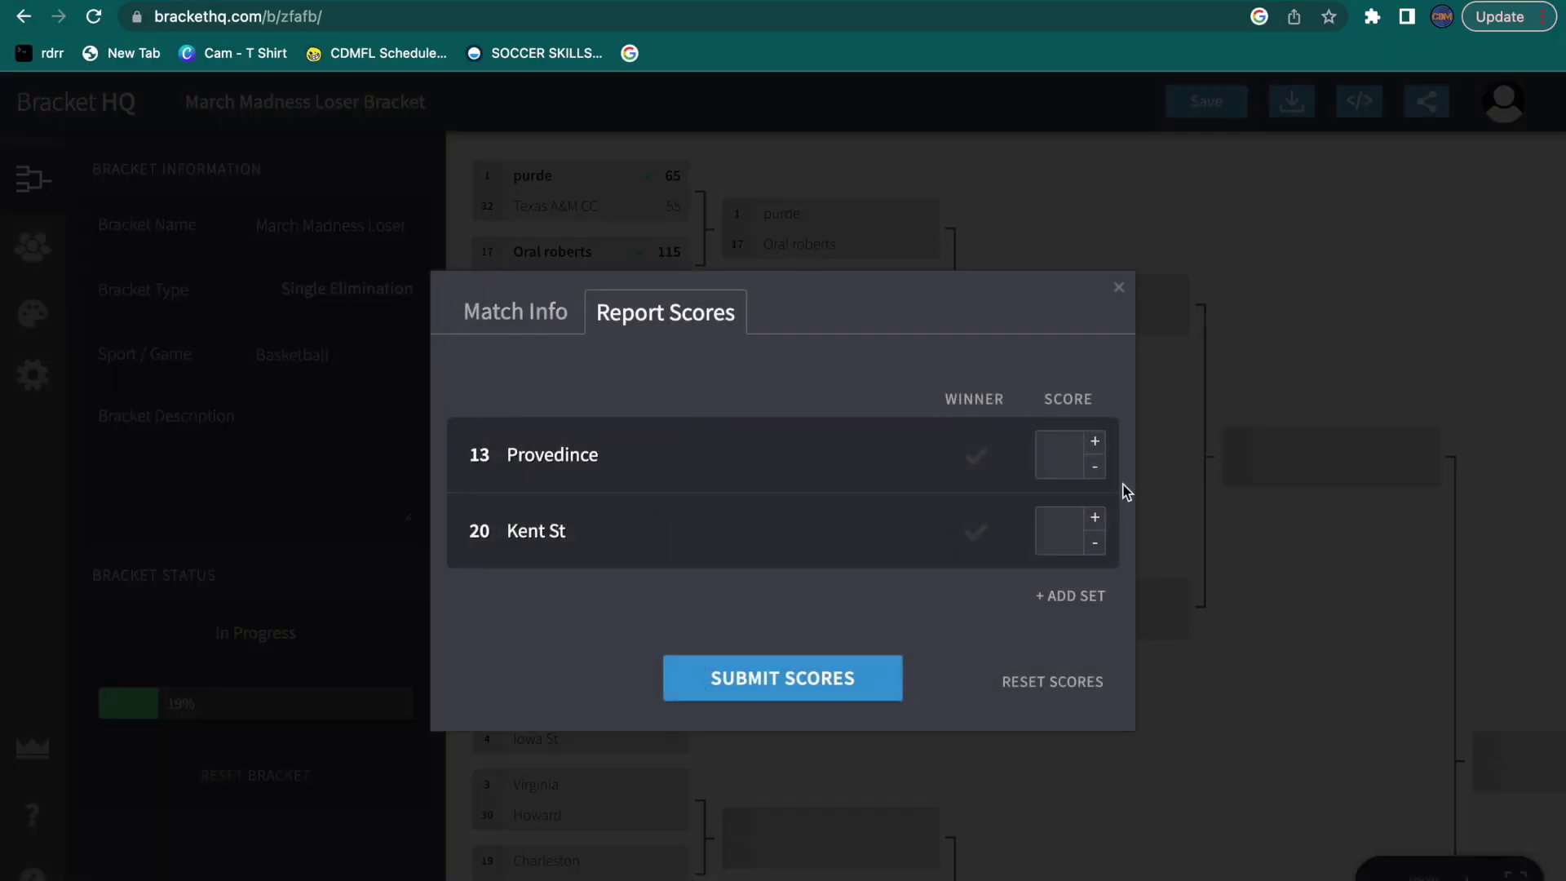
left_click(427, 16)
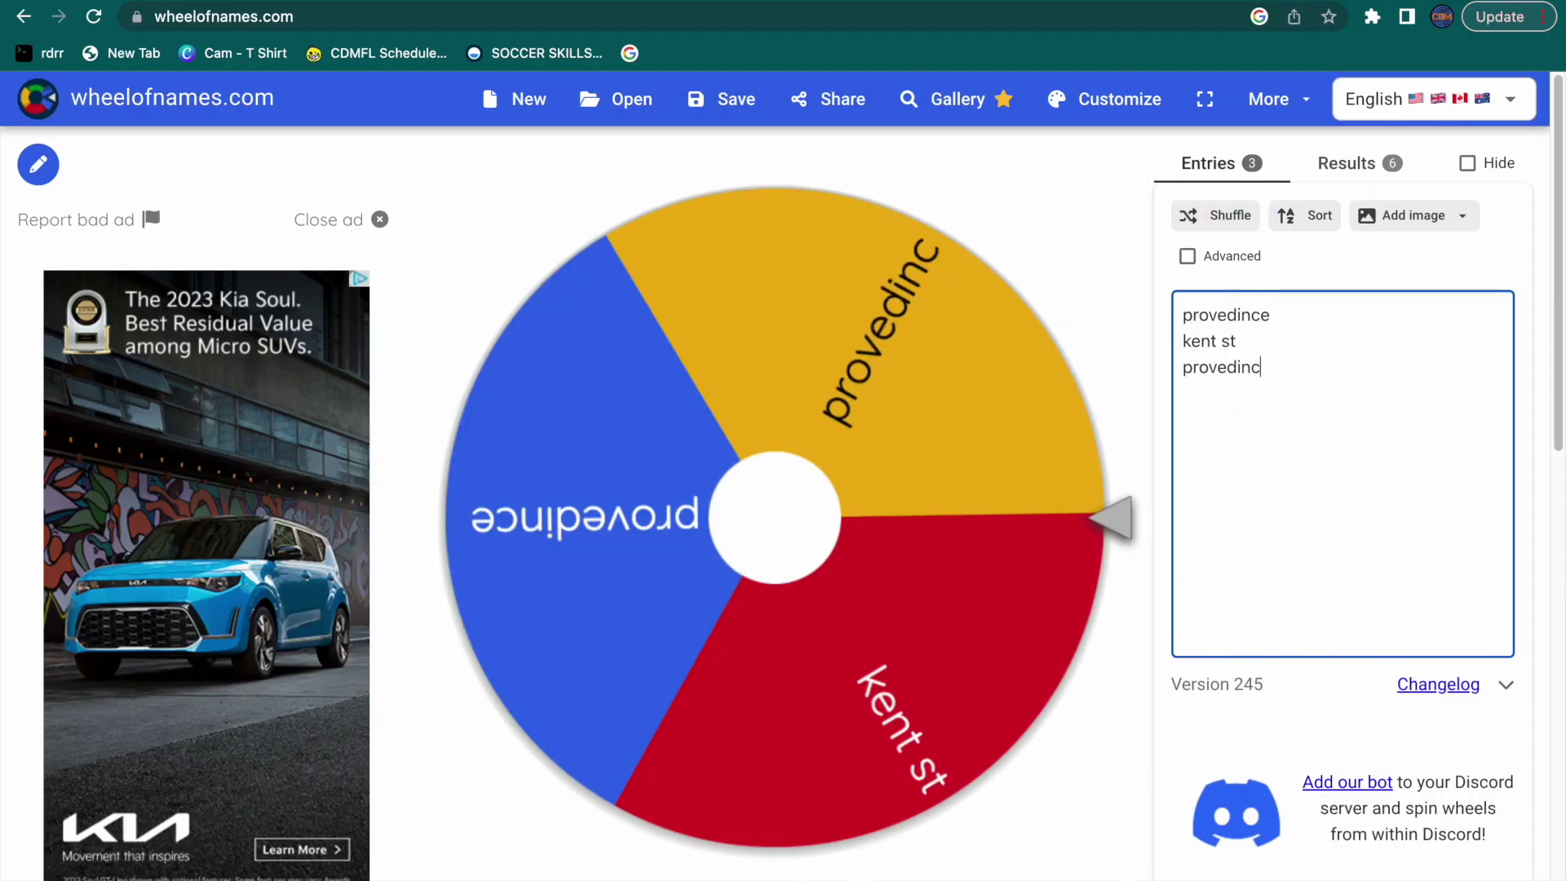
left_click(782, 383)
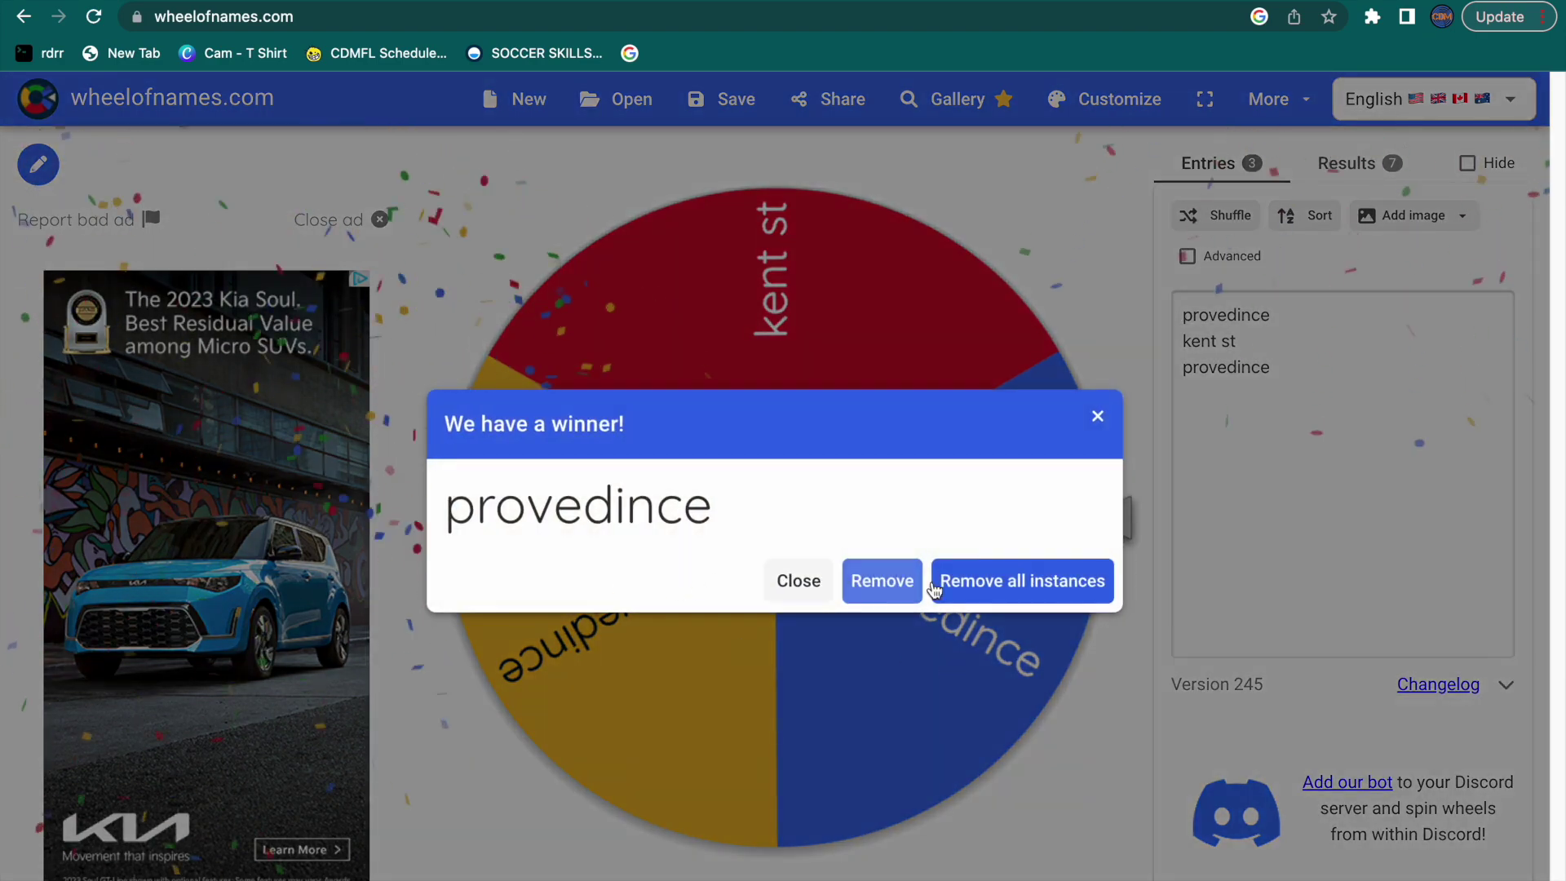
left_click(995, 577)
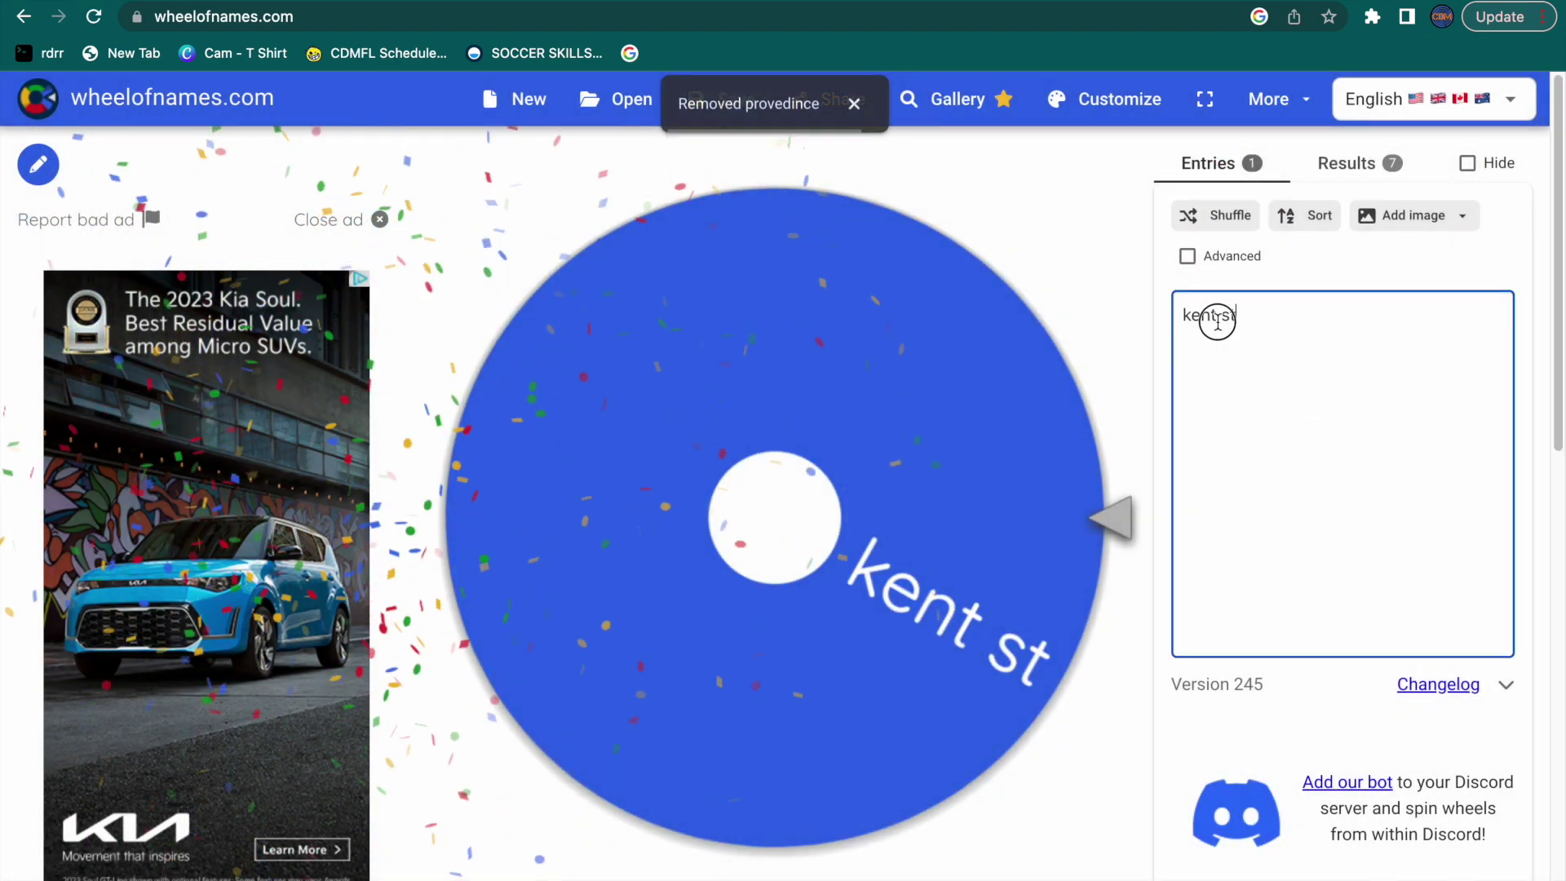
left_click_drag(1216, 321, 927, 262)
key("BackSpace")
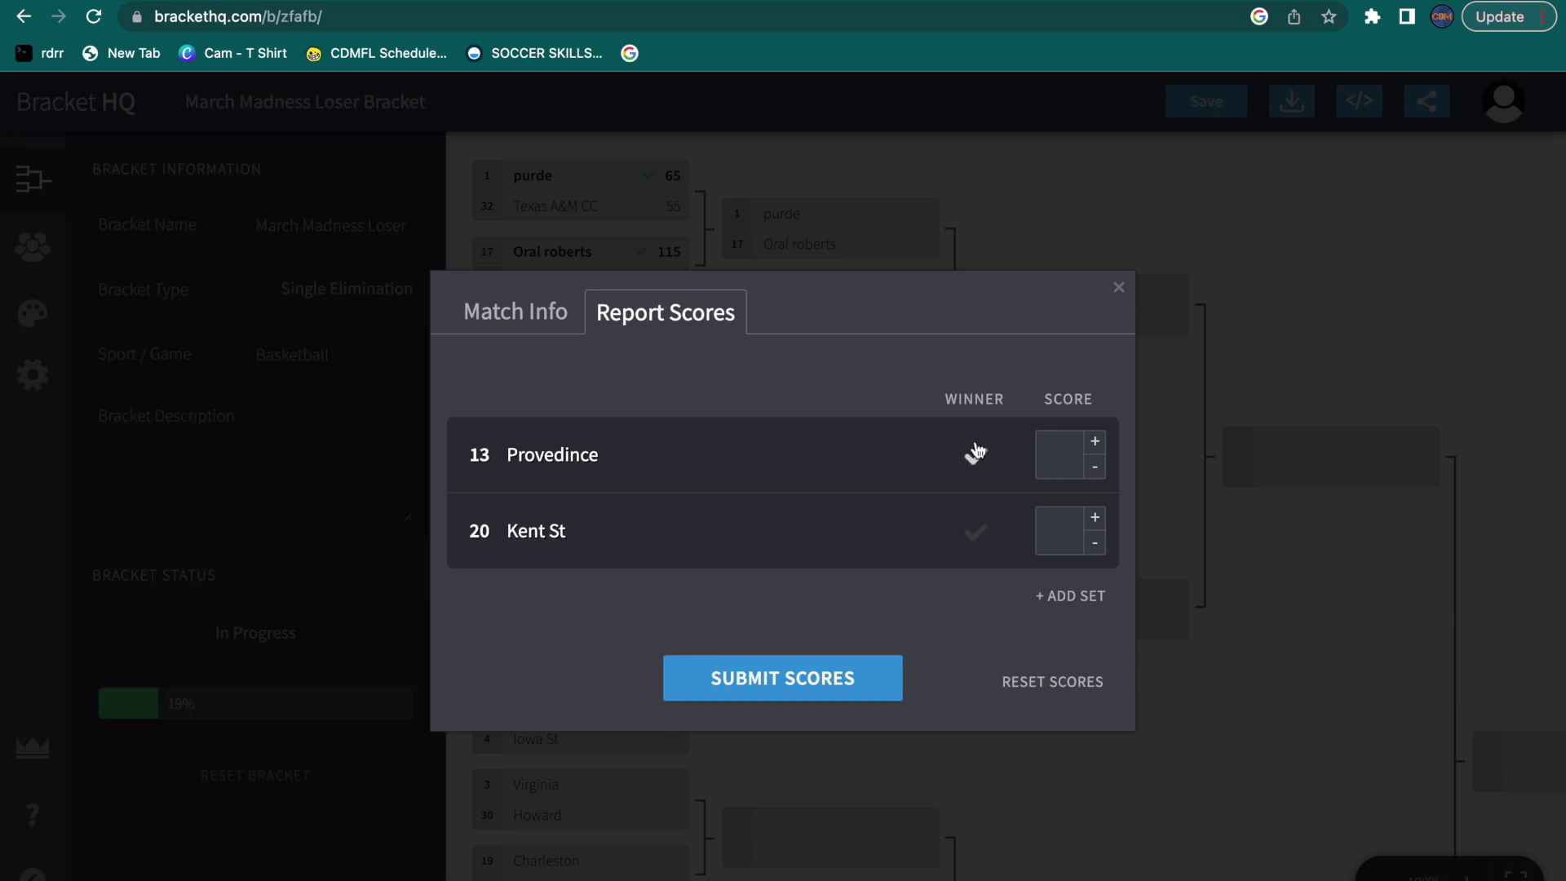
left_click(976, 458)
left_click(868, 677)
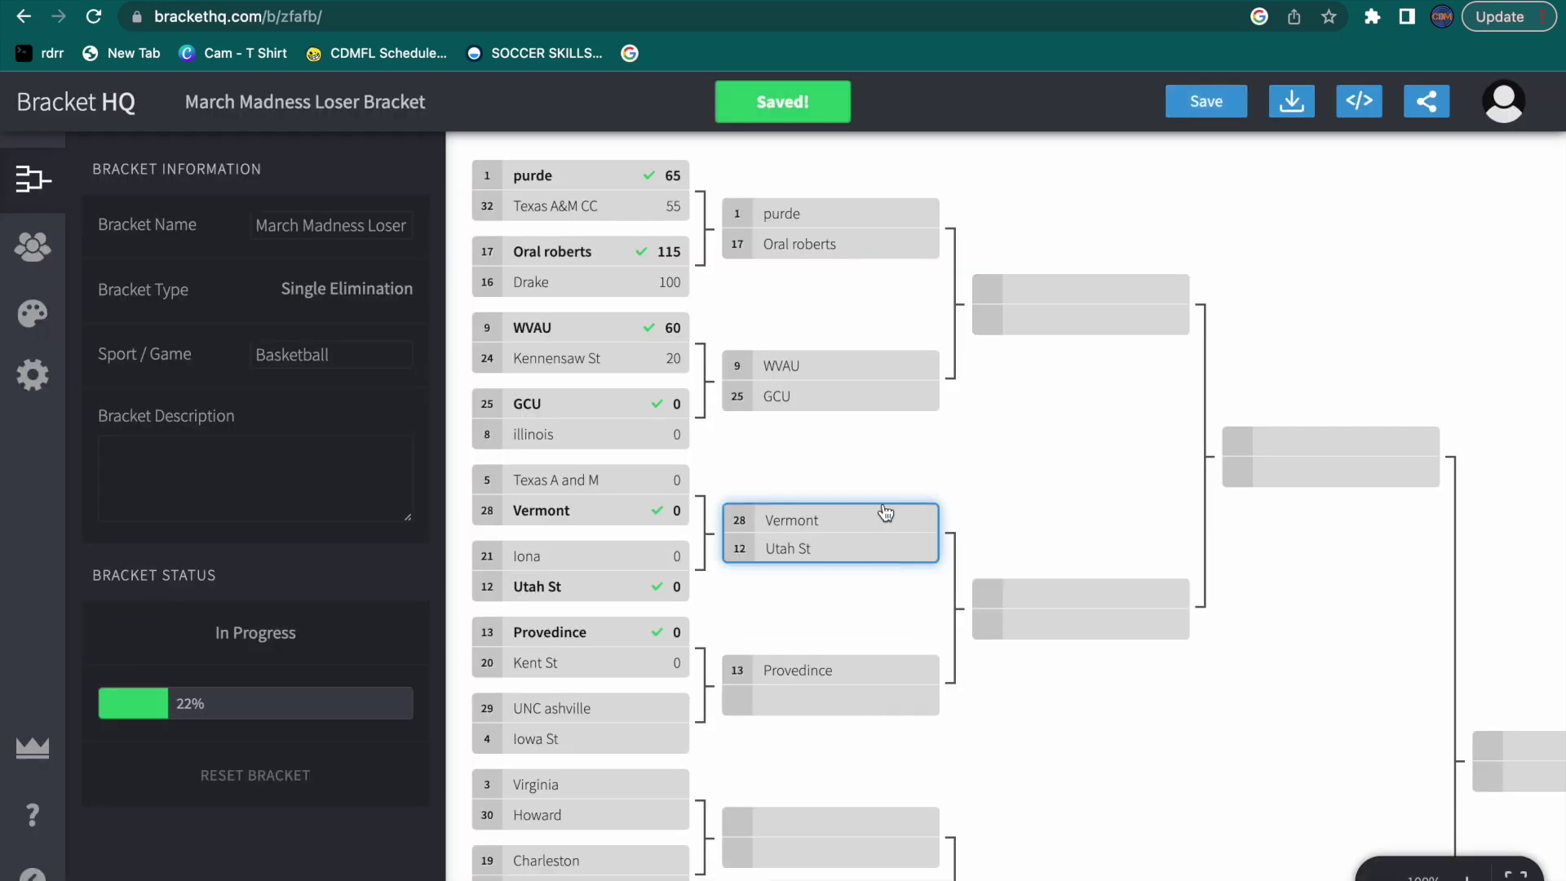
scroll(466, 685, "down", 1)
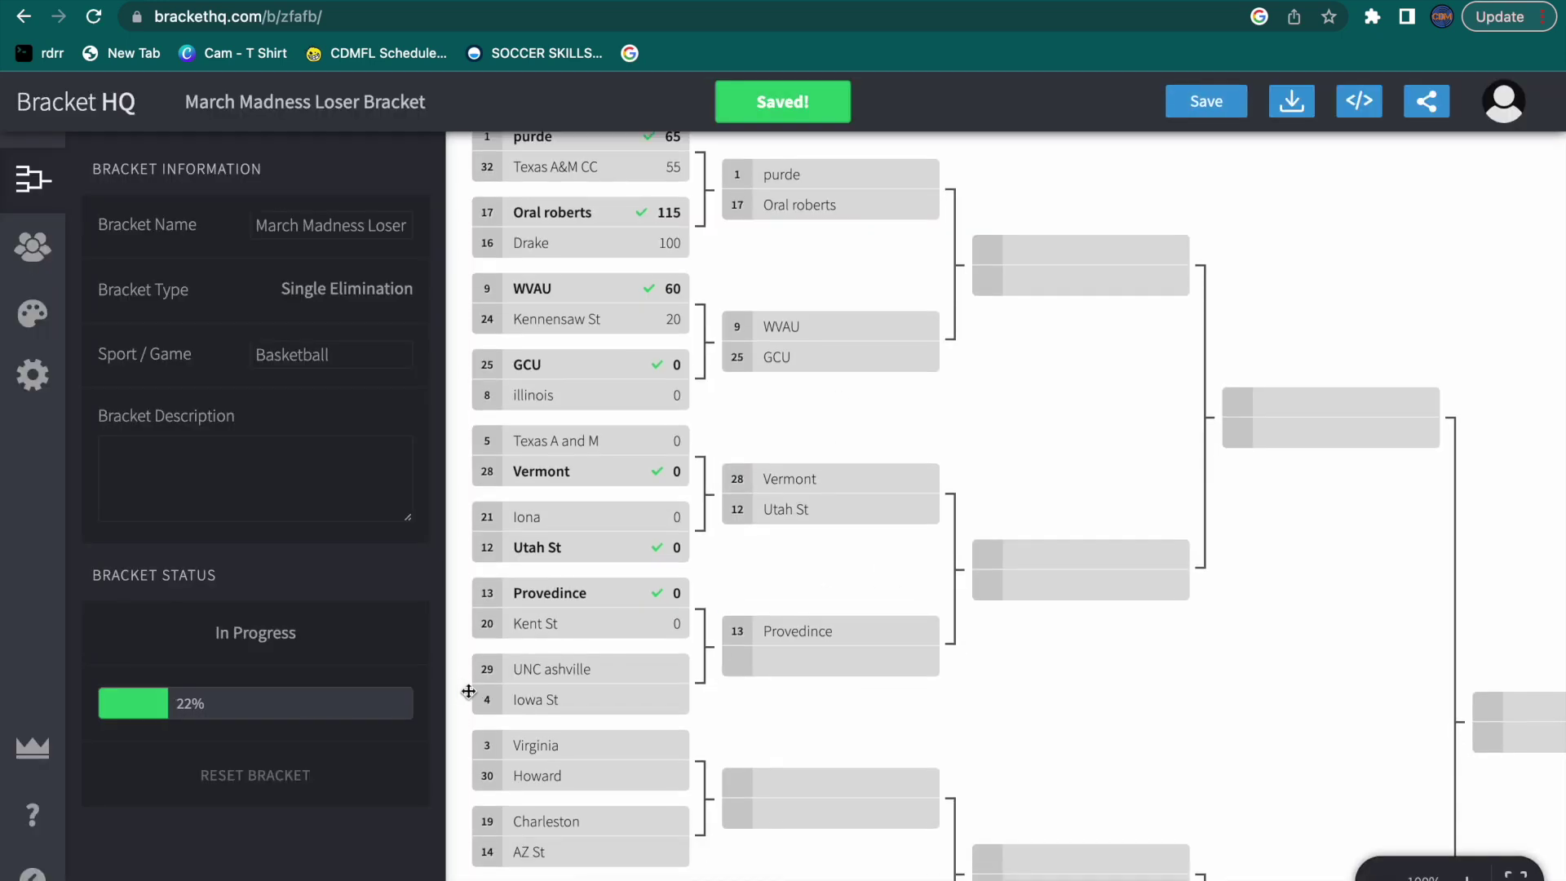
left_click(559, 676)
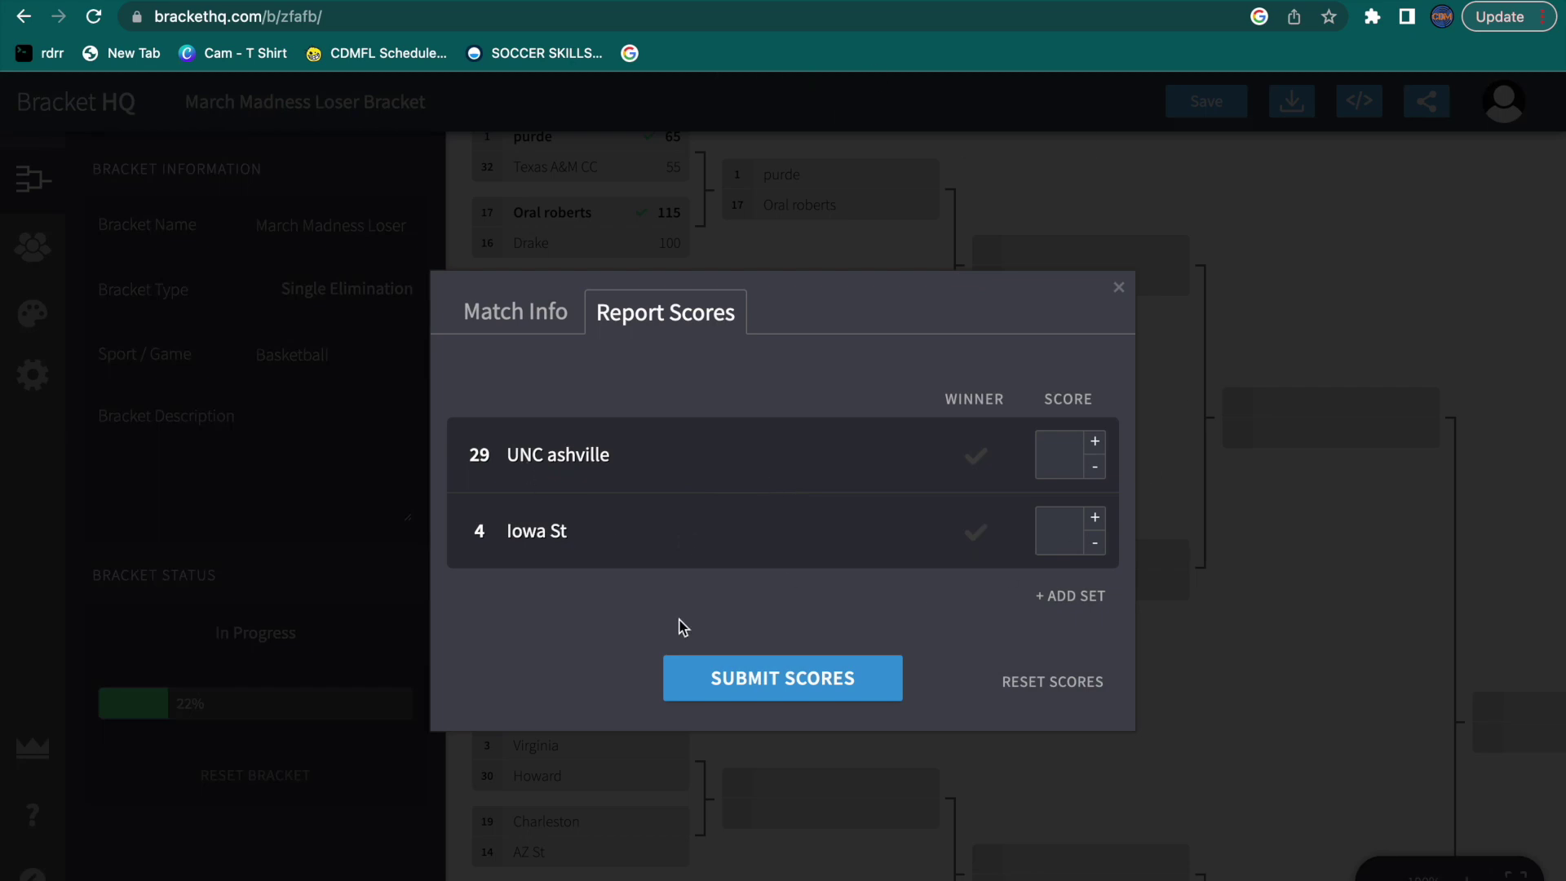
Step: Enter iowa three times and UNC Ashville on the wheel and spin it
mouse_move(364, 2)
left_click(351, 42)
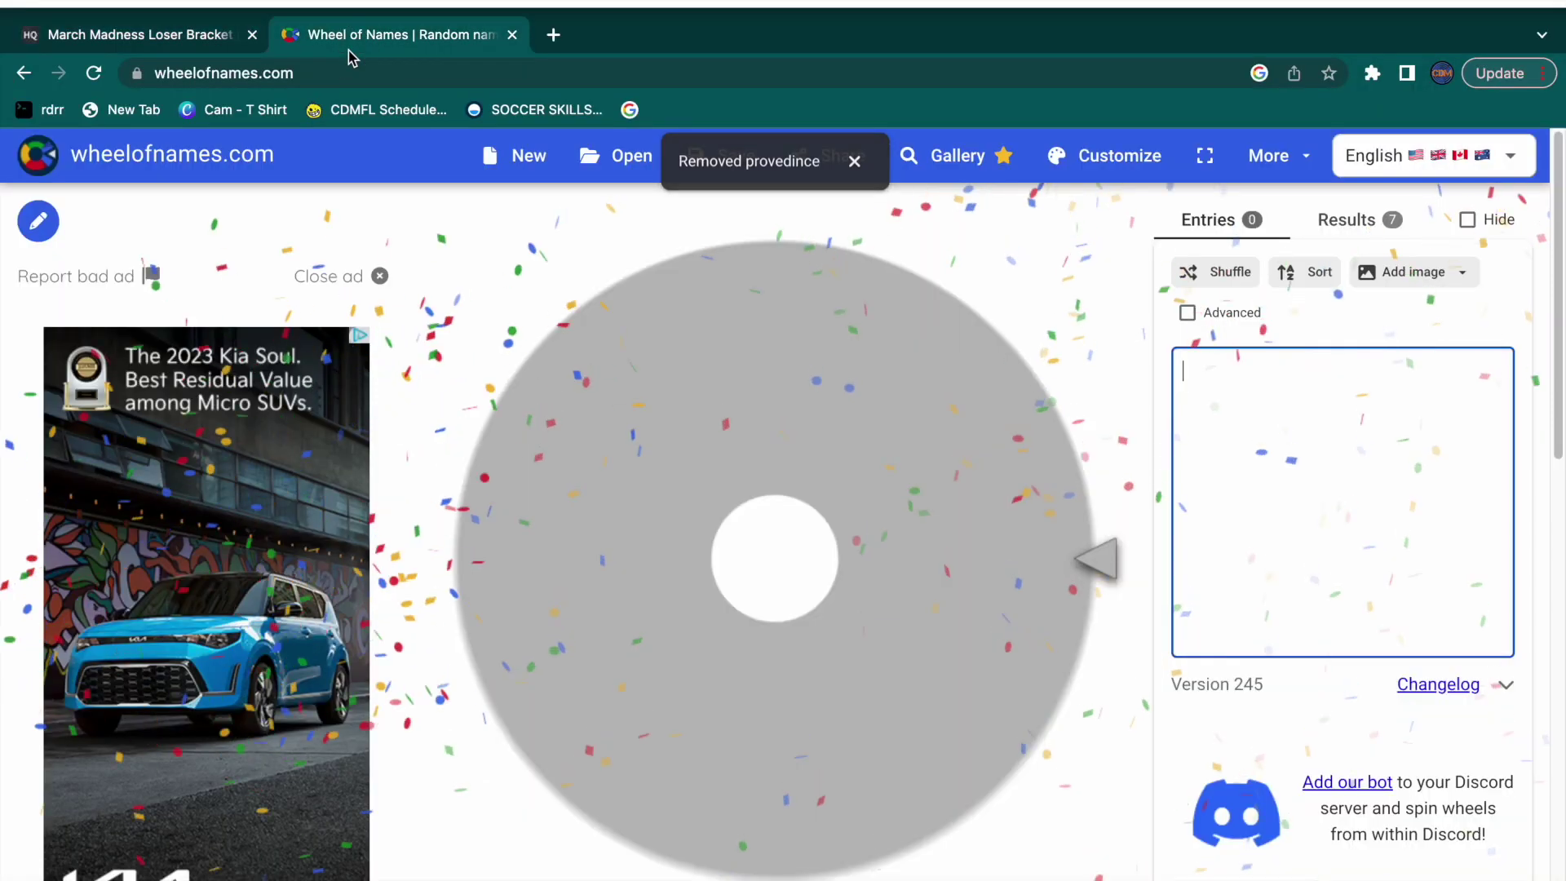
type("io")
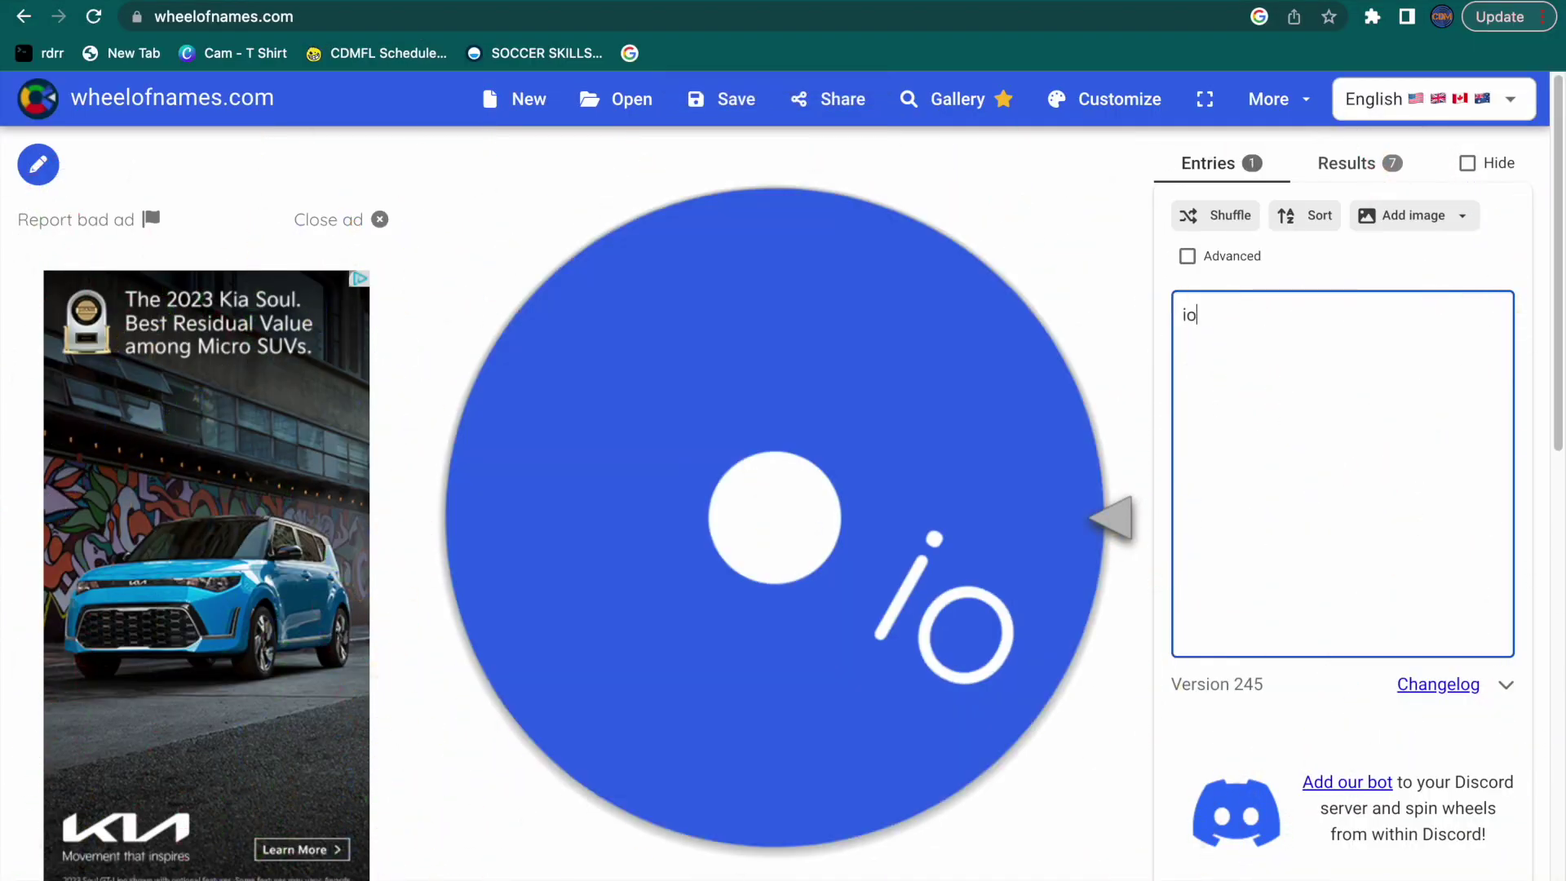
type("wa")
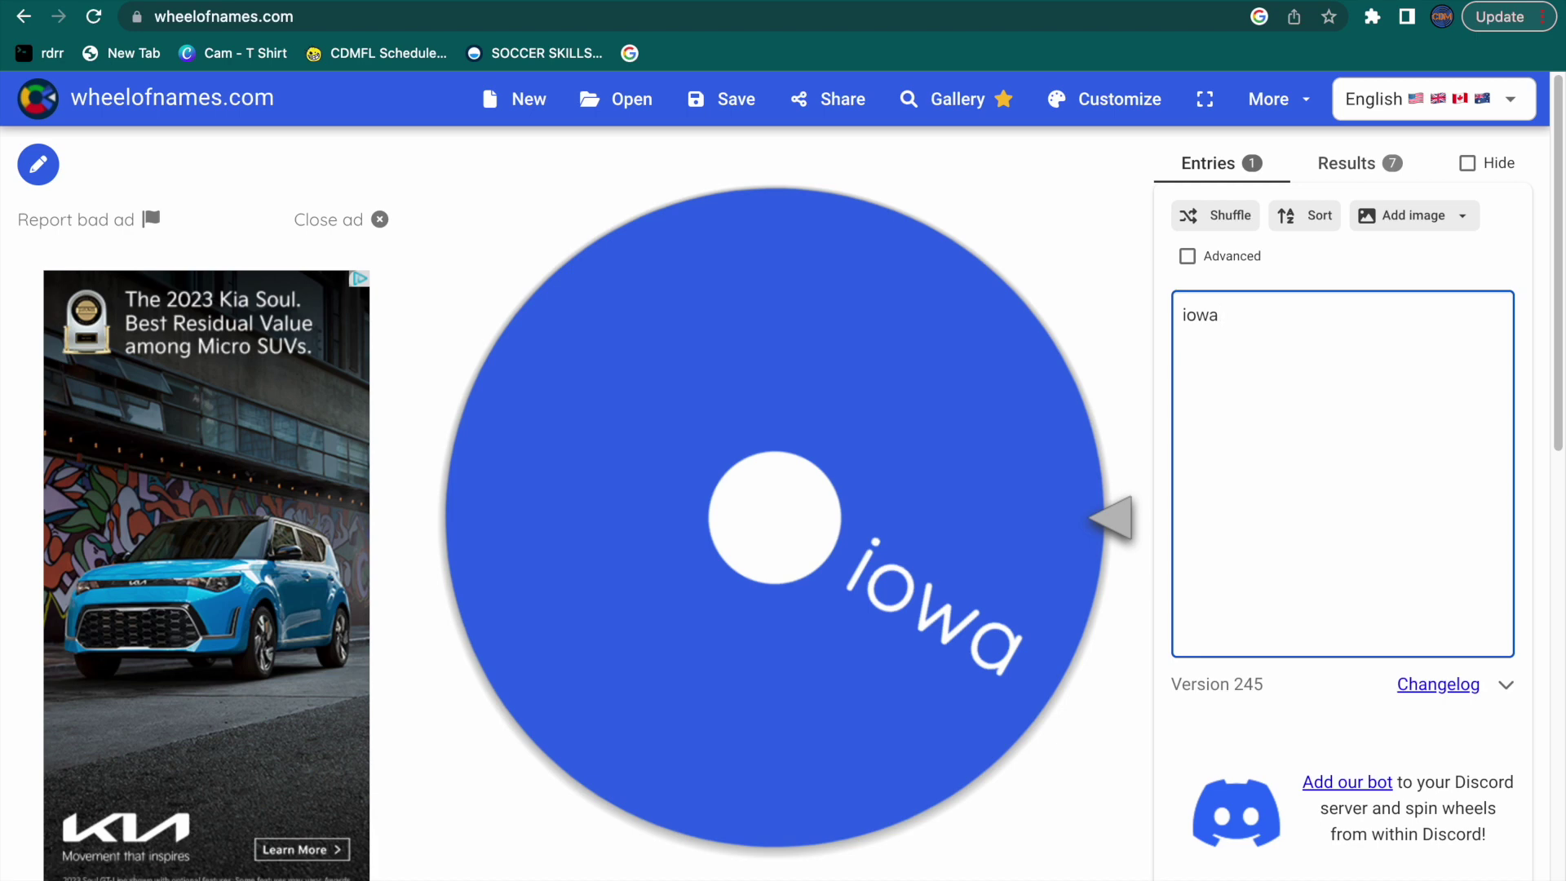
type("io")
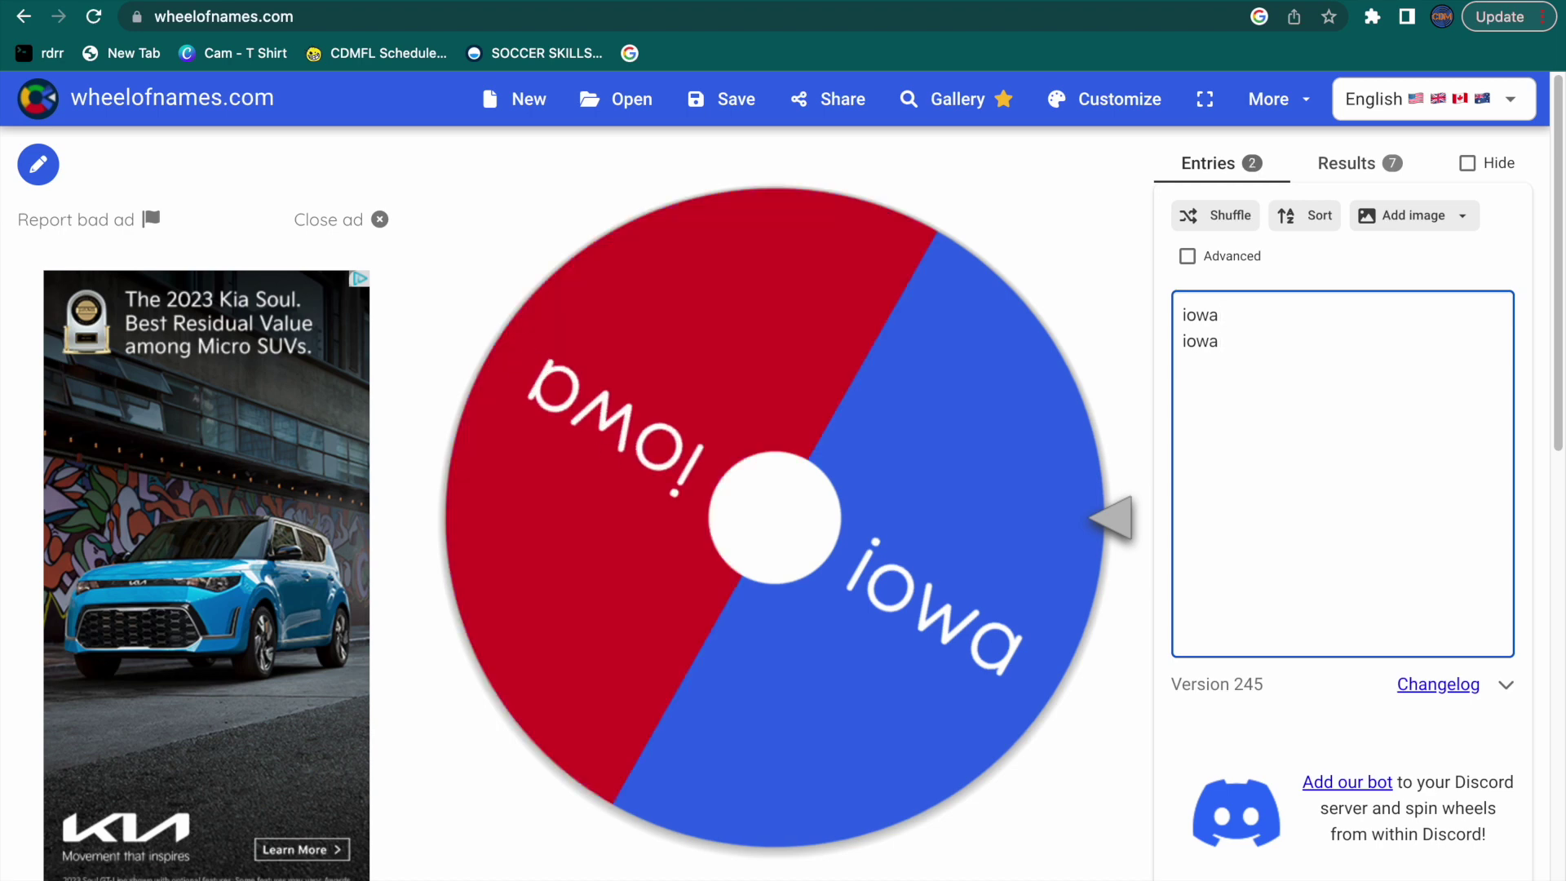
key("Return")
type("iowa ]")
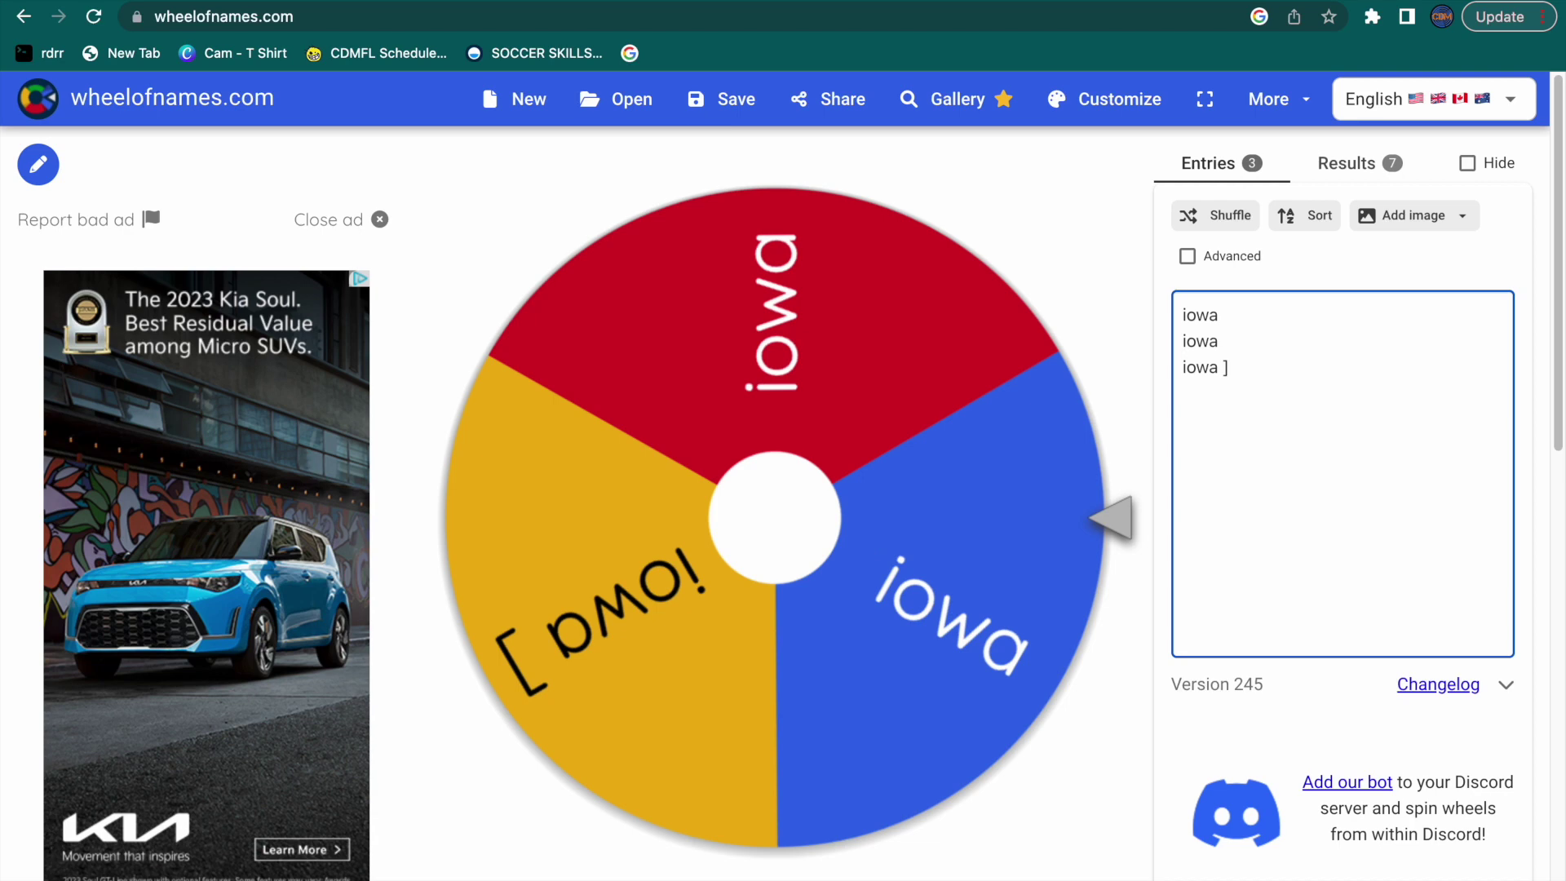
key("BackSpace")
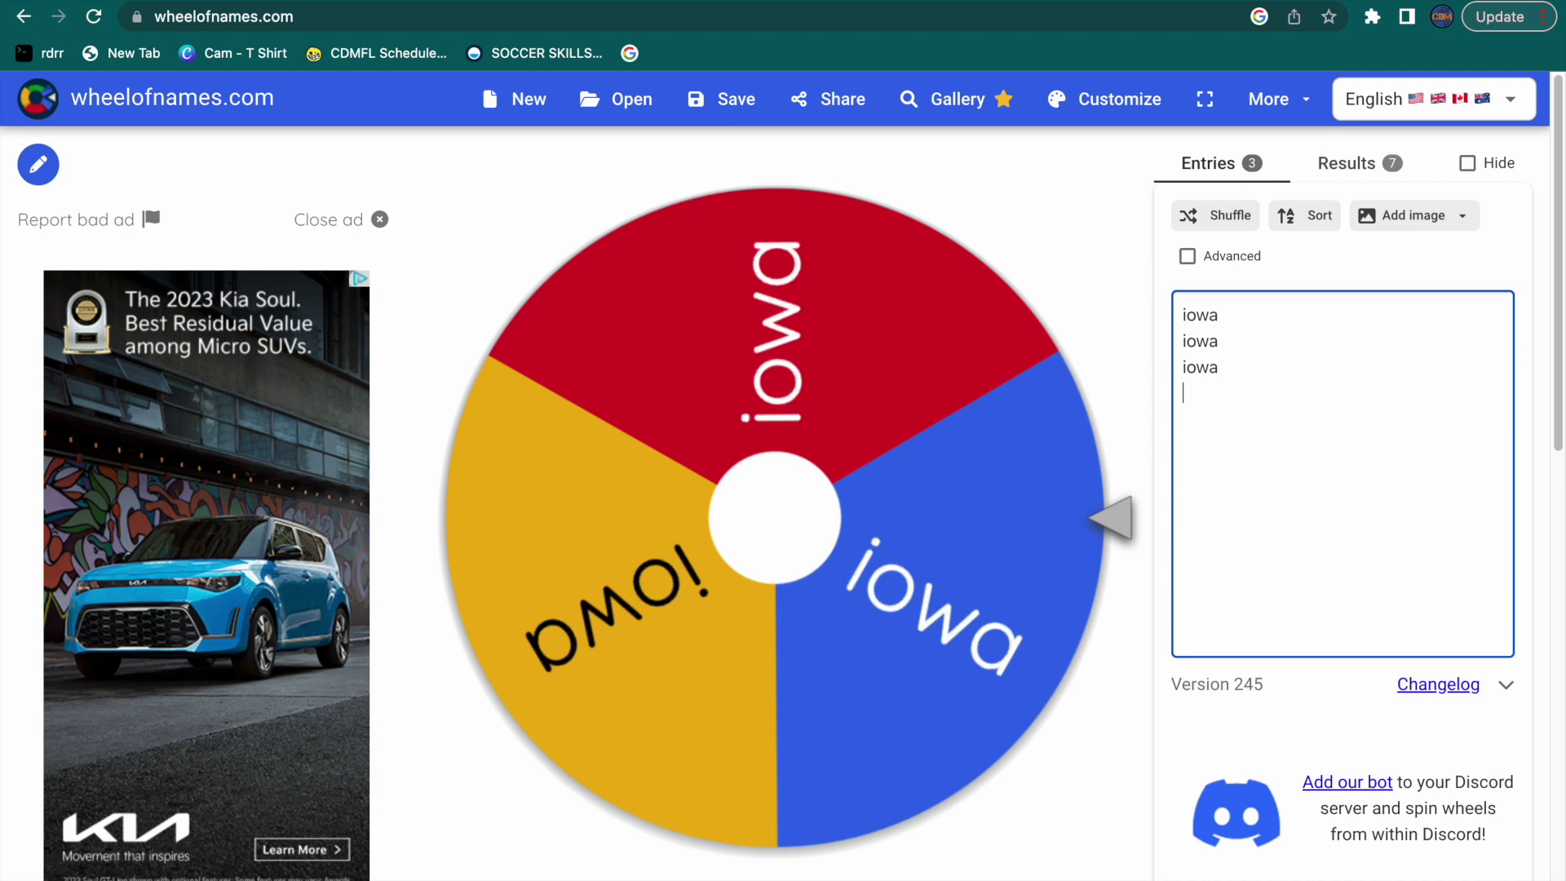
mouse_move(3, 4)
left_click(122, 34)
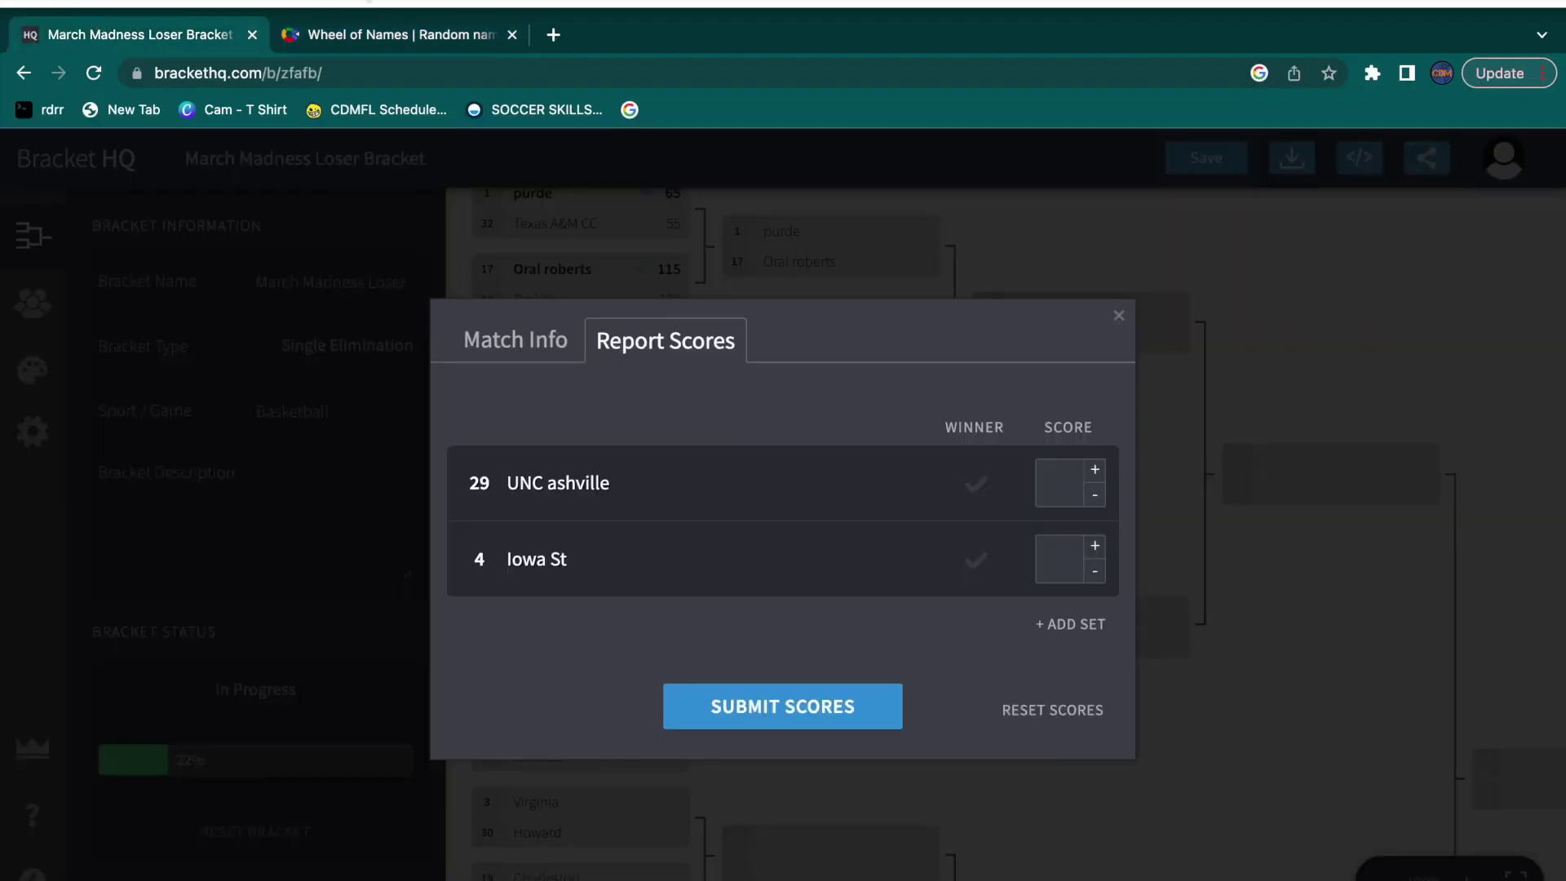
left_click(367, 34)
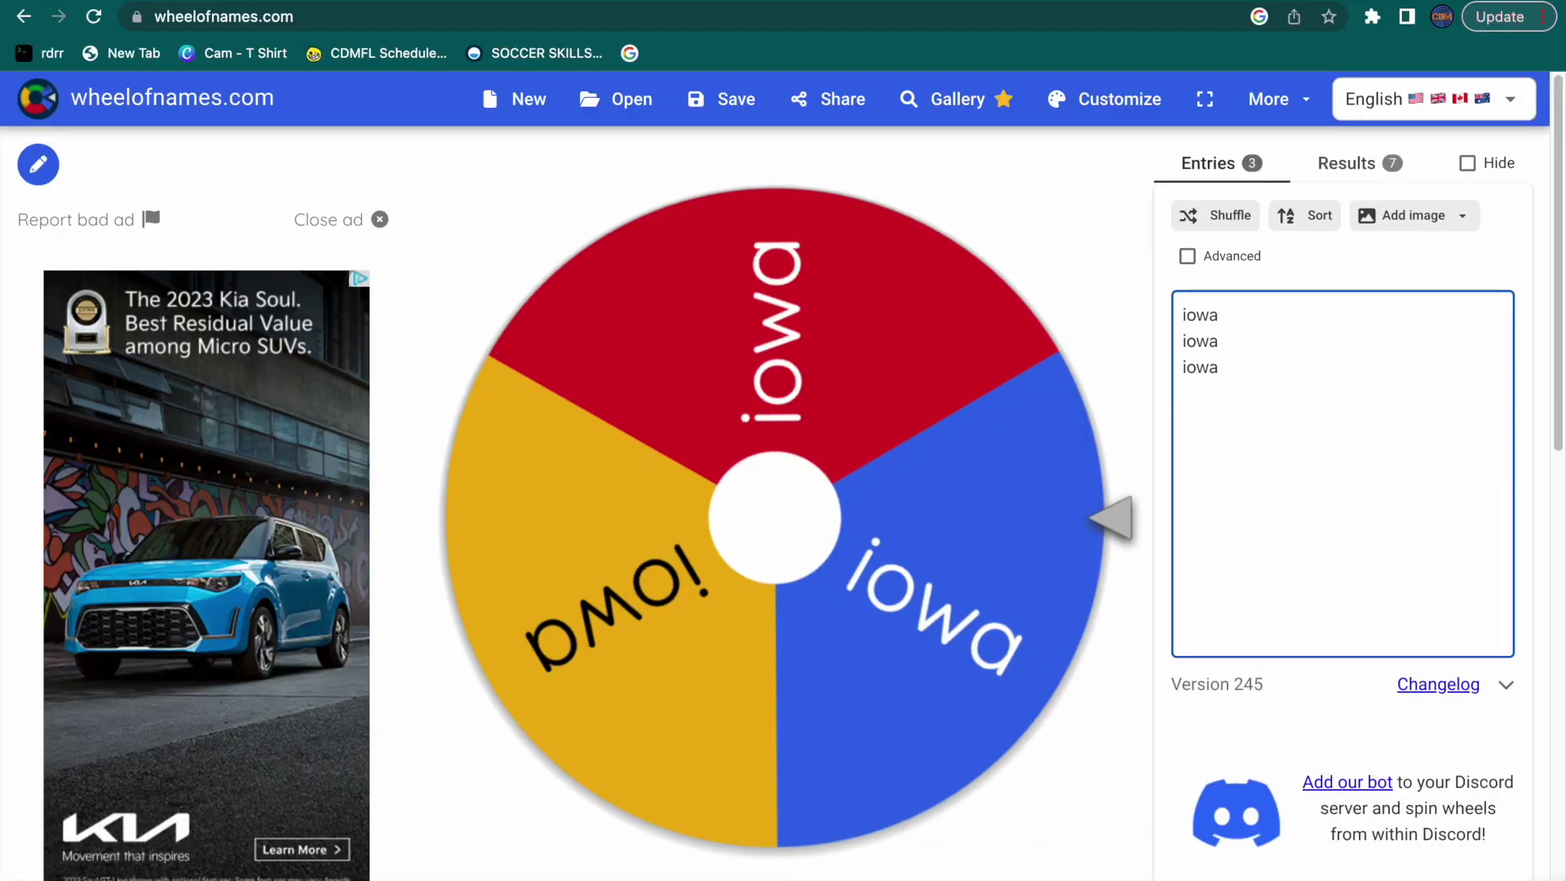
type("Un")
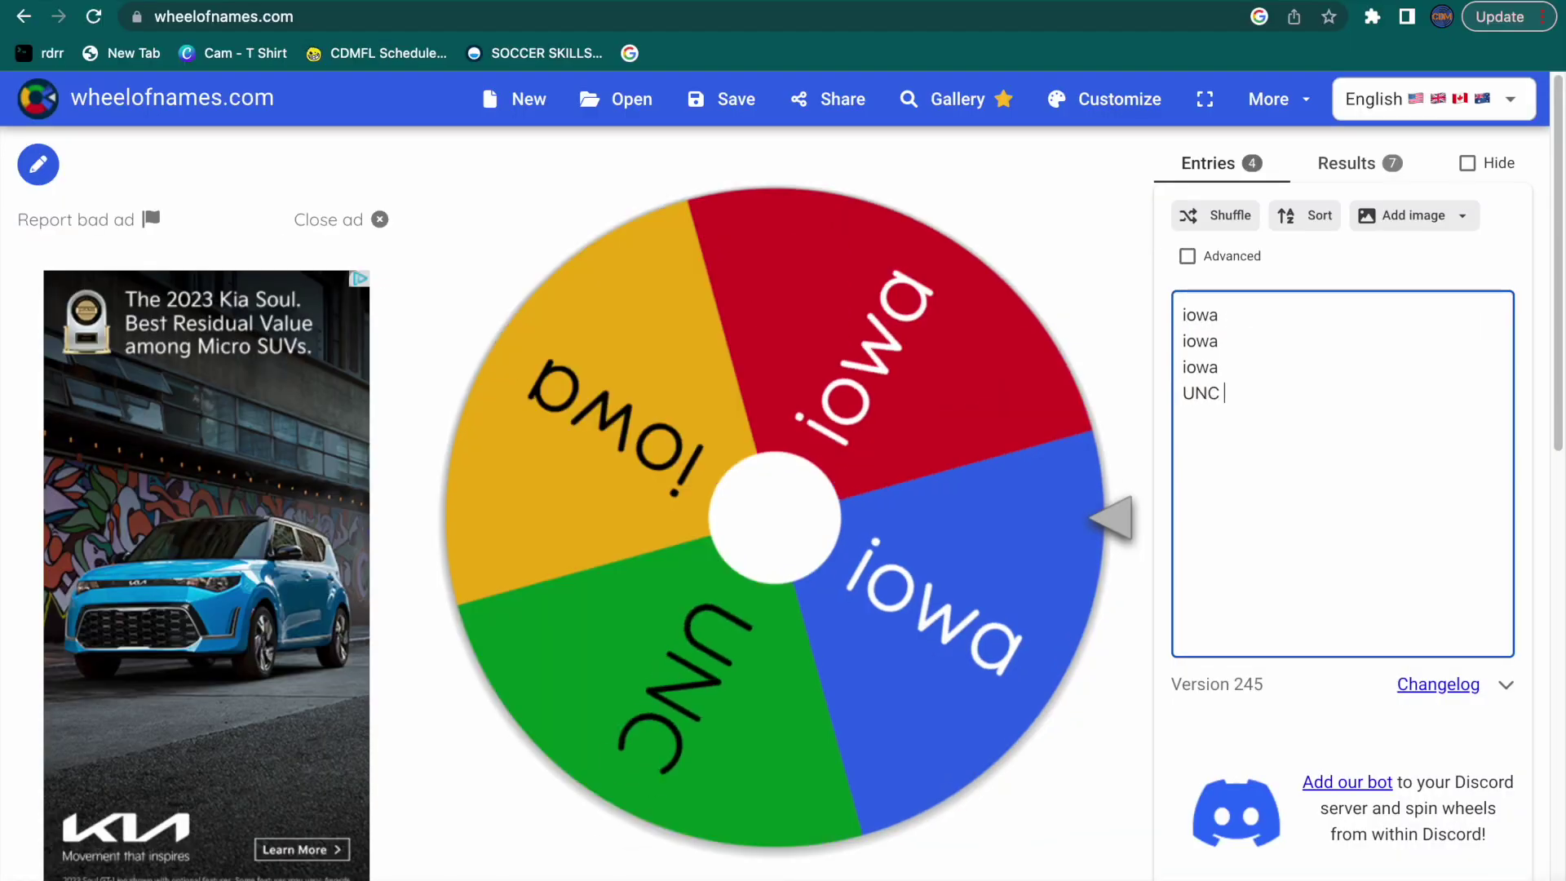
type("C Ashville")
key("ctrl+Return")
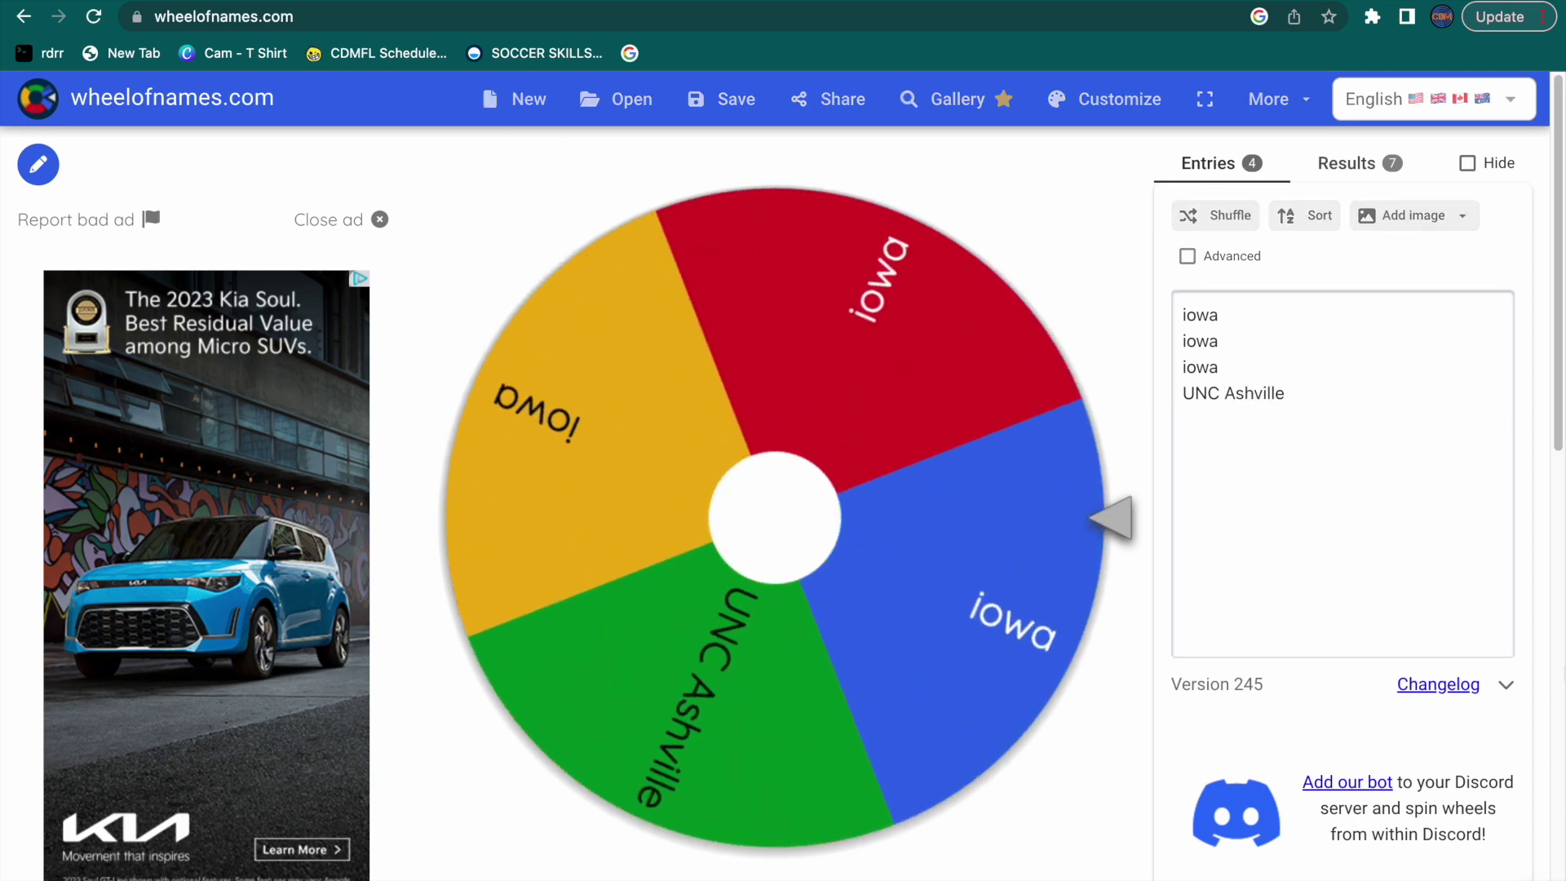
Step: Empty the wheel and submit Iowa St's win over UNC Ashville in the bracket
left_click(1340, 399)
left_click_drag(1339, 397, 1122, 315)
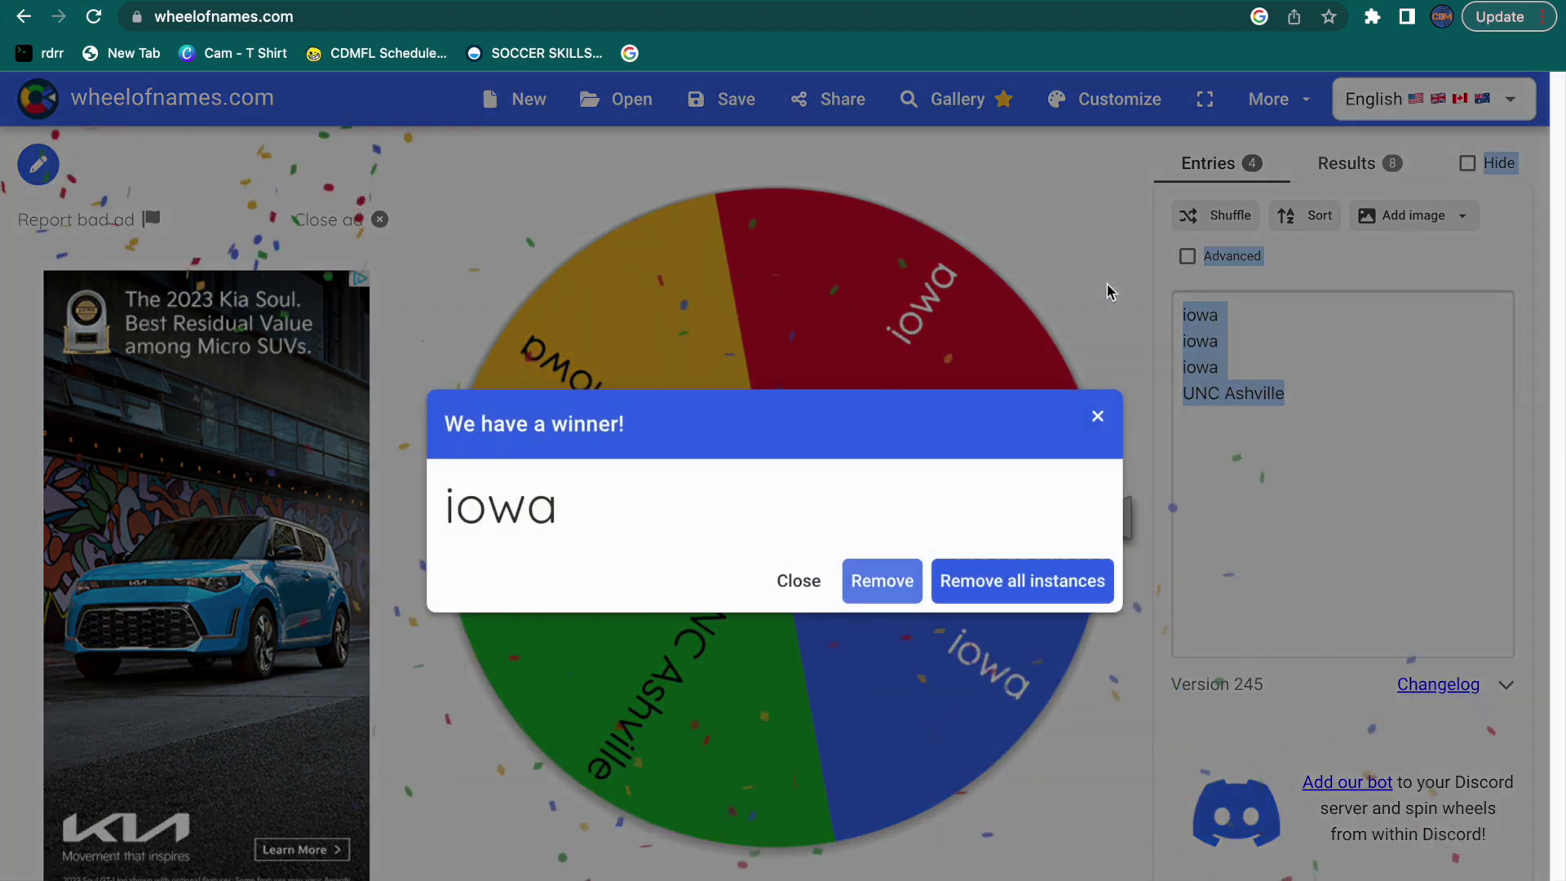
left_click(1022, 581)
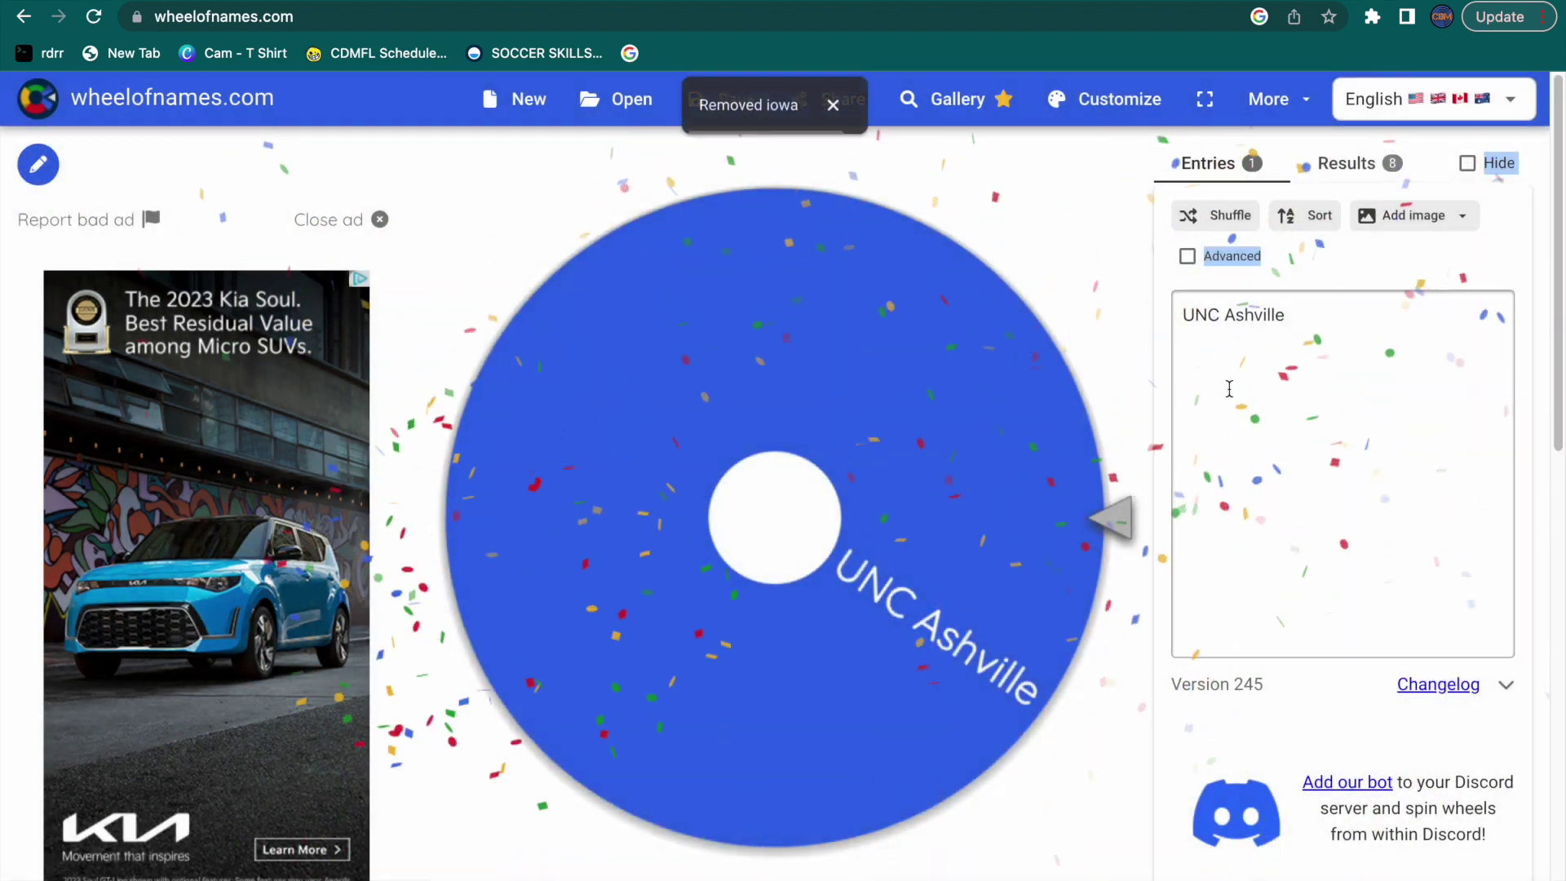
left_click_drag(1328, 340, 1069, 324)
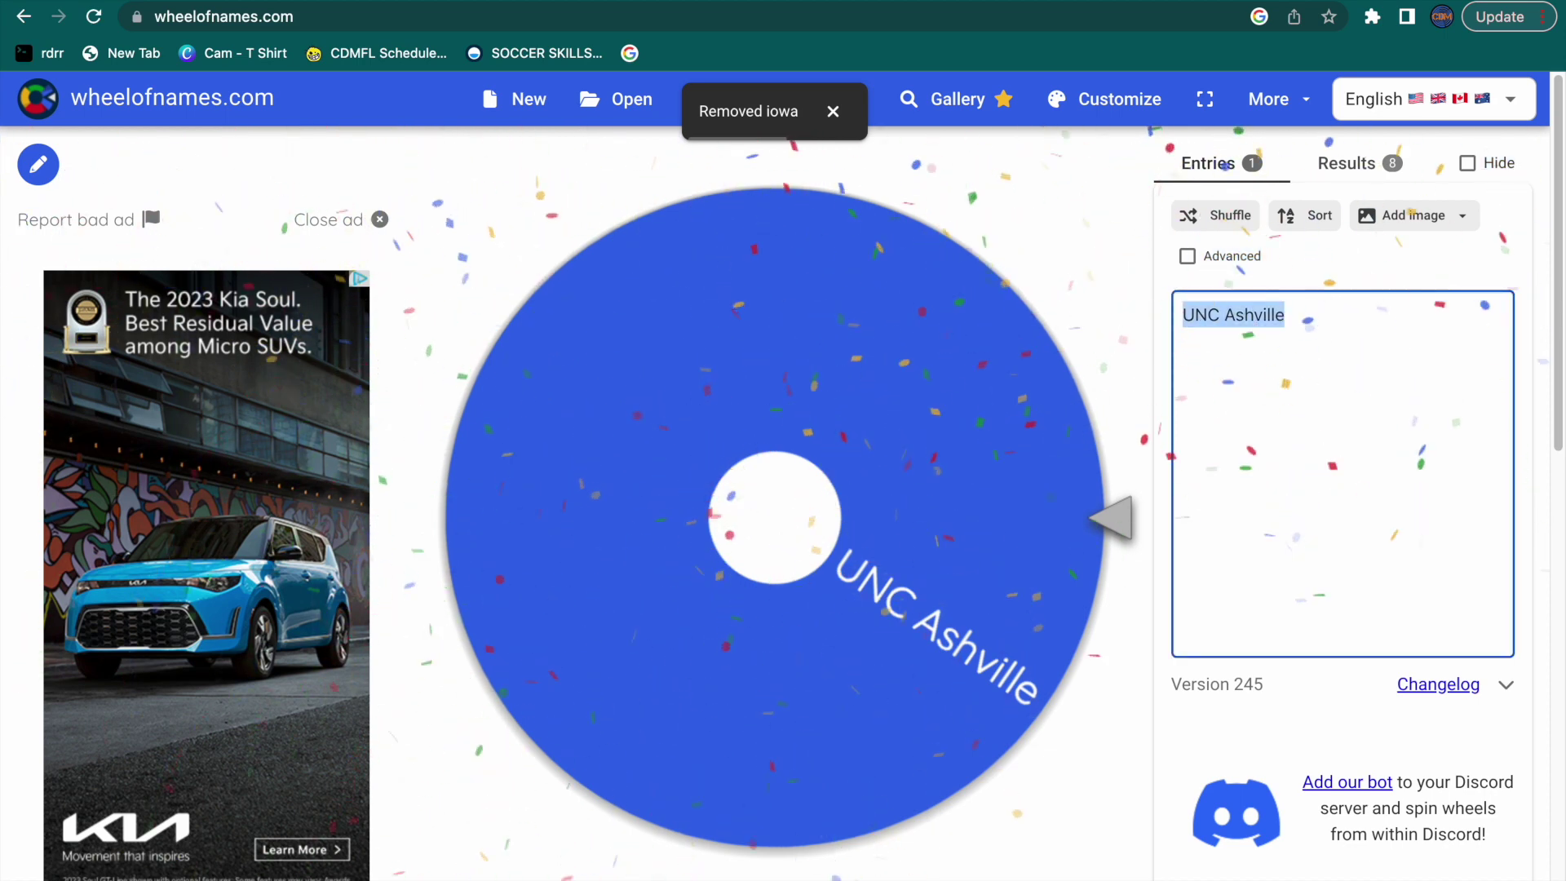
key("BackSpace")
key("ctrl+shift+Tab")
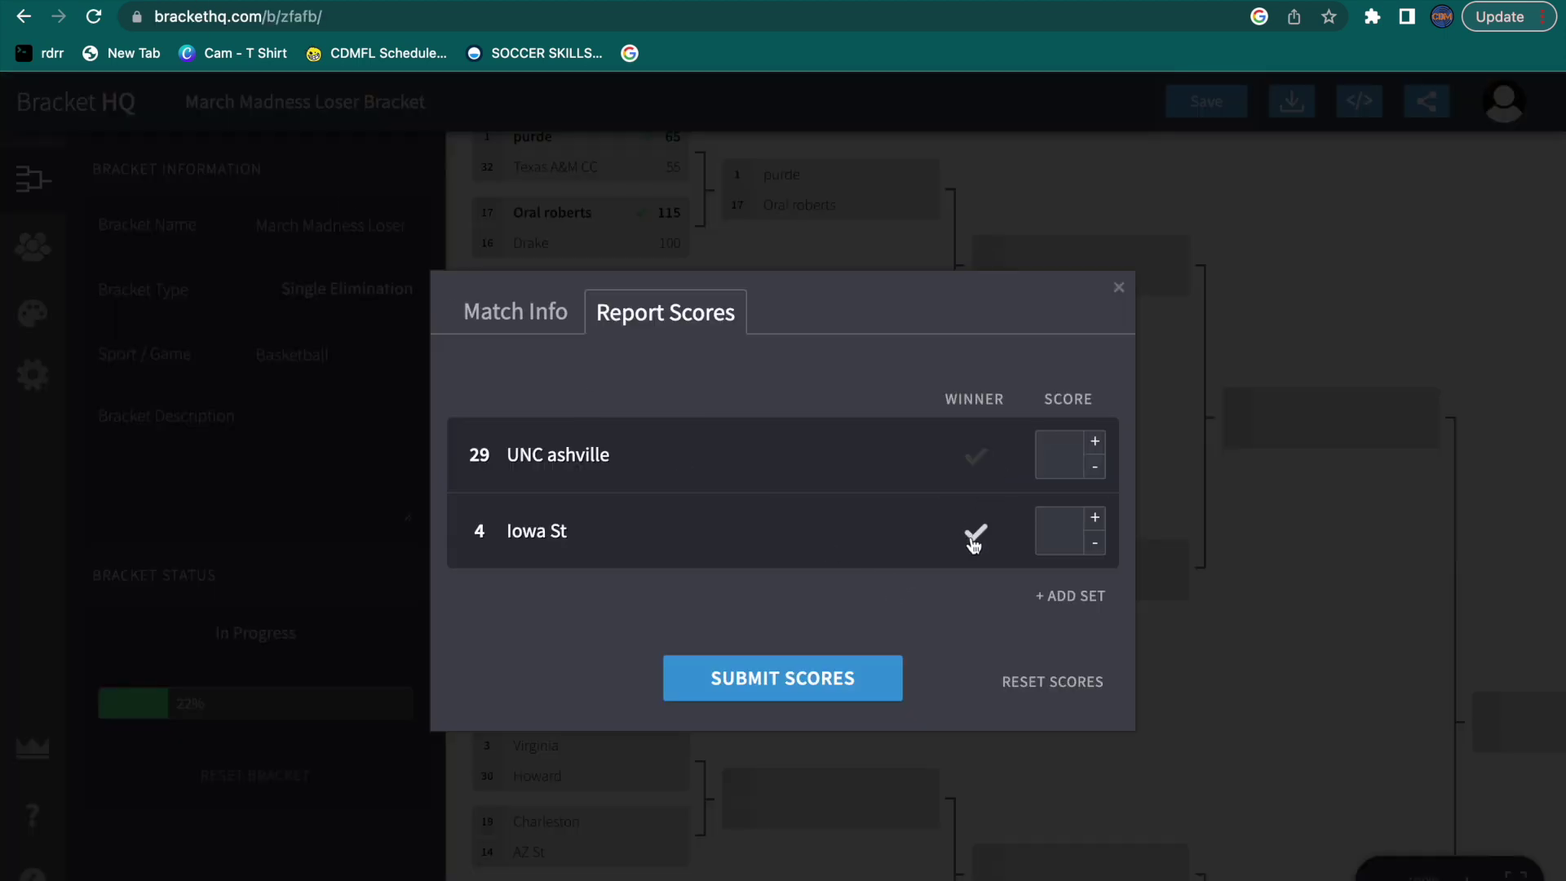
left_click(881, 674)
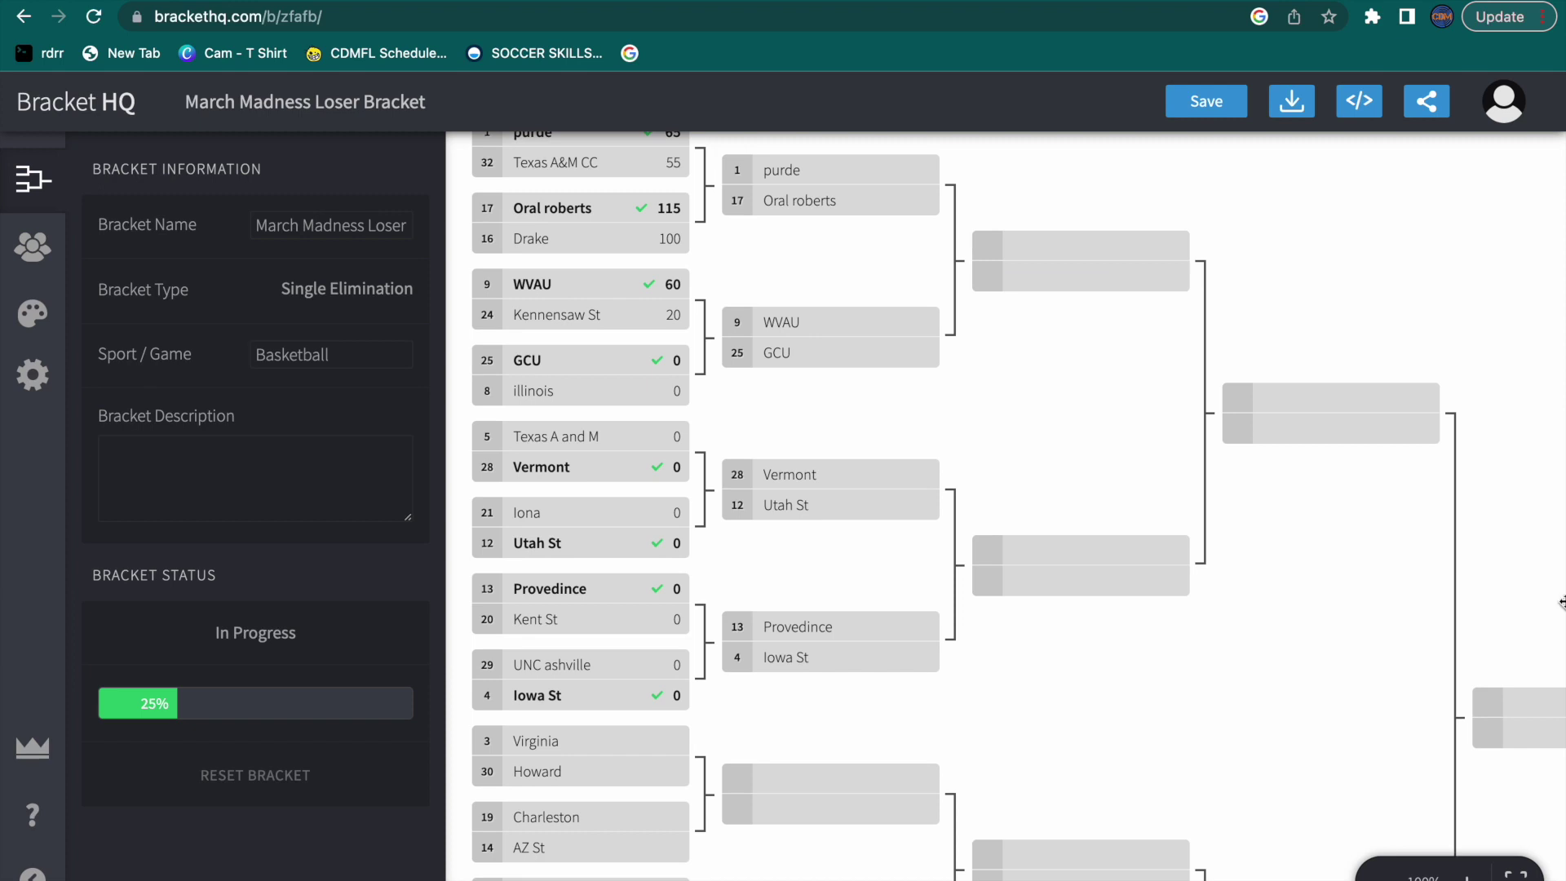
scroll(1420, 714, "down", 1)
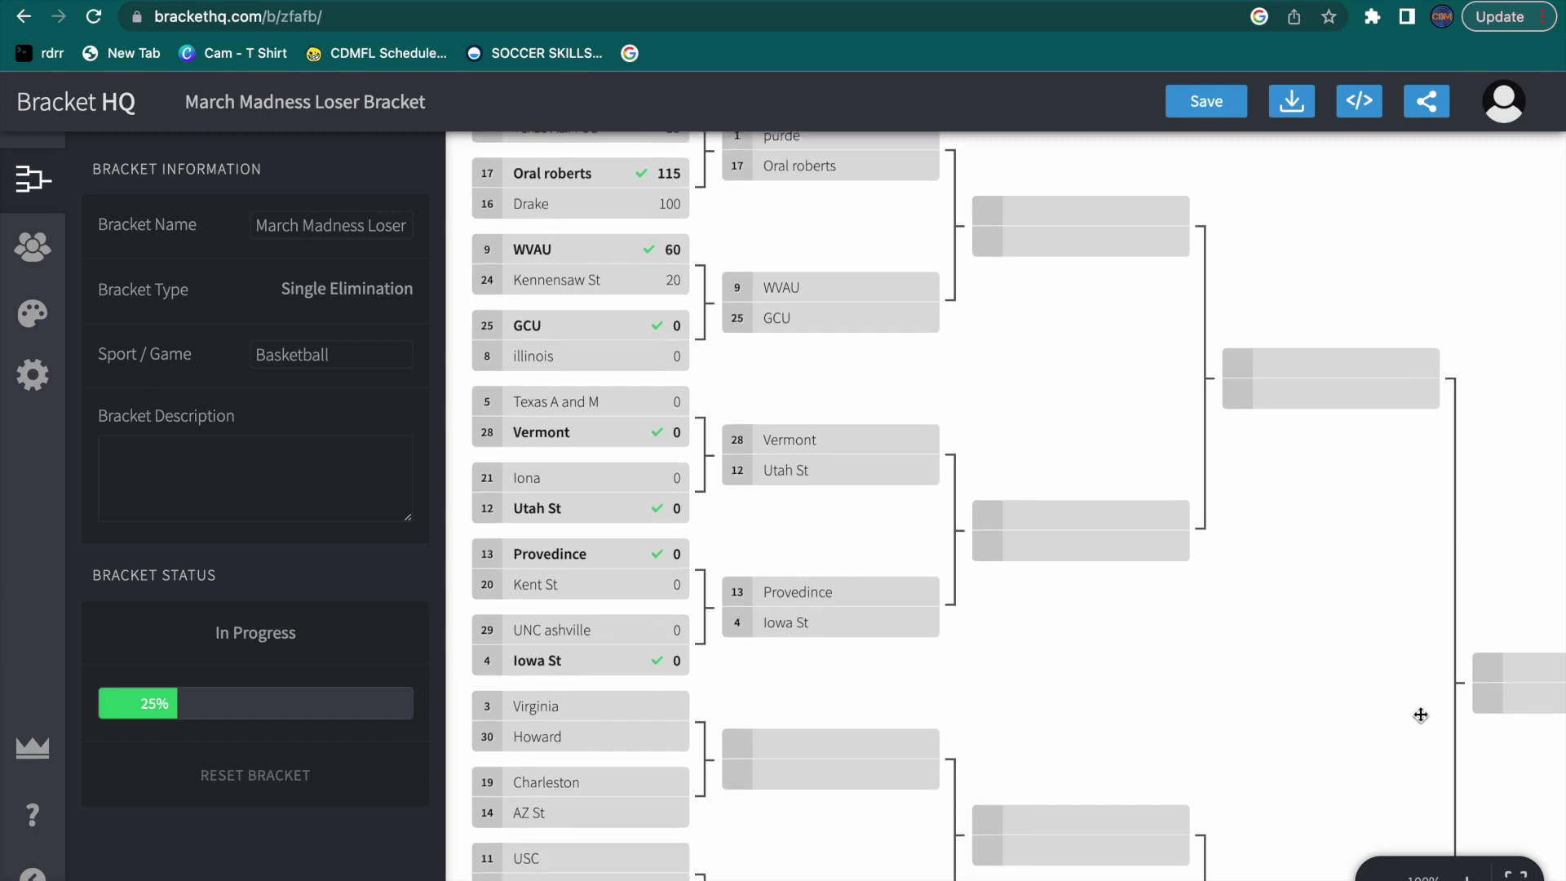
Step: Spin VA over Howard, clear the wheel, and submit Virginia as winner in the bracket
left_click(613, 748)
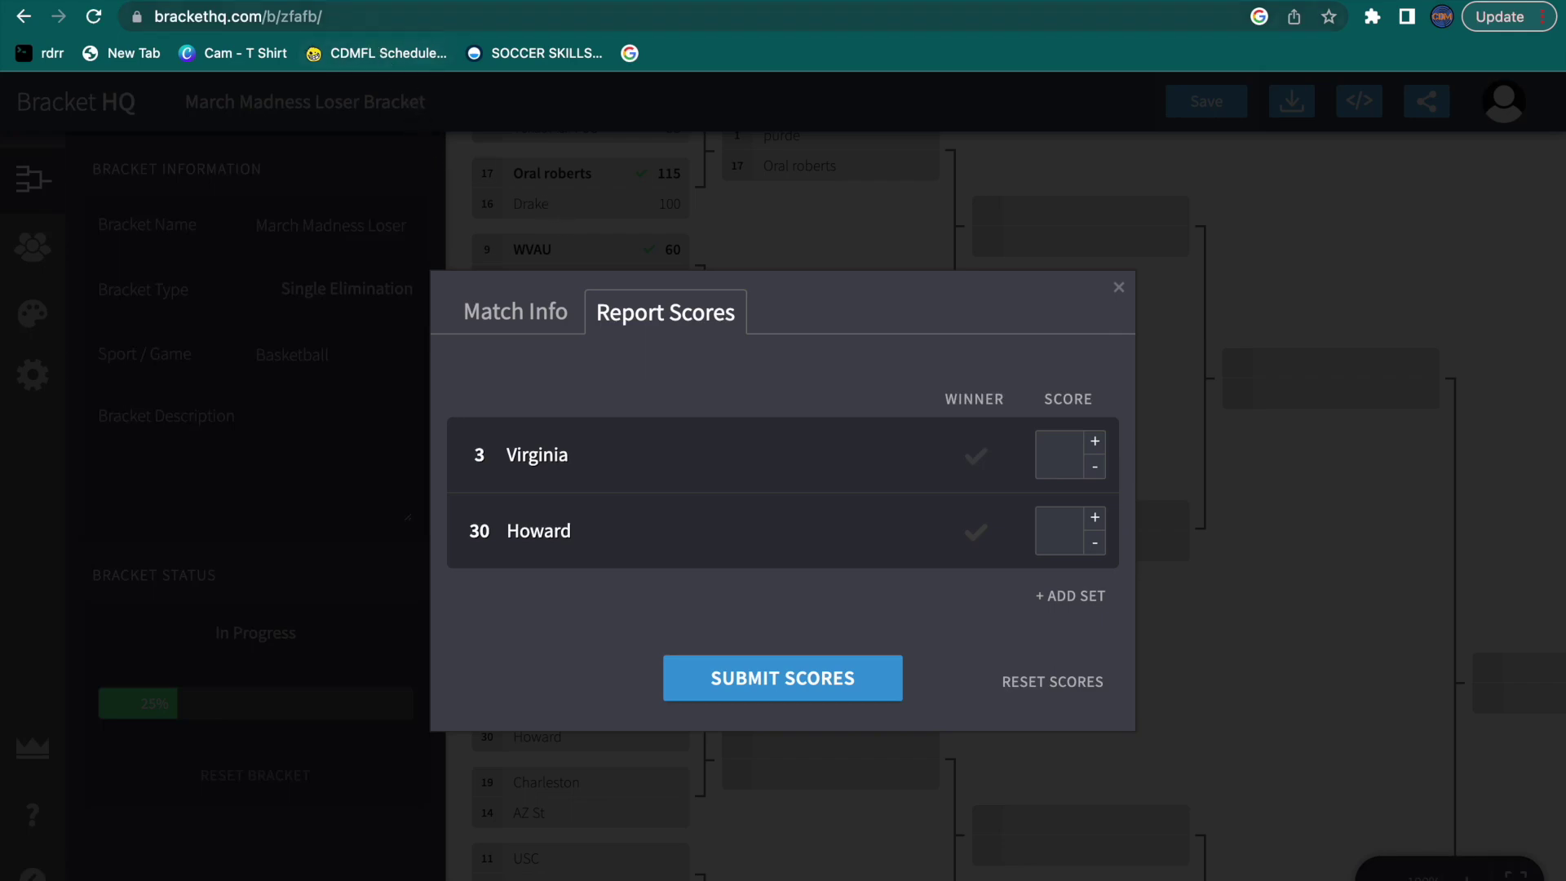
left_click(371, 29)
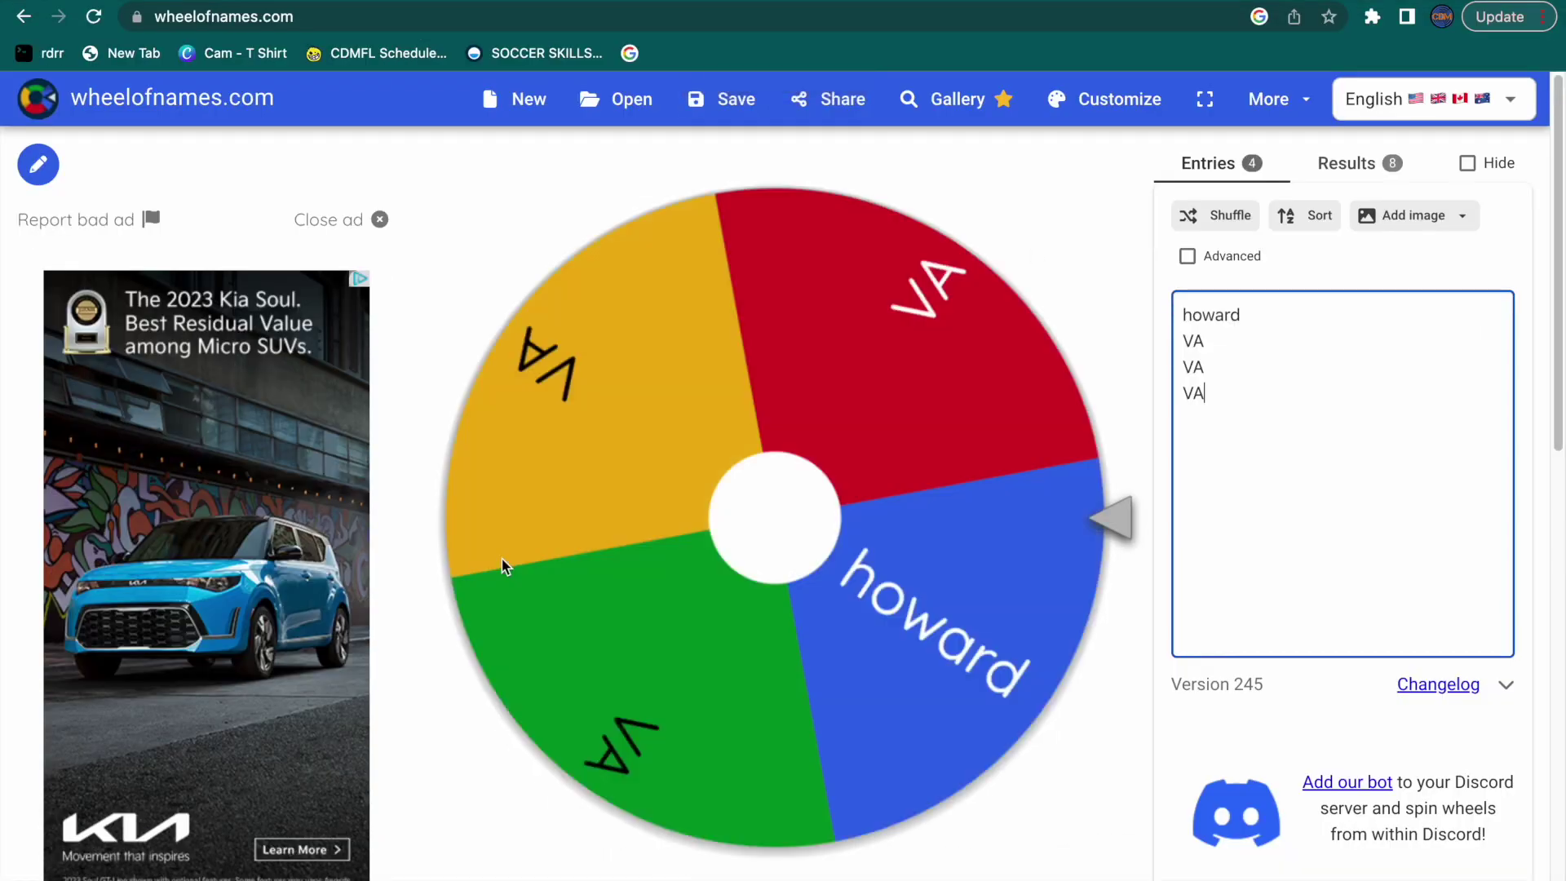
left_click(731, 481)
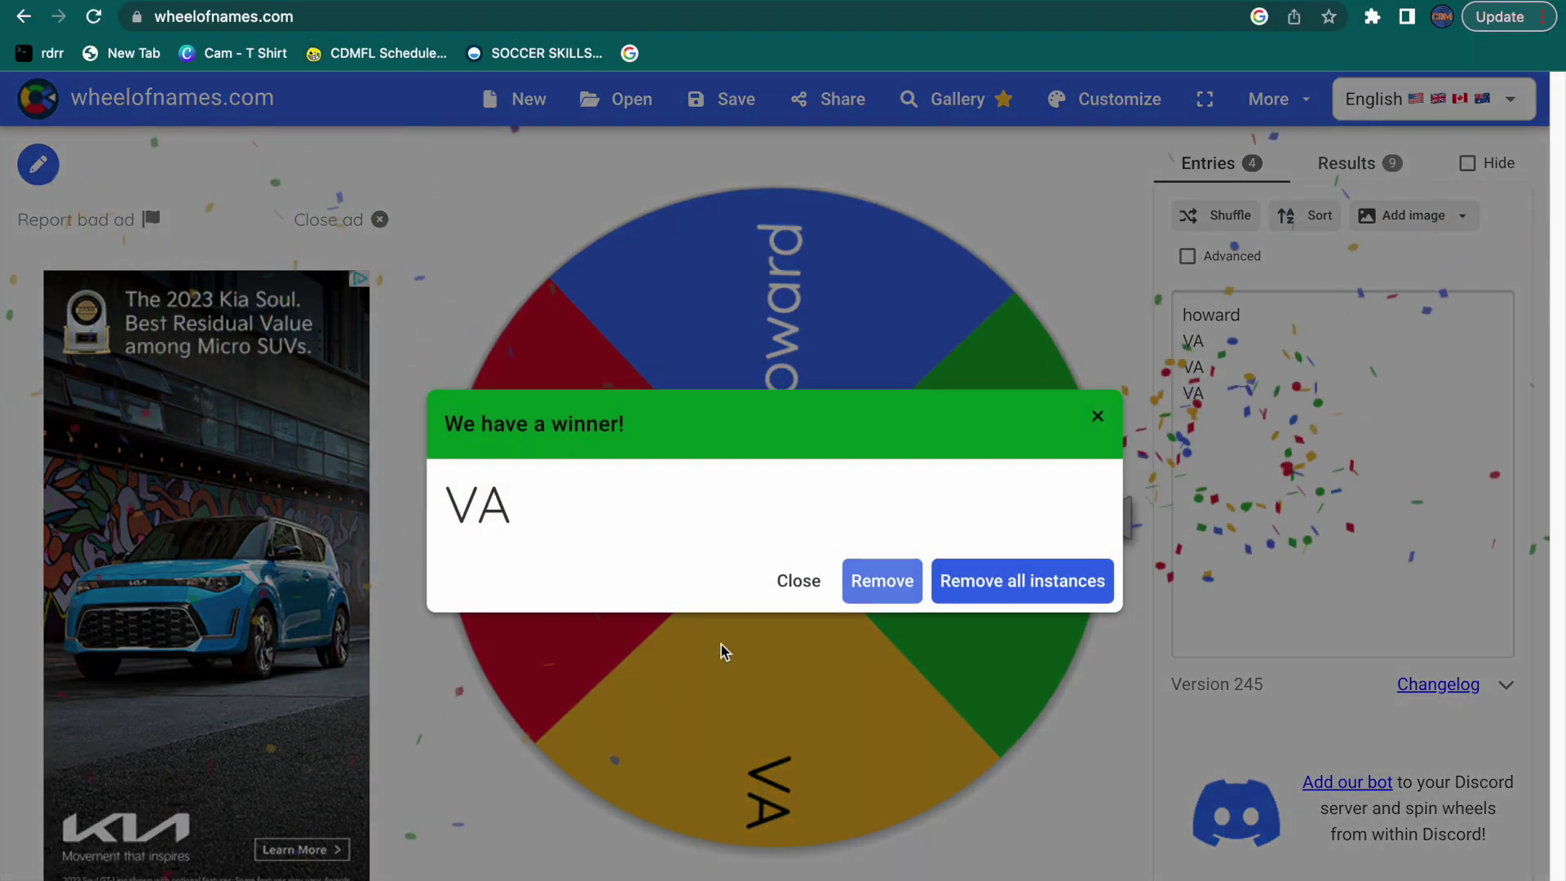
left_click(1094, 568)
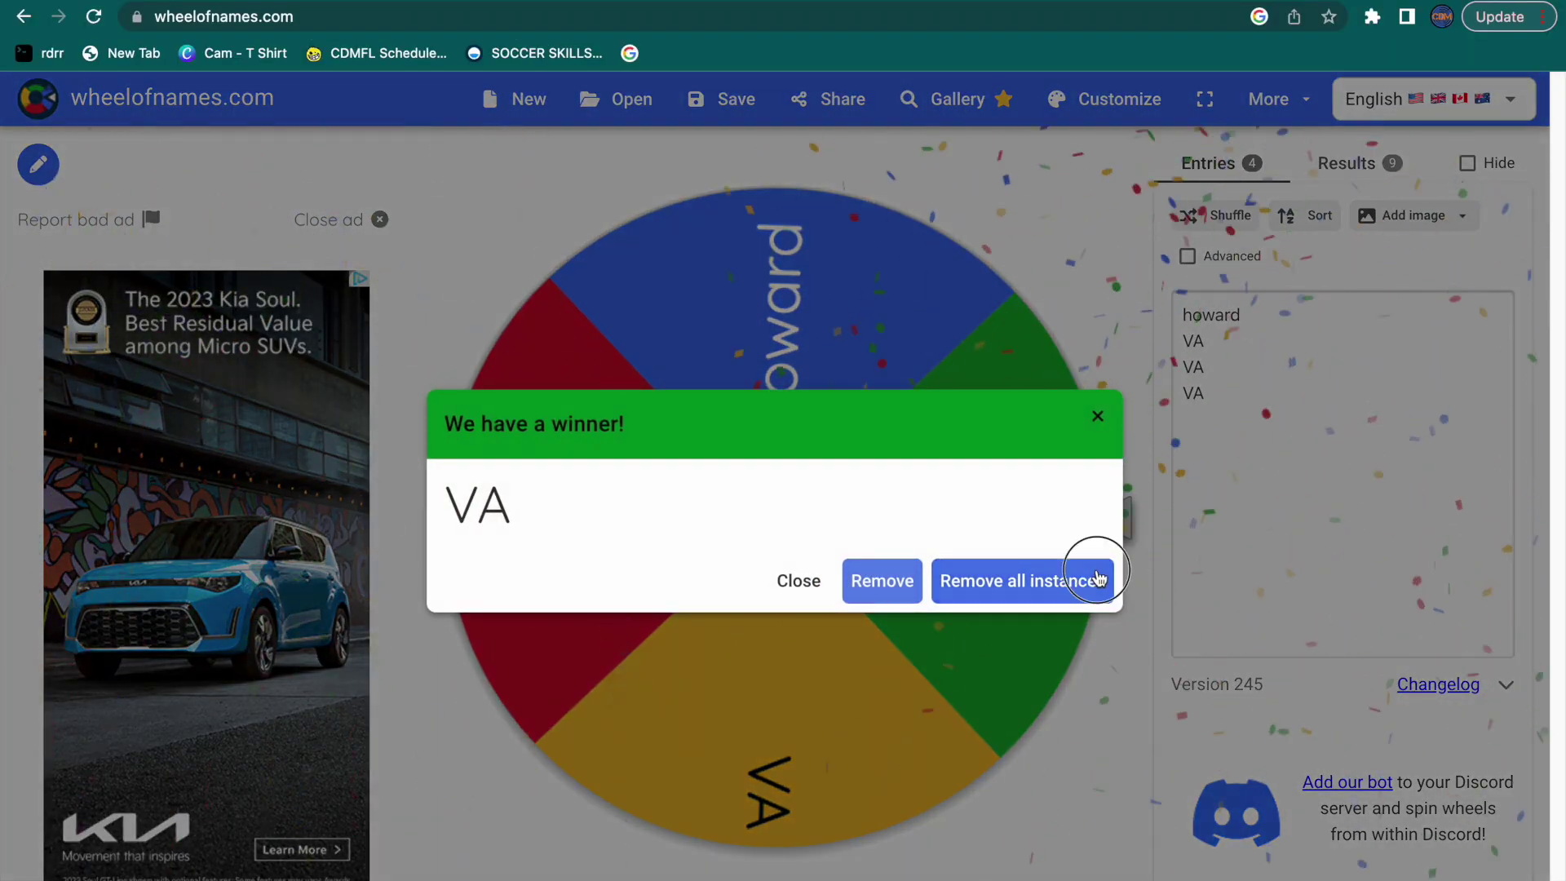
left_click(1263, 447)
key("ctrl+a")
key("BackSpace")
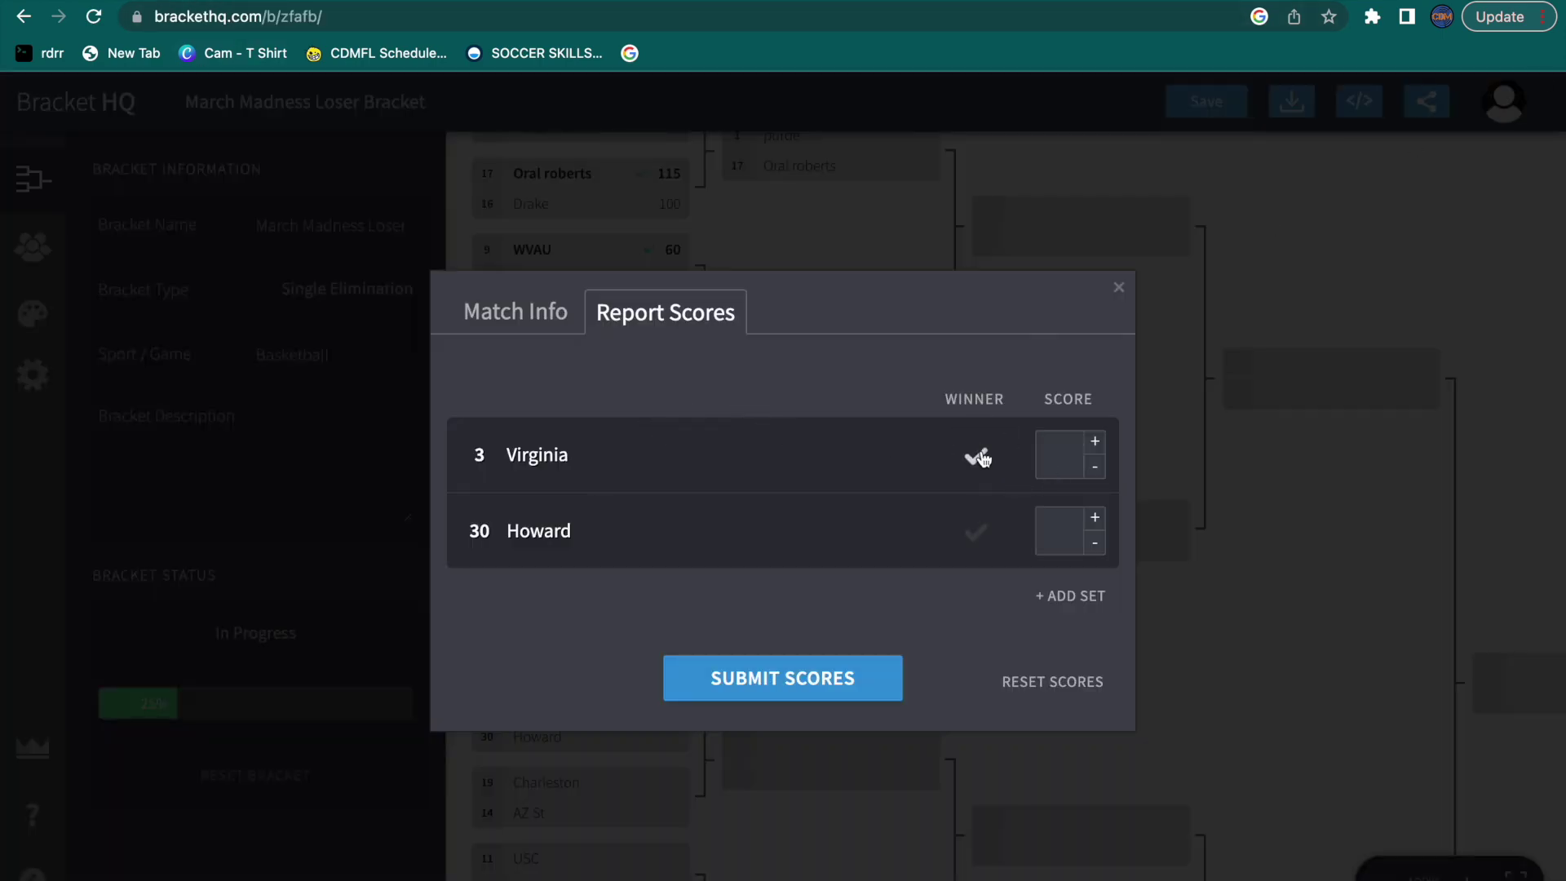
left_click(773, 679)
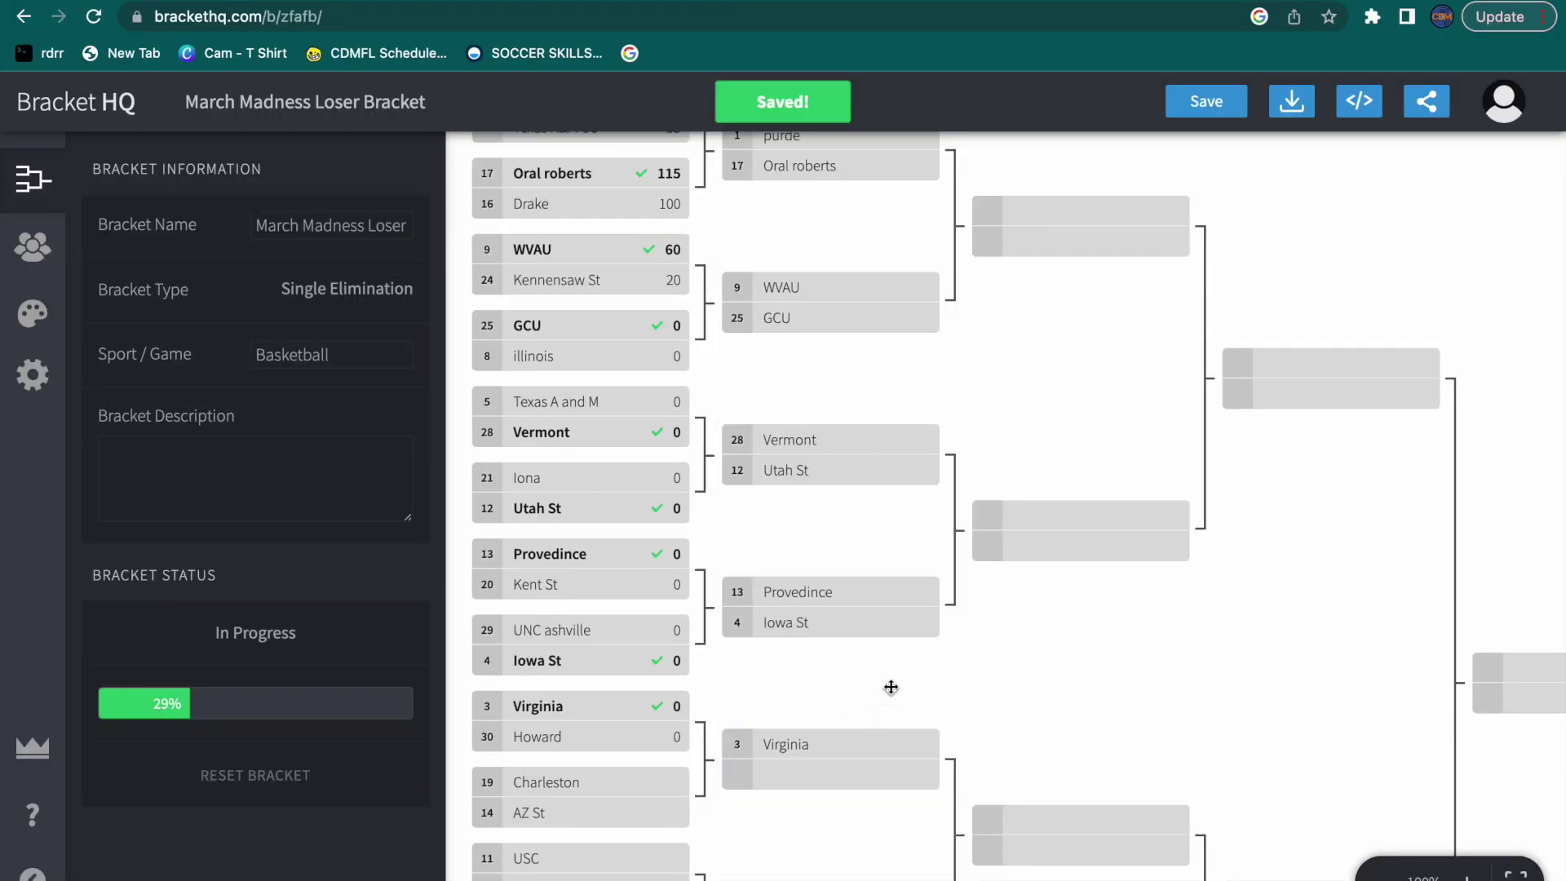
scroll(884, 661, "down", 3)
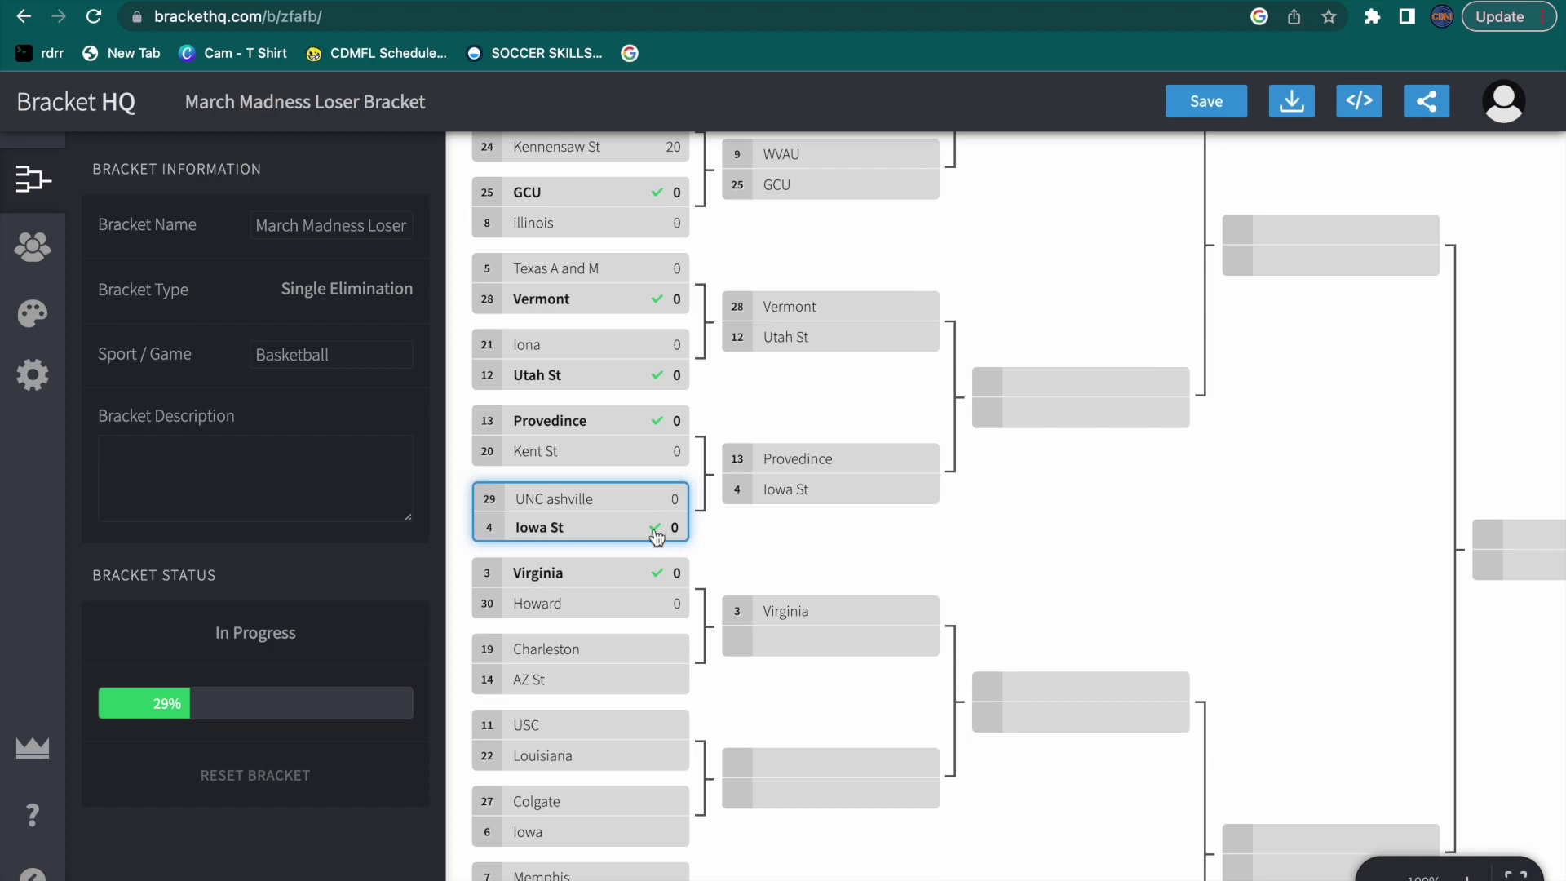
Step: Spin Charleston over AZ St and clear the remaining entries
left_click(591, 644)
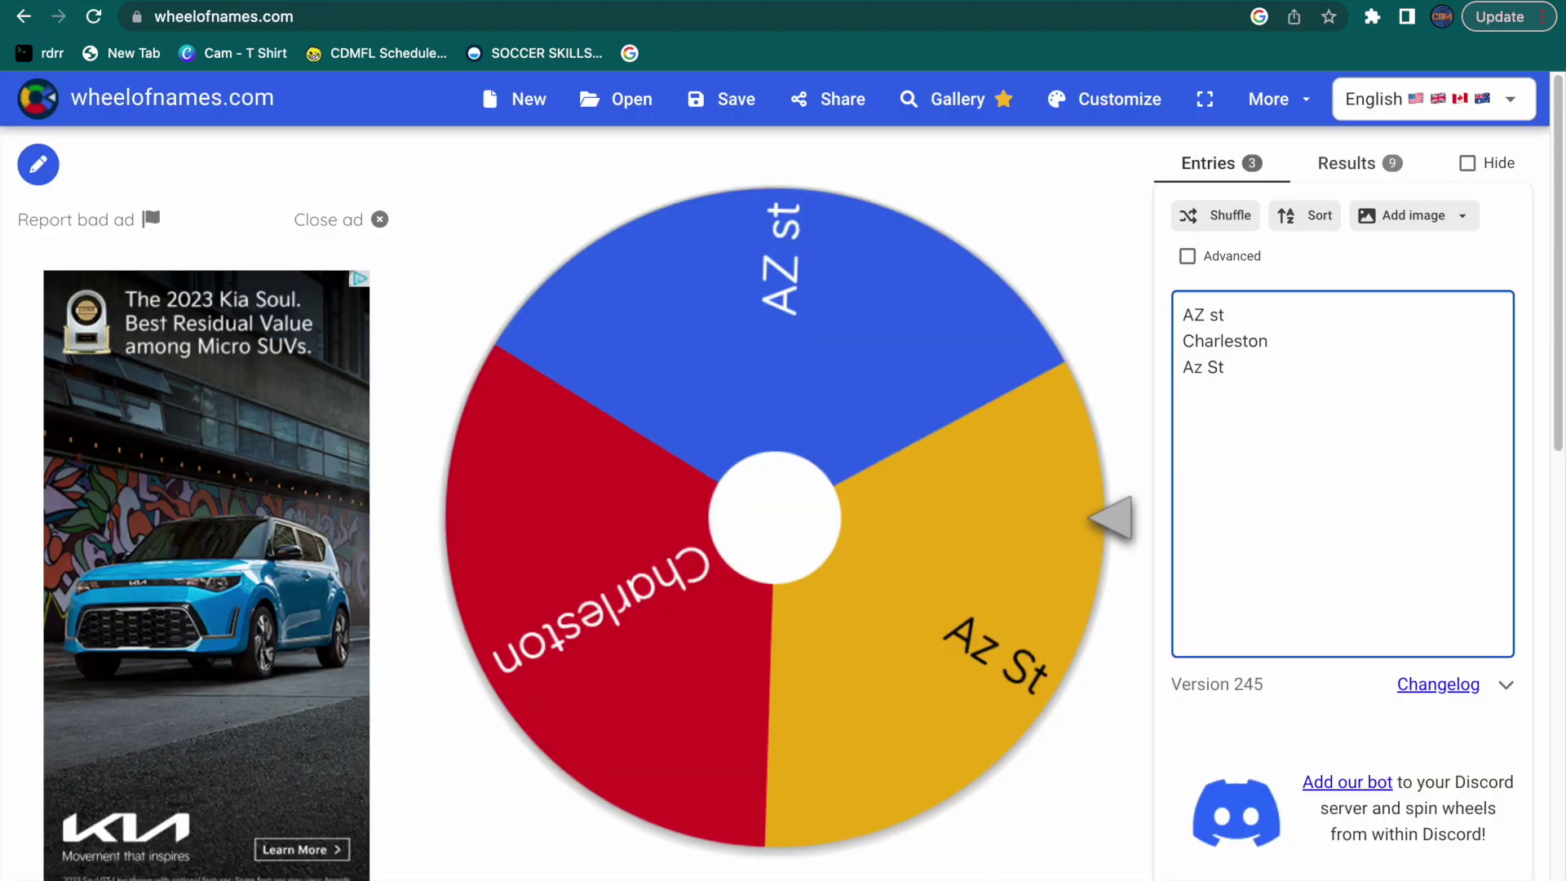
left_click(560, 545)
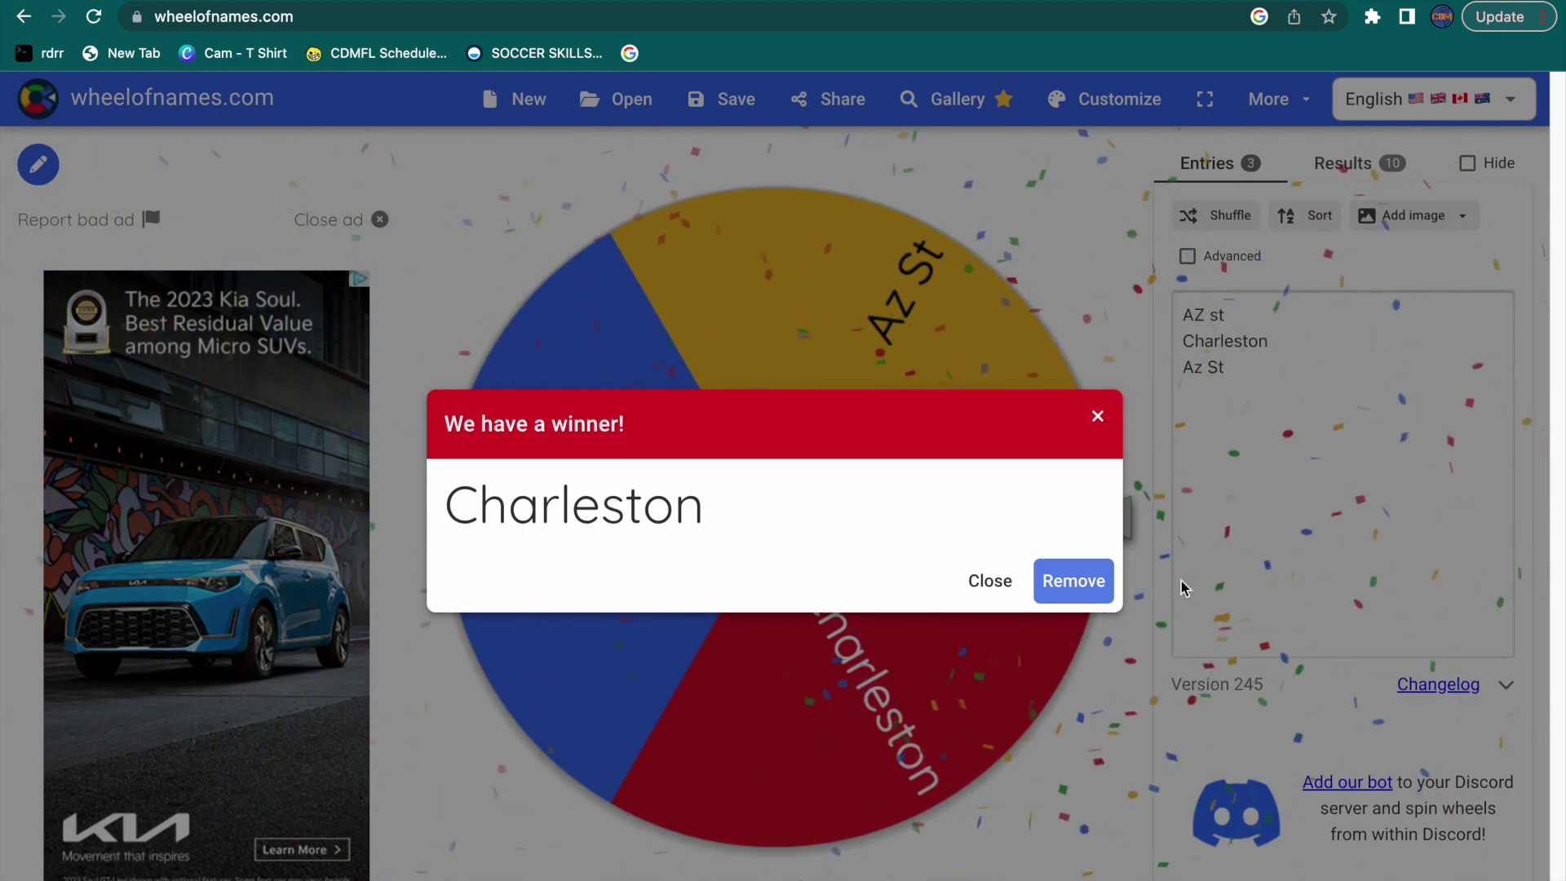
left_click(1073, 580)
left_click(1188, 516)
key("ctrl+a")
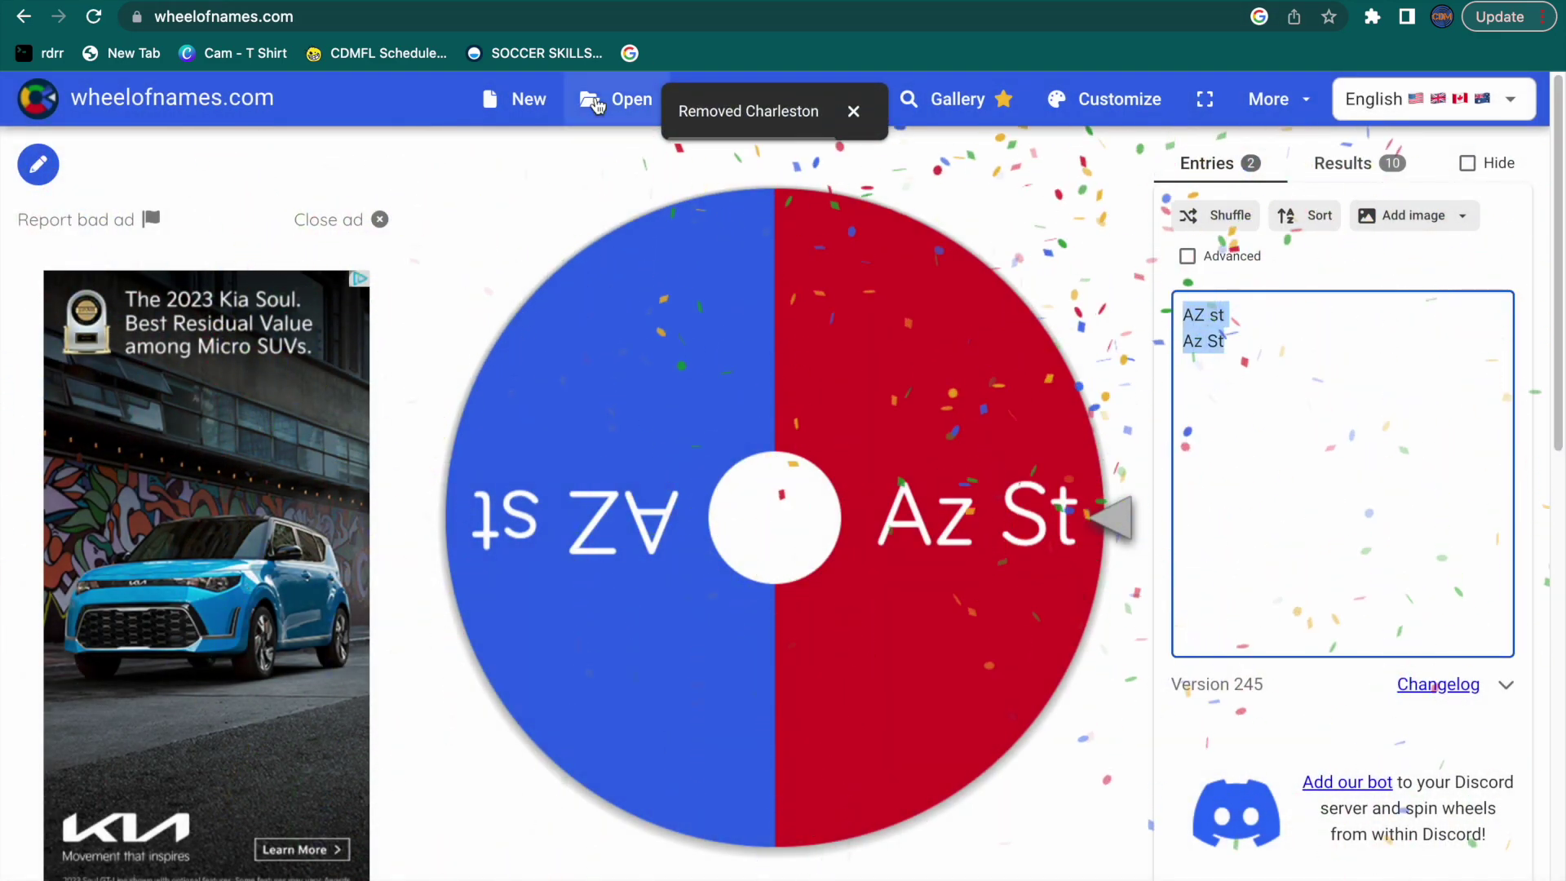
key("BackSpace")
Step: Spin the Usc, Usc, Louisiana wheel
key("ctrl+Tab")
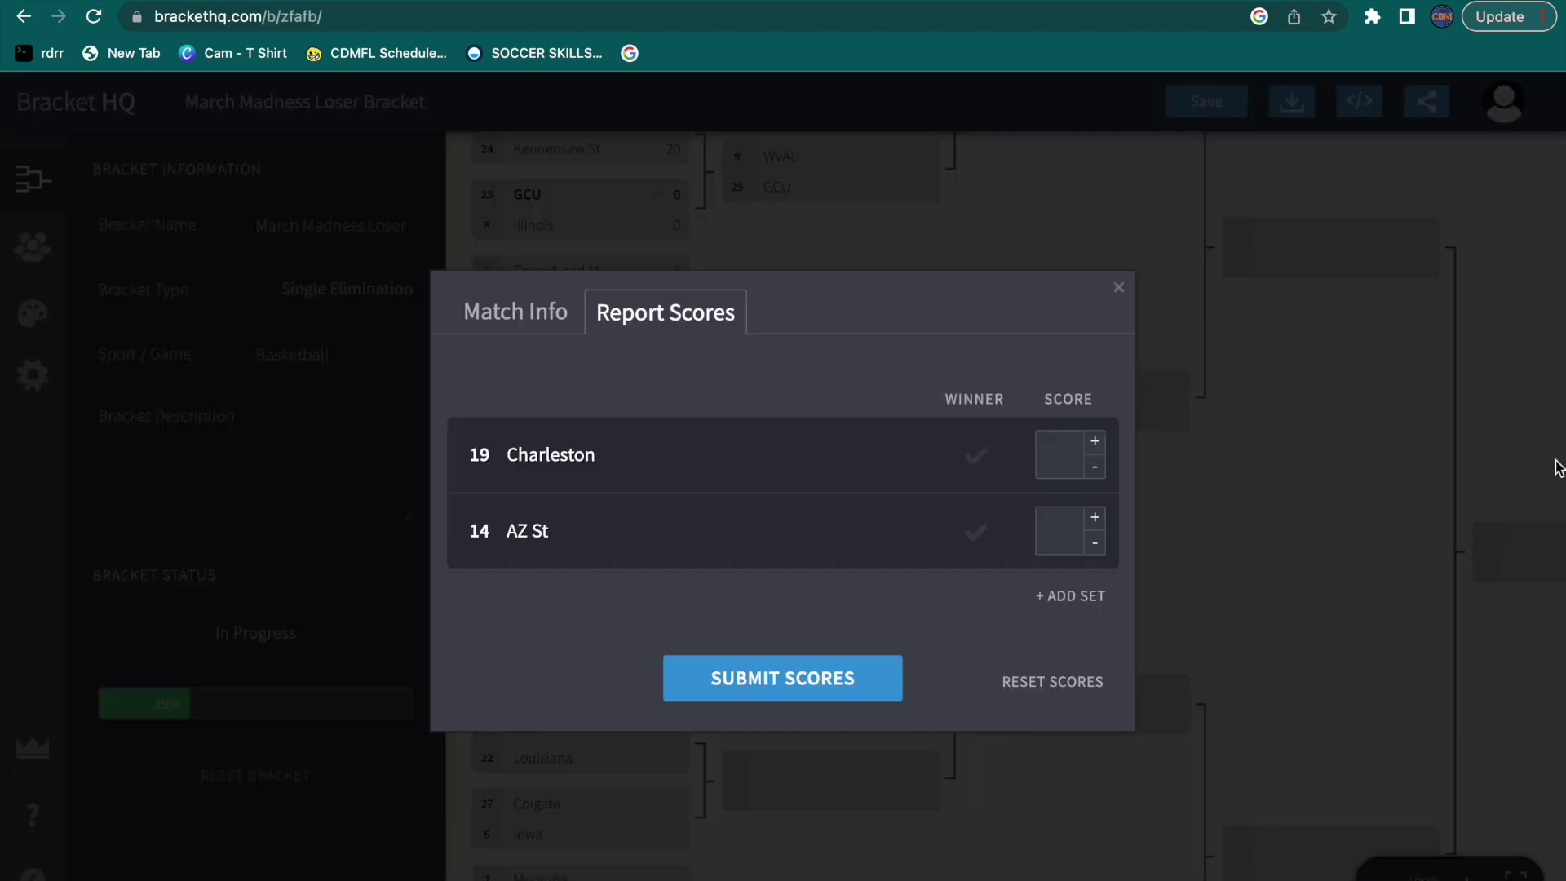
key("ctrl+shift+Tab")
left_click(580, 384)
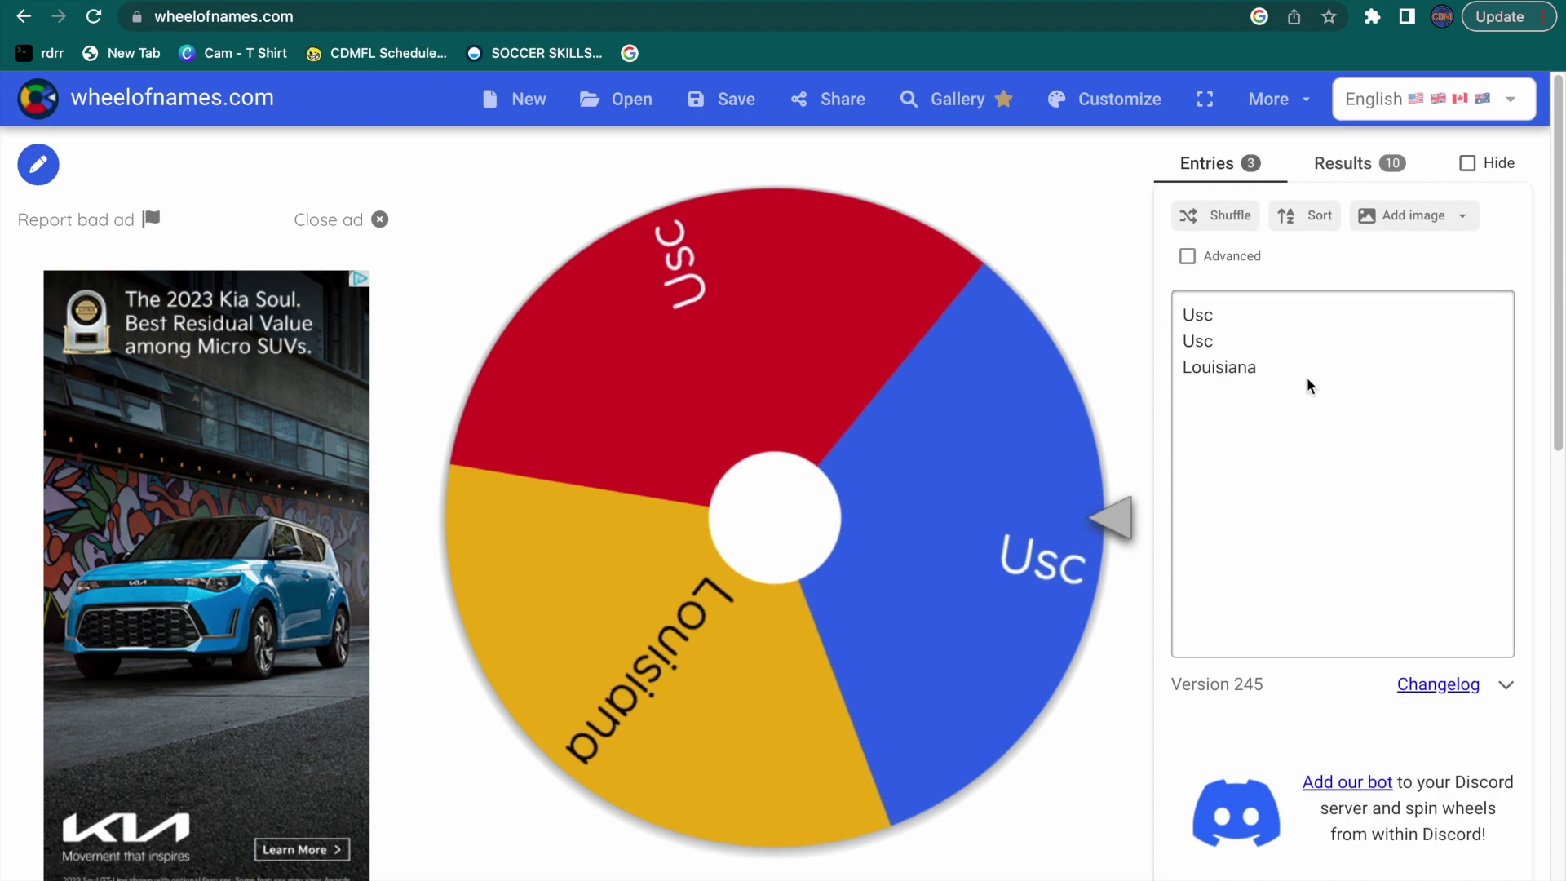
Step: Clear Usc and Louisiana from the wheel and paste in Colgate, Iowa, Iowa
left_click_drag(1265, 388, 1132, 290)
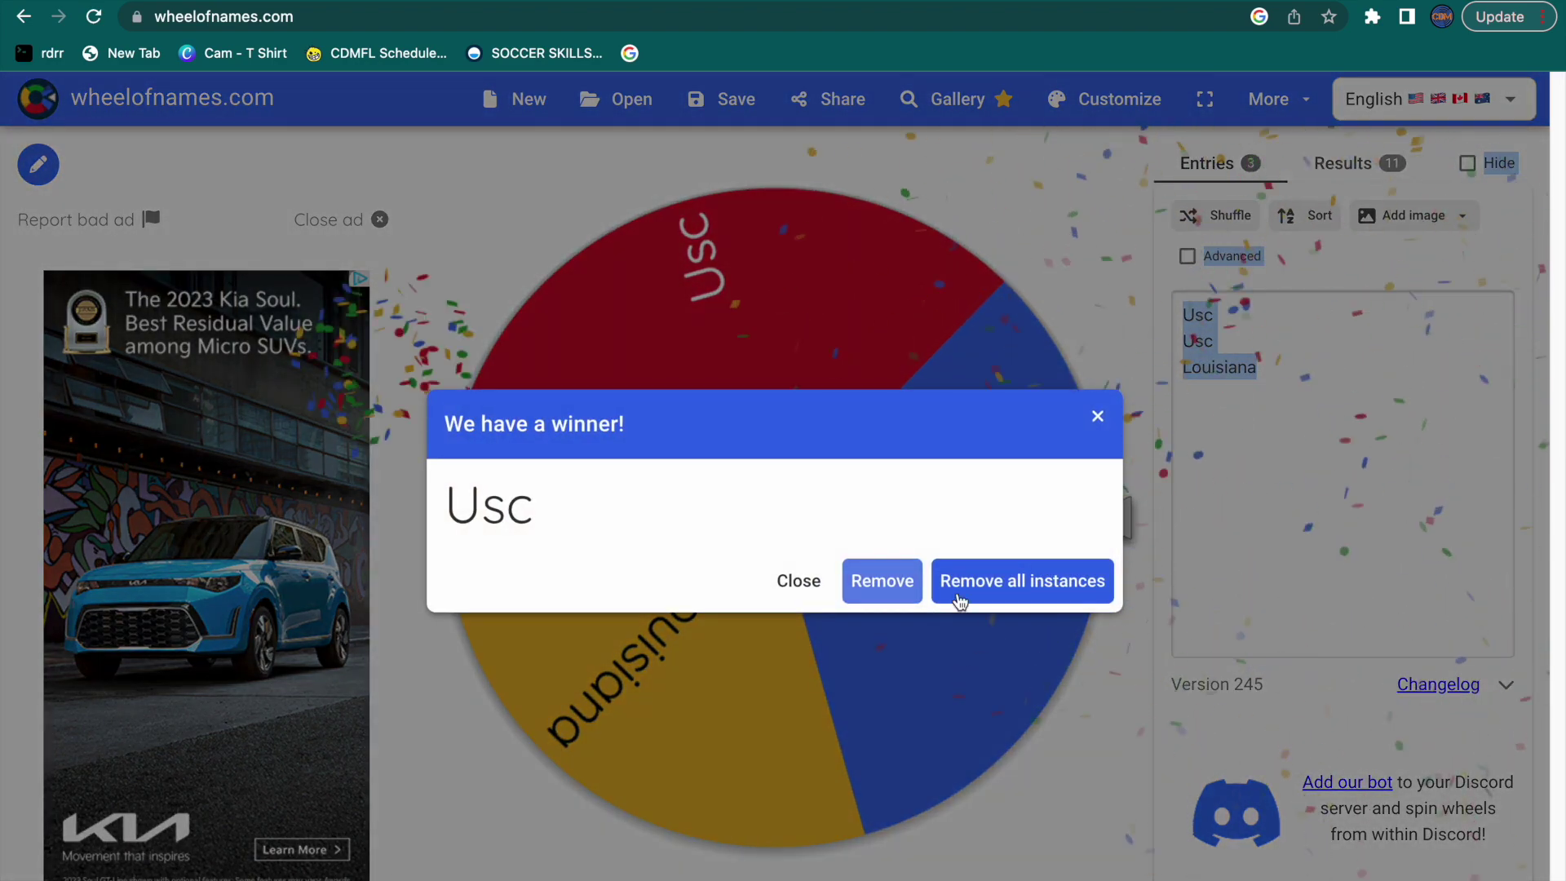
left_click(1025, 580)
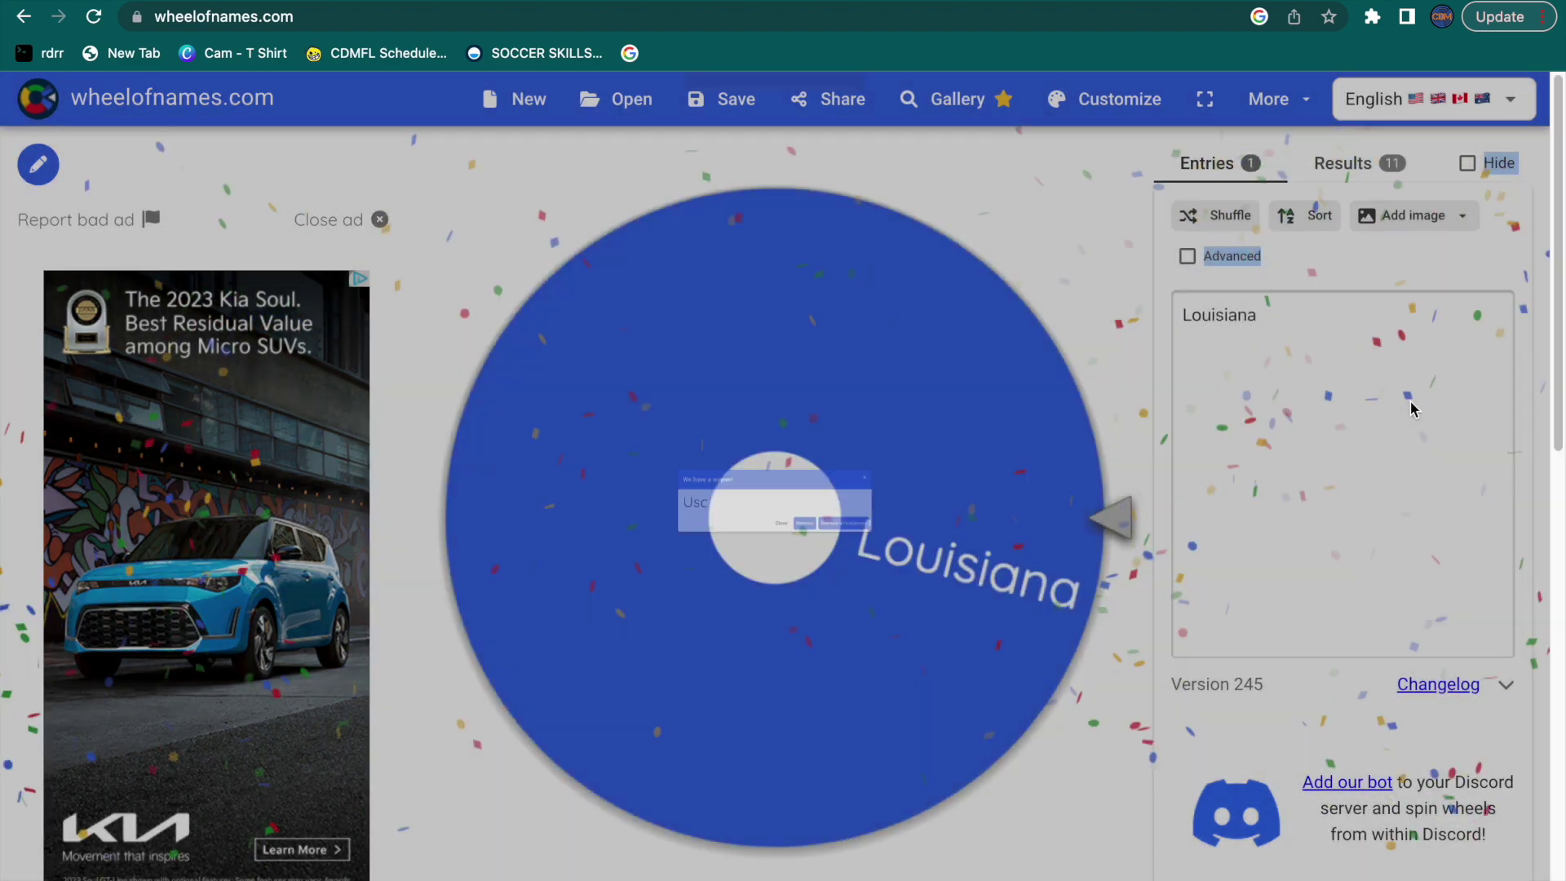
left_click(1413, 408)
key("ctrl+a")
type("Colgate Iowa Iowa")
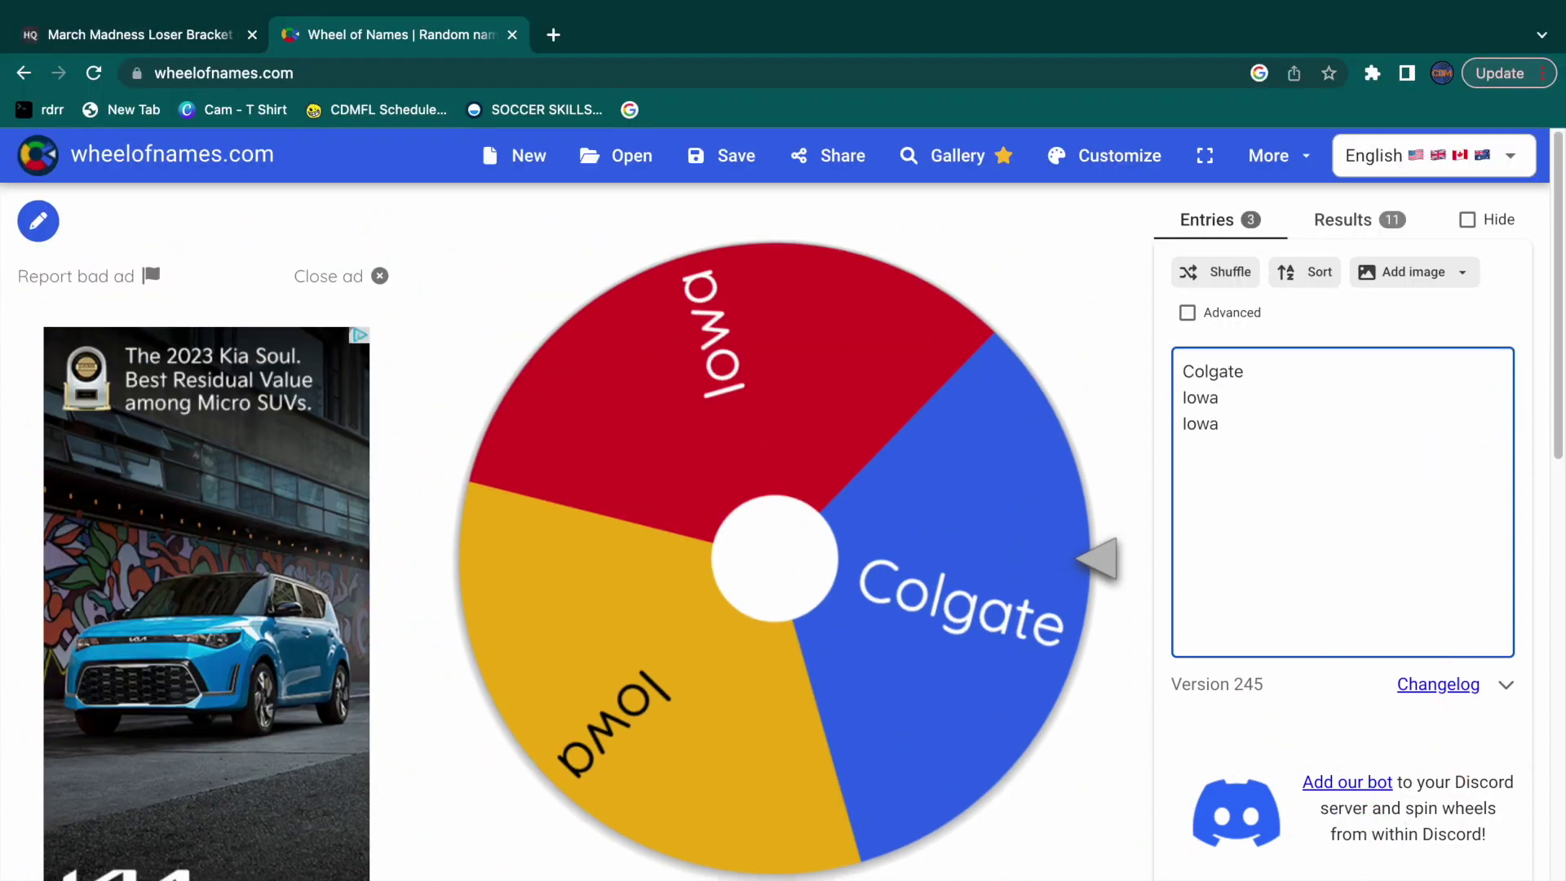
Step: Spin Iowa over Colgate and submit Iowa as winner in the bracket
left_click(493, 788)
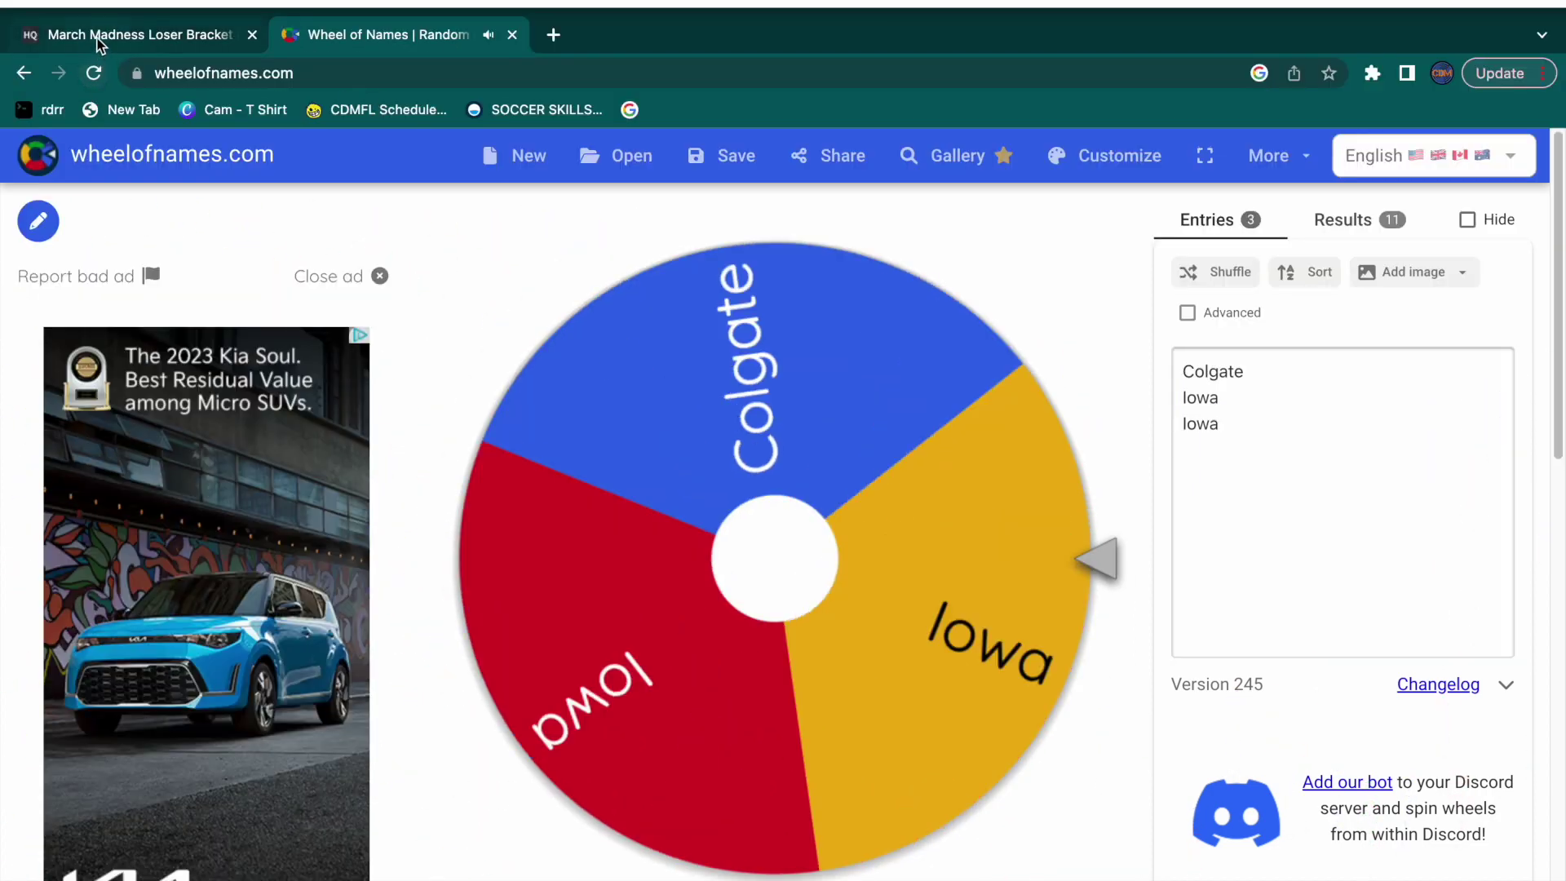
left_click(142, 33)
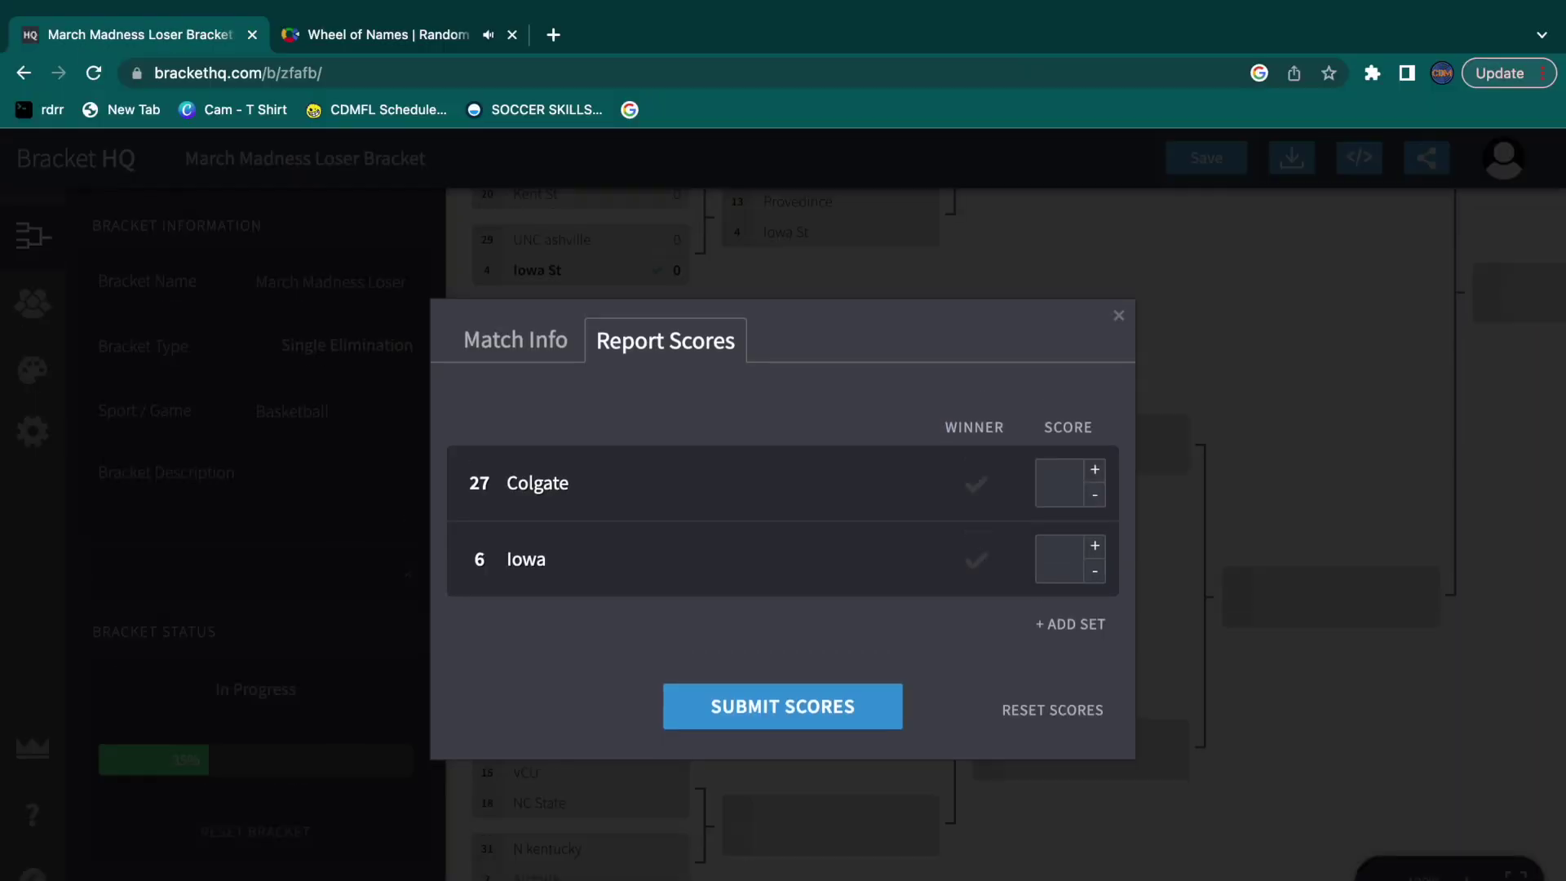
left_click(356, 34)
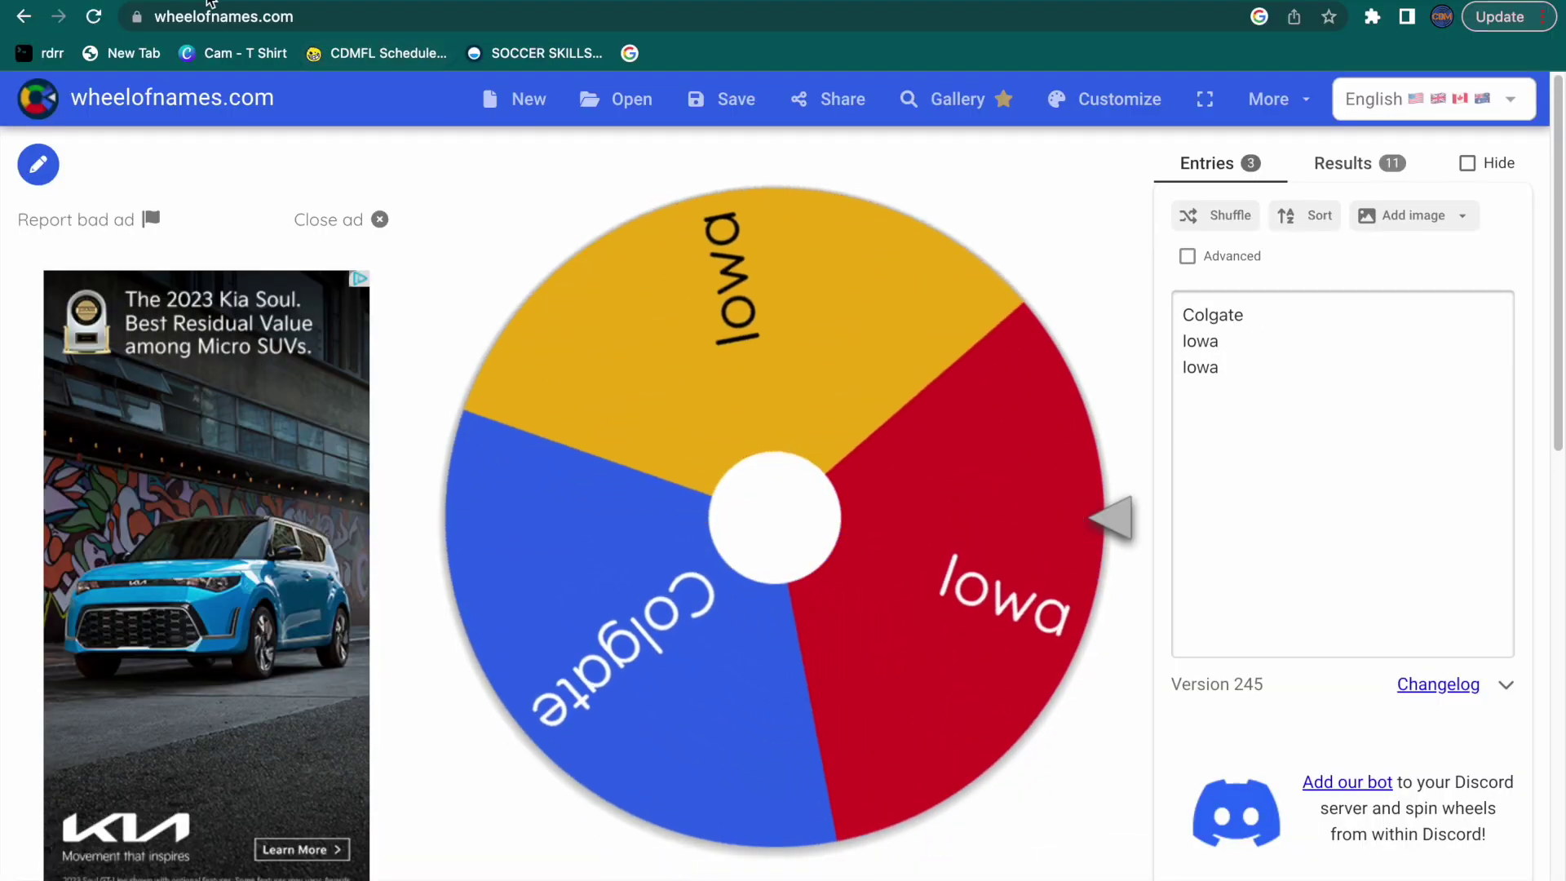
key("ctrl+shift+Tab")
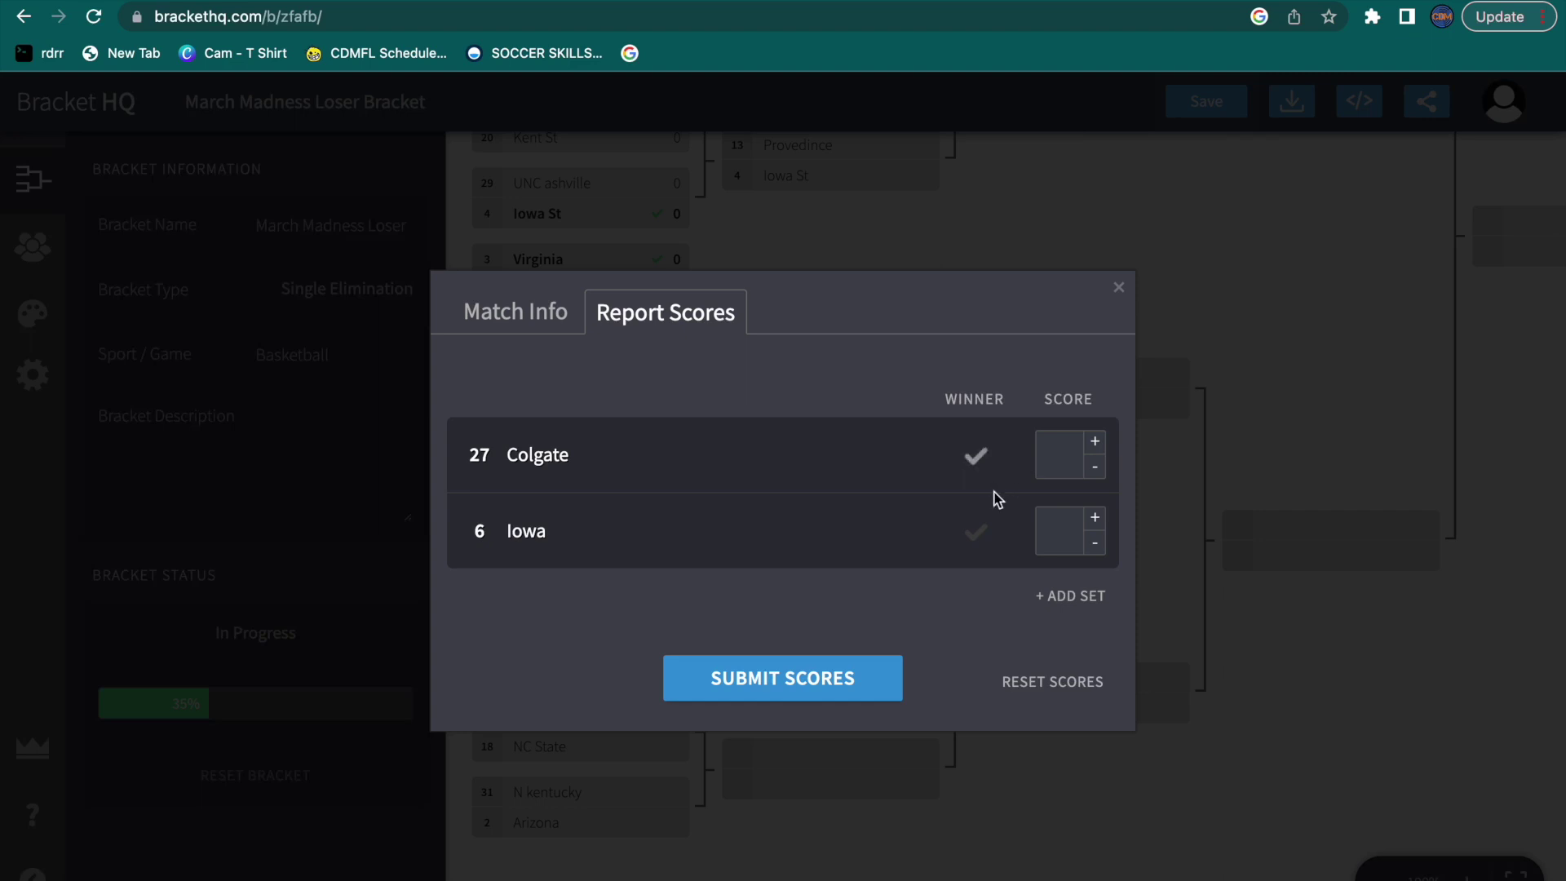
left_click(899, 658)
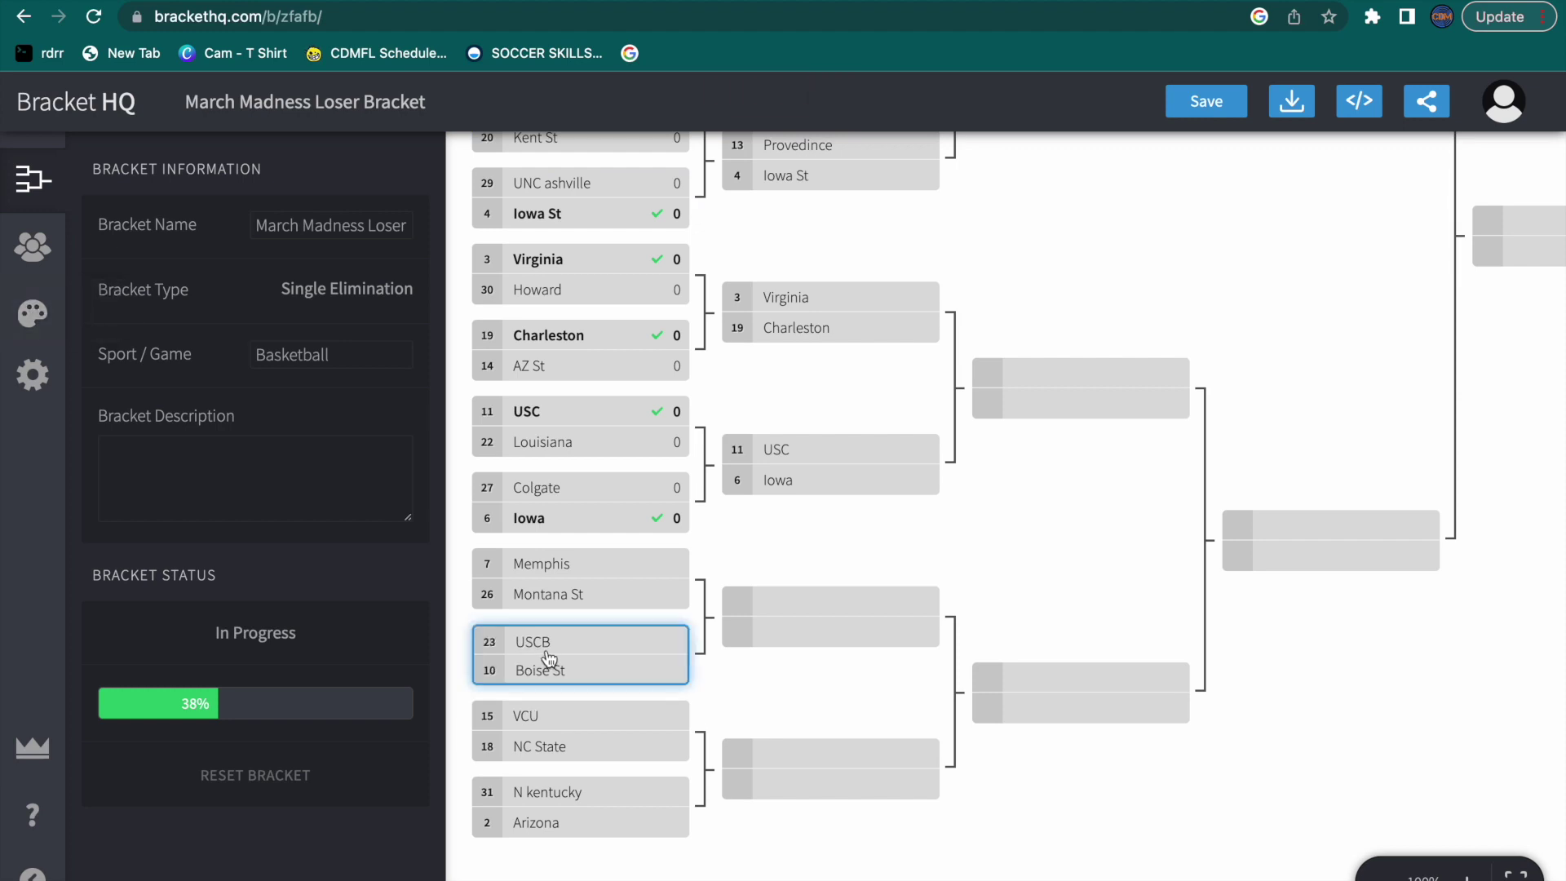
Step: Spin Memphis over Montana St and empty the wheel
left_click(559, 581)
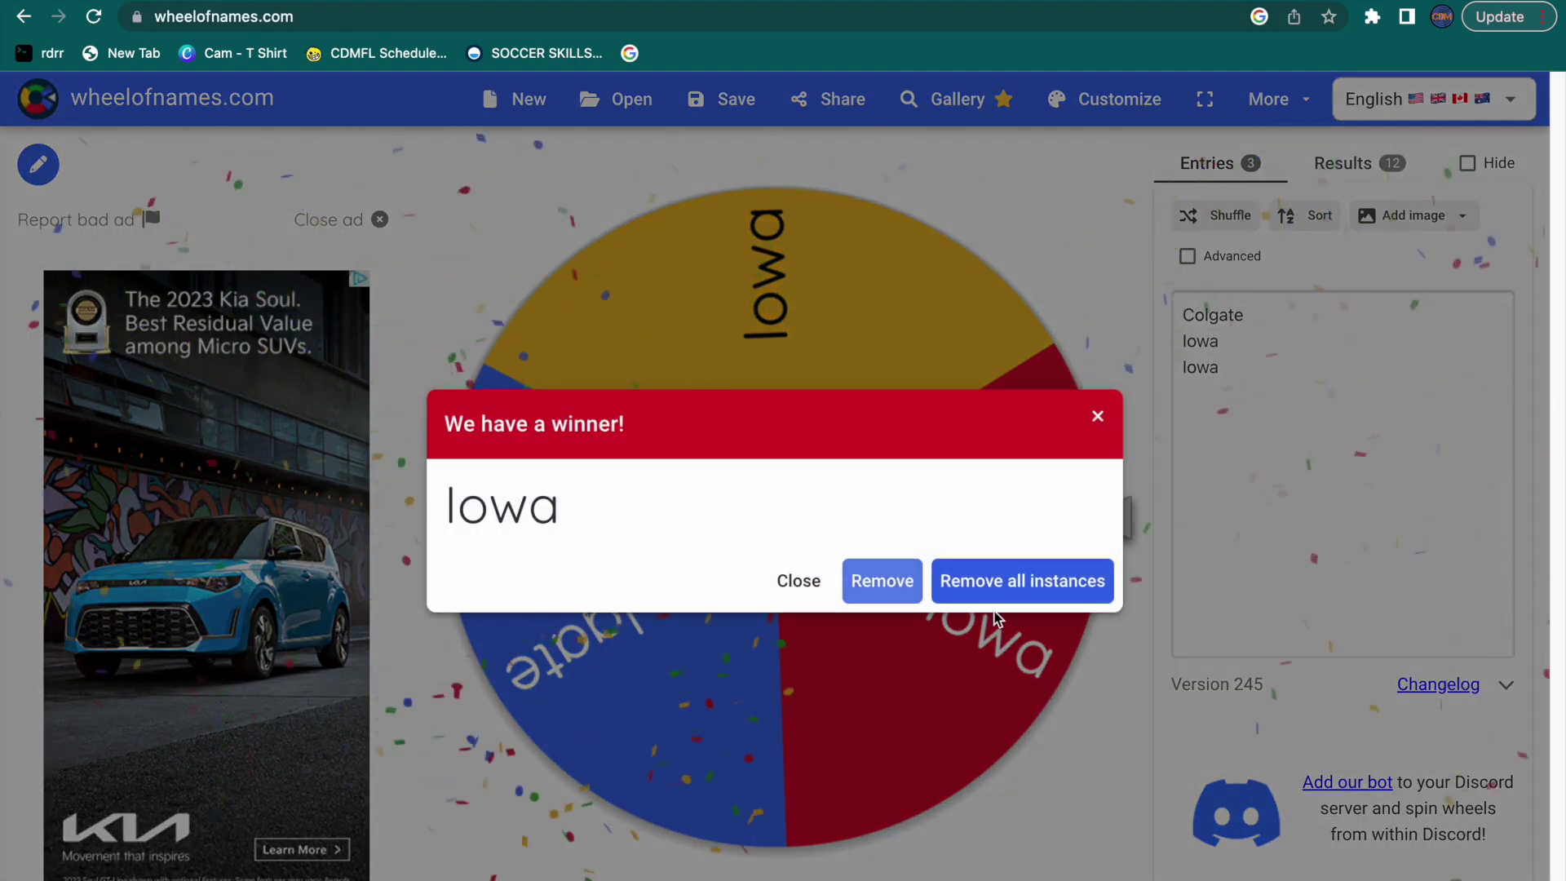
left_click(975, 579)
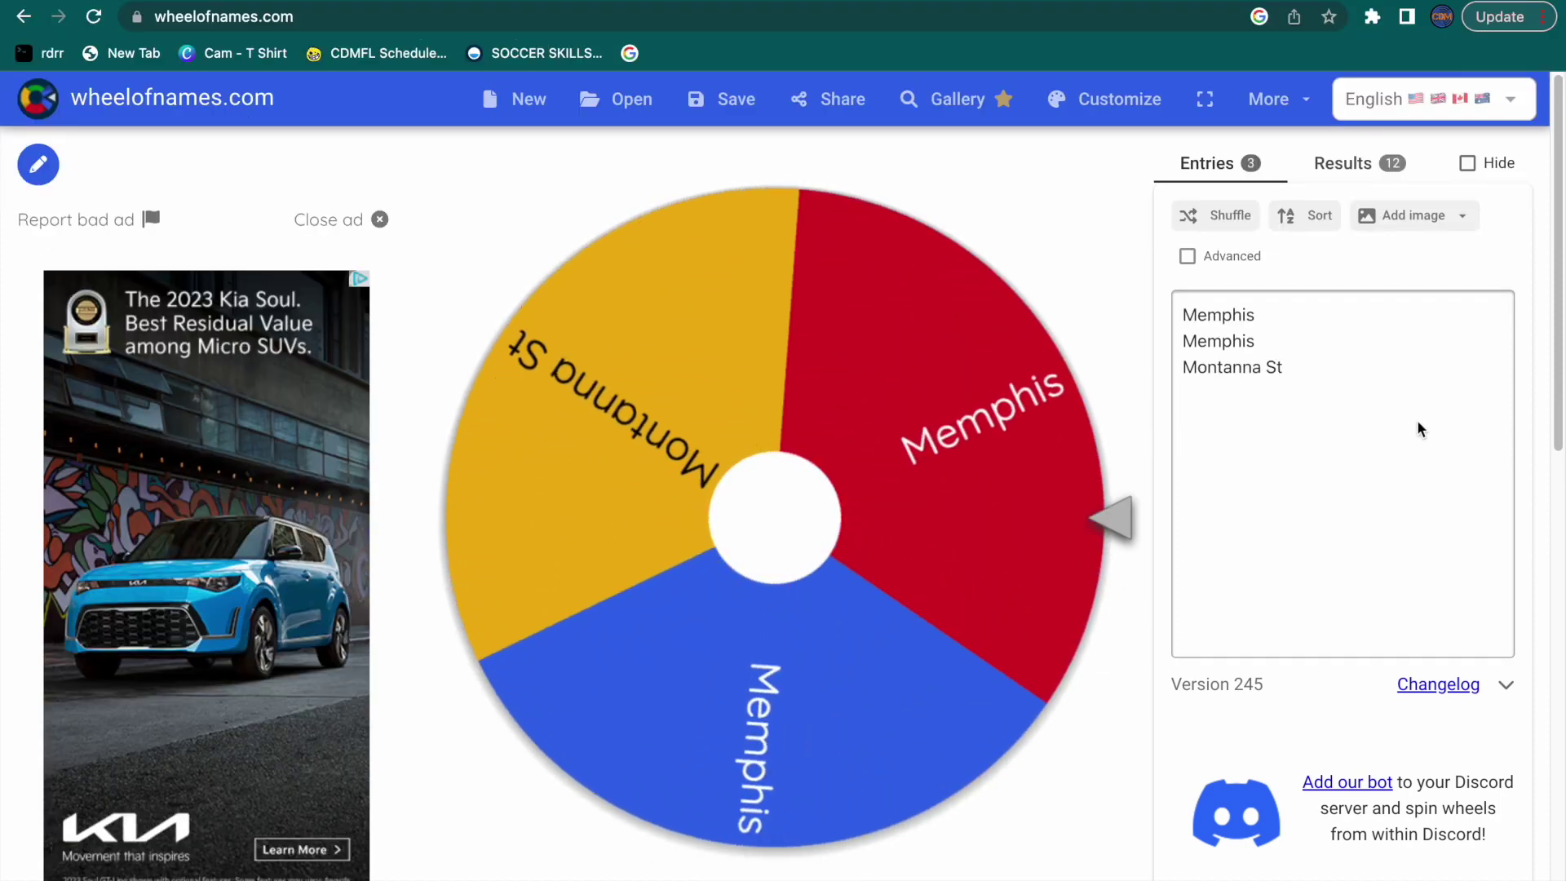
left_click(1264, 431)
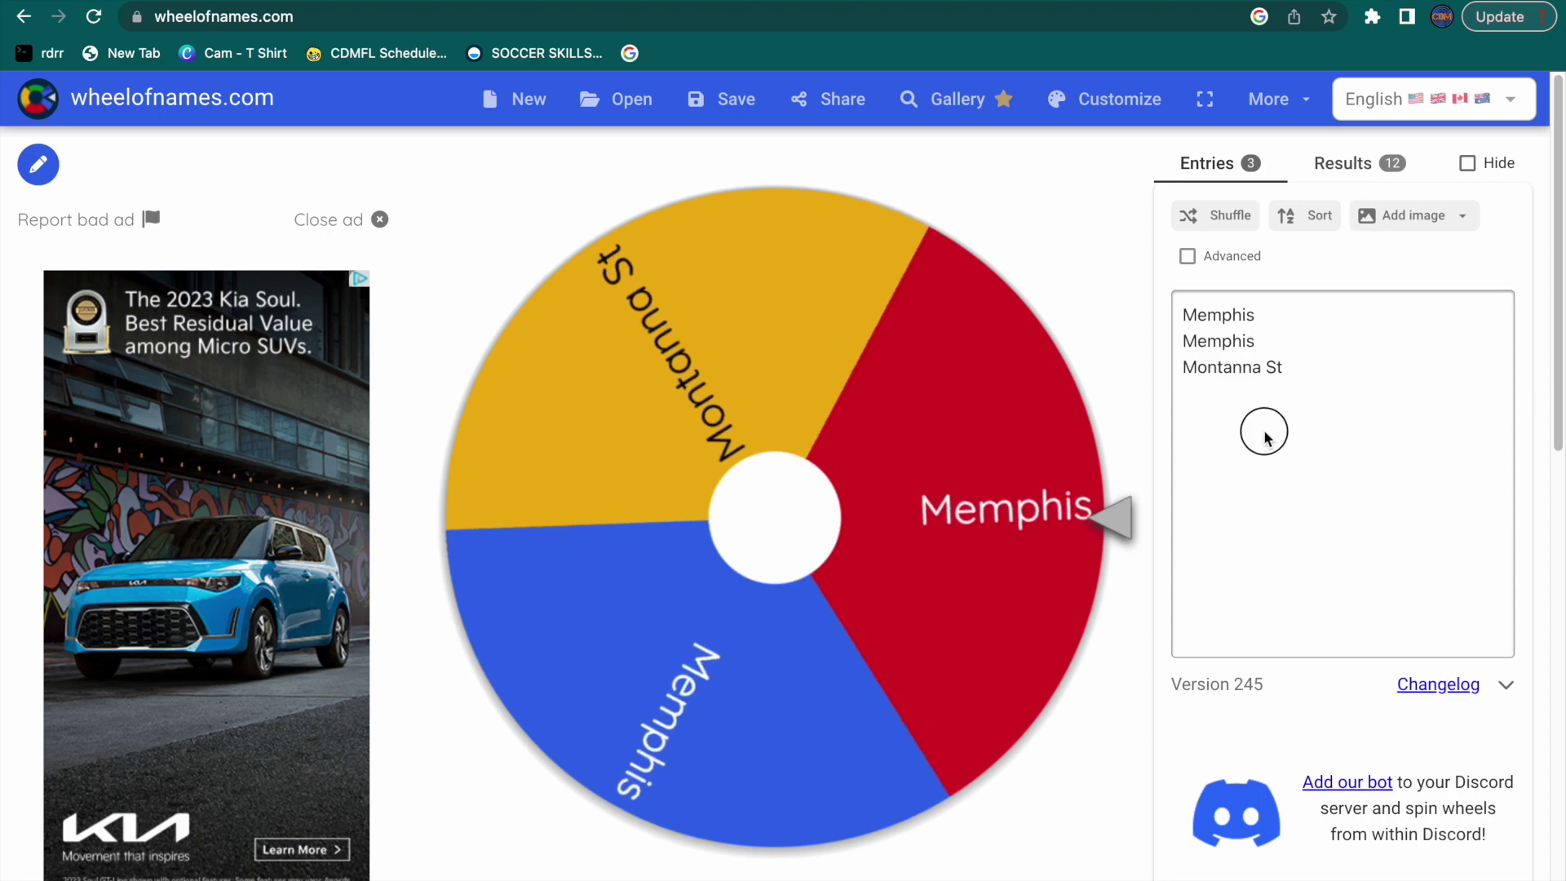
left_click_drag(1317, 363, 1167, 310)
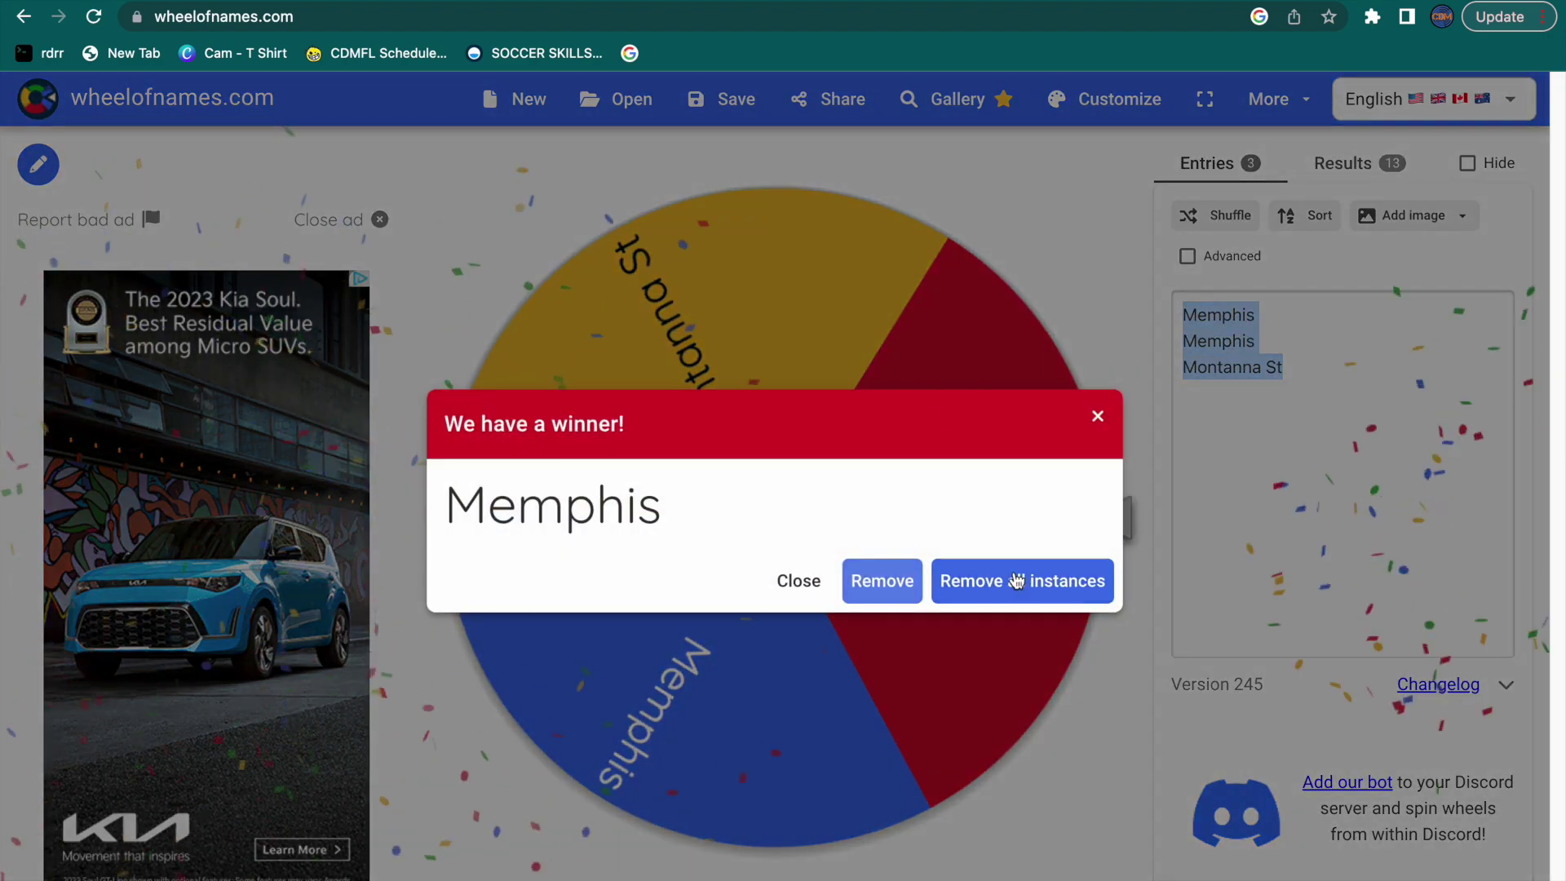
left_click(1022, 580)
left_click(1453, 350)
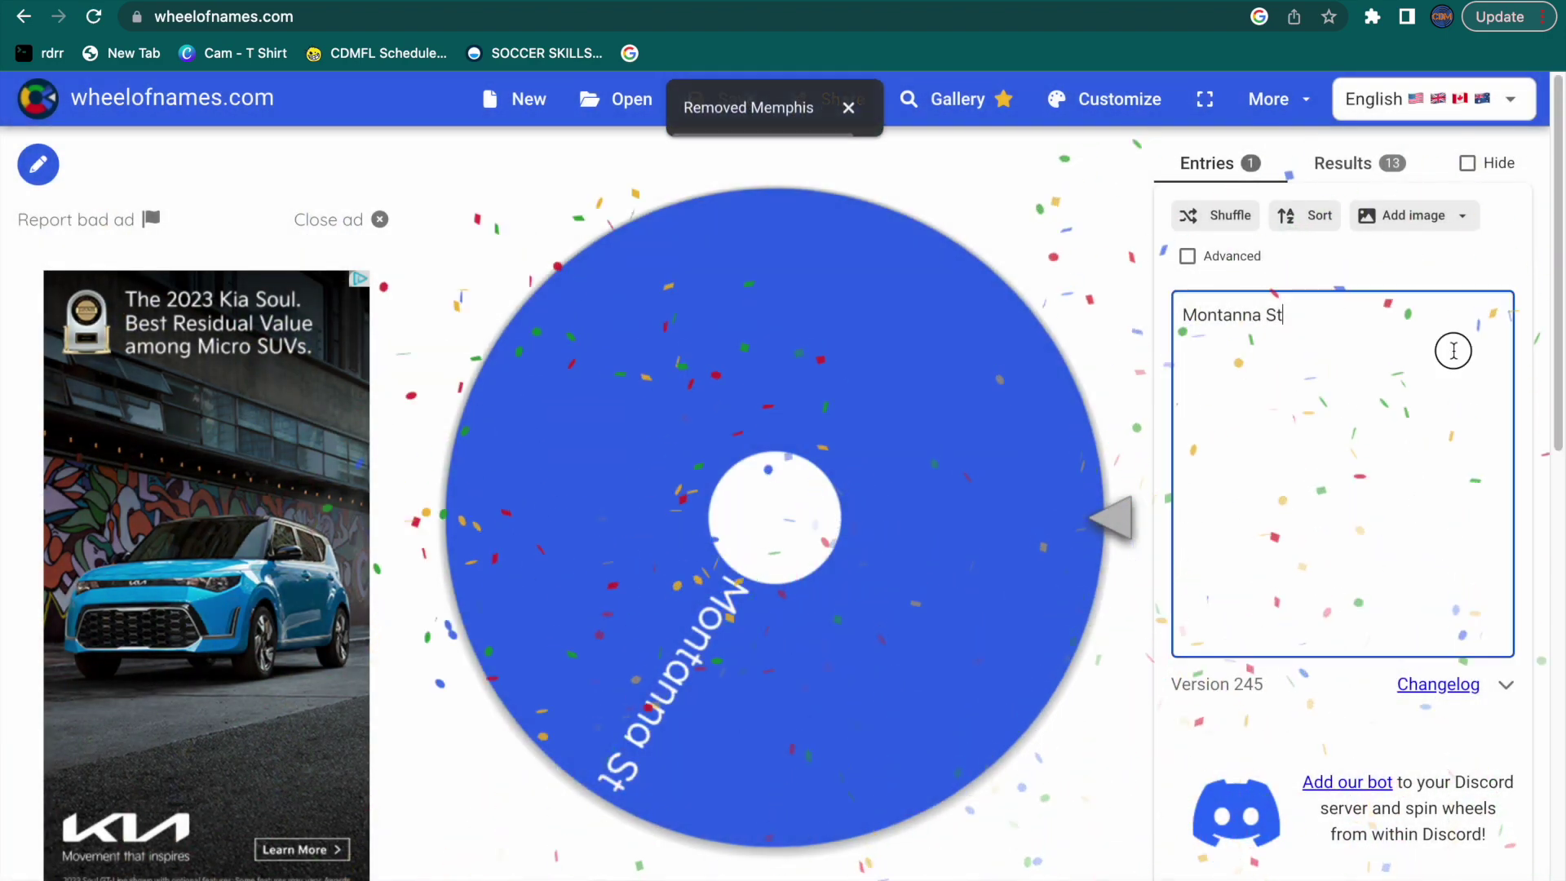
left_click_drag(1481, 441, 1024, 322)
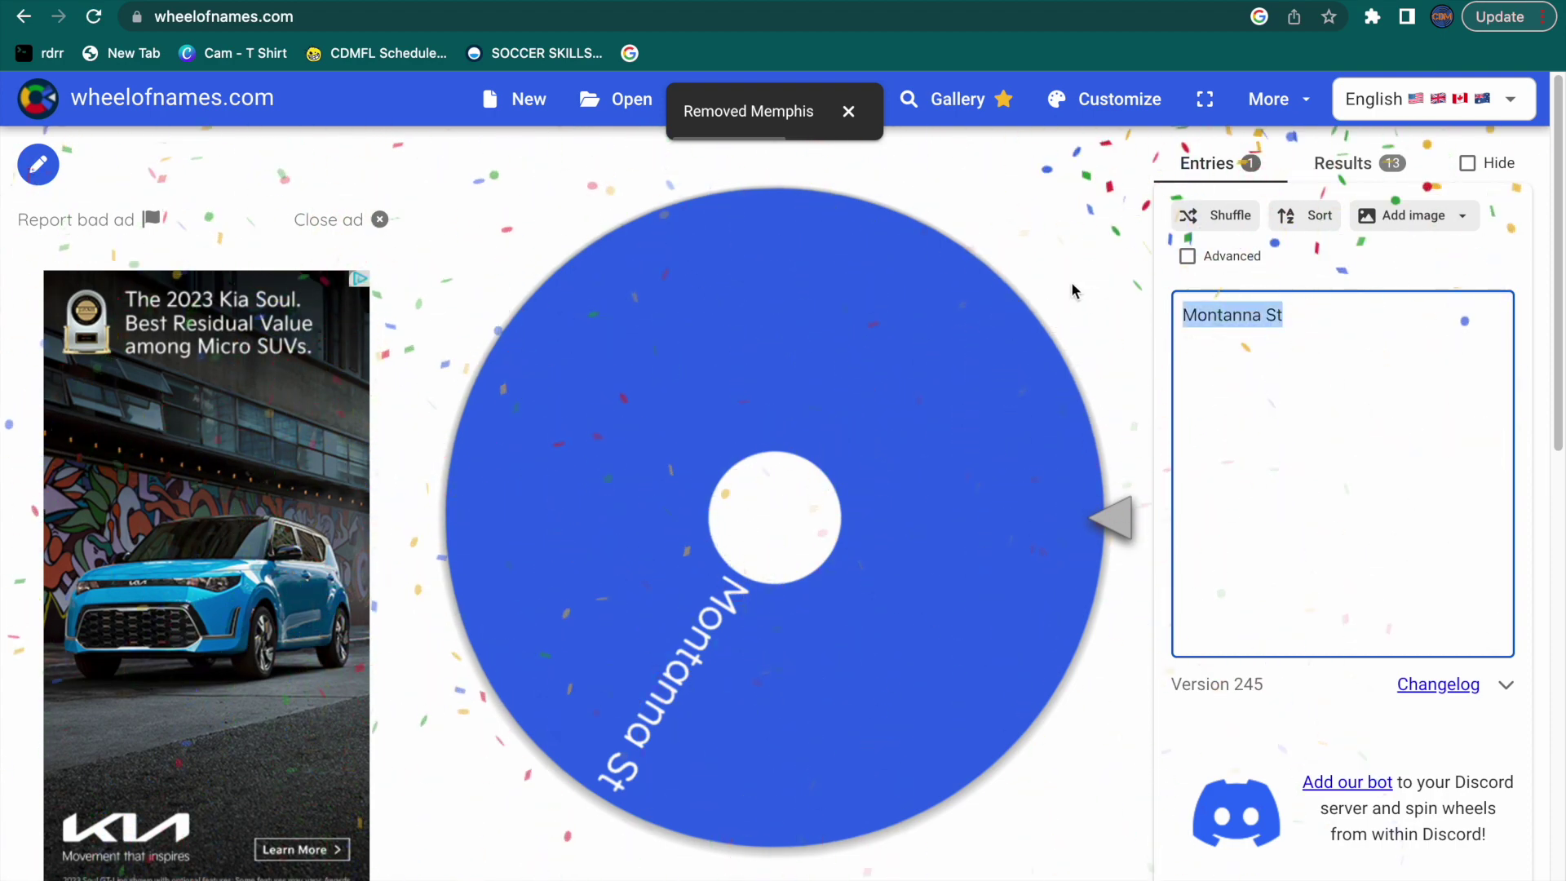
key("BackSpace")
Step: Submit Memphis as winner in the bracket and open the USCB vs Boise St report
mouse_move(31, 2)
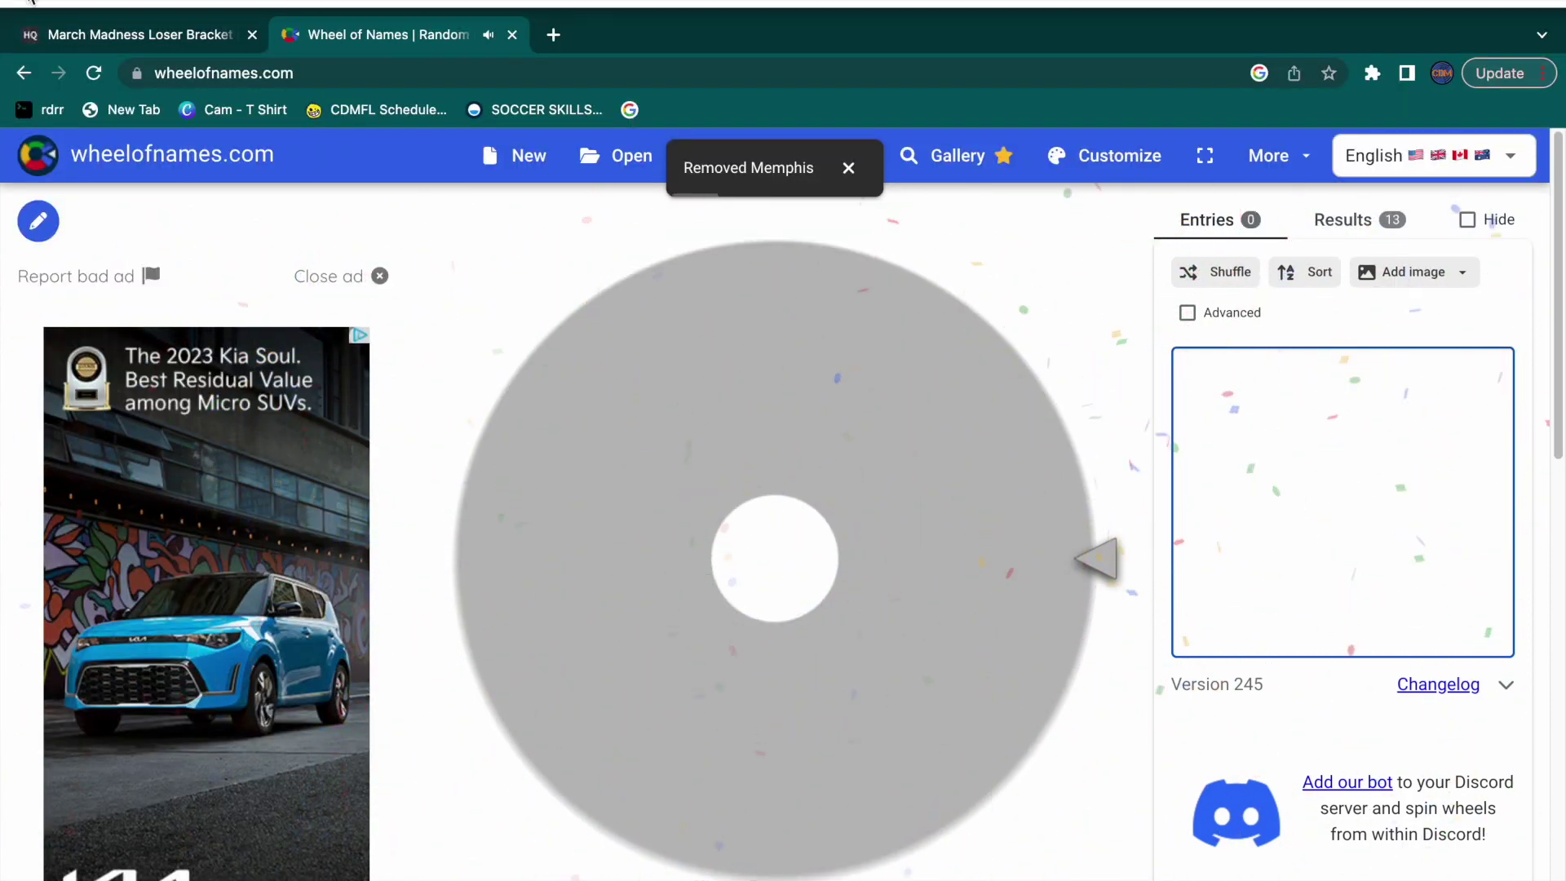
left_click(43, 32)
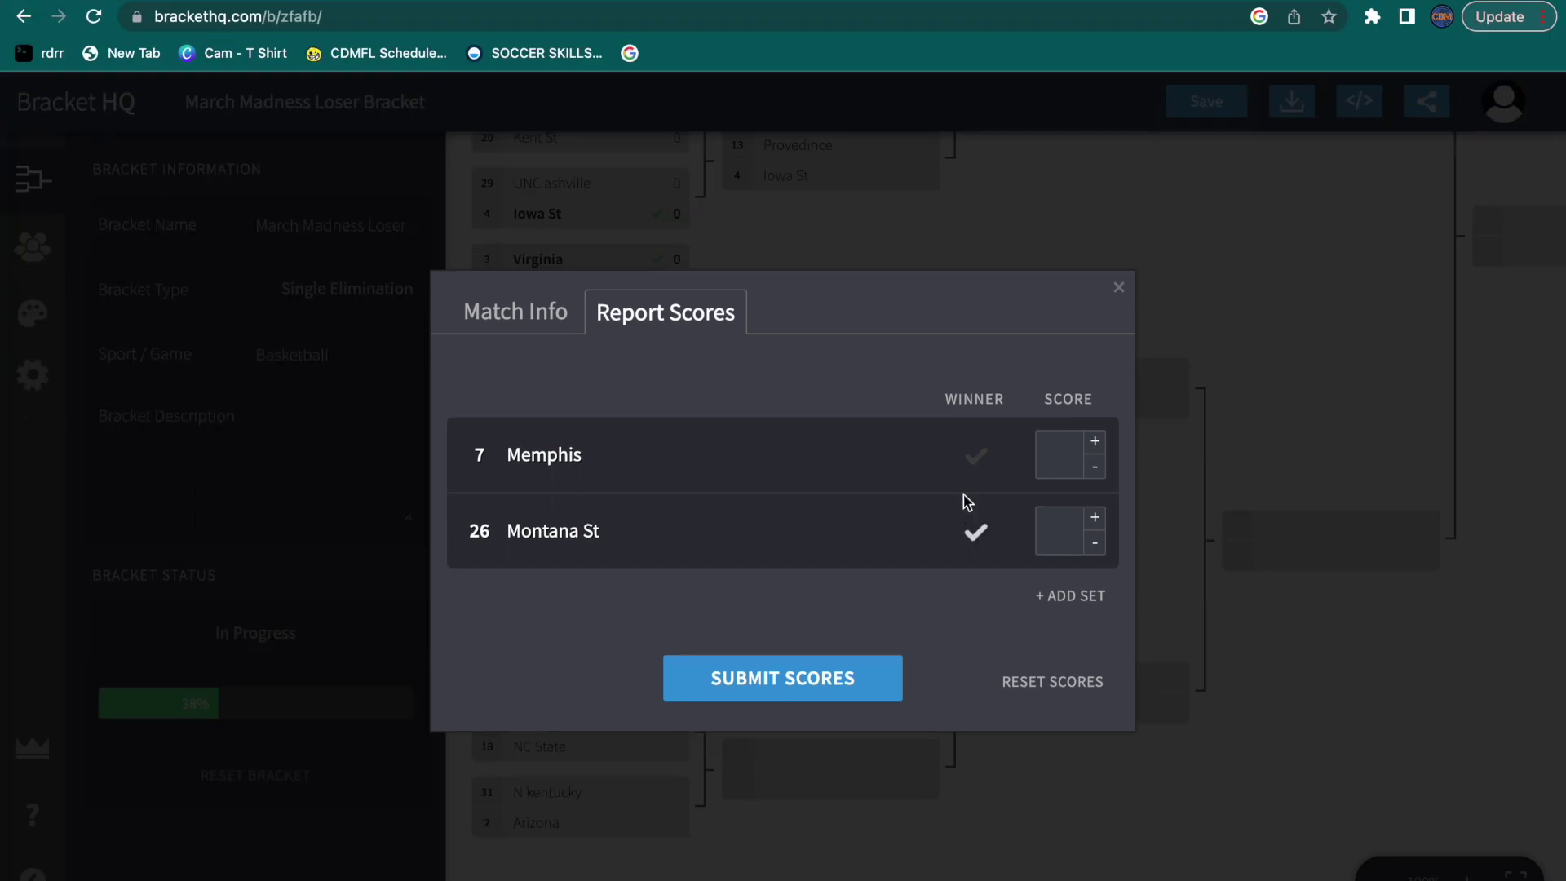
left_click(768, 702)
left_click(766, 679)
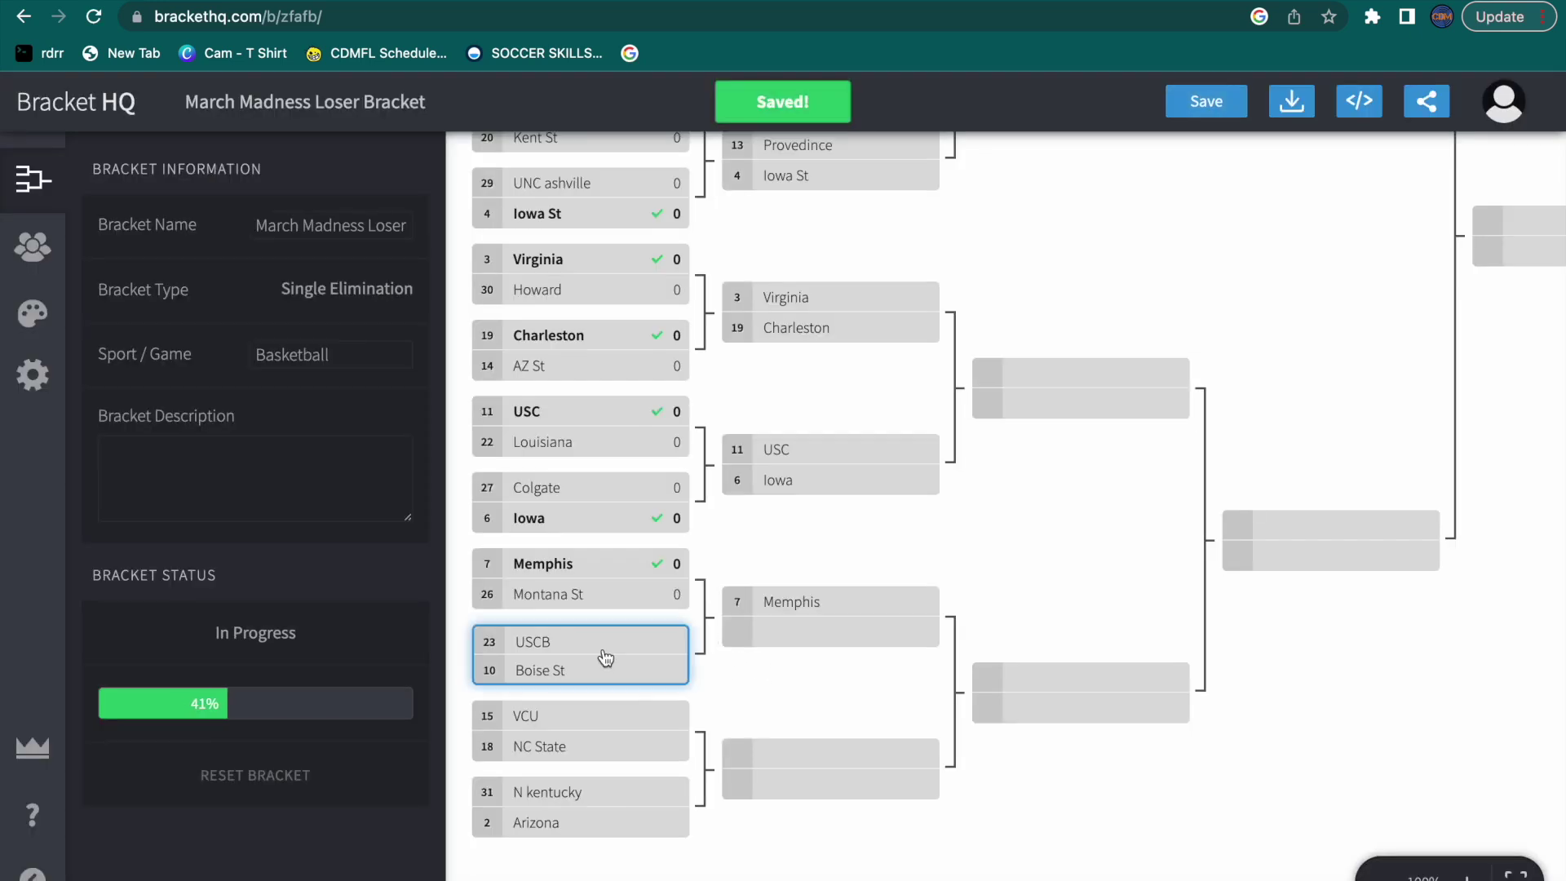
left_click(585, 661)
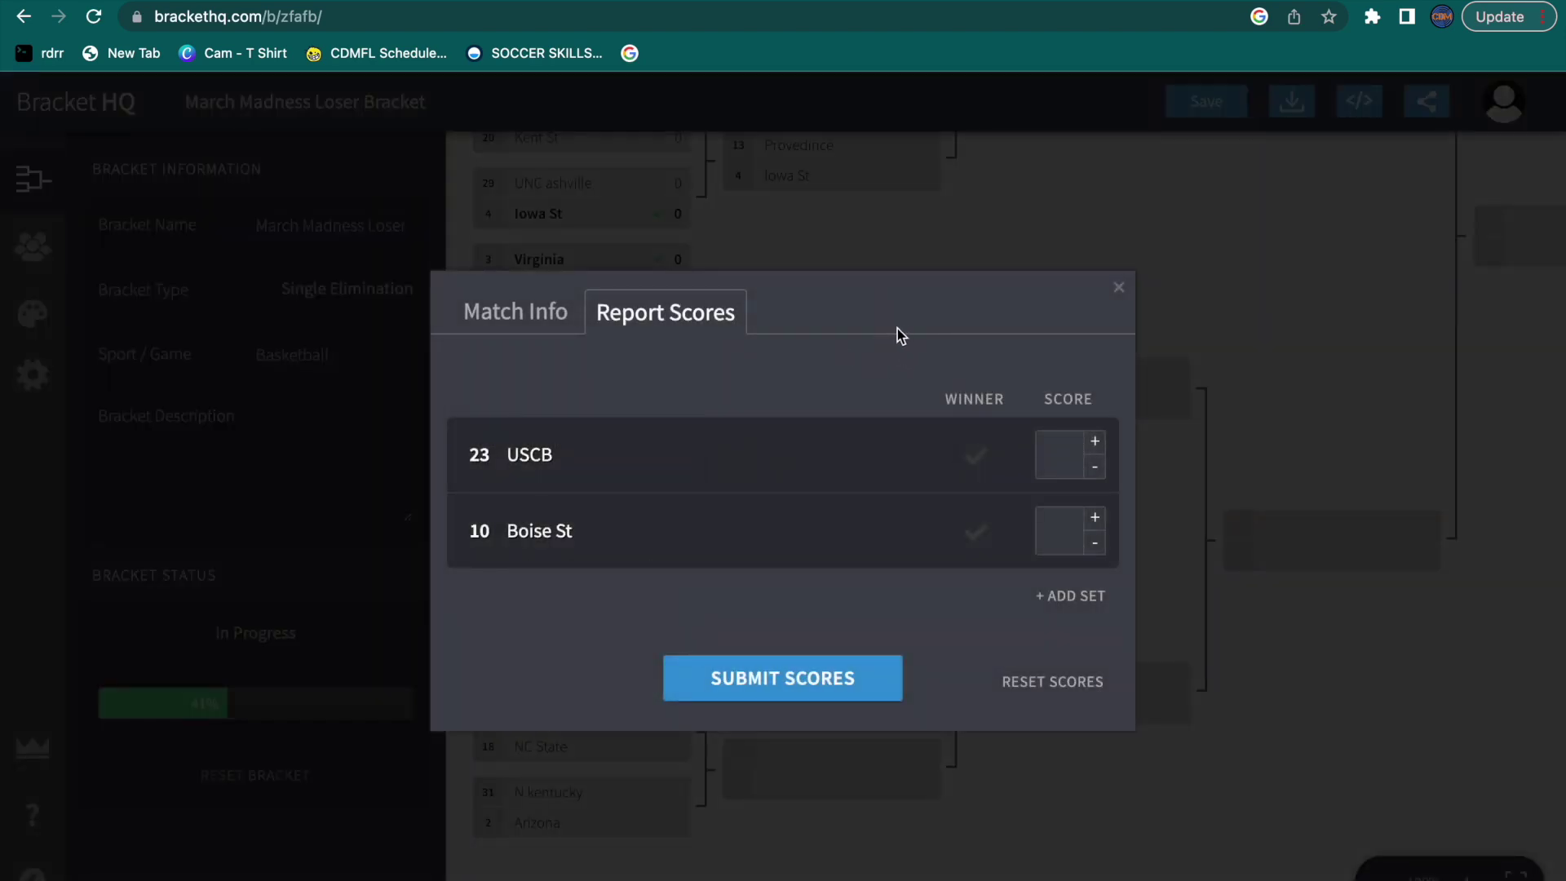
Step: Put Uscb and Boise St on the wheel and spin it; Boise St wins
left_click(430, 5)
type("Uscb")
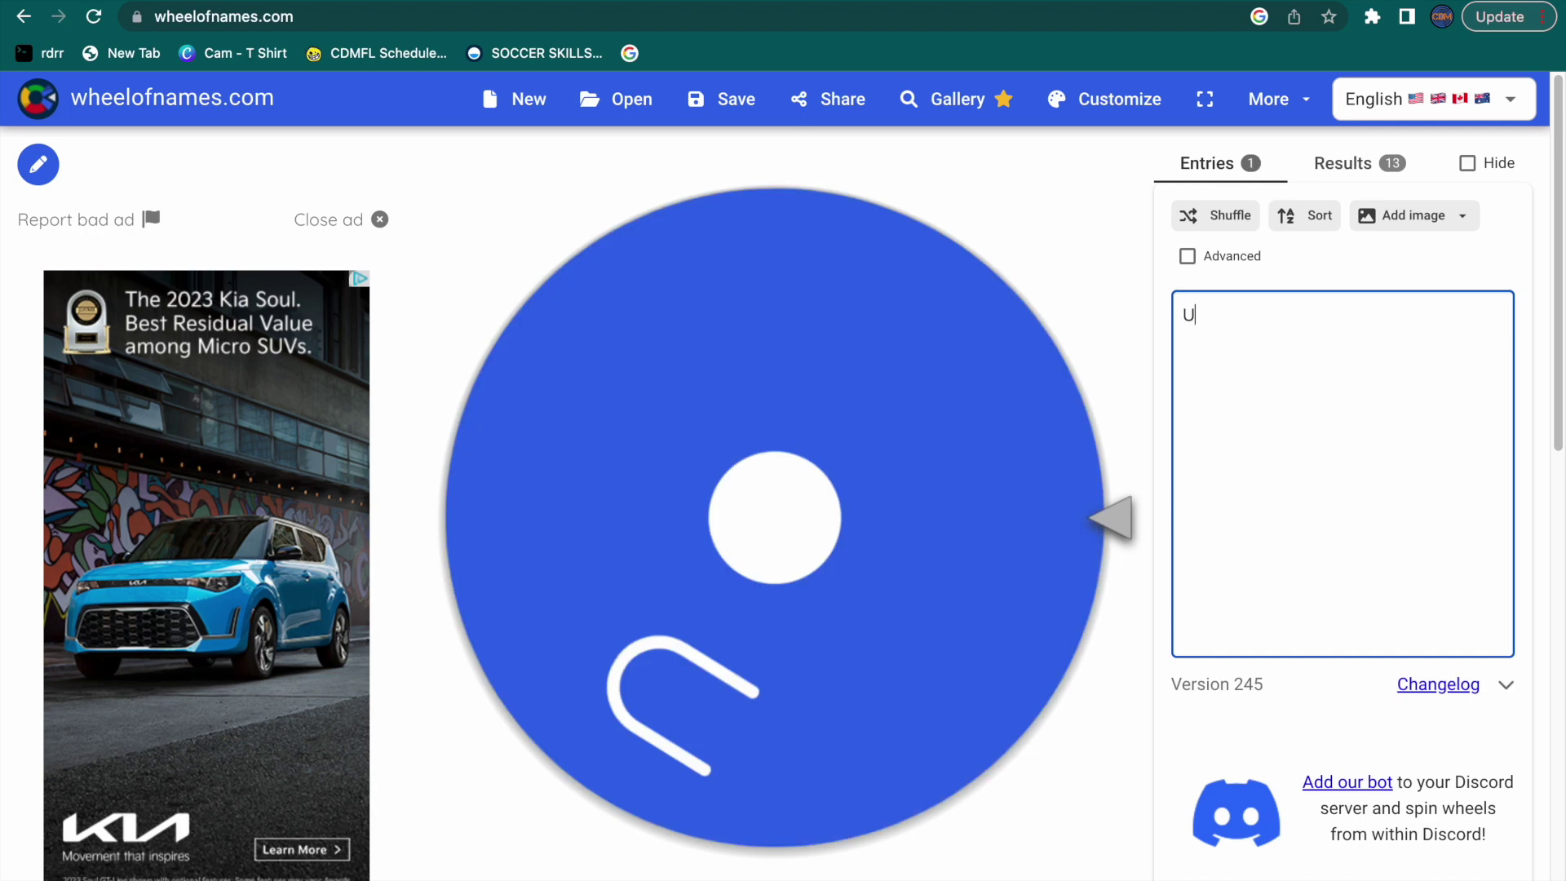
key("Return")
type("Boise St. -")
left_click(697, 400)
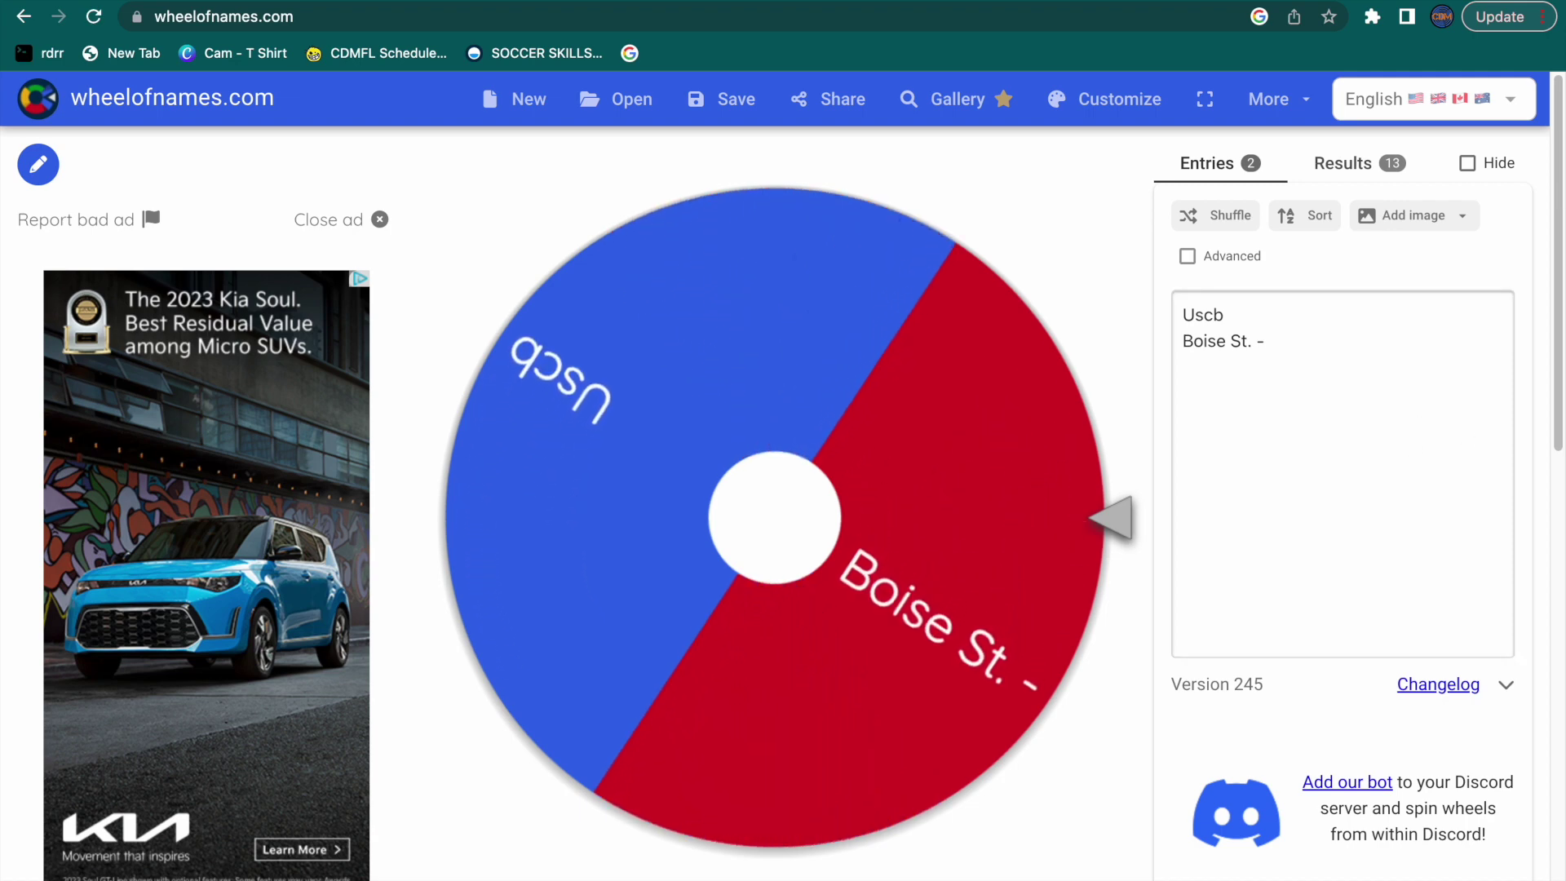
Step: Close the wheel page and submit Boise St as winner over USCB
mouse_move(1223, 2)
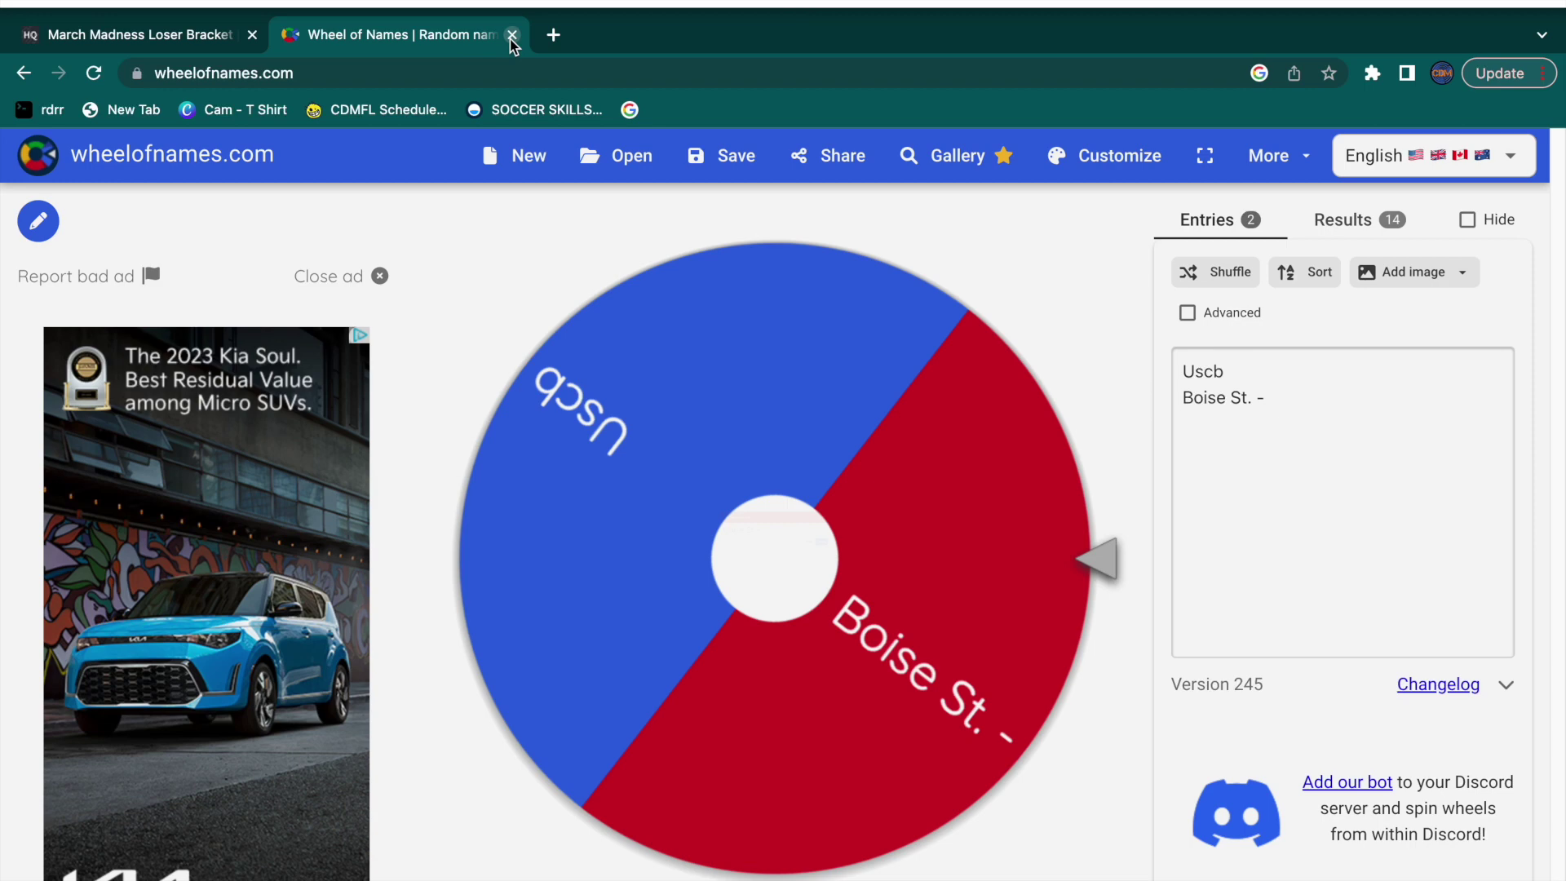
left_click(511, 36)
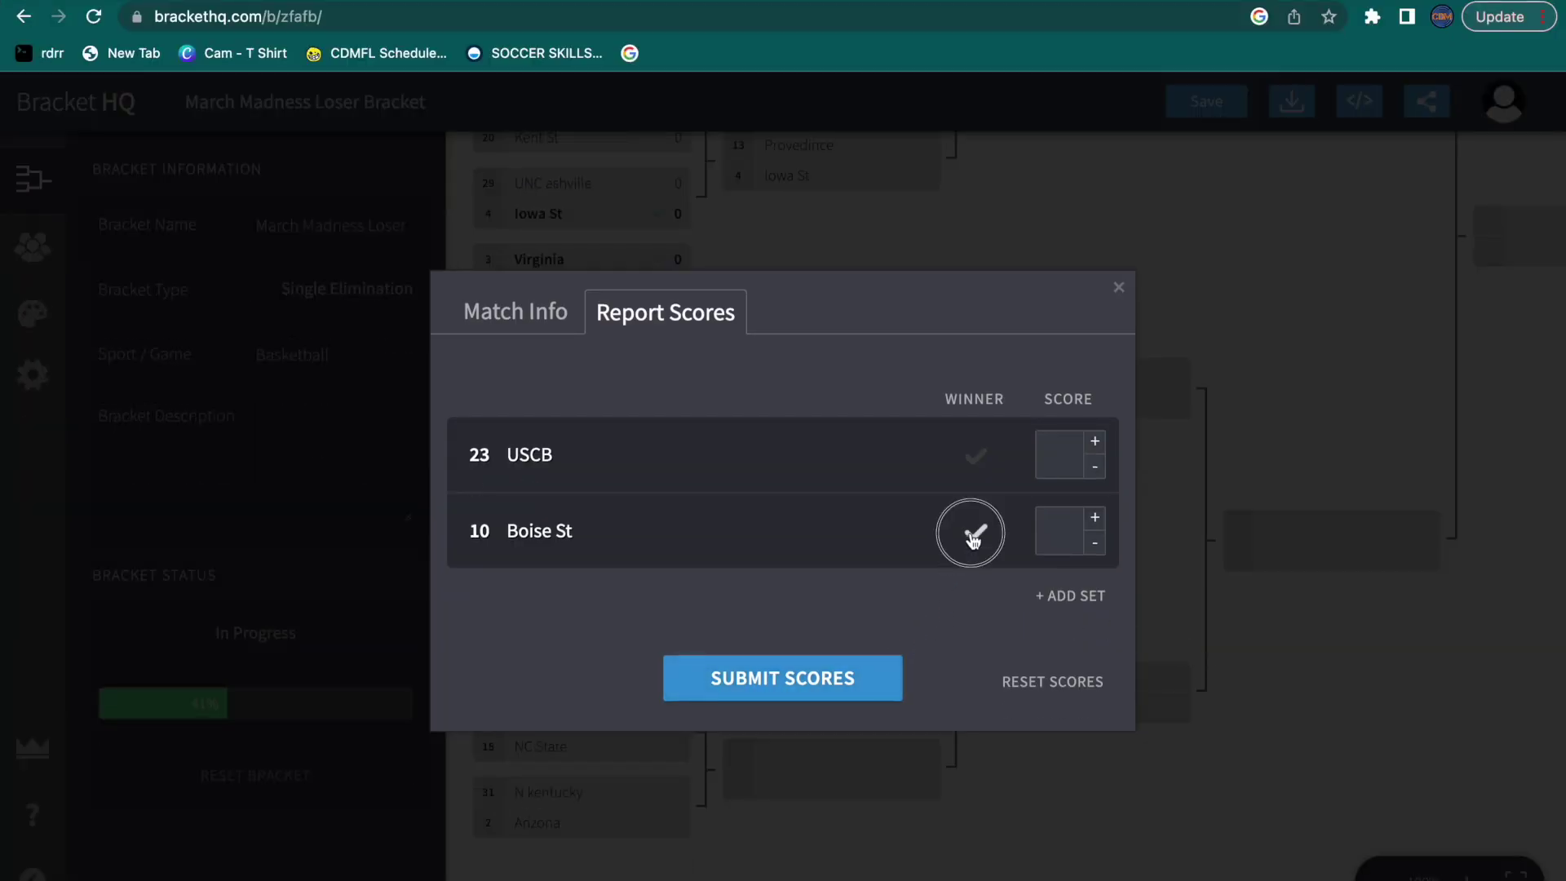
left_click(877, 674)
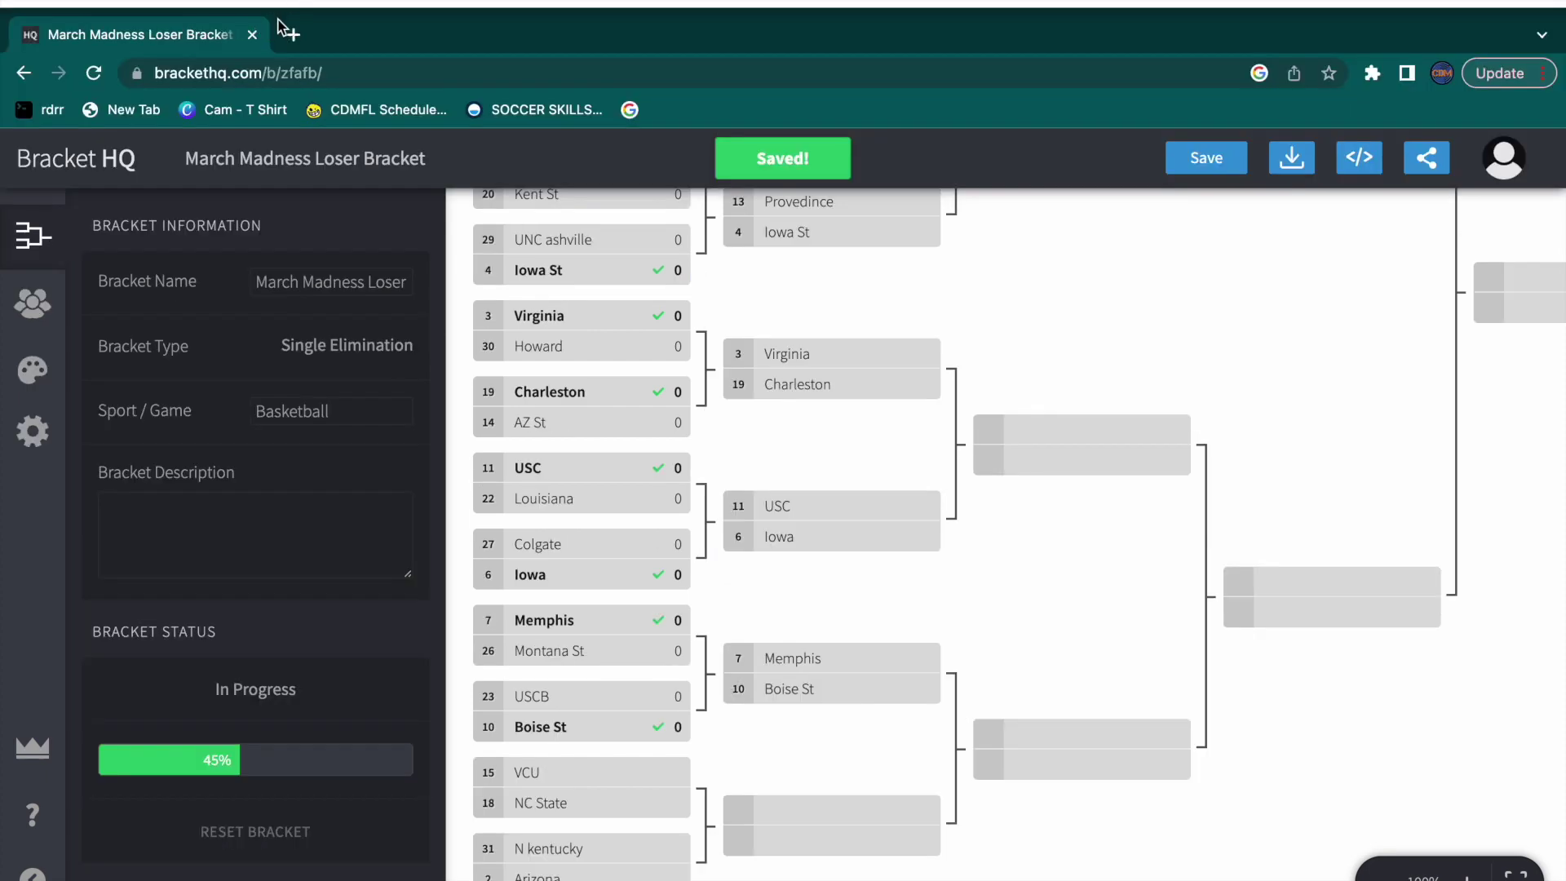
Step: Open wheelofnames.com from a Google search for 'wheel of names' and spin VCU against NC State
left_click(287, 33)
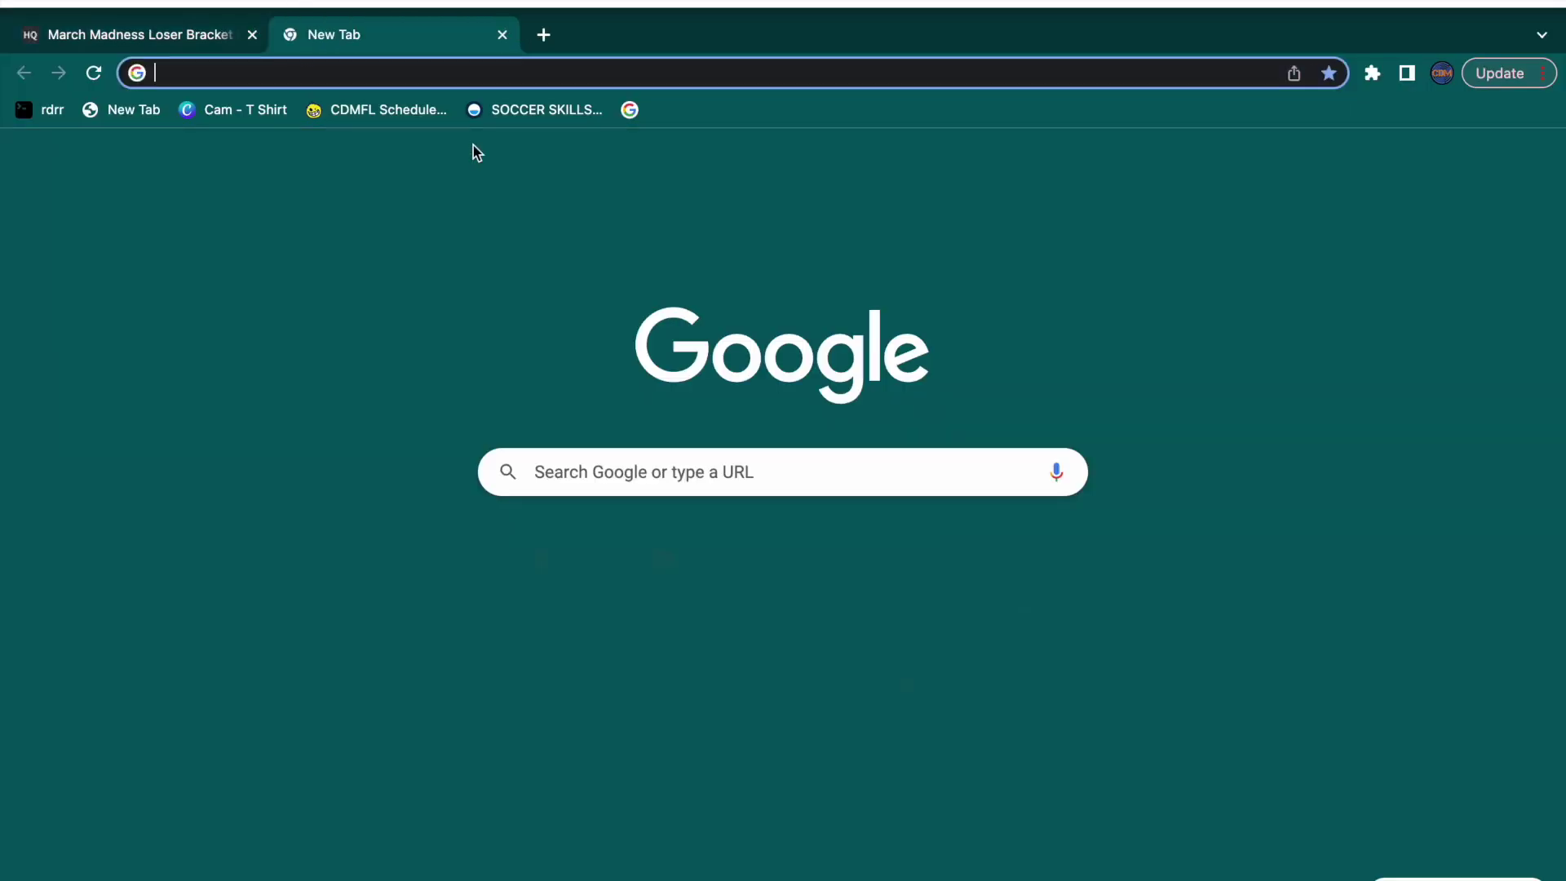
left_click(685, 414)
left_click(681, 456)
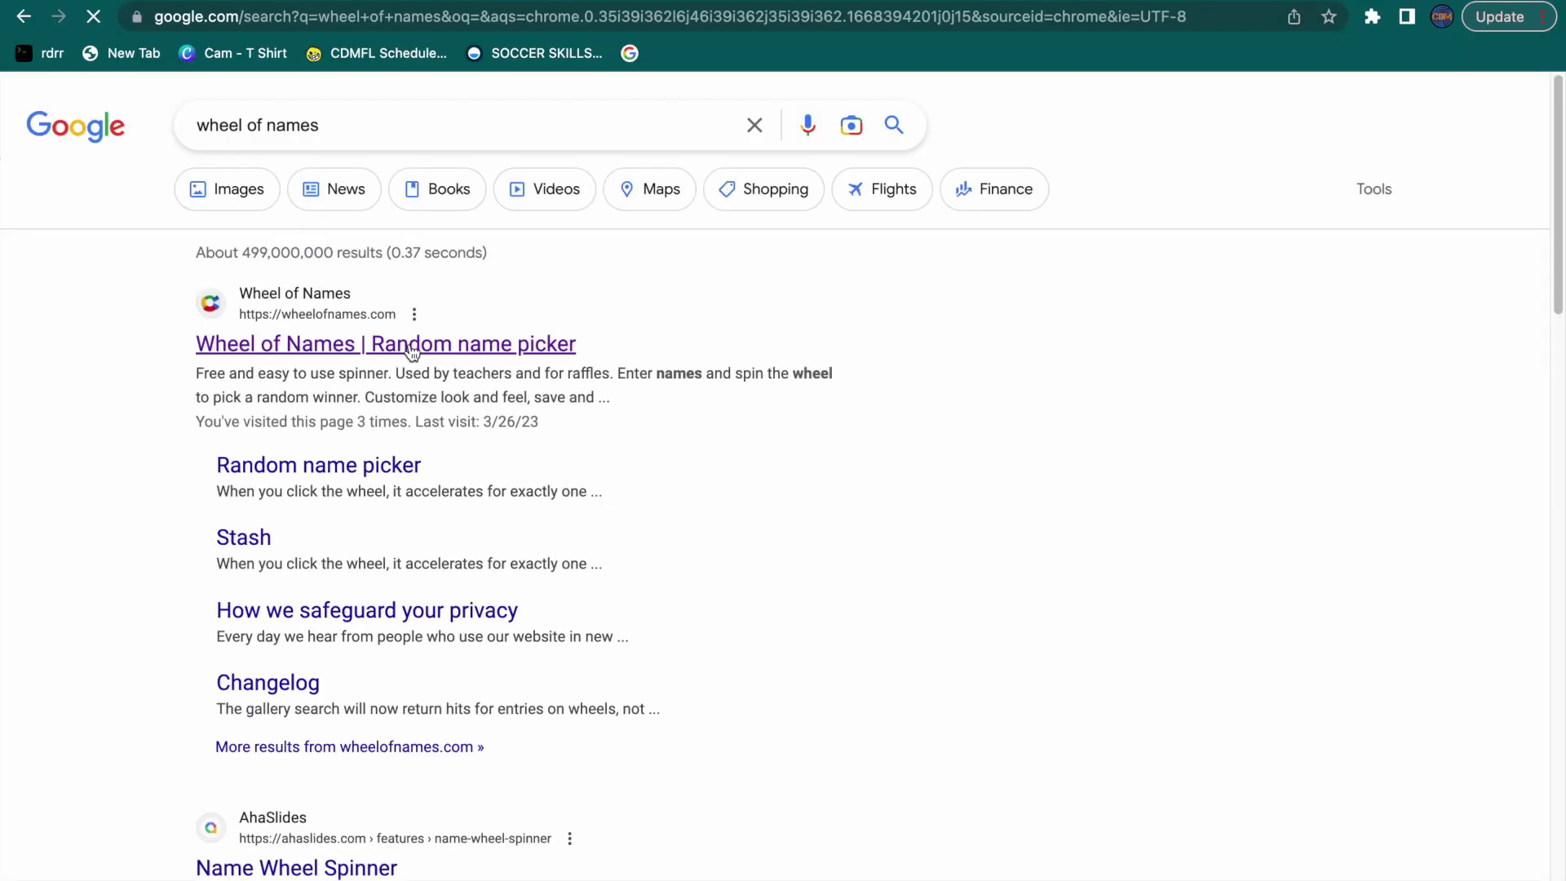
left_click(410, 338)
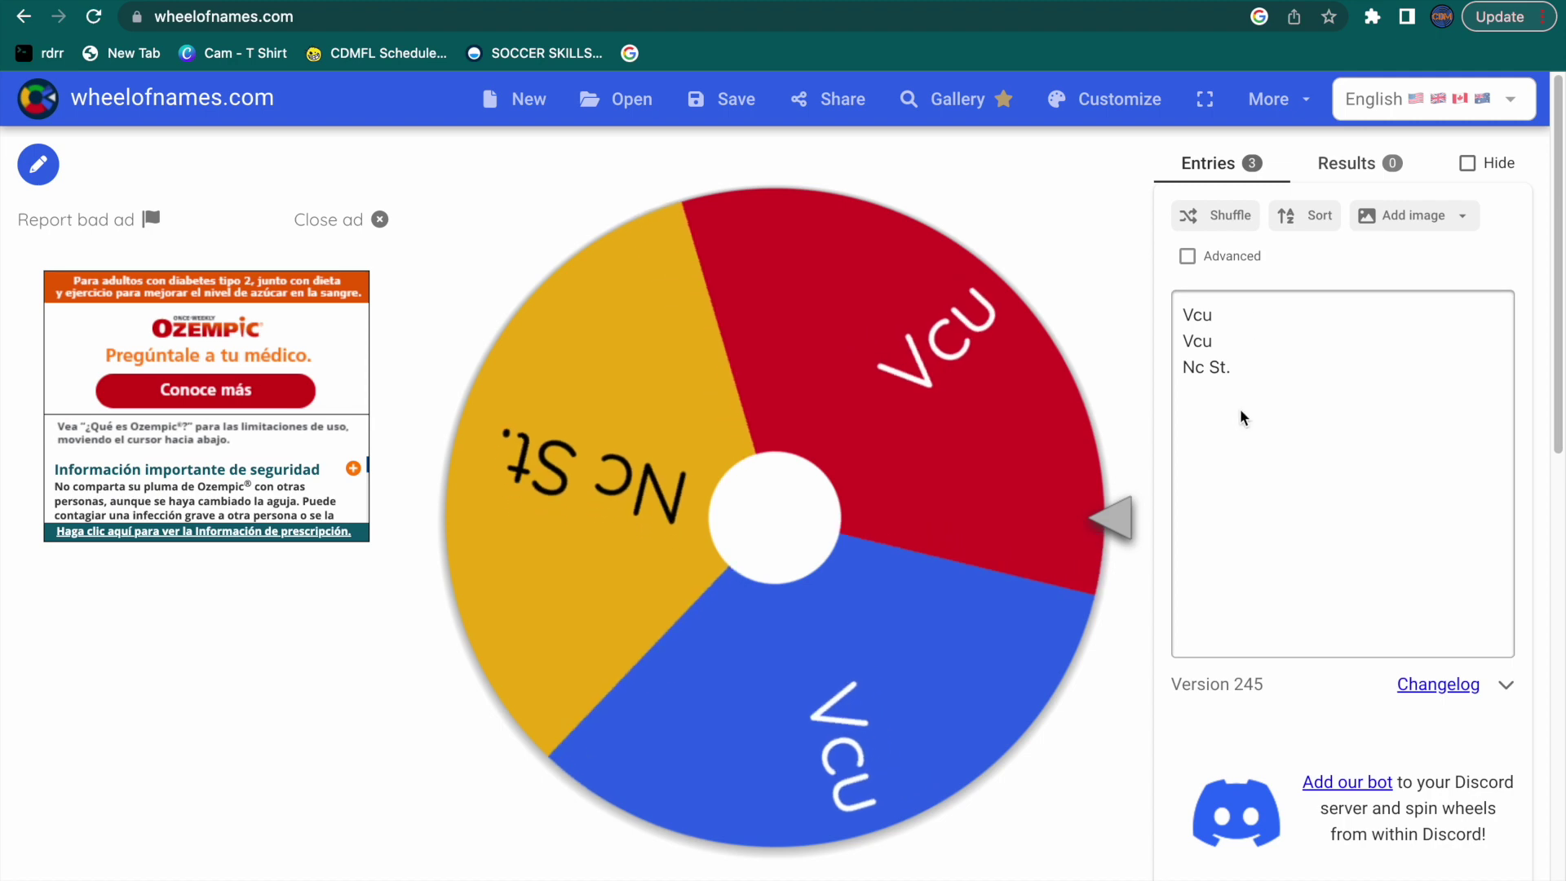
left_click_drag(1240, 412, 1156, 335)
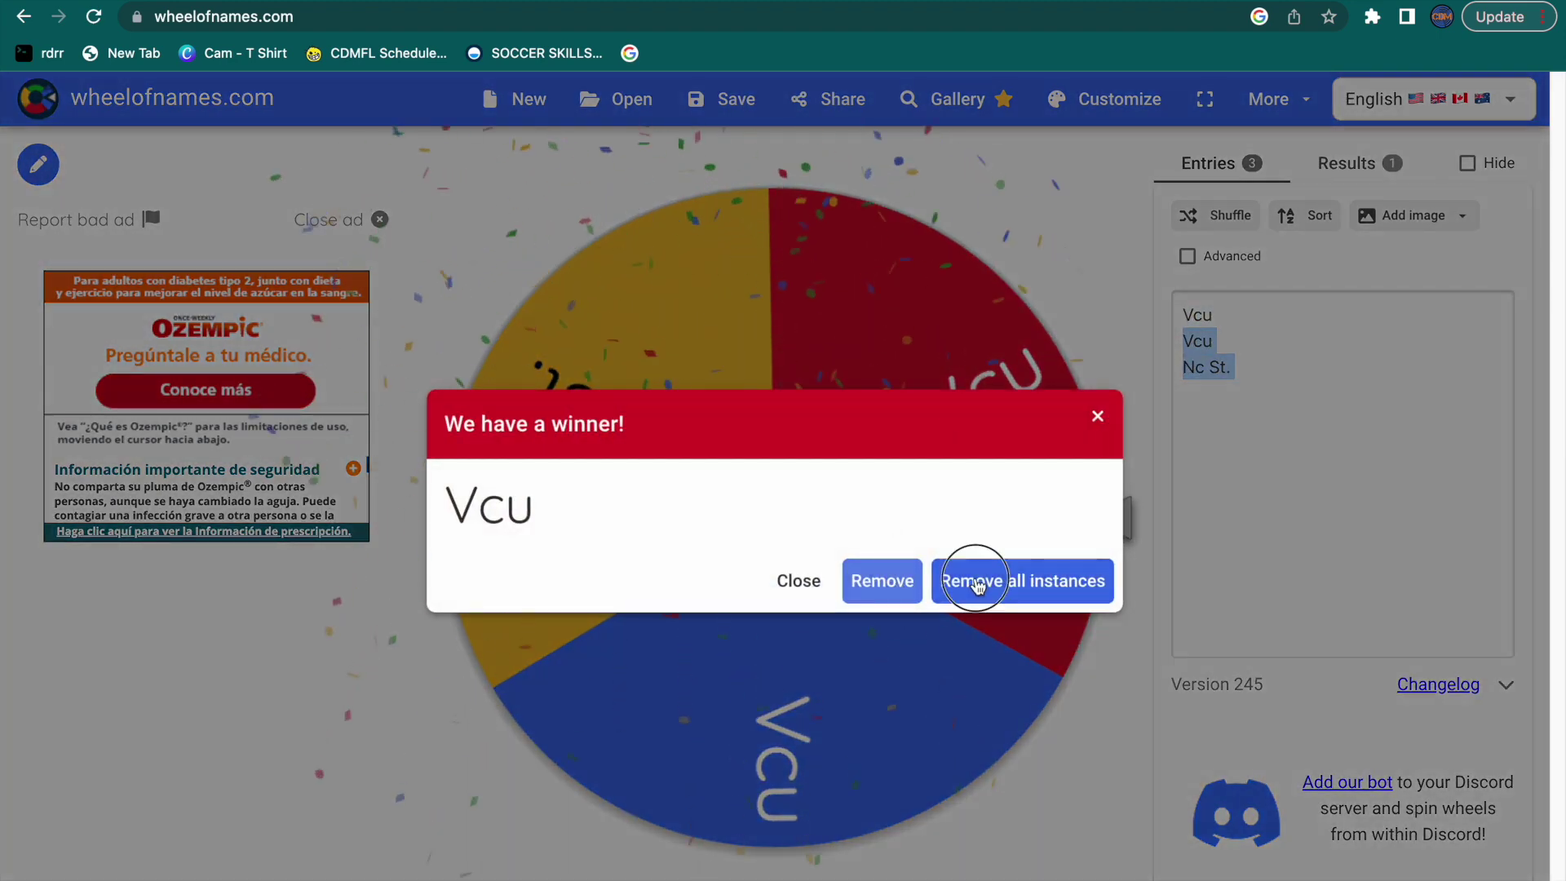
Step: Remove the winning Vcu entries, delete Nc St. to empty the wheel, and return to the bracket
left_click(977, 584)
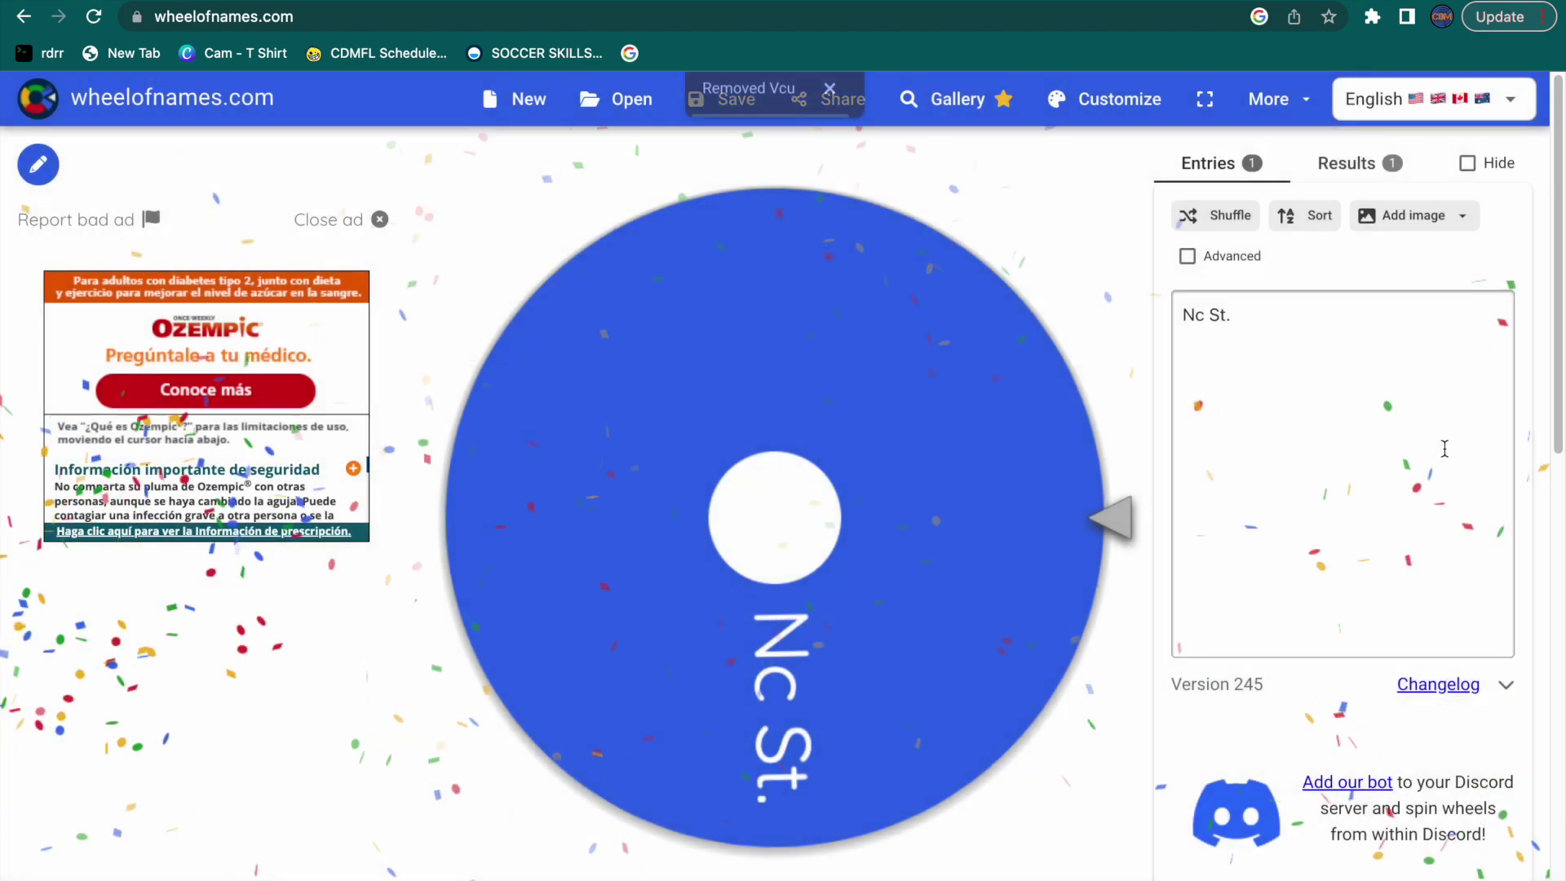
left_click_drag(1300, 346, 1183, 314)
key("BackSpace")
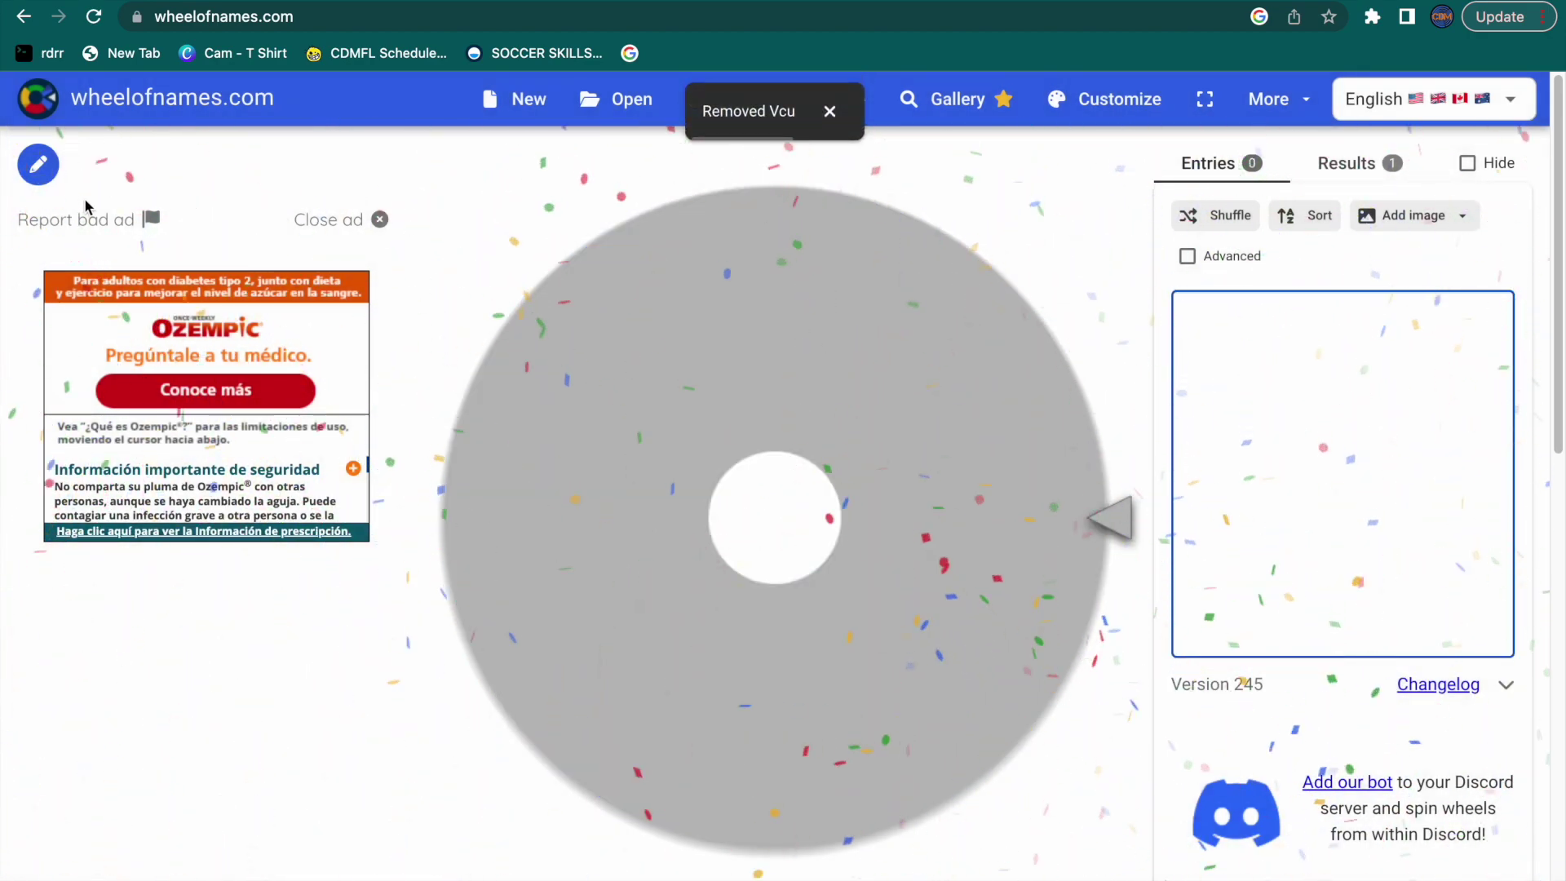
left_click(72, 2)
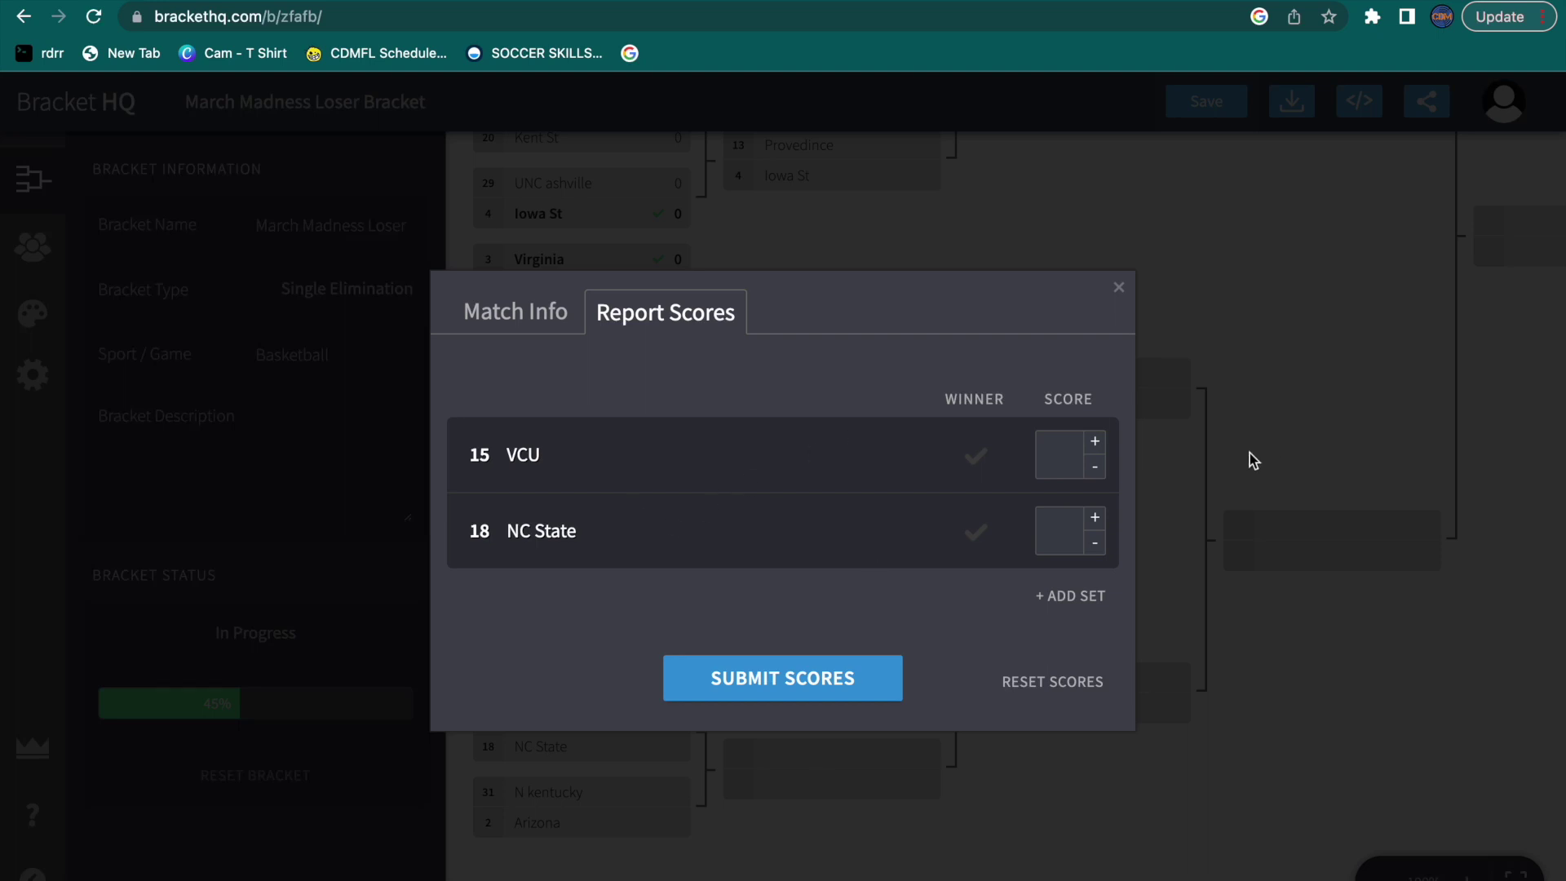
Step: Submit VCU as winner over NC State, then open the N Kentucky vs Arizona match scores
left_click(763, 689)
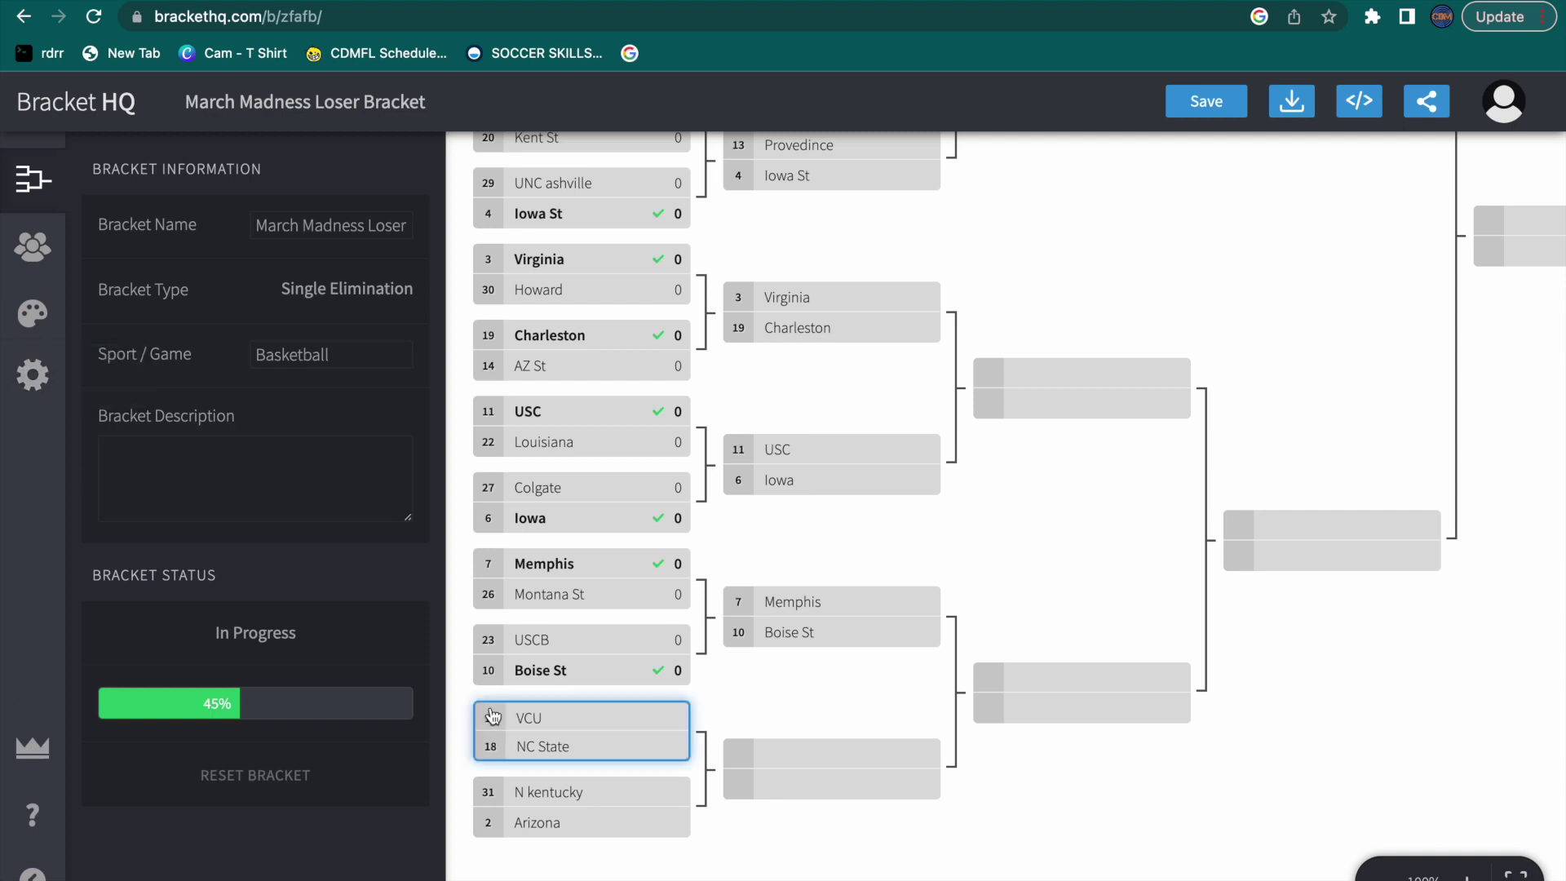
left_click(537, 761)
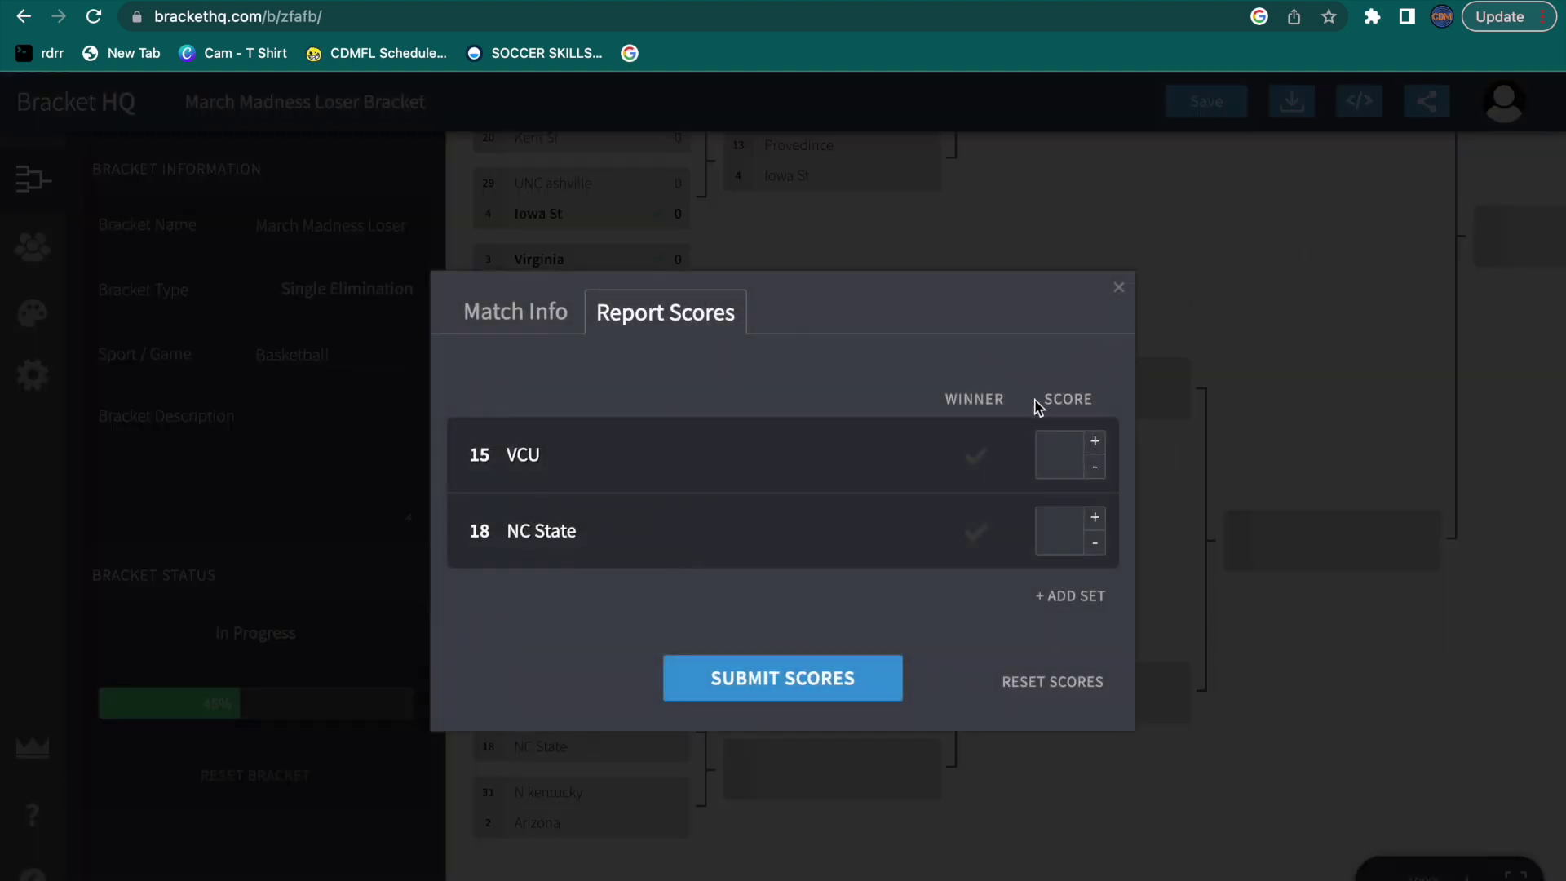
left_click(836, 694)
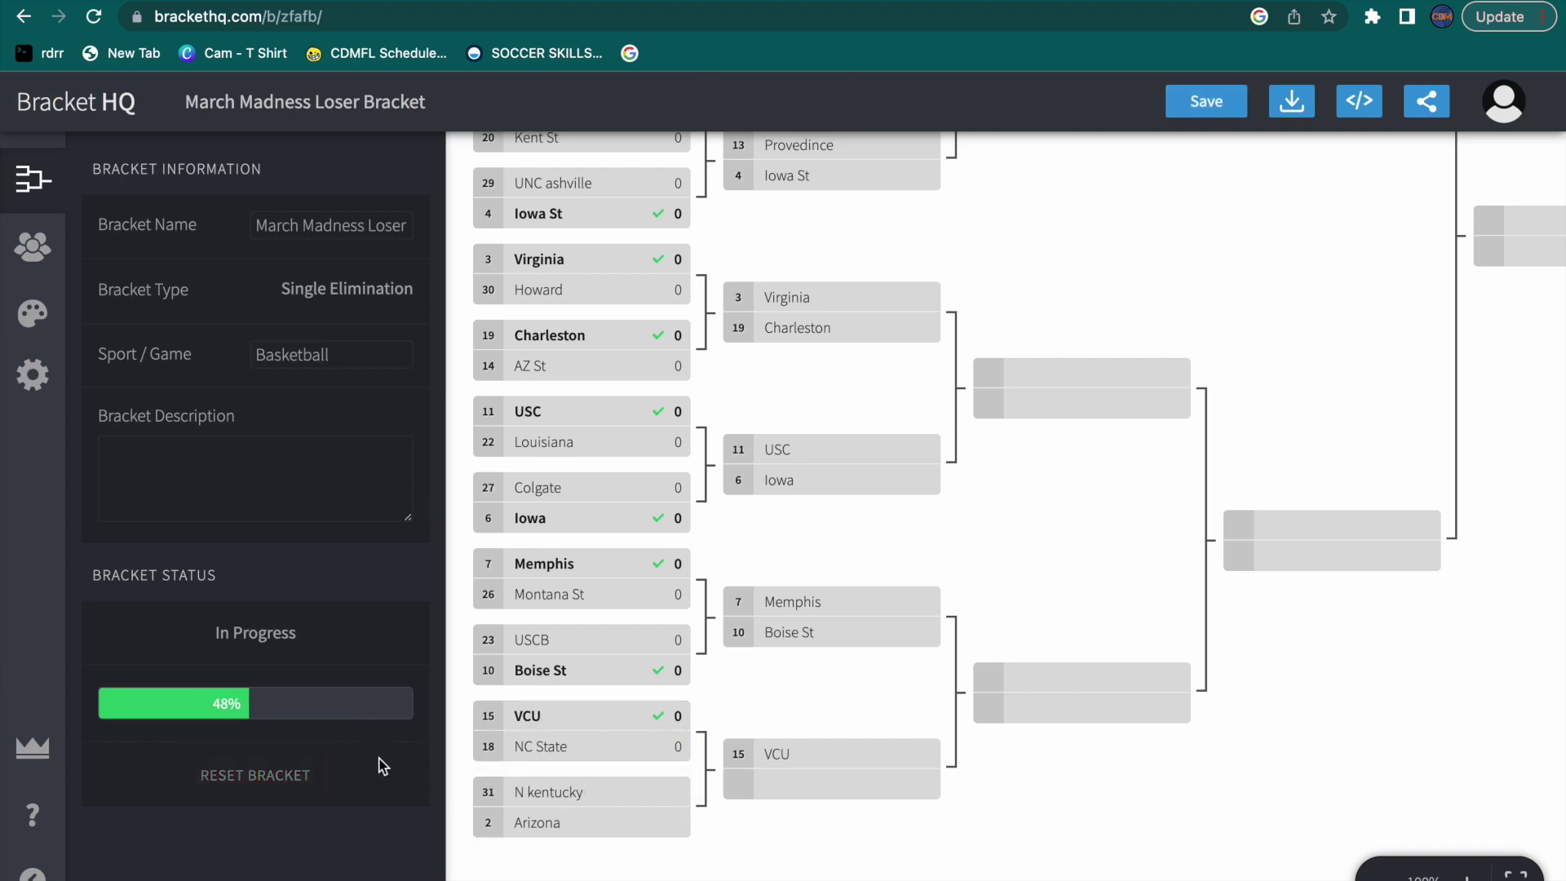
left_click(509, 821)
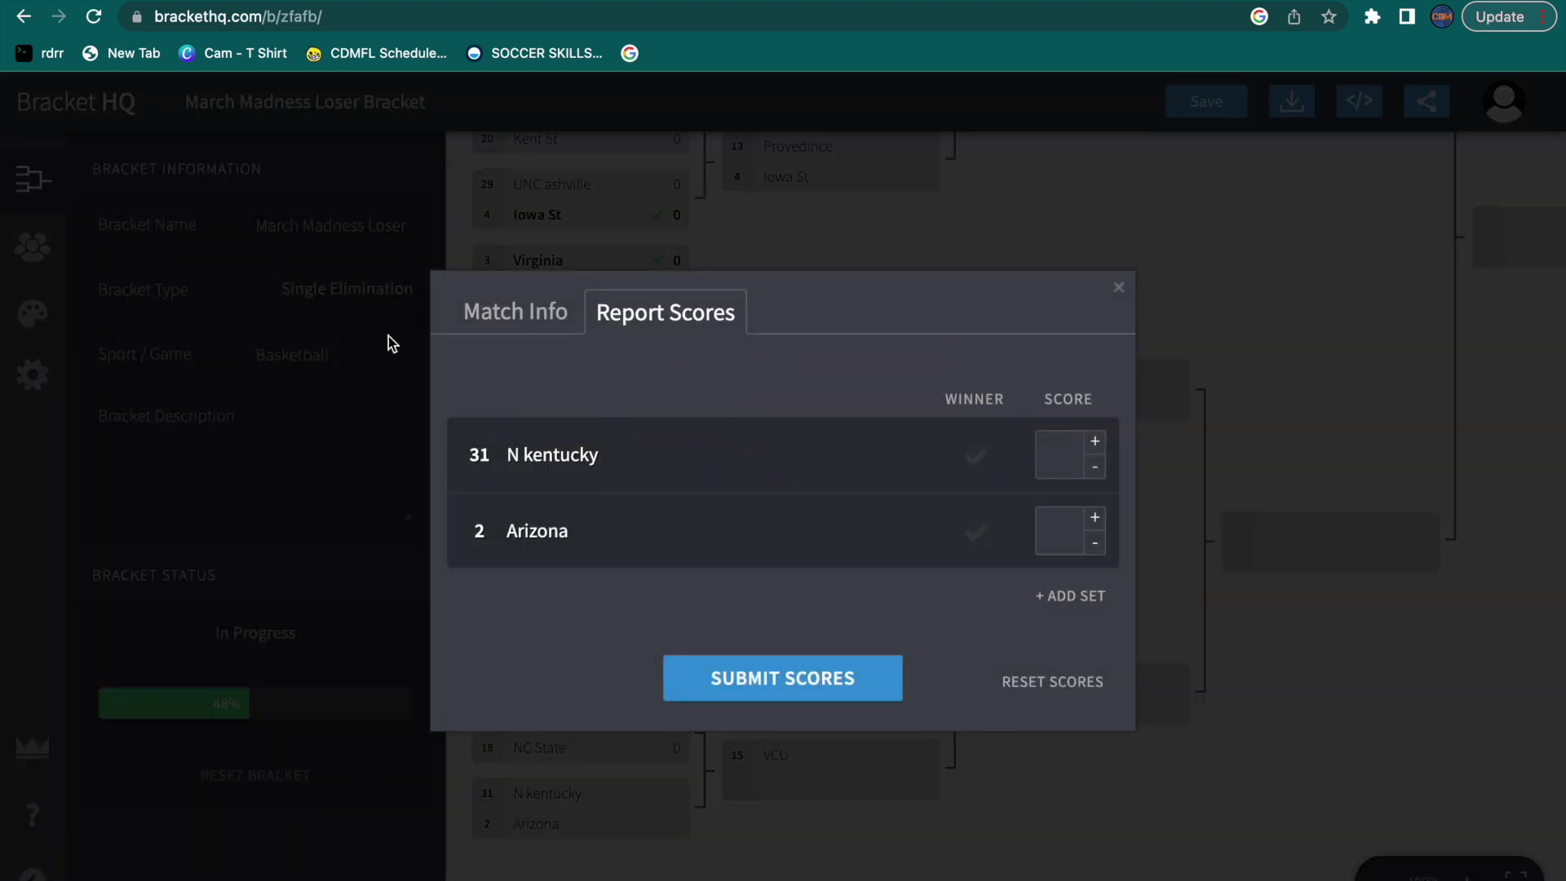
left_click(412, 4)
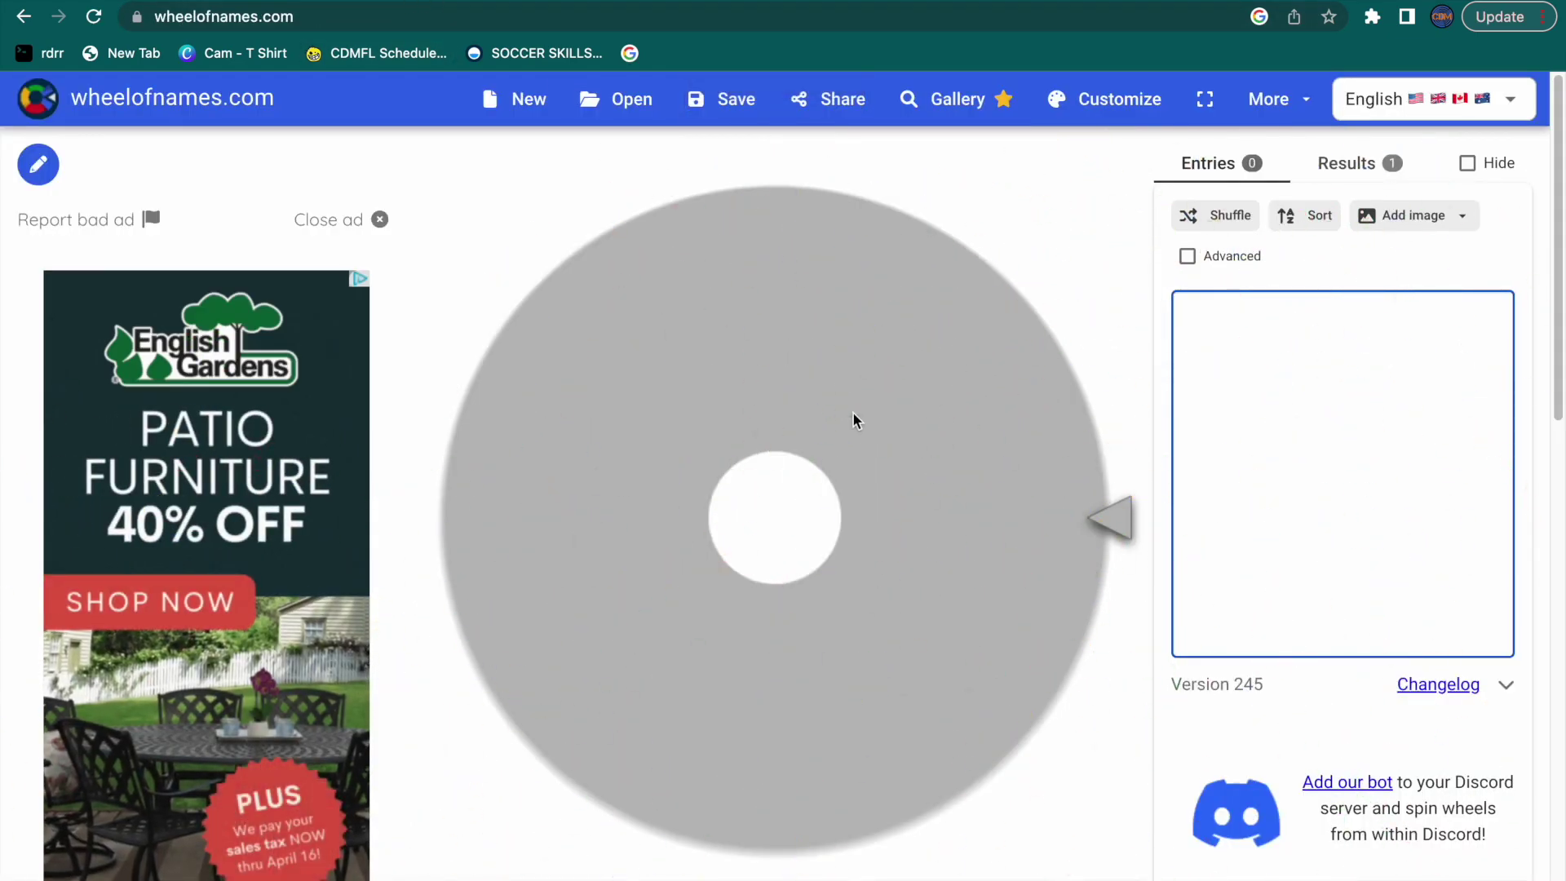
Step: Fill the wheel with AZ three times and N Kentucky once, then spin it; AZ wins
type("AZ")
key("Return")
type("A")
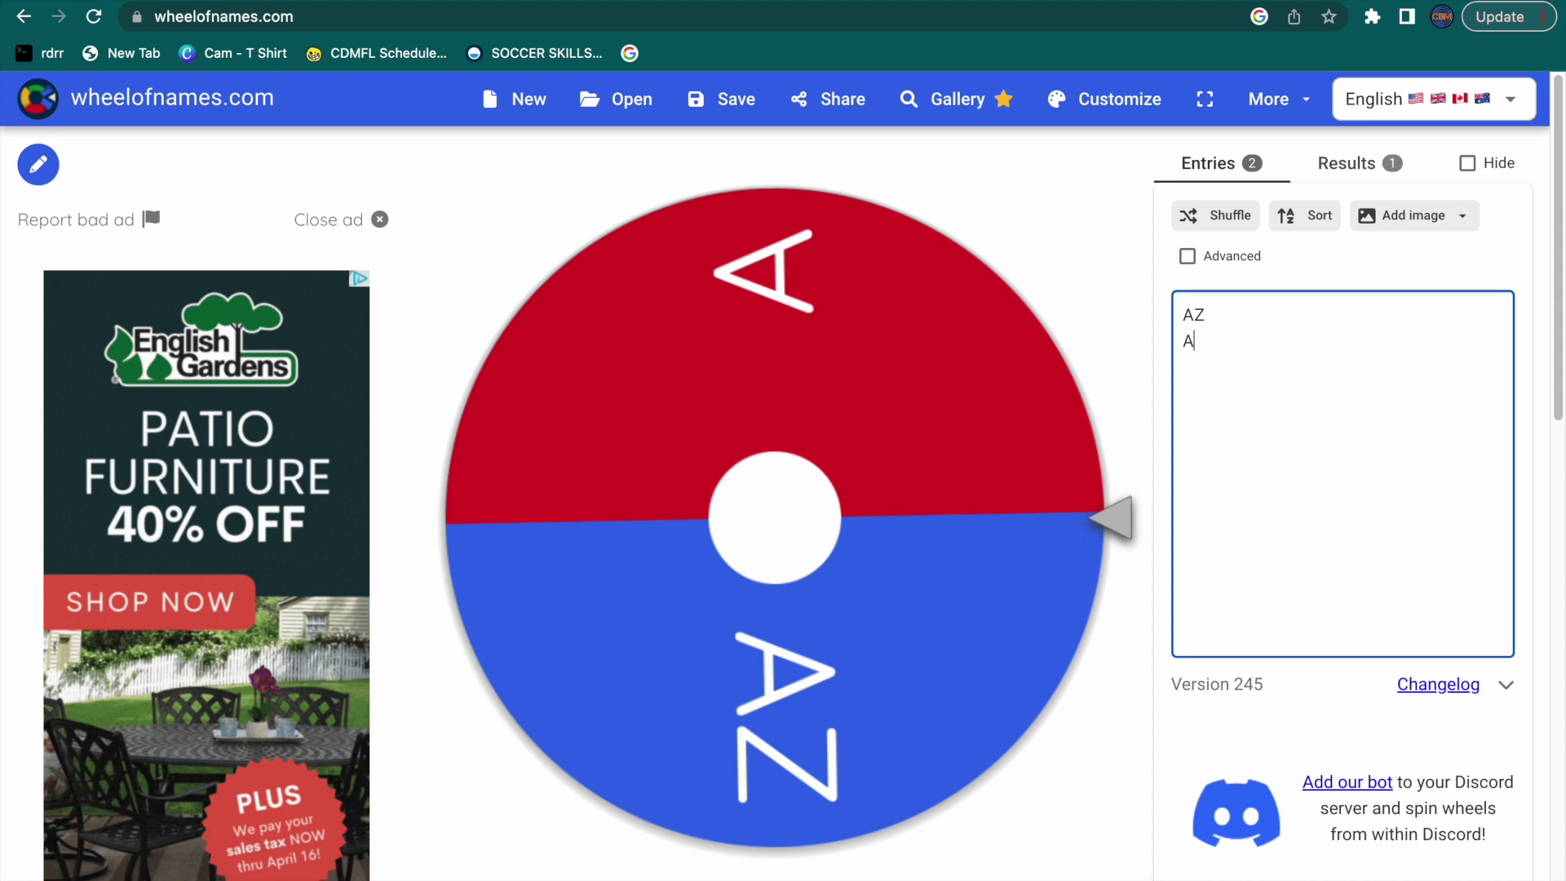
type("Z")
key("Return")
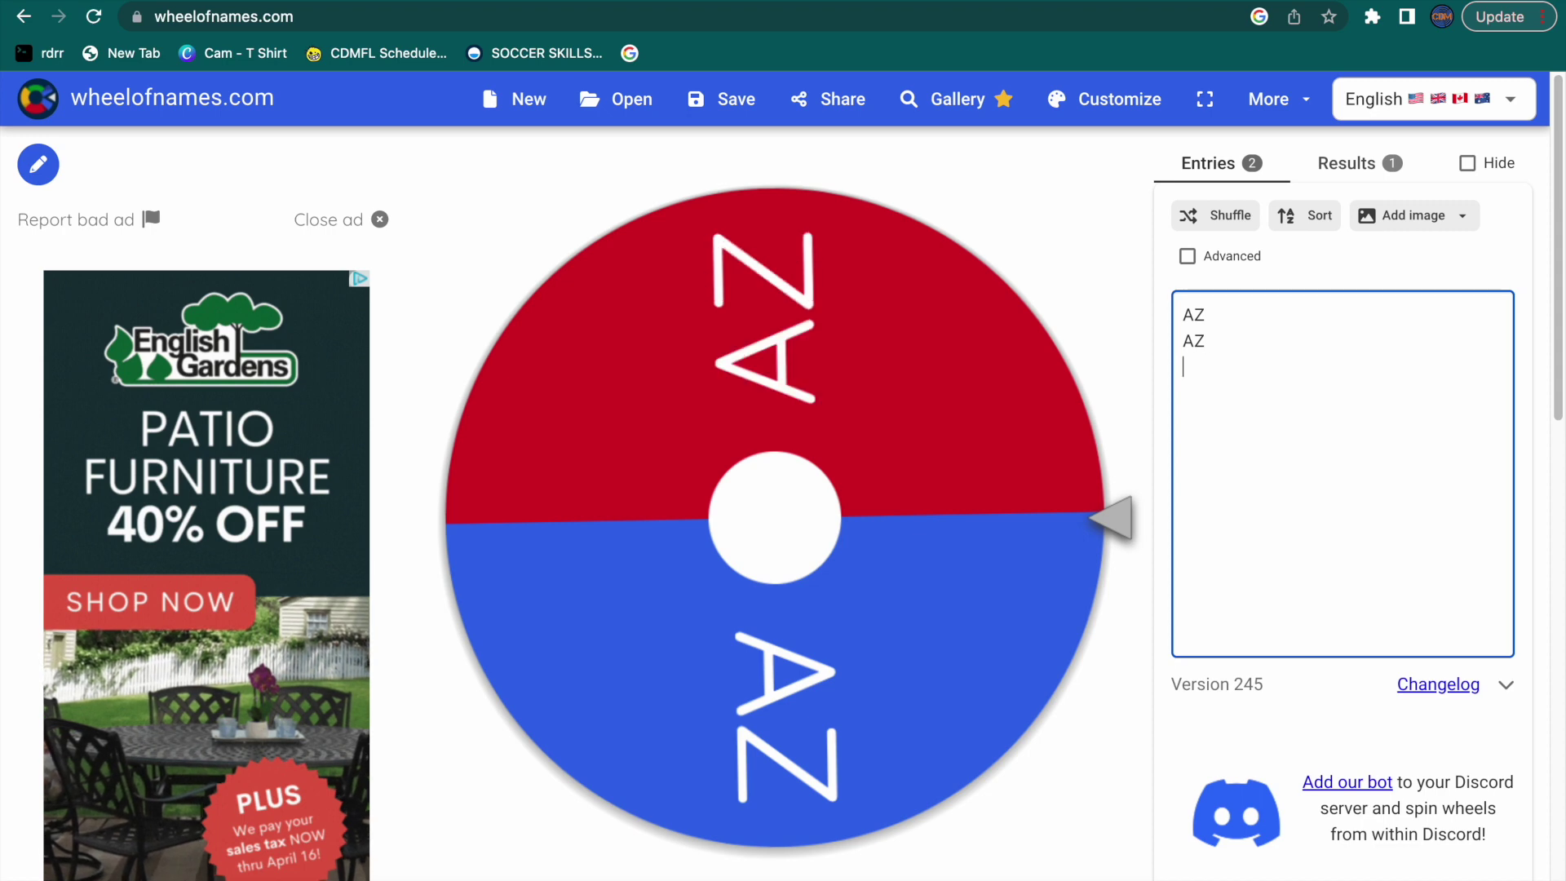
left_click(291, 4)
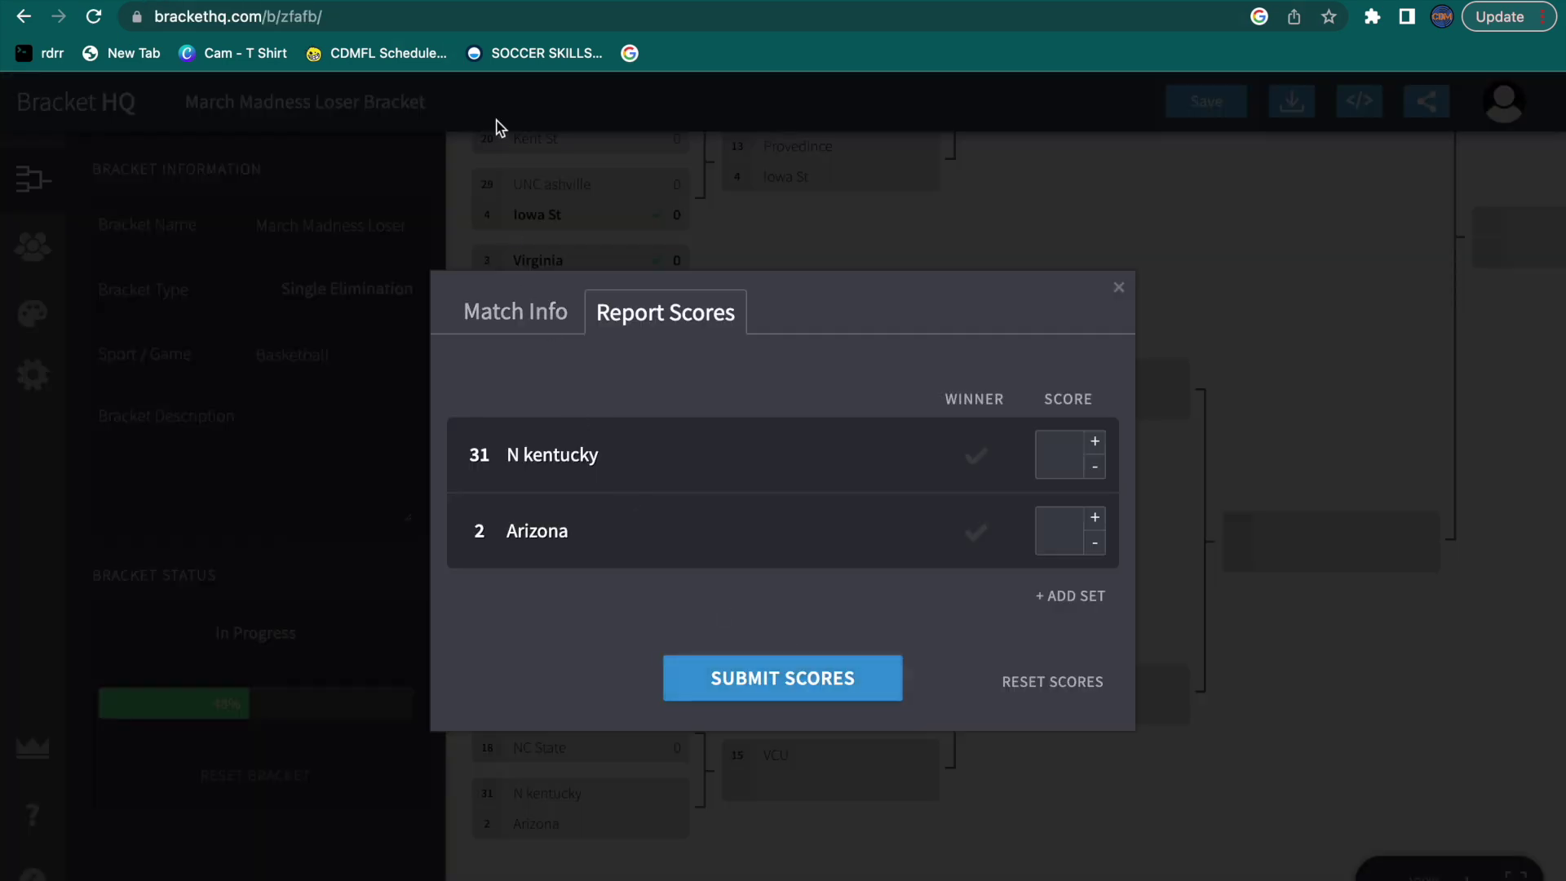
left_click(309, 34)
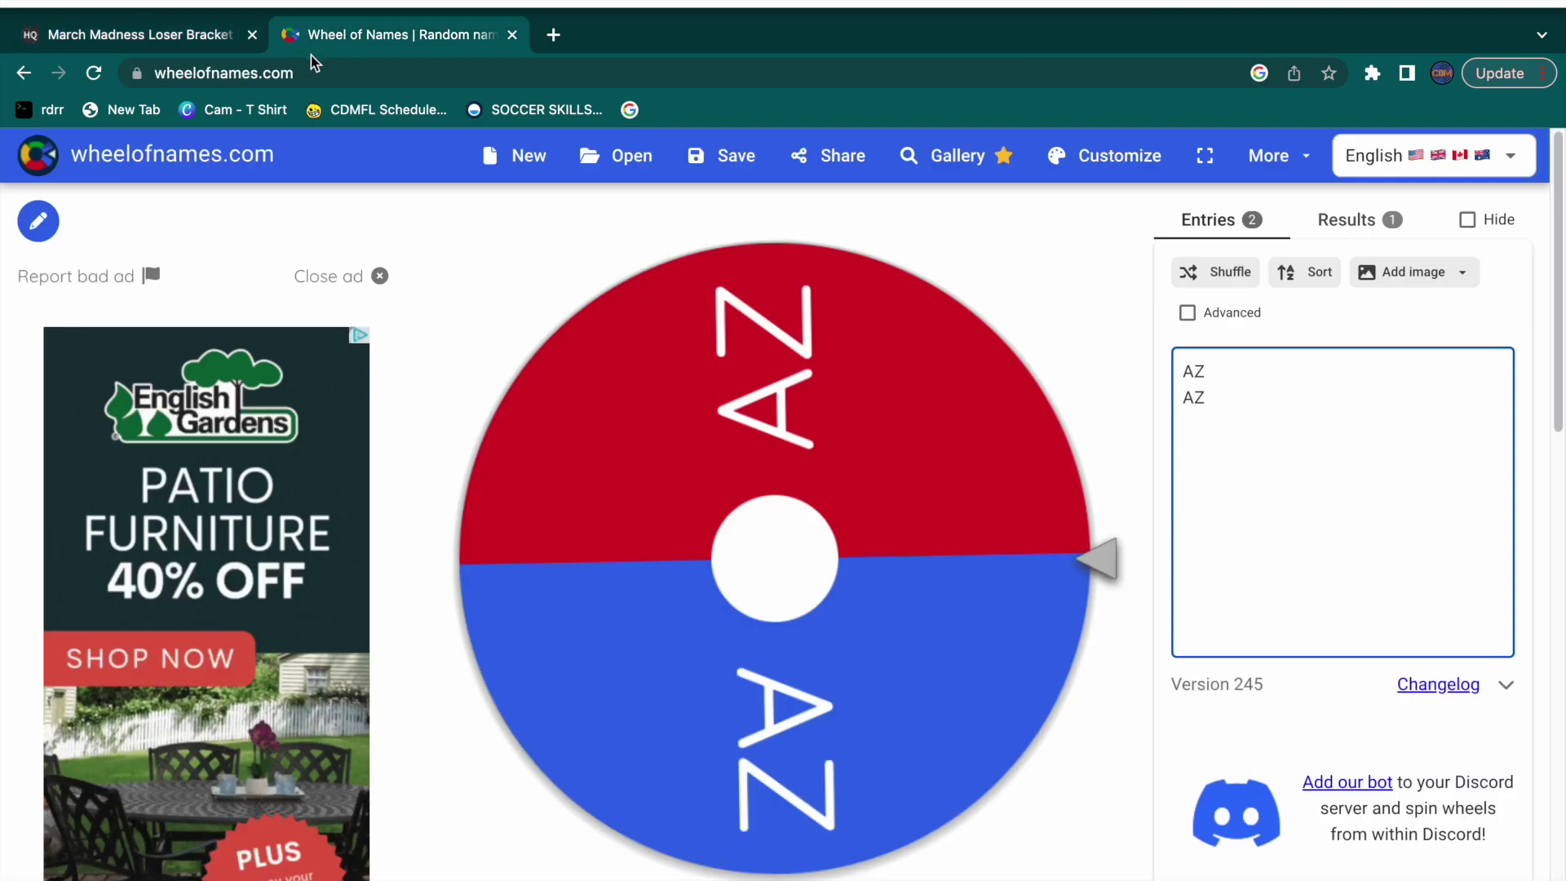
type("AZ")
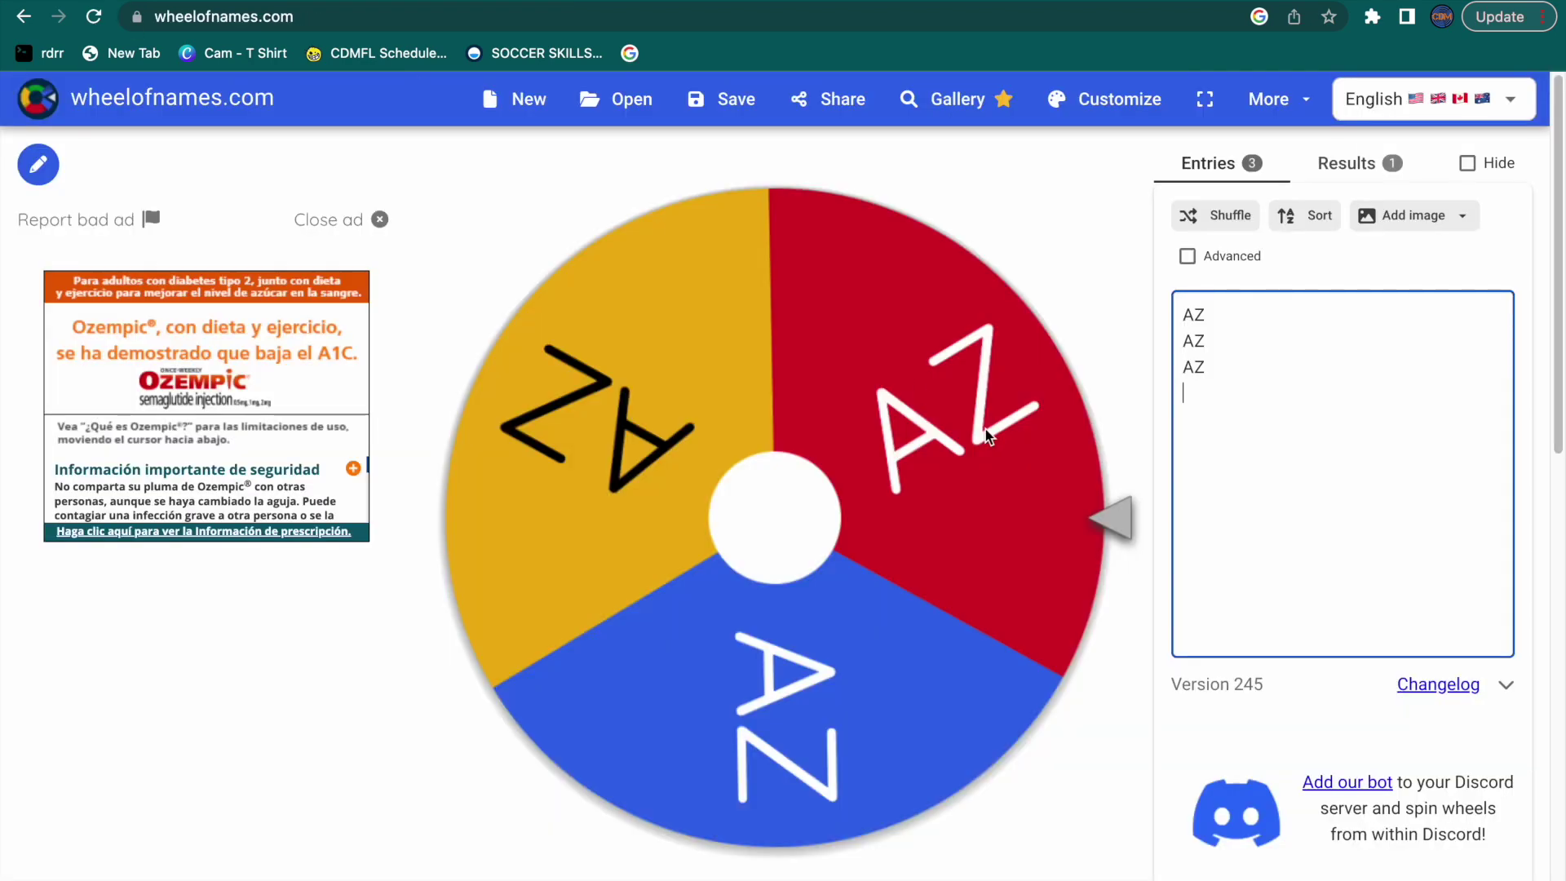
type("N Ke")
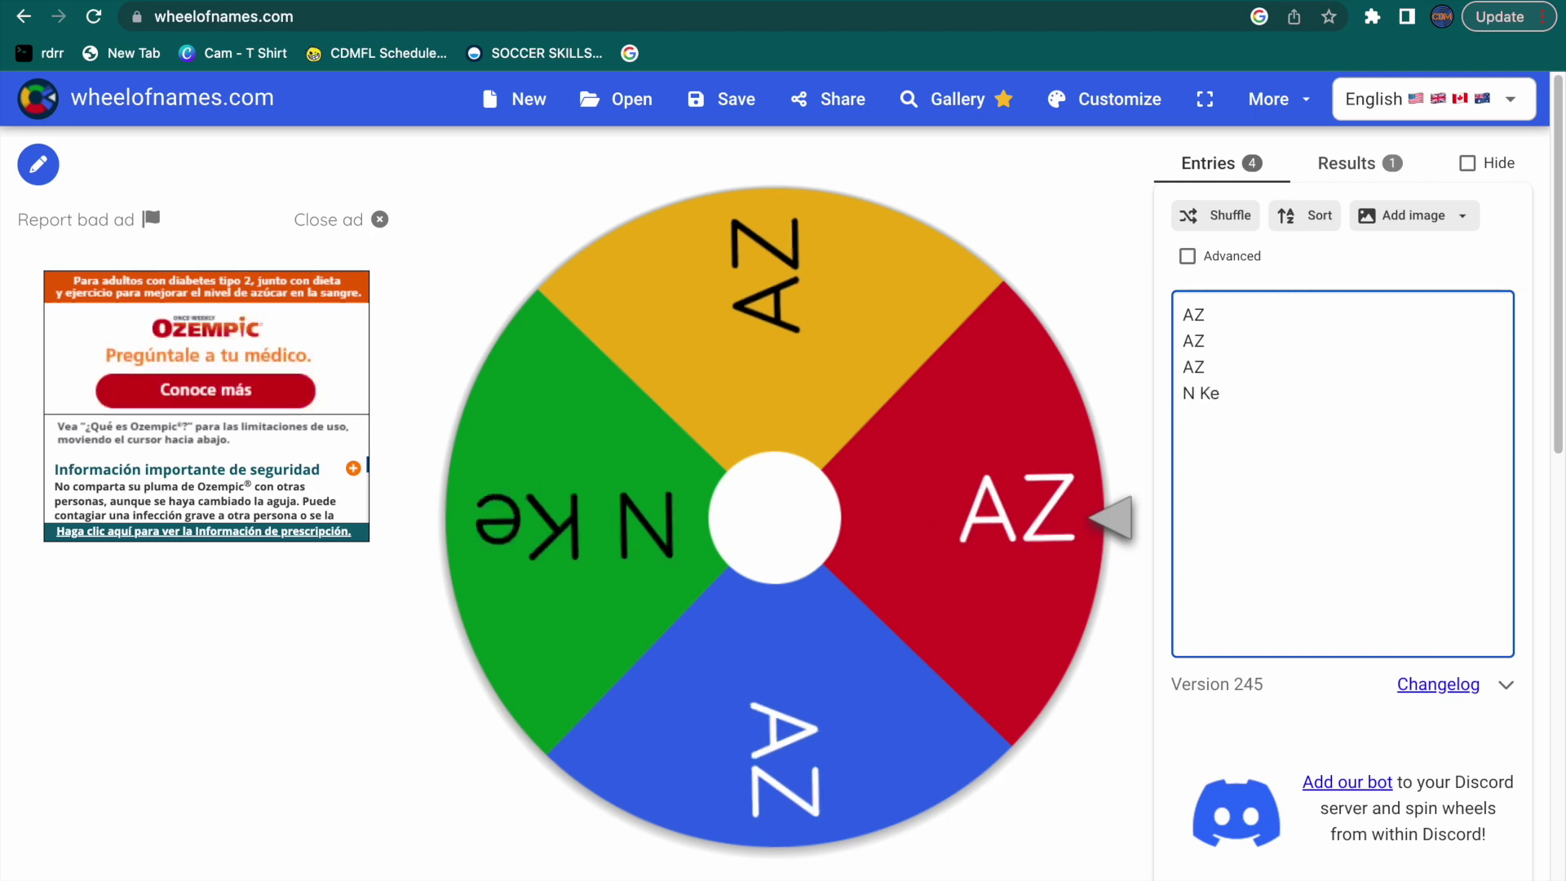
type("ntuck")
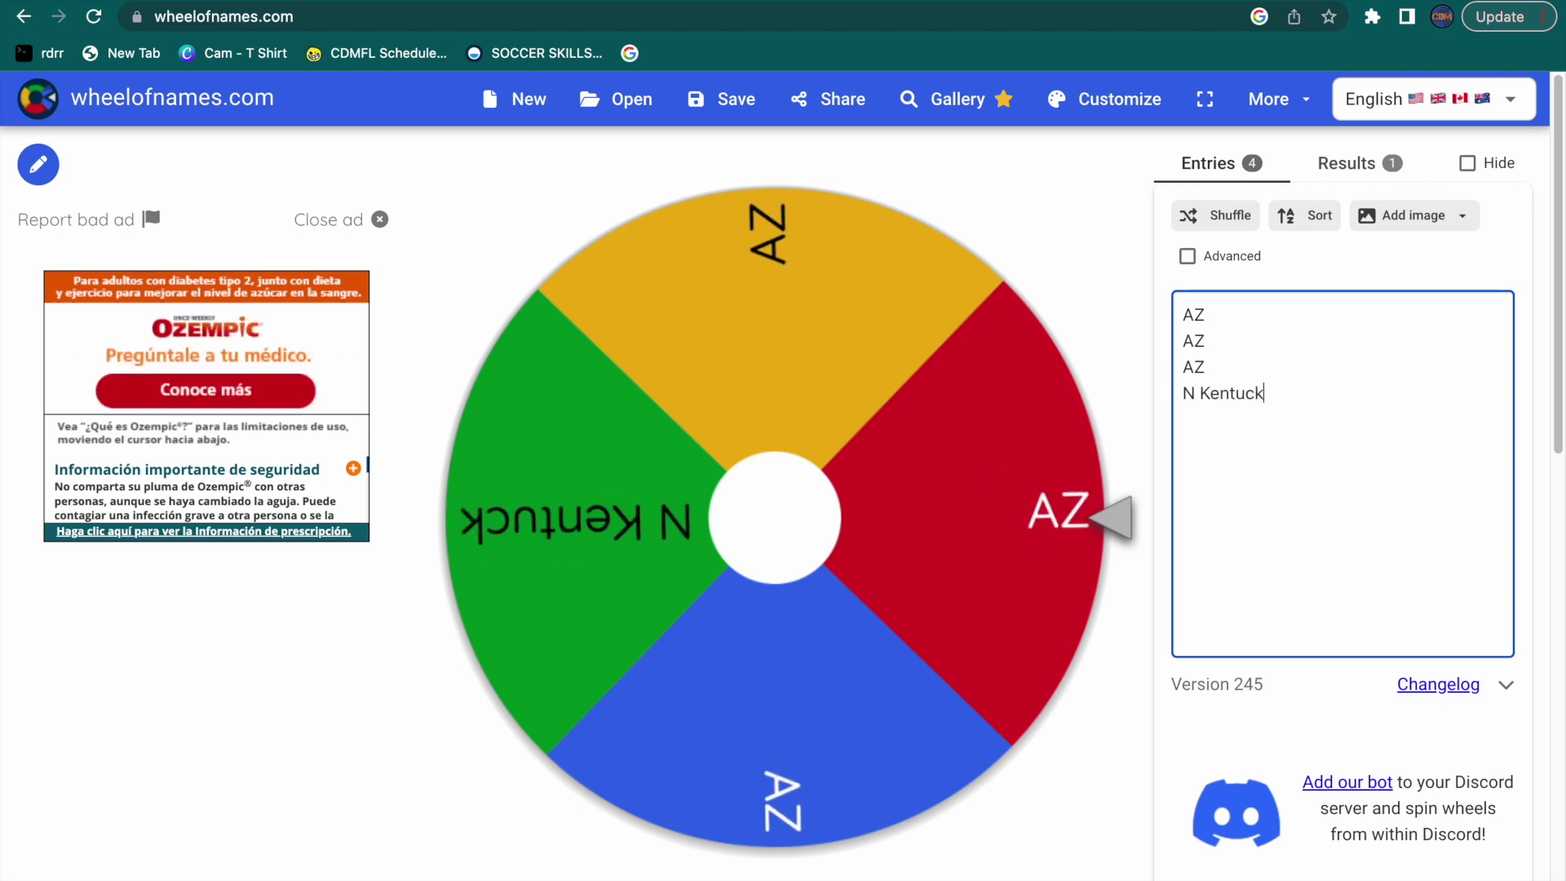
type("y")
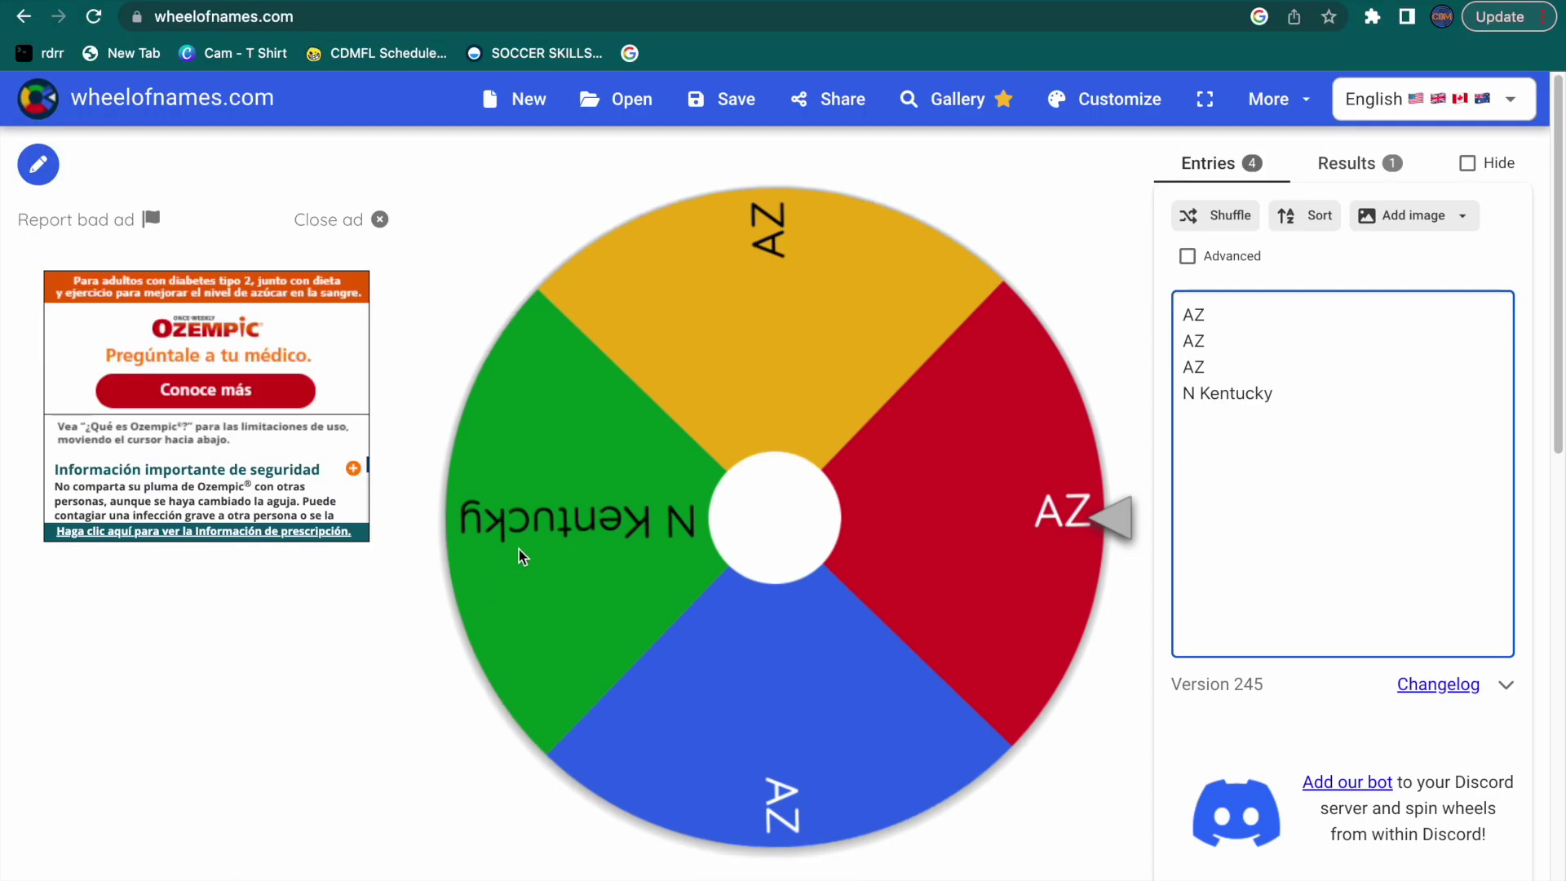
left_click(541, 536)
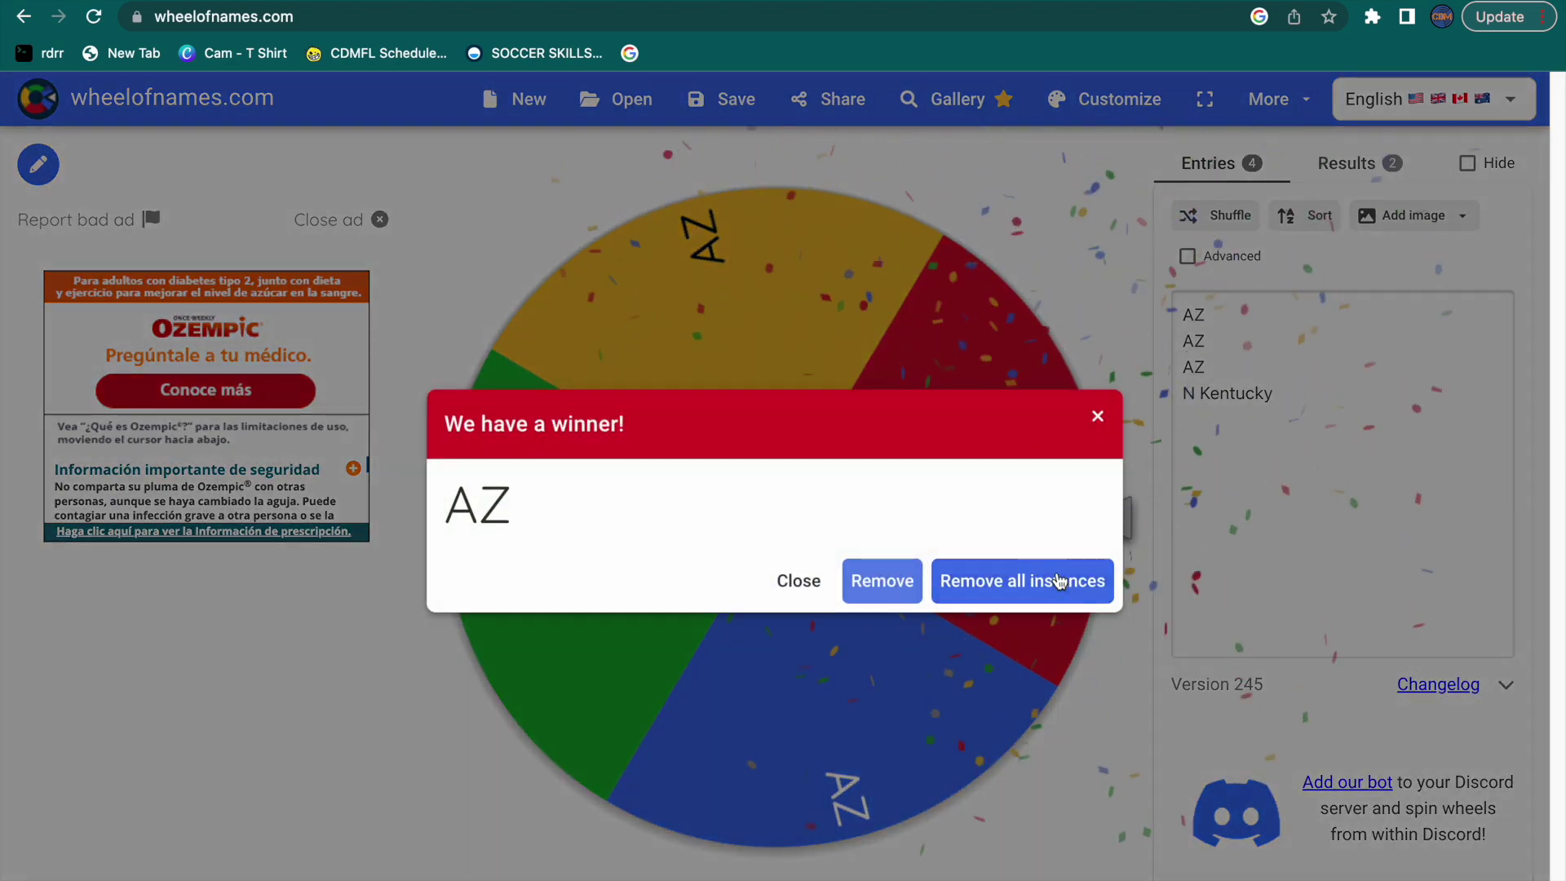
Step: Remove the AZ entries and delete N Kentucky to empty the wheel
left_click(1069, 577)
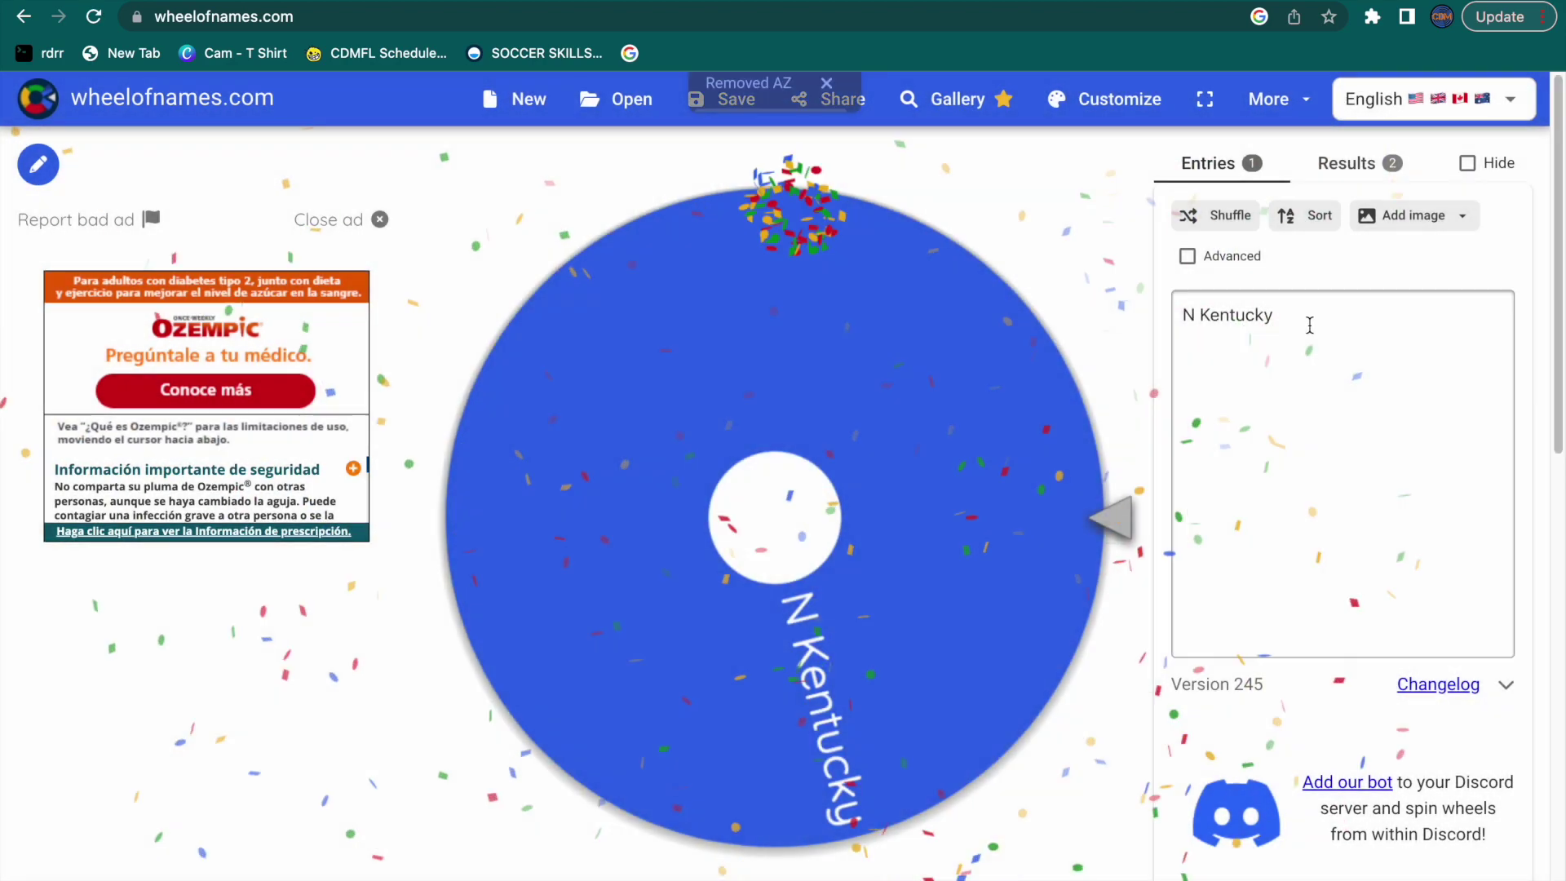
left_click(1285, 329)
key("super+a")
key("BackSpace")
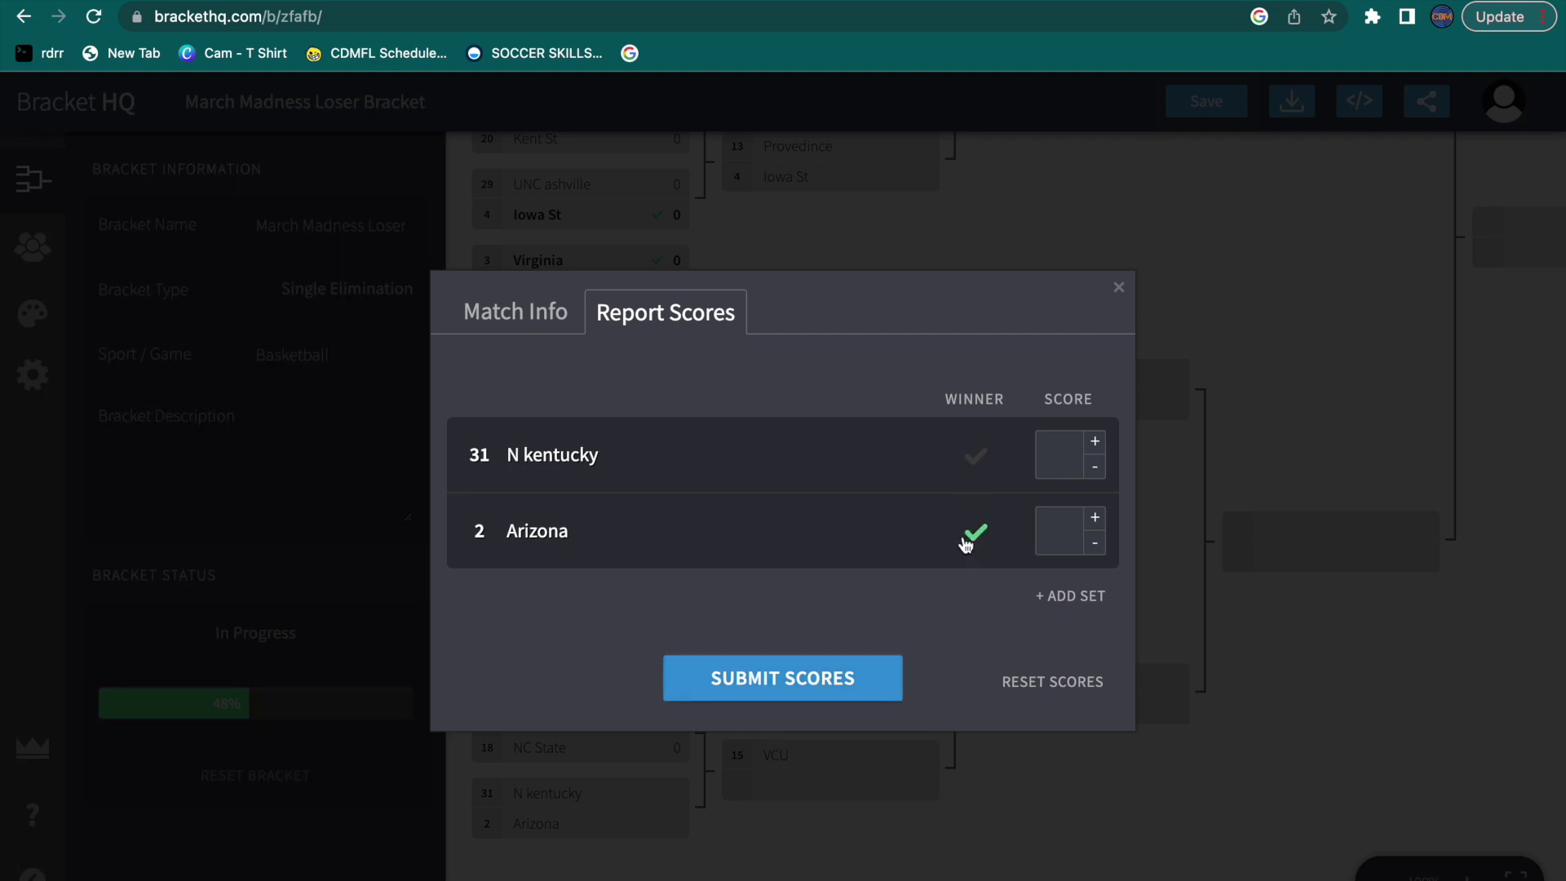
Step: Submit Arizona as winner, then open the purde vs Oral roberts match scores
left_click(811, 699)
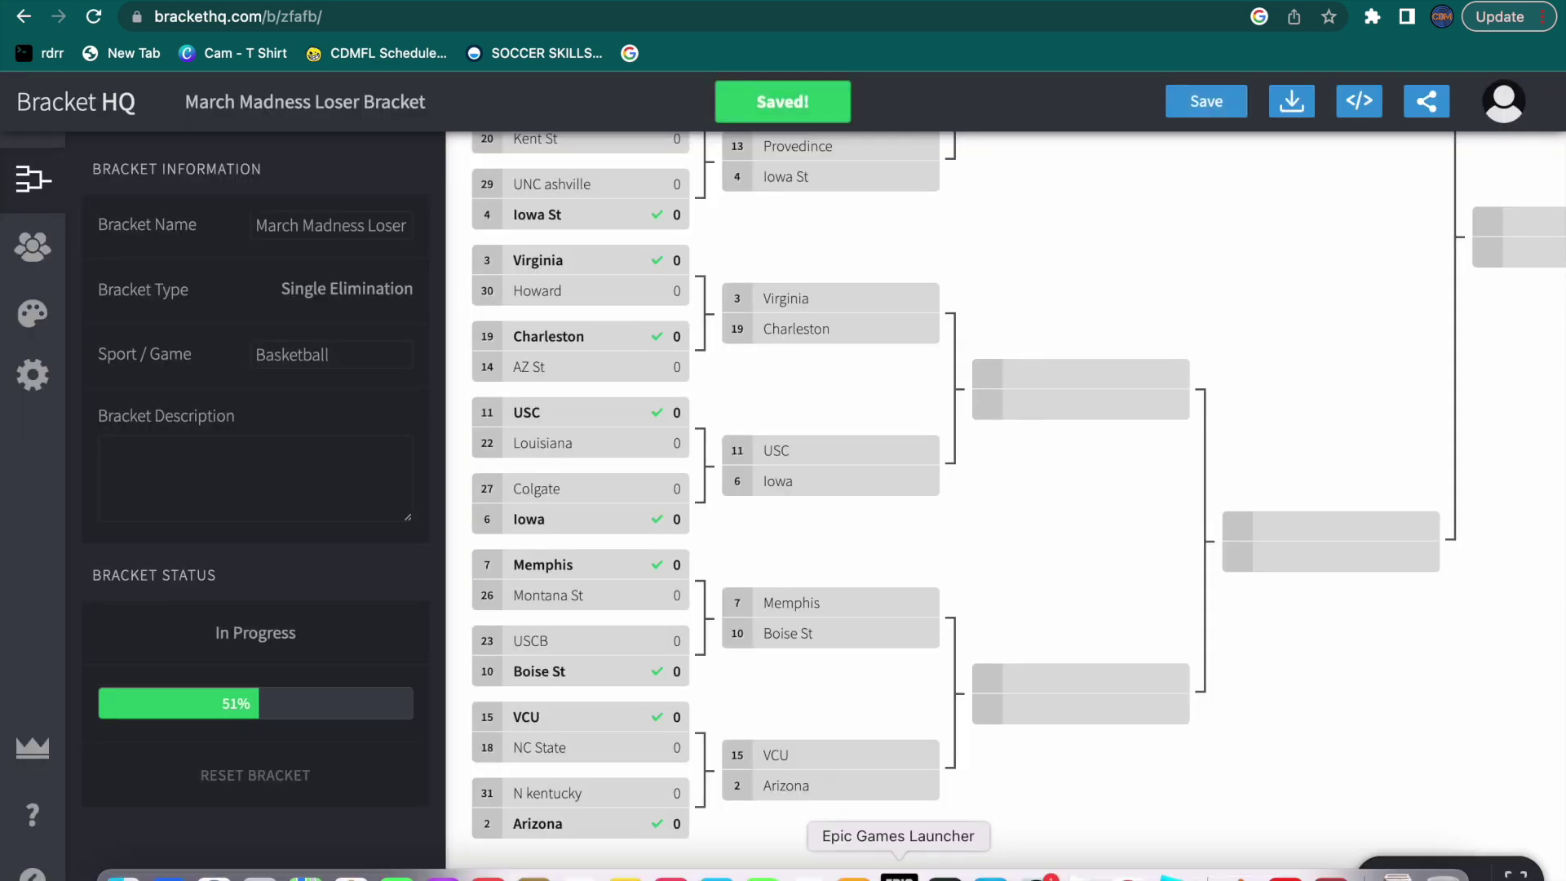
scroll(812, 454, "up", 6)
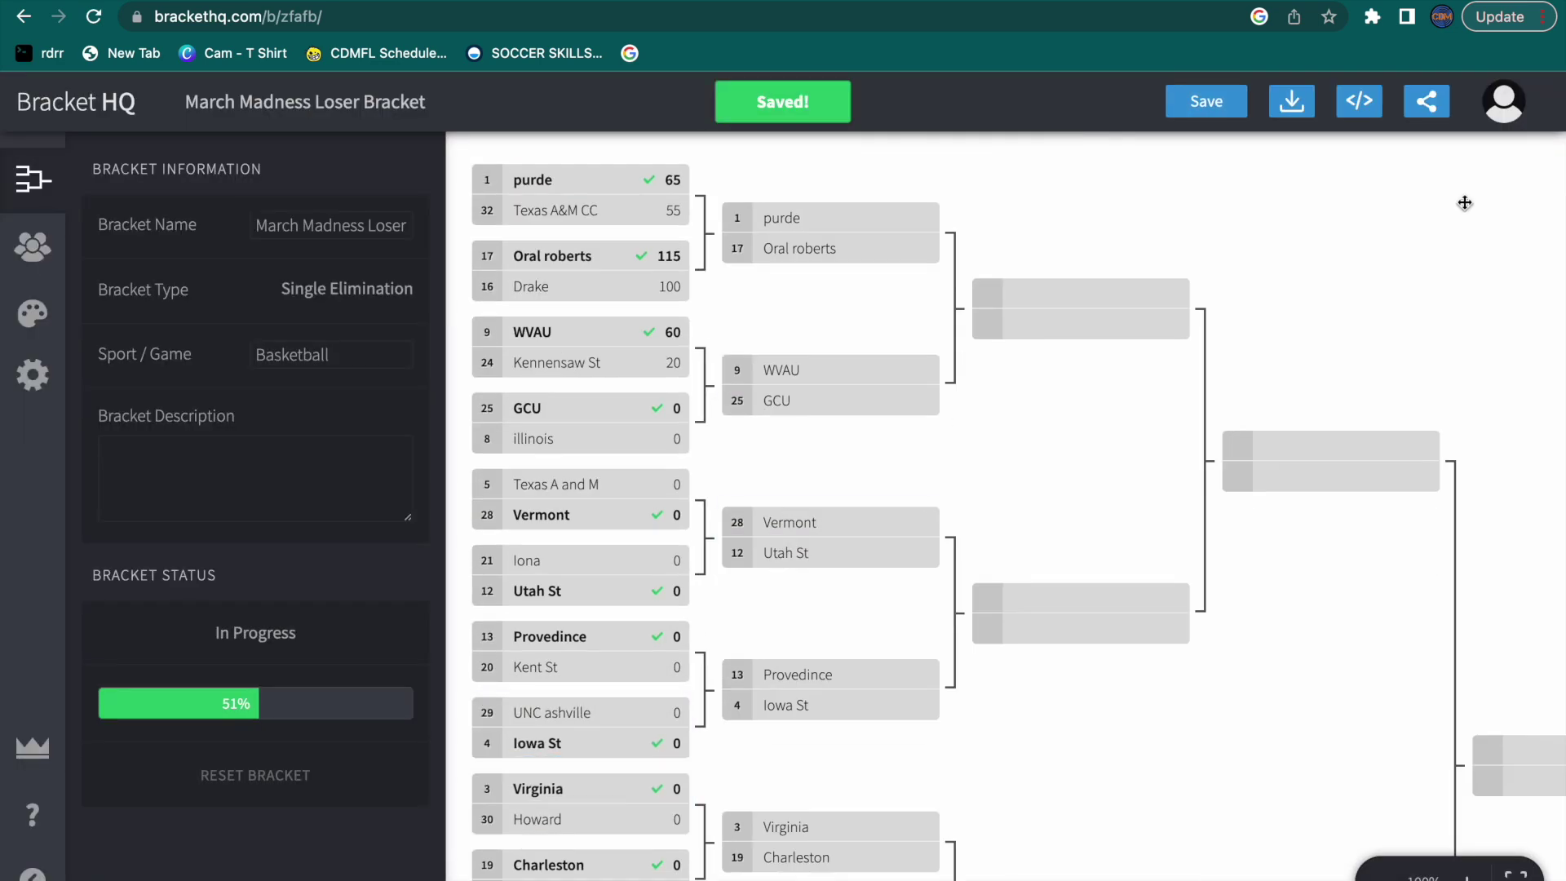
left_click(791, 234)
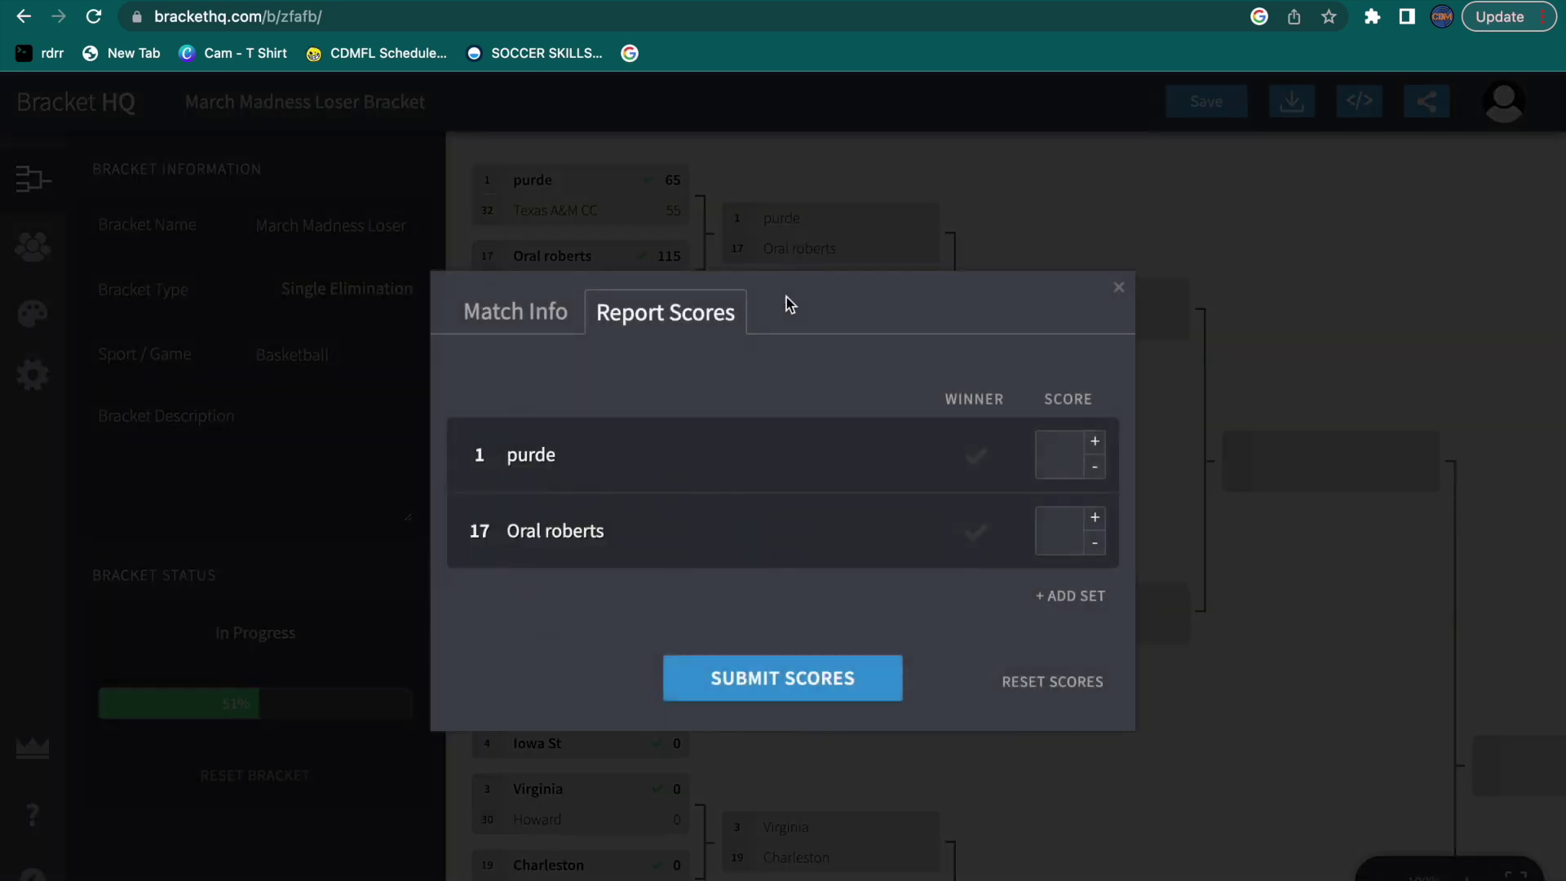
Step: Check the purde vs Oral roberts date and location details, then return to score reporting
mouse_move(734, 4)
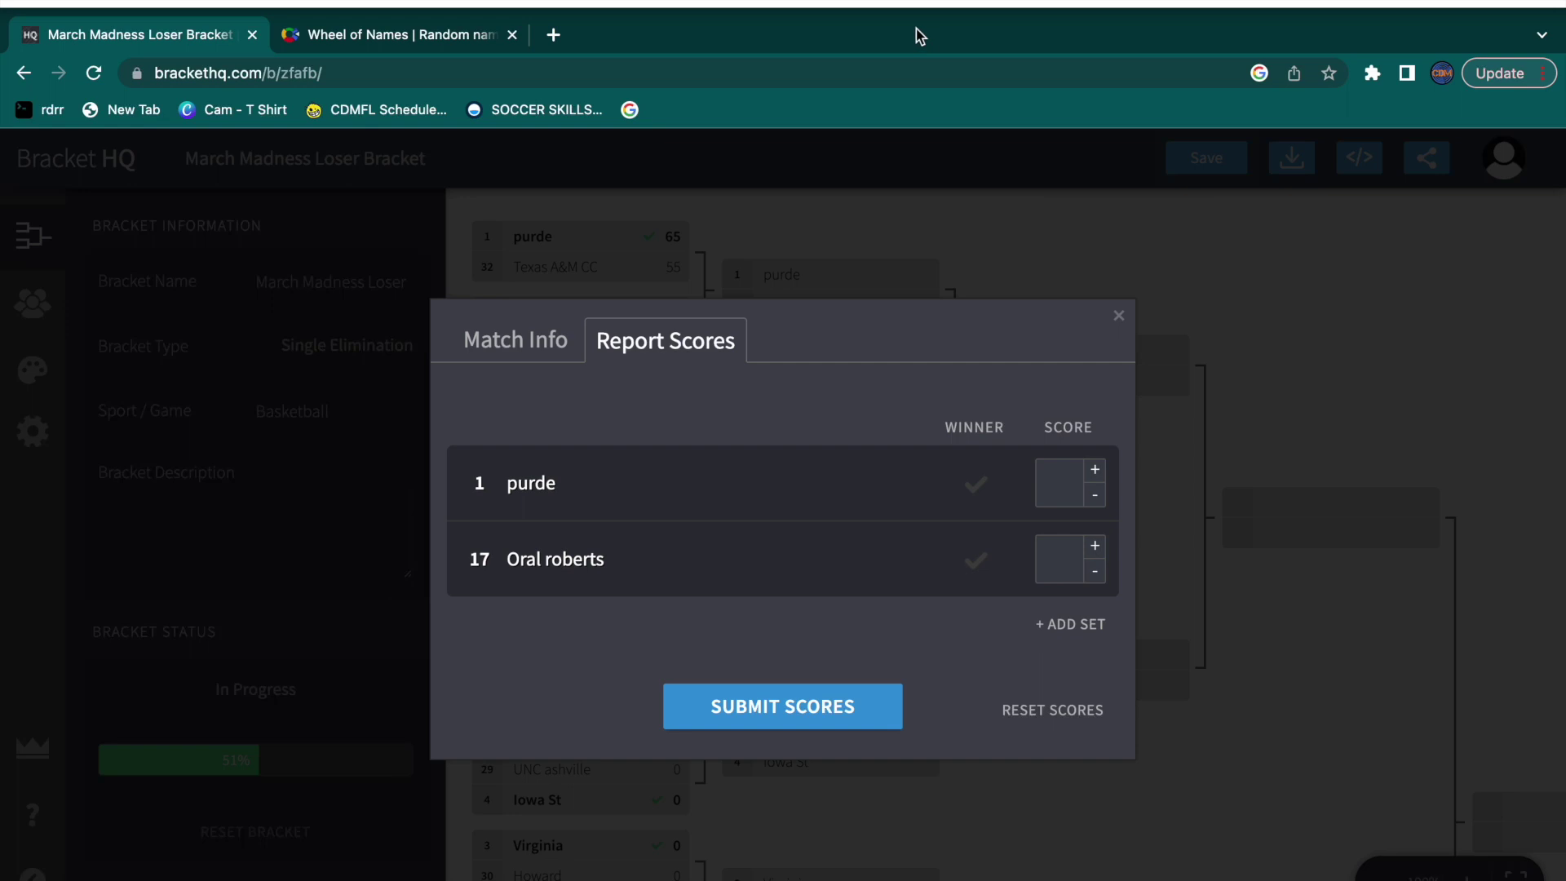
left_click(559, 318)
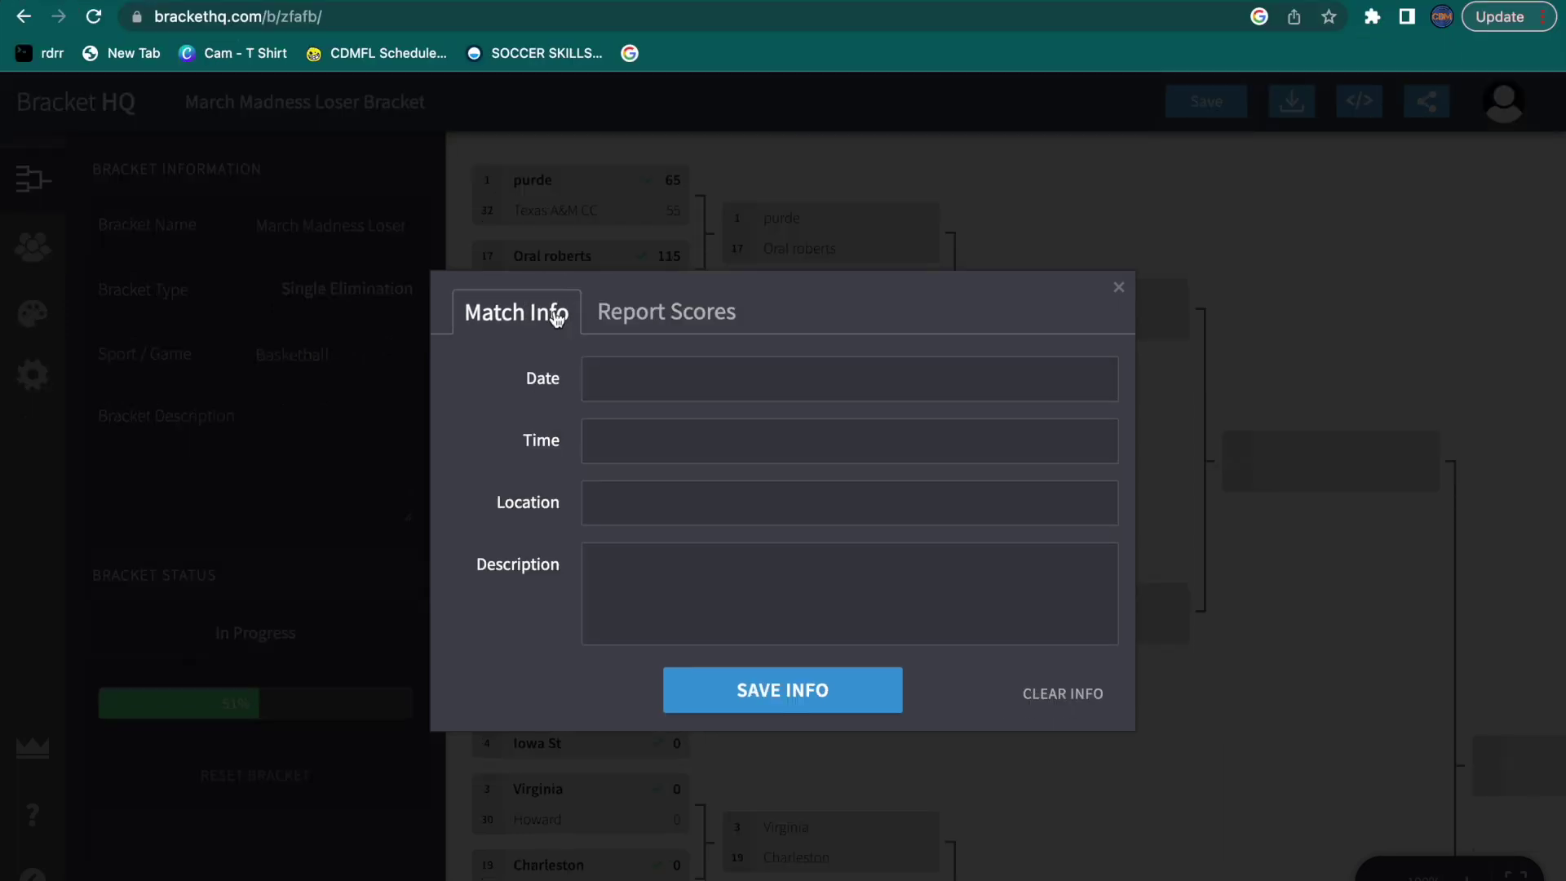
left_click(626, 325)
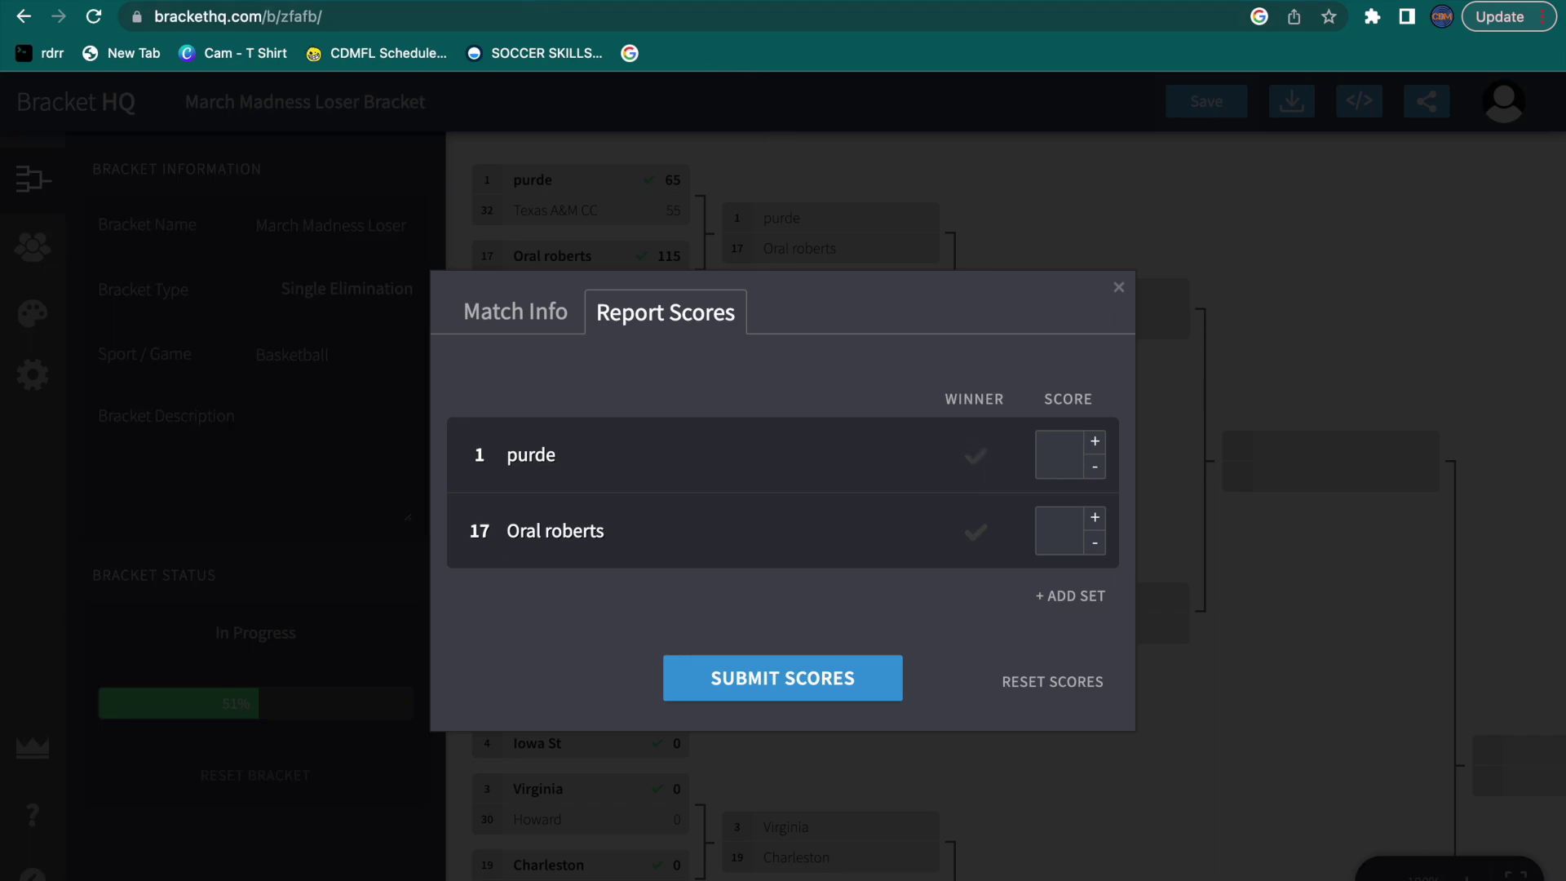
left_click(477, 1)
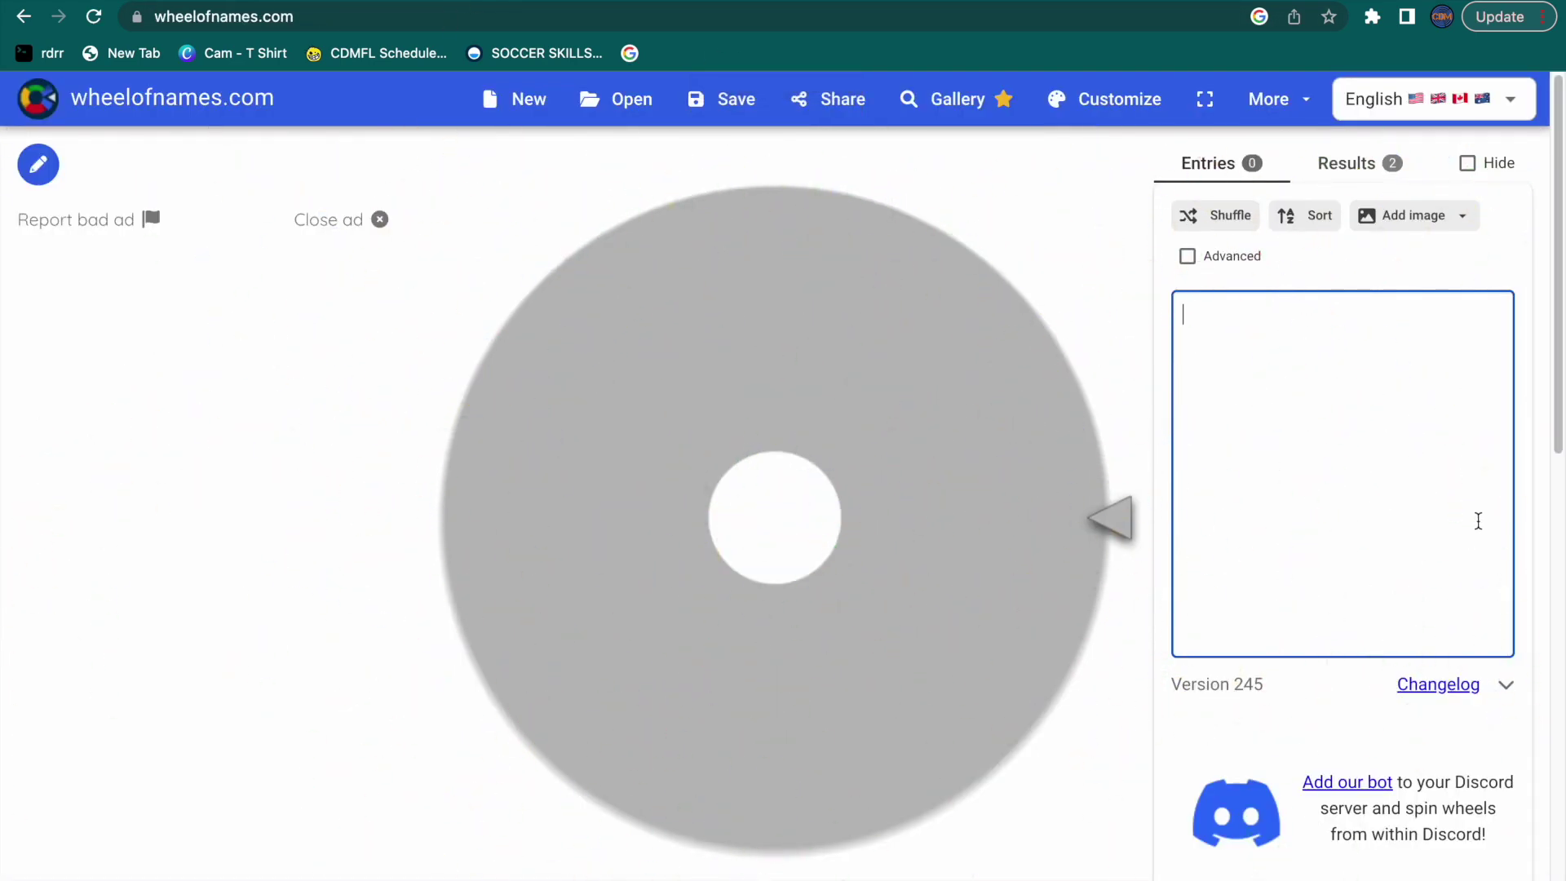
type("pi")
key("BackSpace")
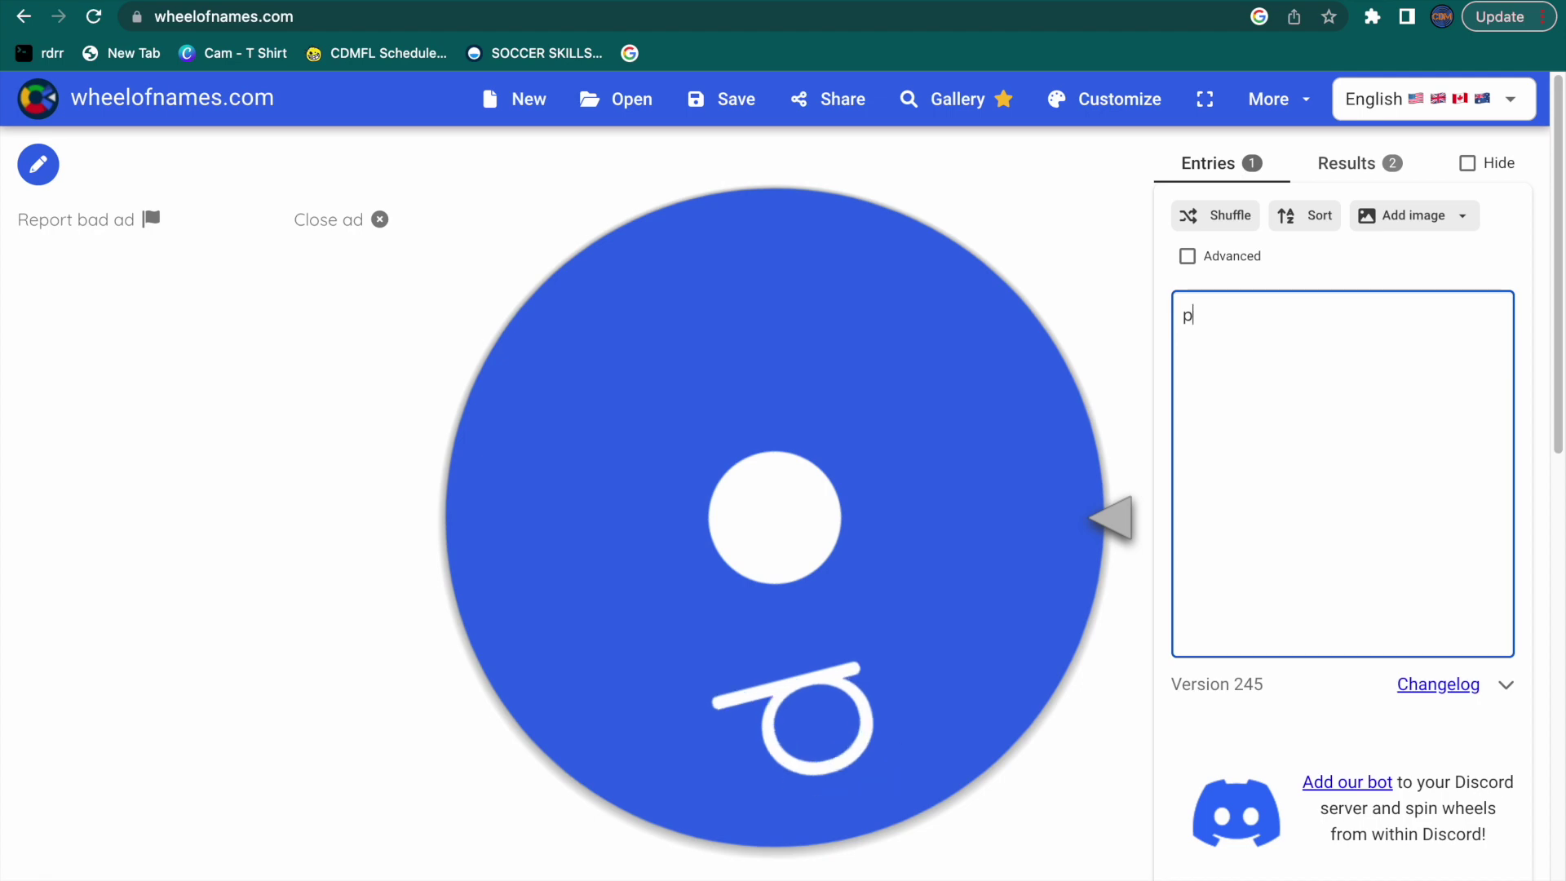
type("urde")
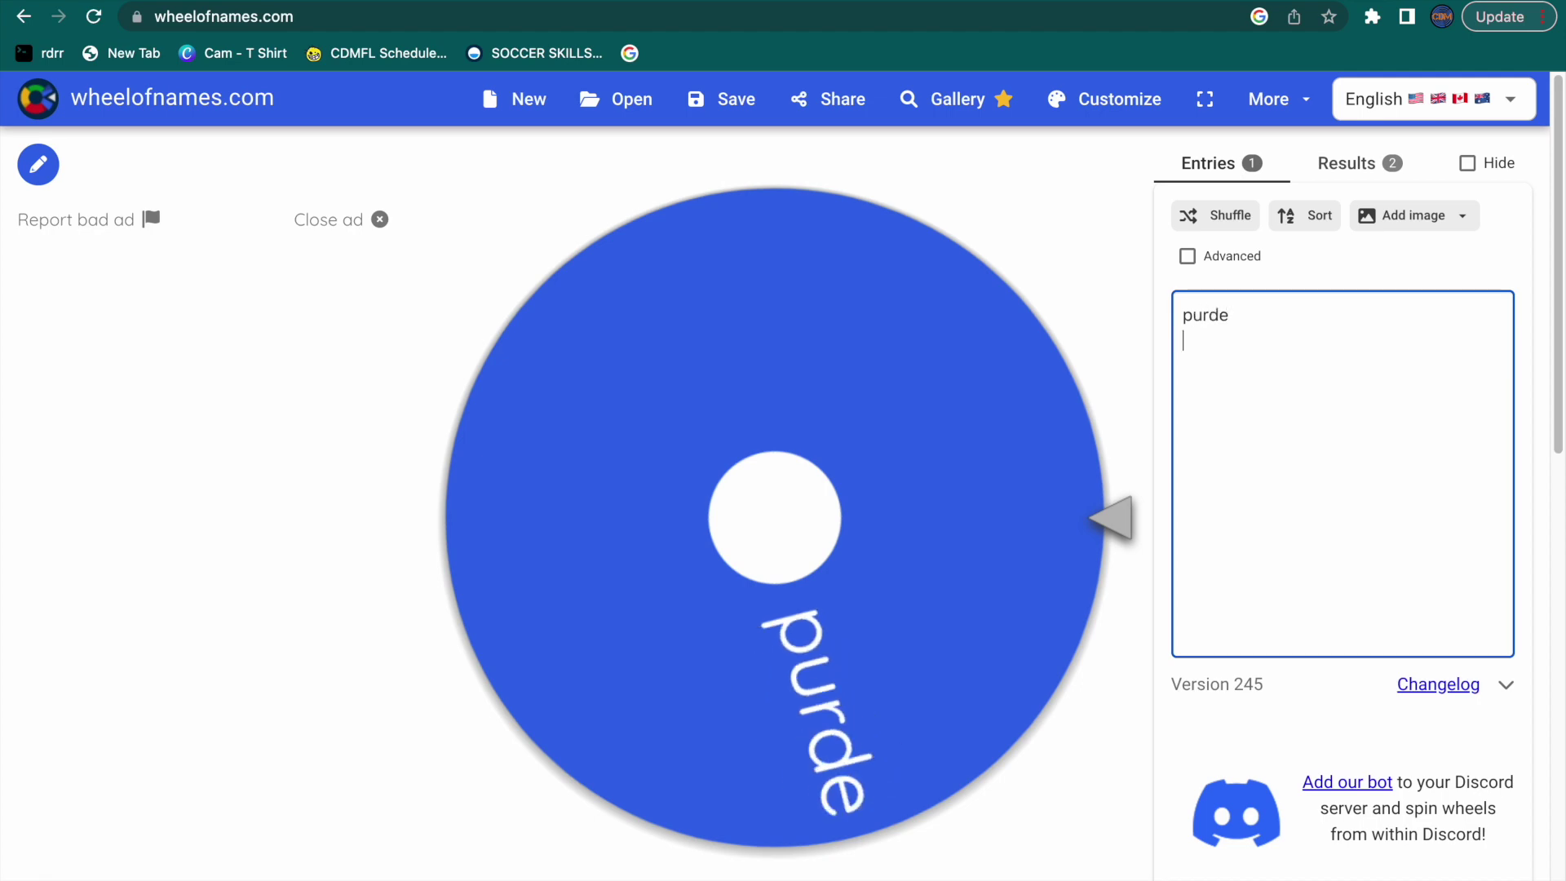
type("purde O roberts")
key("ctrl+Return")
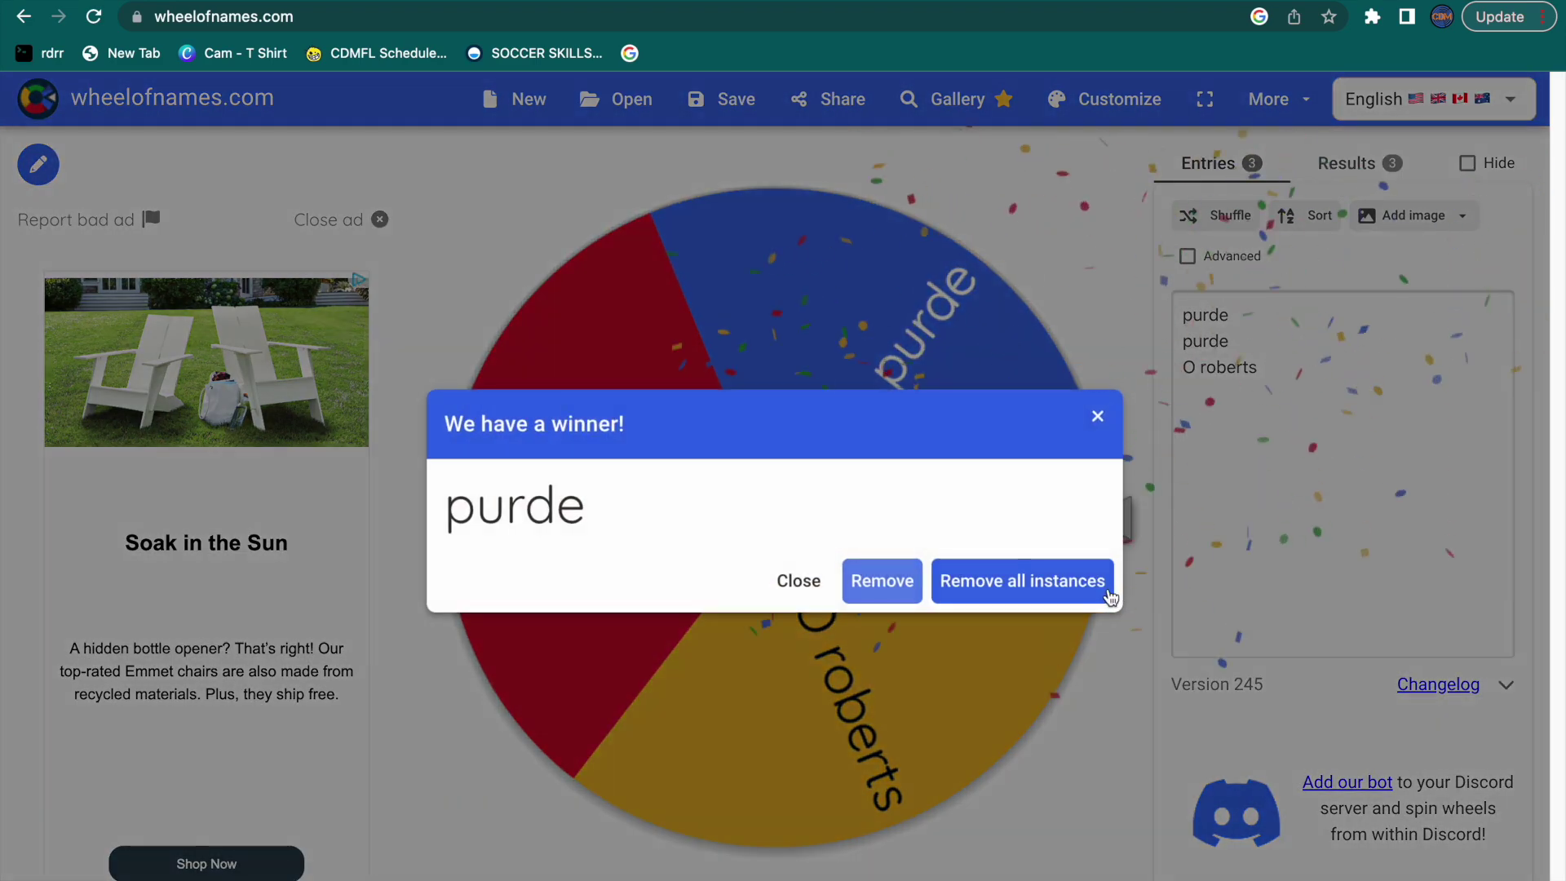
left_click(1097, 581)
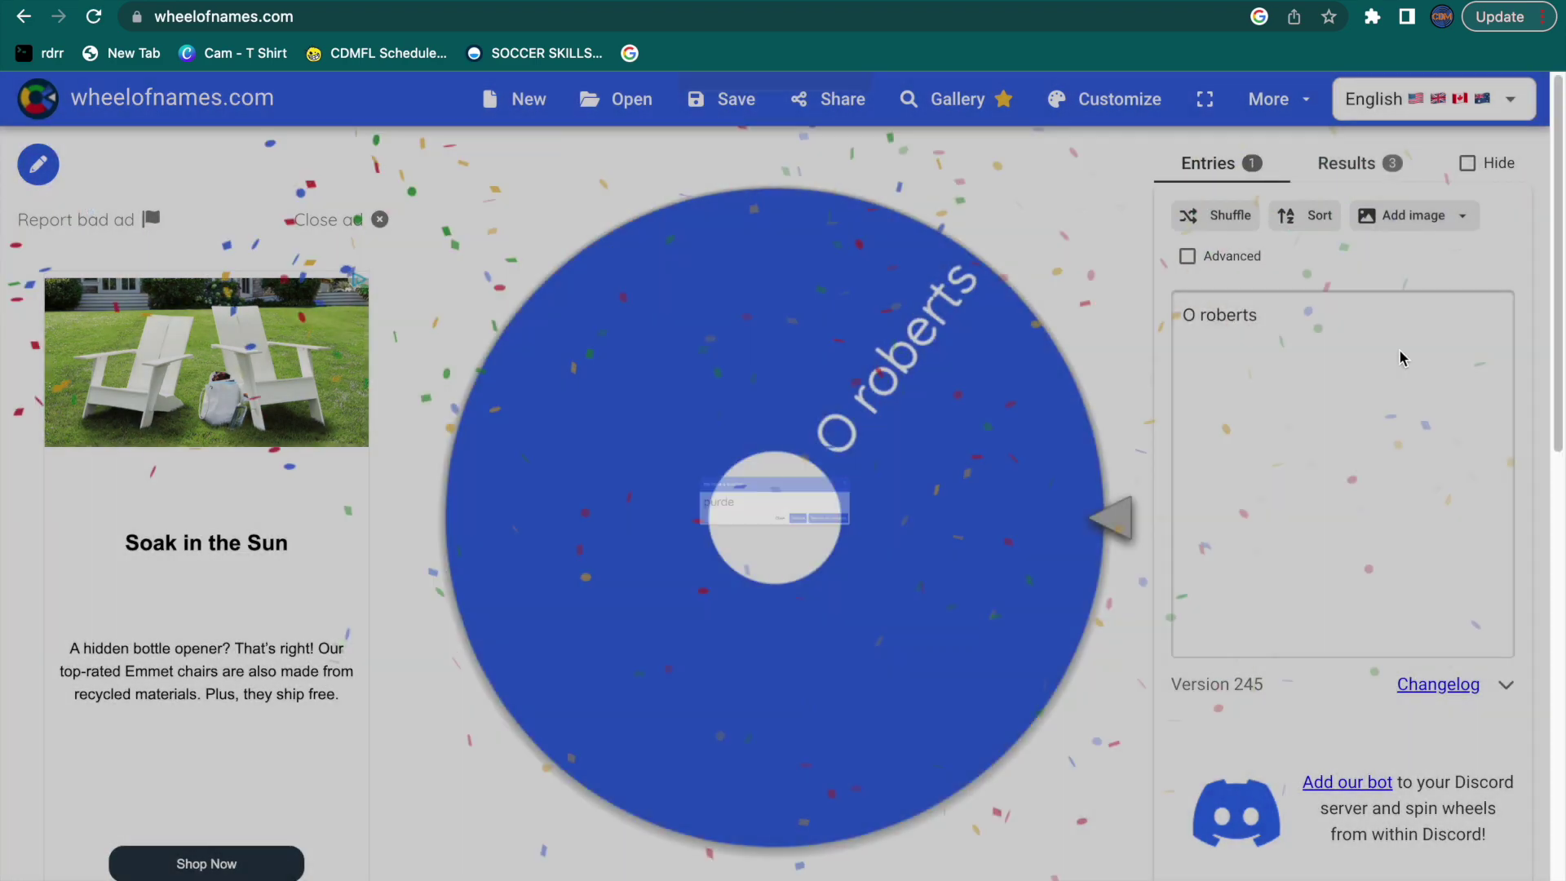
left_click(1293, 336)
key("ctrl+a")
key("BackSpace")
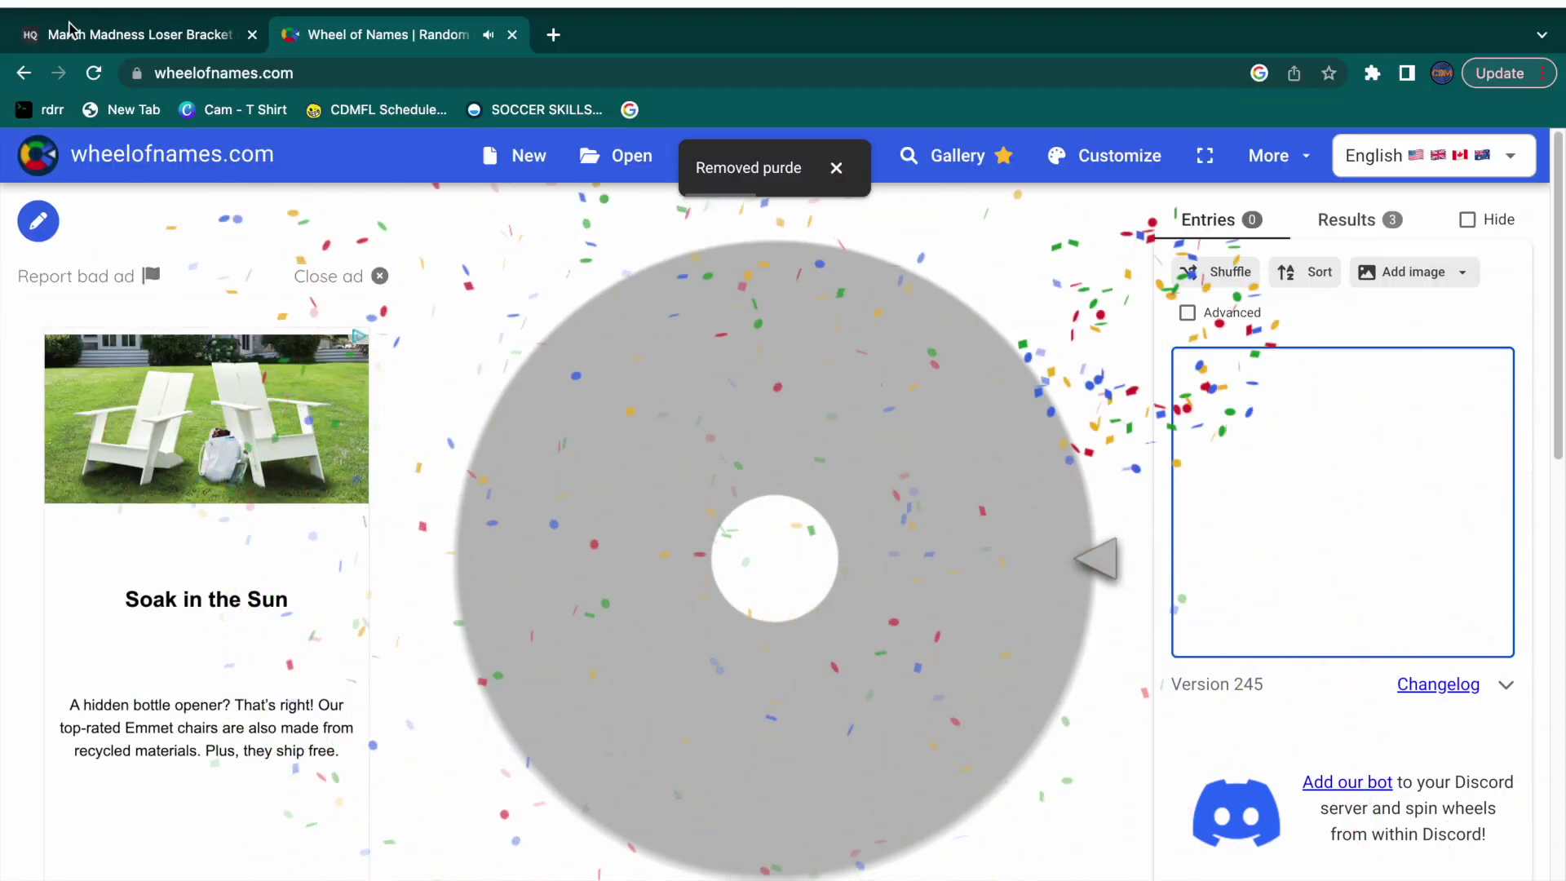
Step: Bring up Bracket HQ's score reporting dialog for WVAU vs GCU, then return to the wheel
left_click(49, 28)
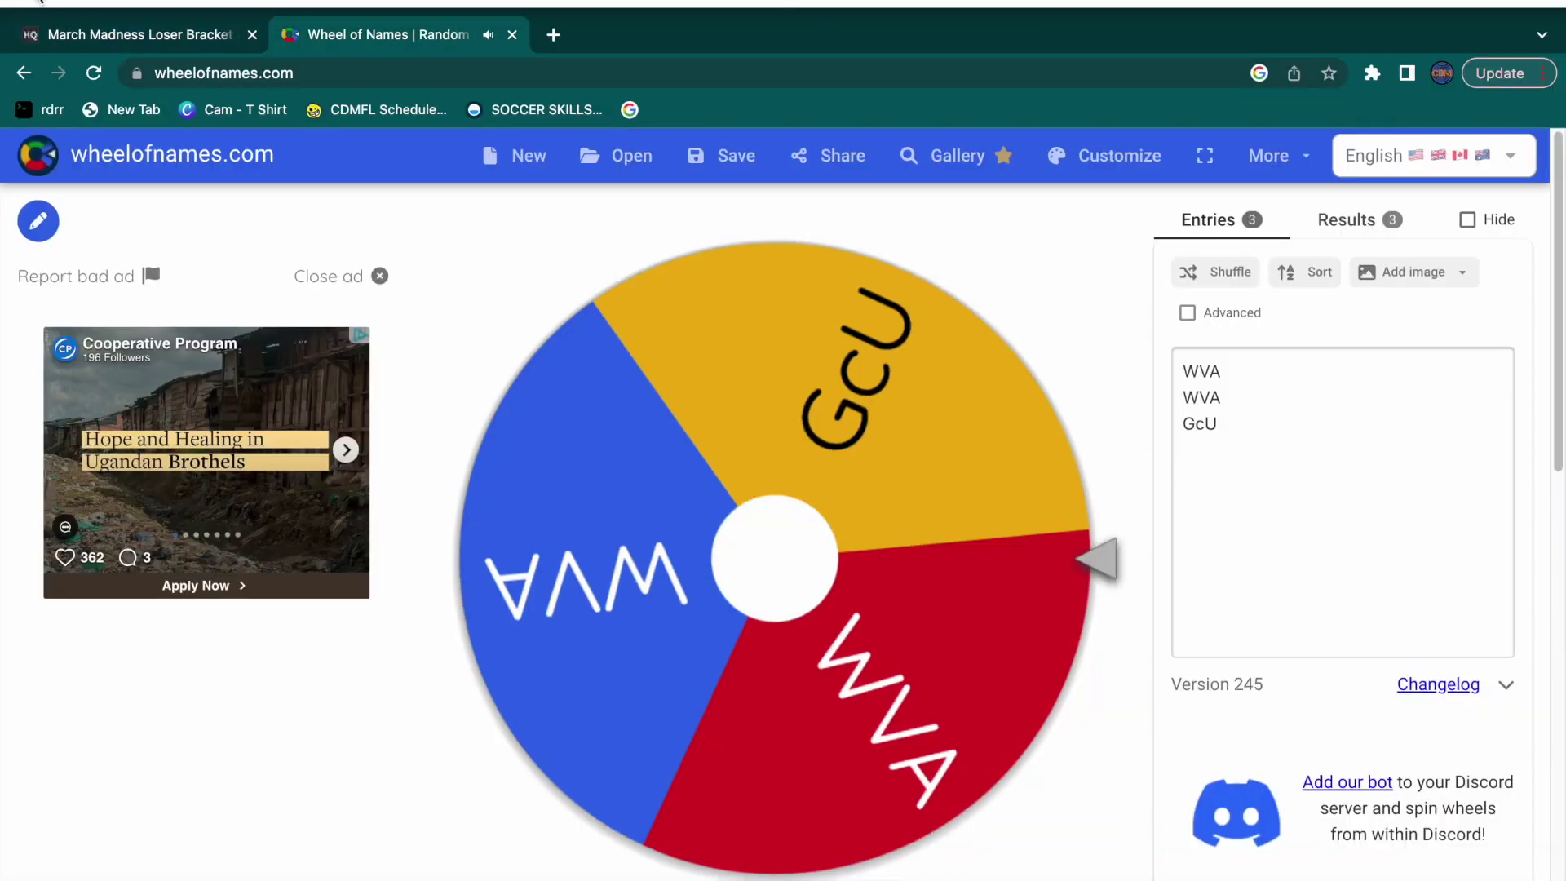
left_click(41, 34)
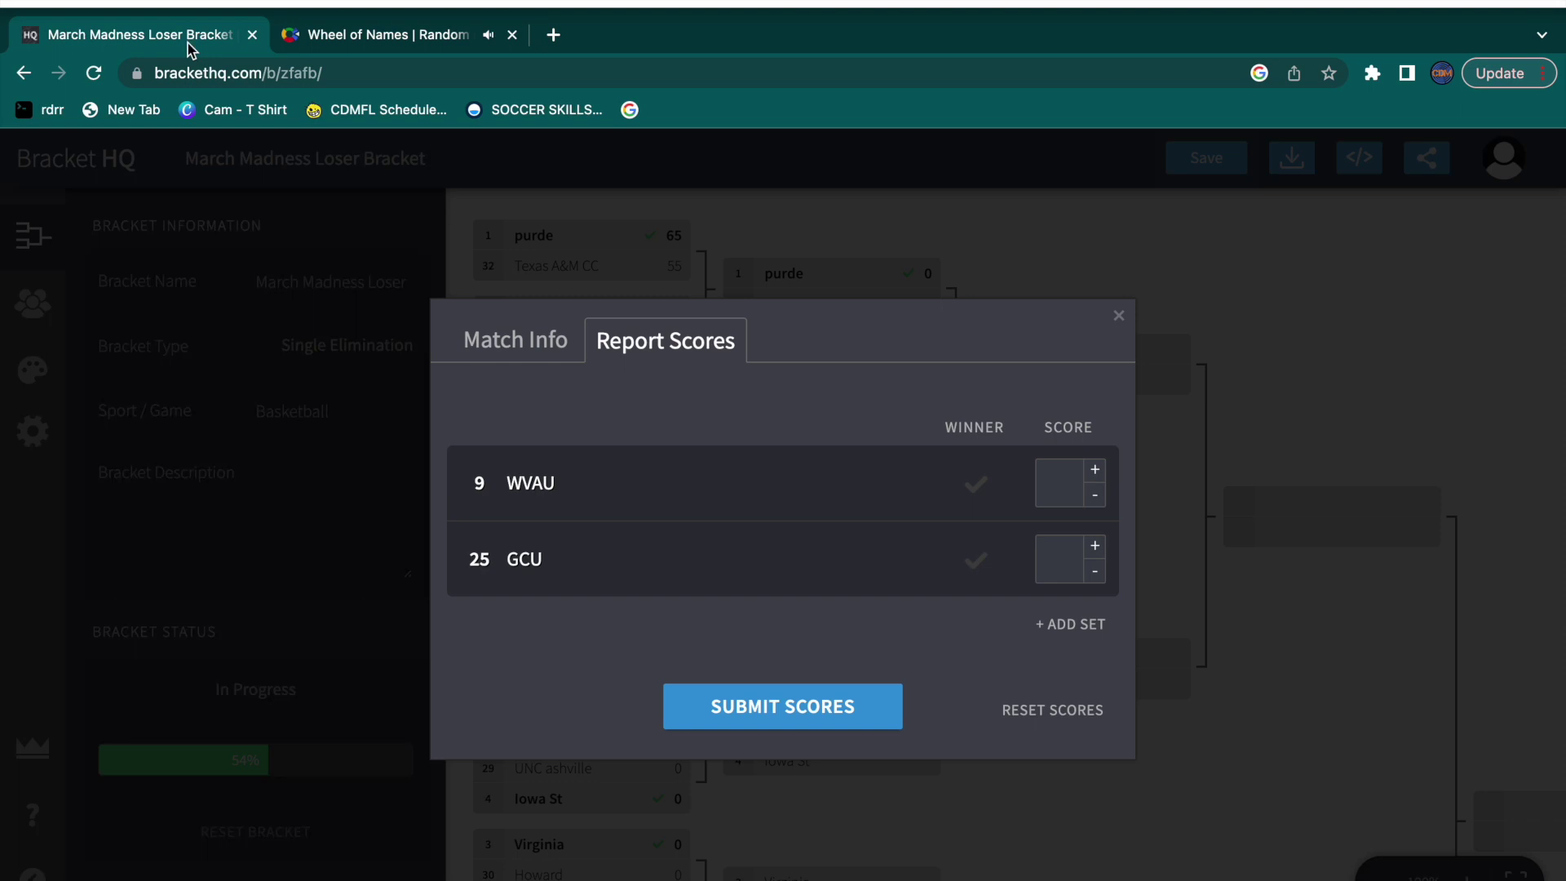
left_click(311, 25)
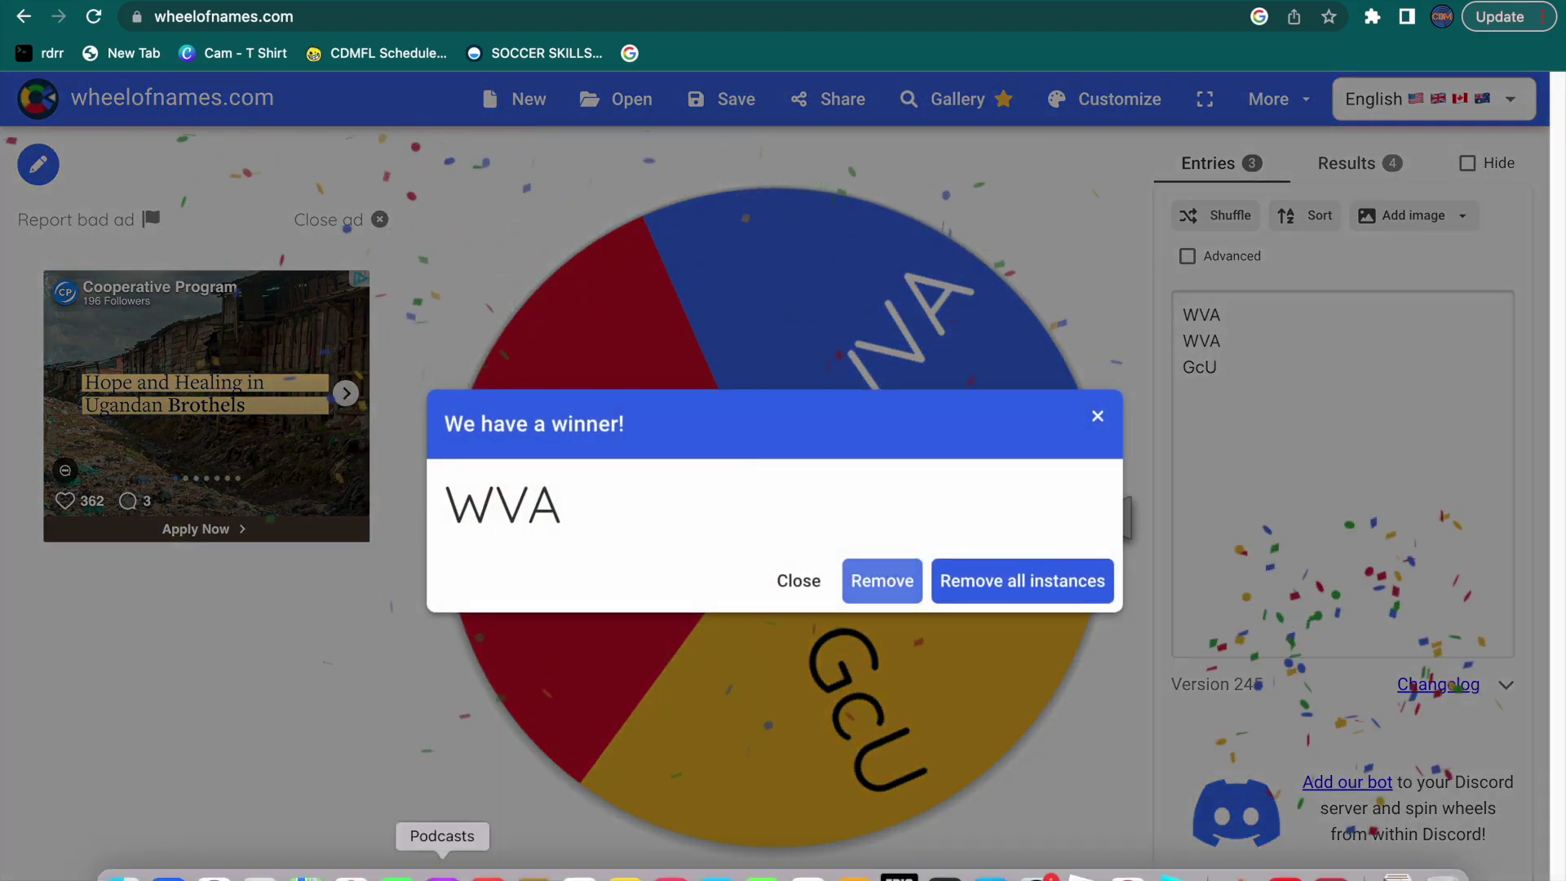
Step: After WVA wins, remove one WVA entry and delete the remaining entries
left_click(864, 567)
scroll(962, 497, "down", 15)
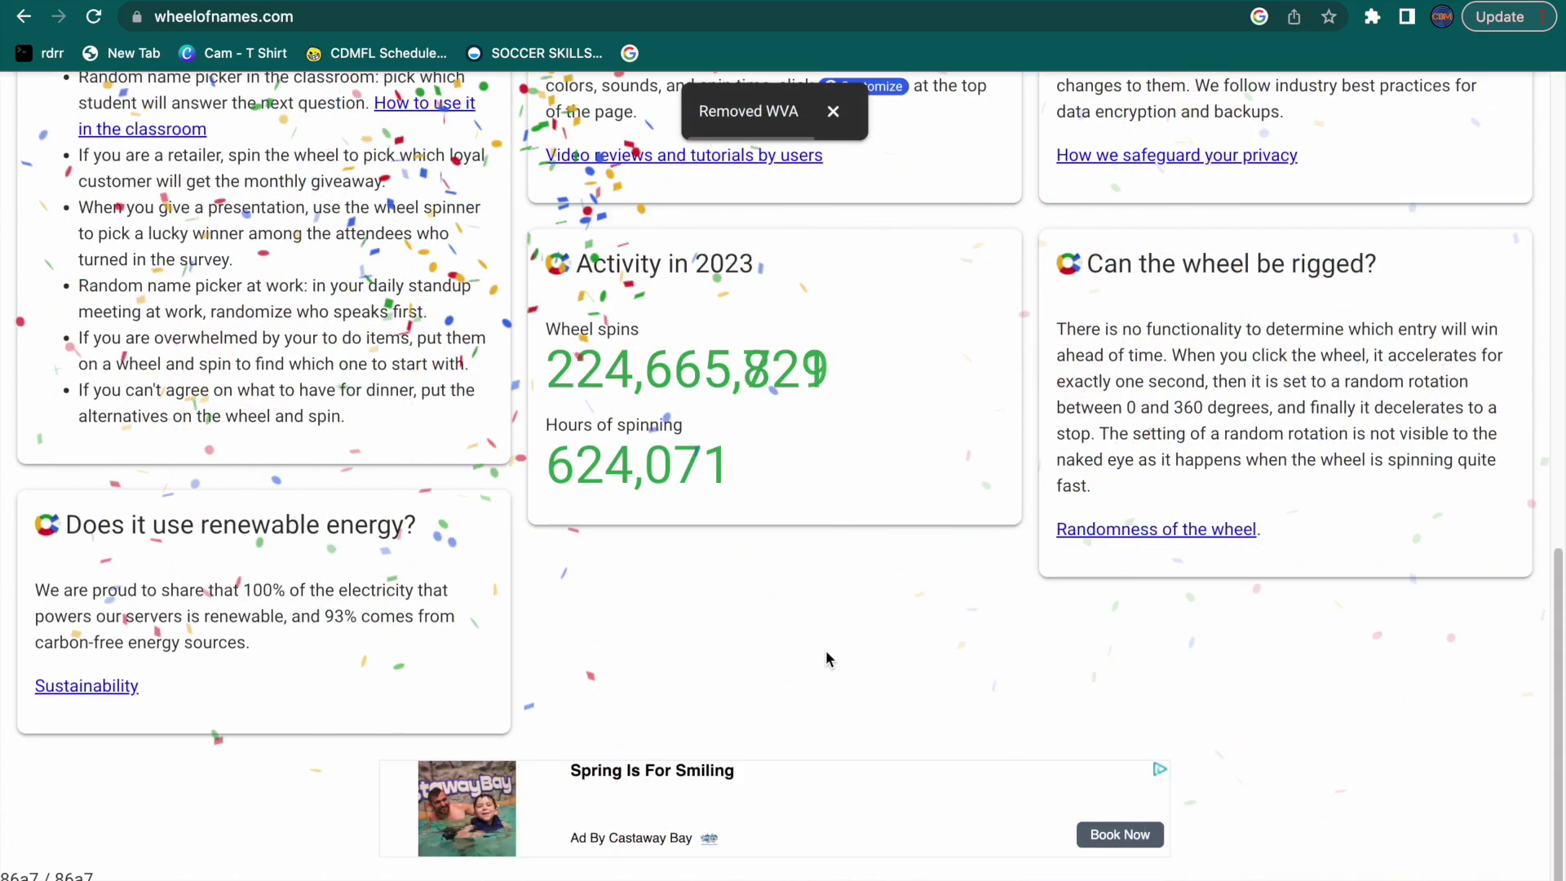
scroll(828, 657, "up", 15)
left_click(1284, 482)
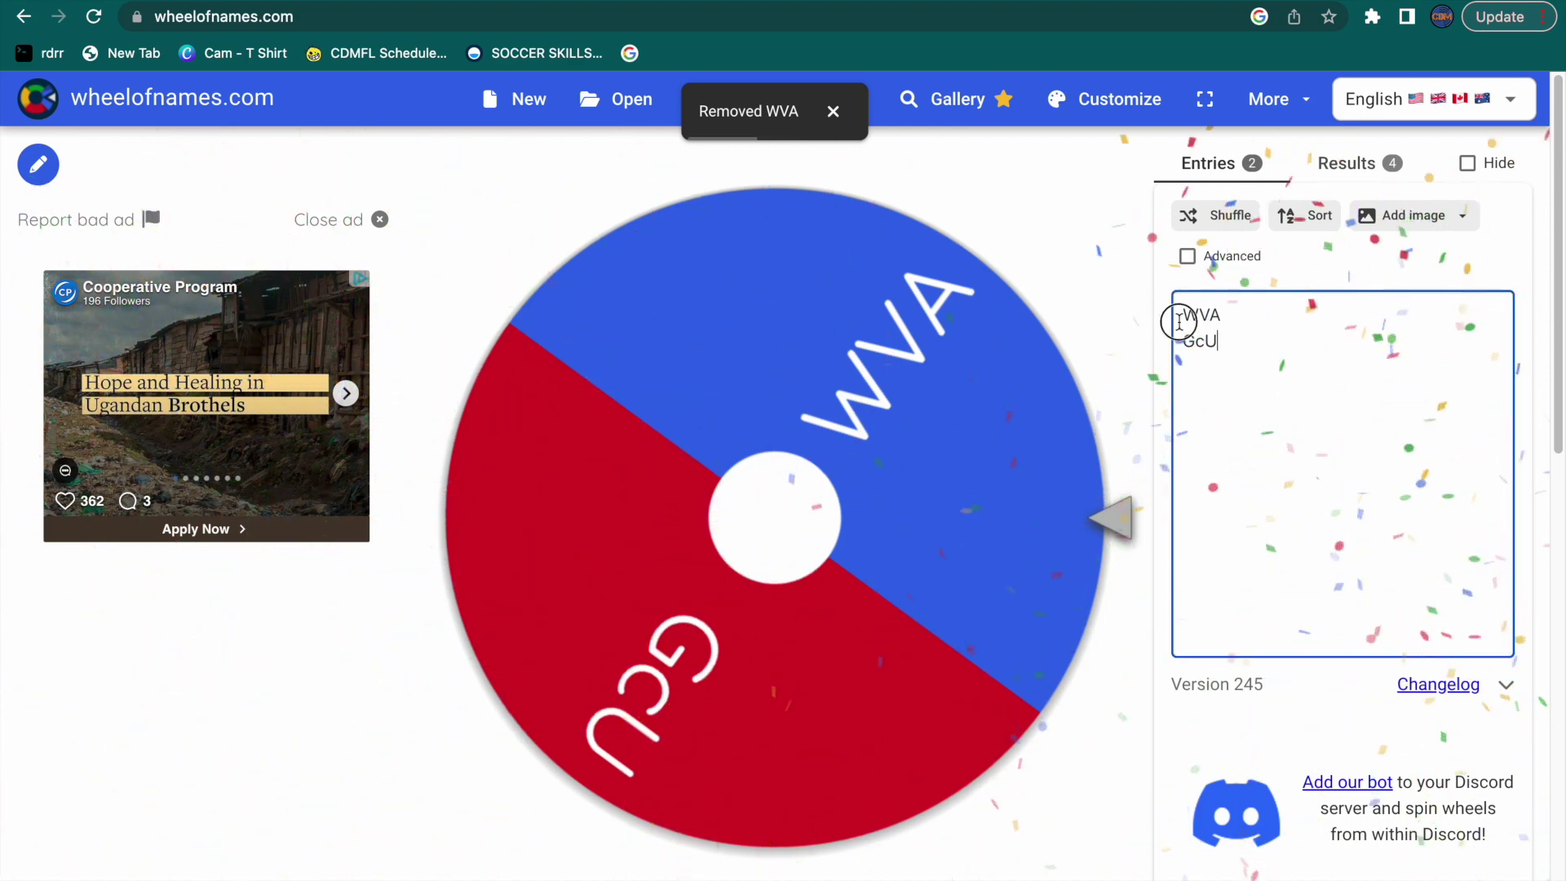
key("super+a")
key("BackSpace")
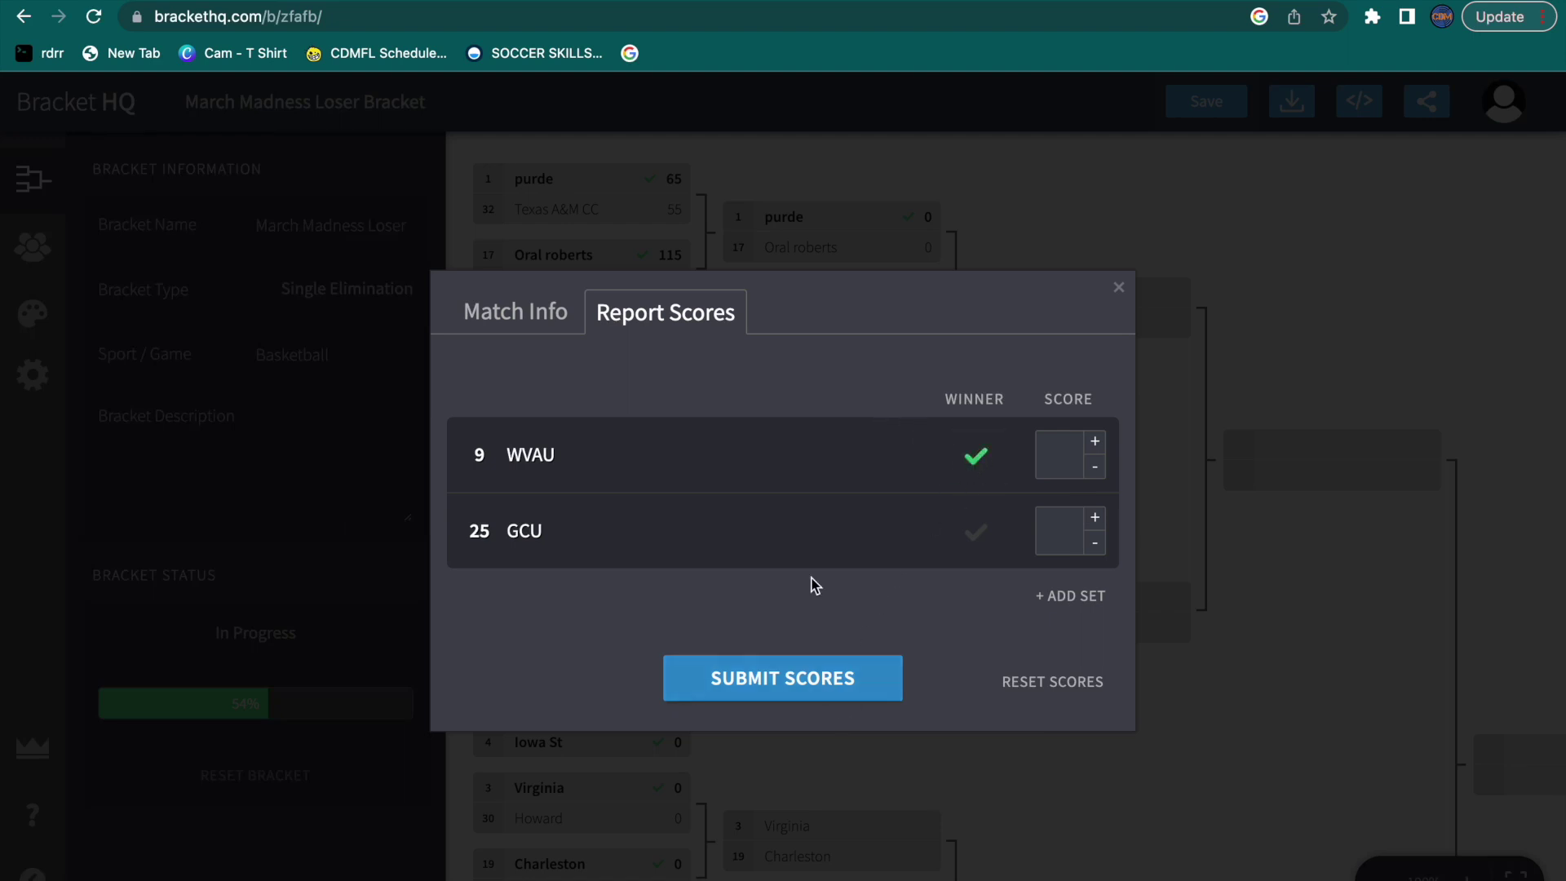
Step: Submit WVAU as winner over GCU and open scoring for the Vermont vs Utah St match
left_click(779, 667)
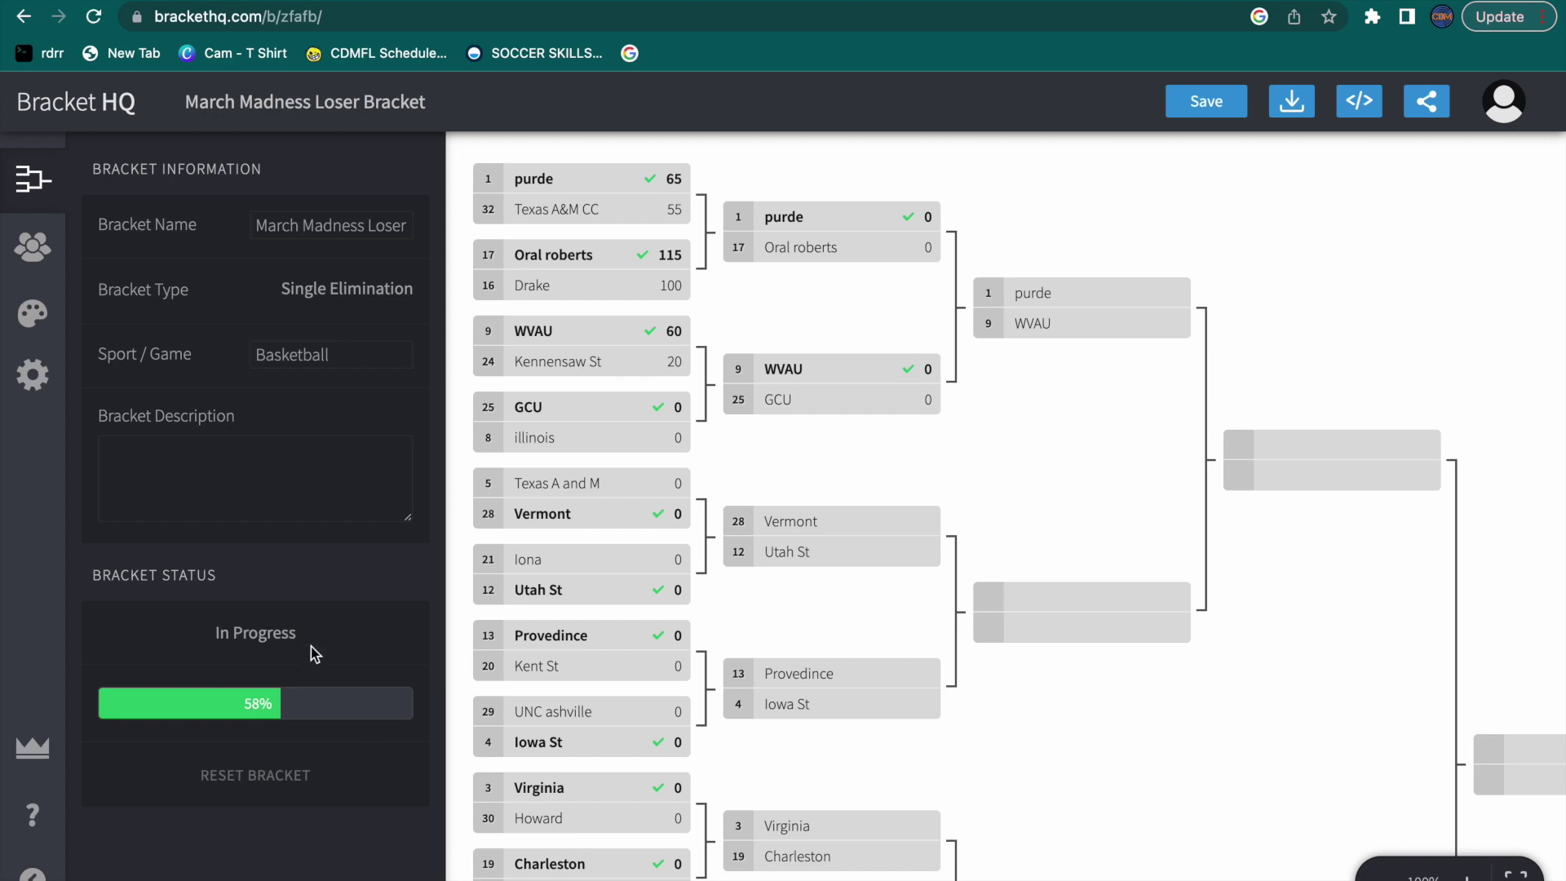
left_click(843, 568)
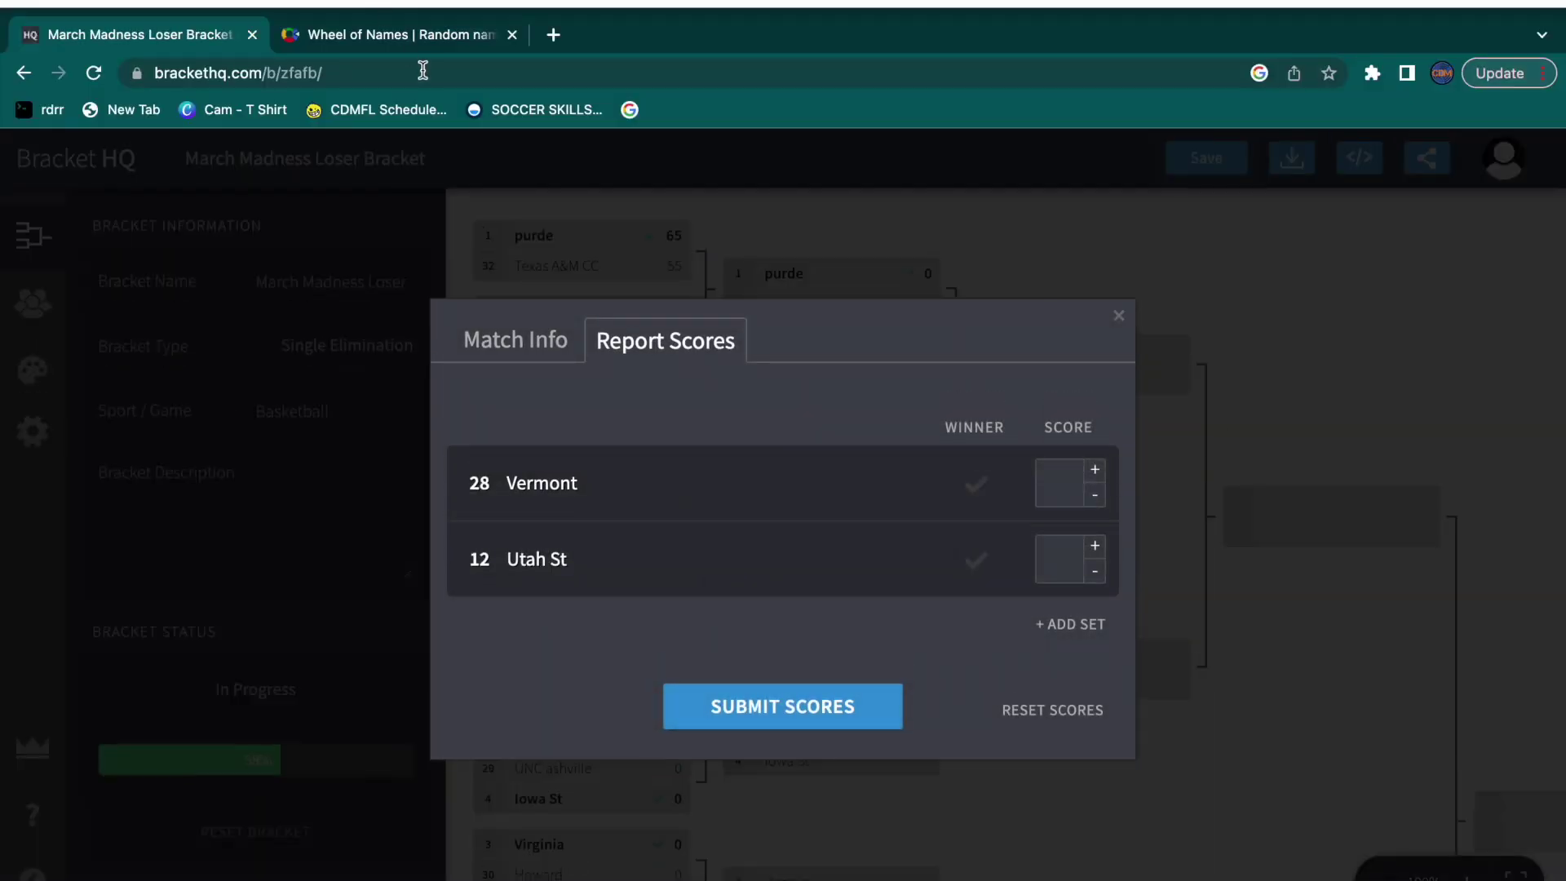
left_click(427, 37)
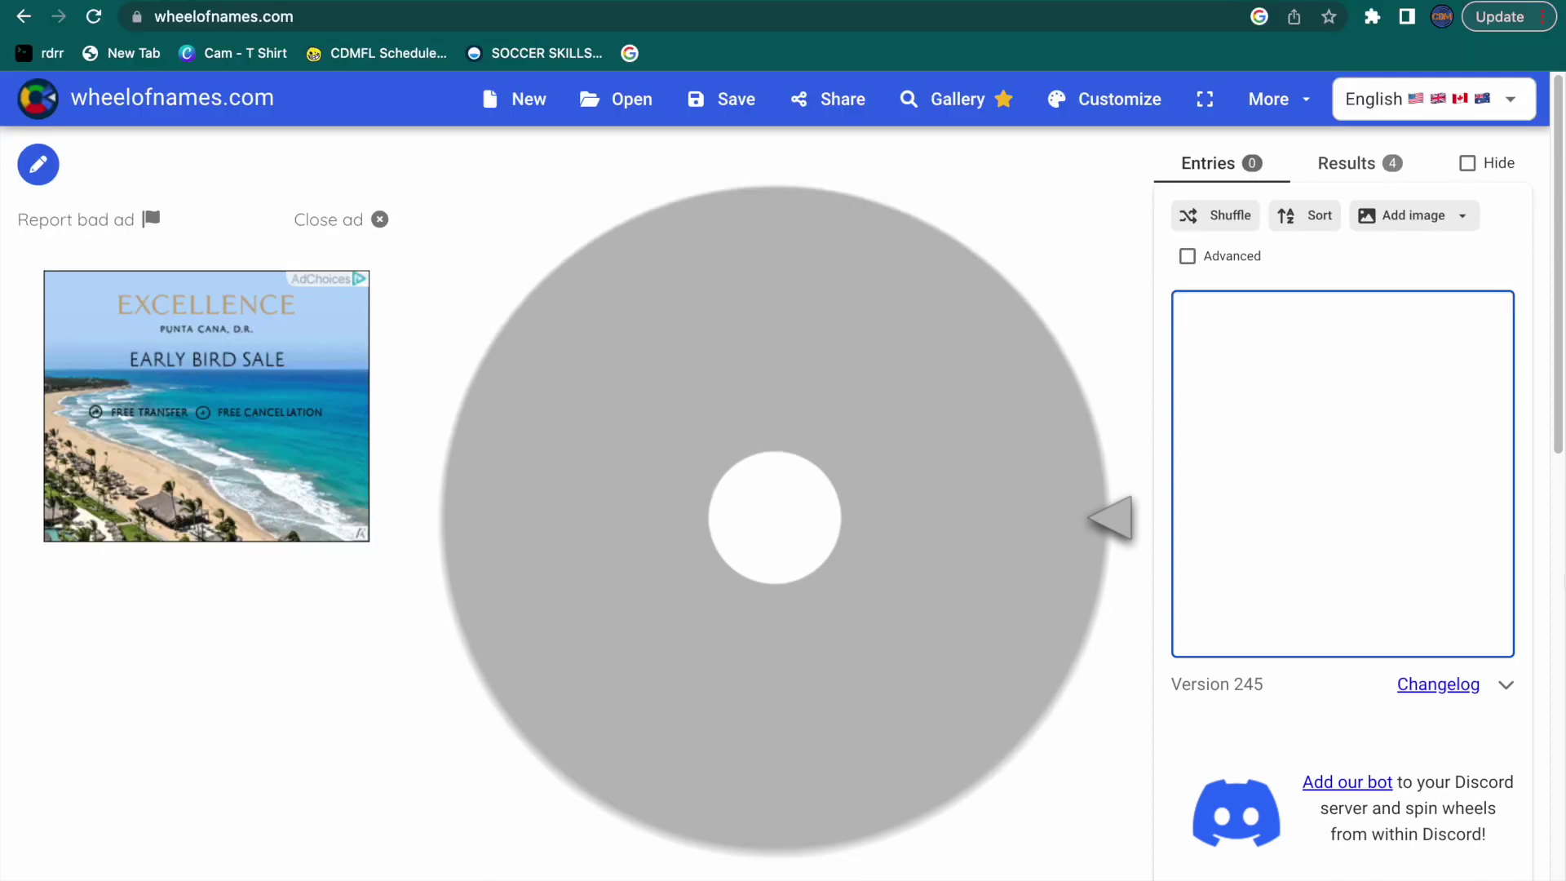
Step: Finish the U. ST, U st and VErmont entries and spin the wheel
type("U. ST U st VErmont")
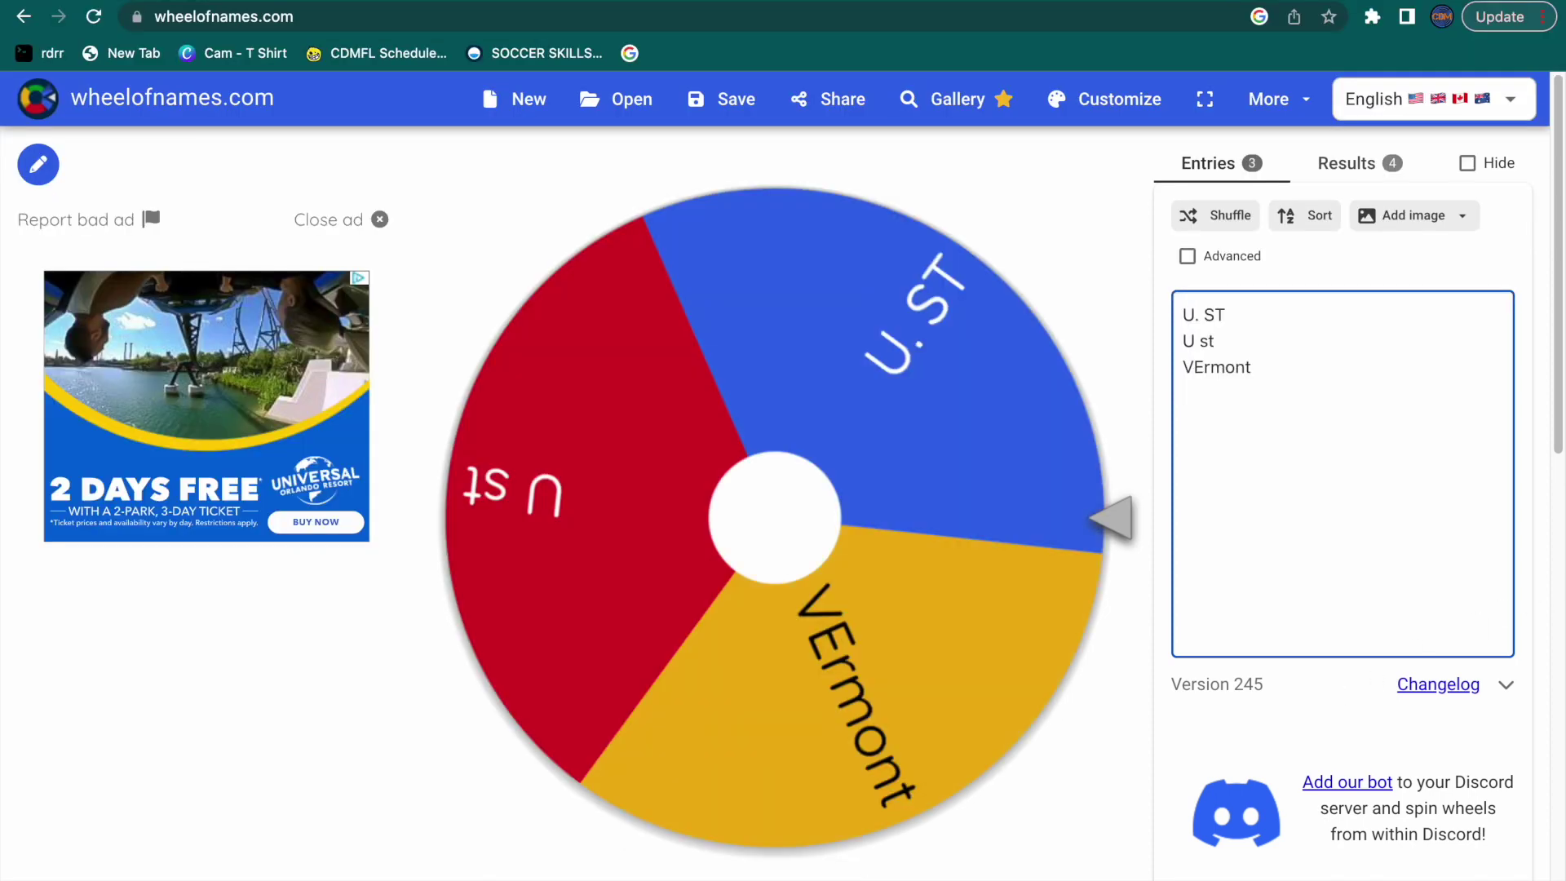
left_click(559, 532)
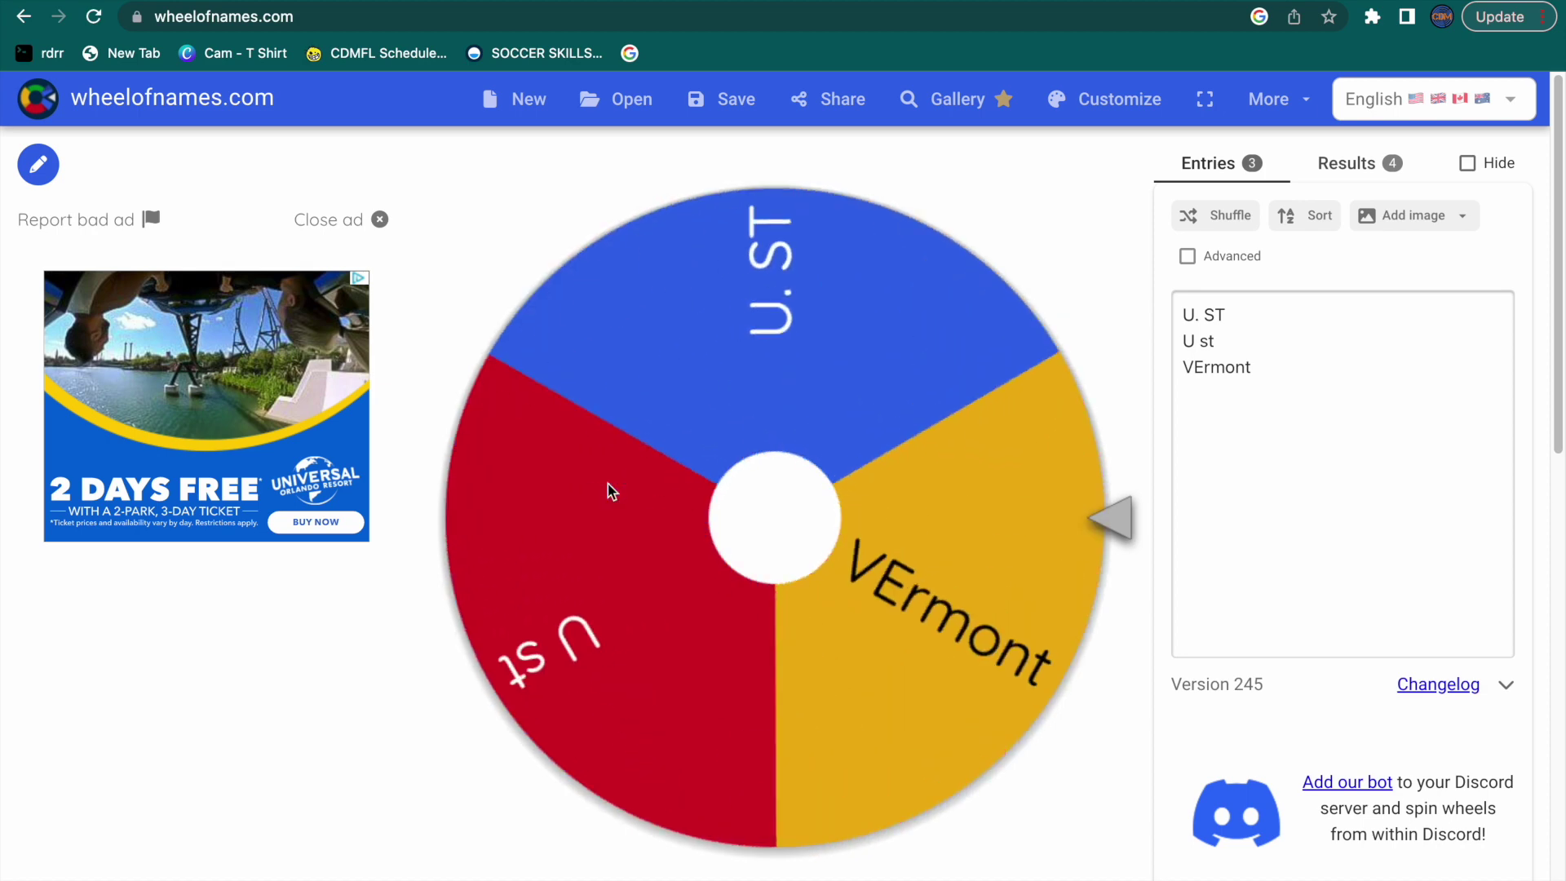
left_click(609, 490)
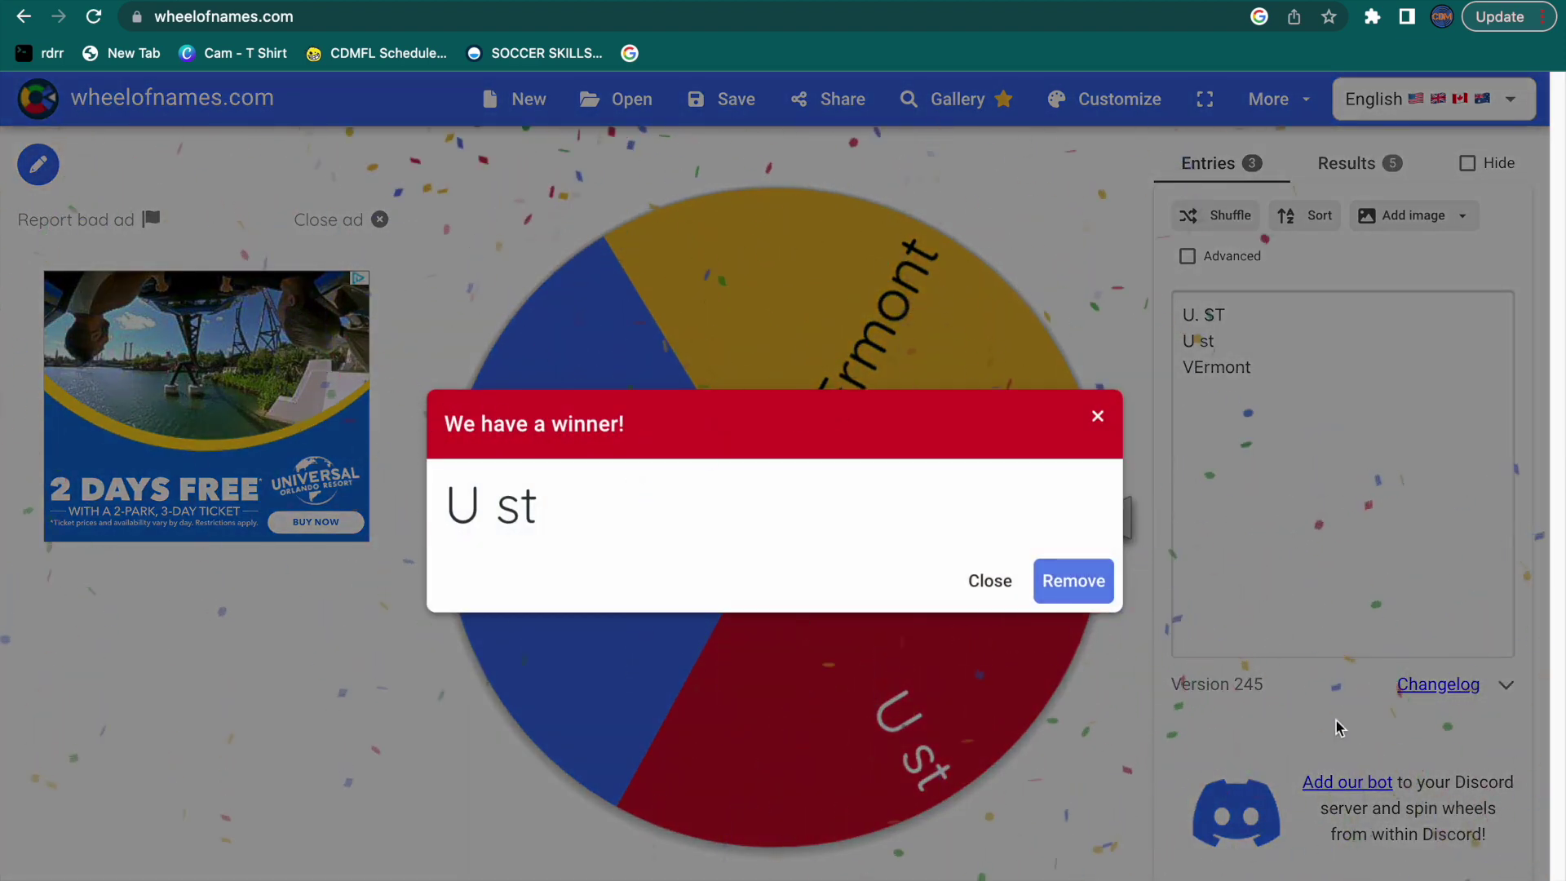
Step: Remove the winning U st entry, delete the leftovers, and return to the bracket
left_click(1069, 581)
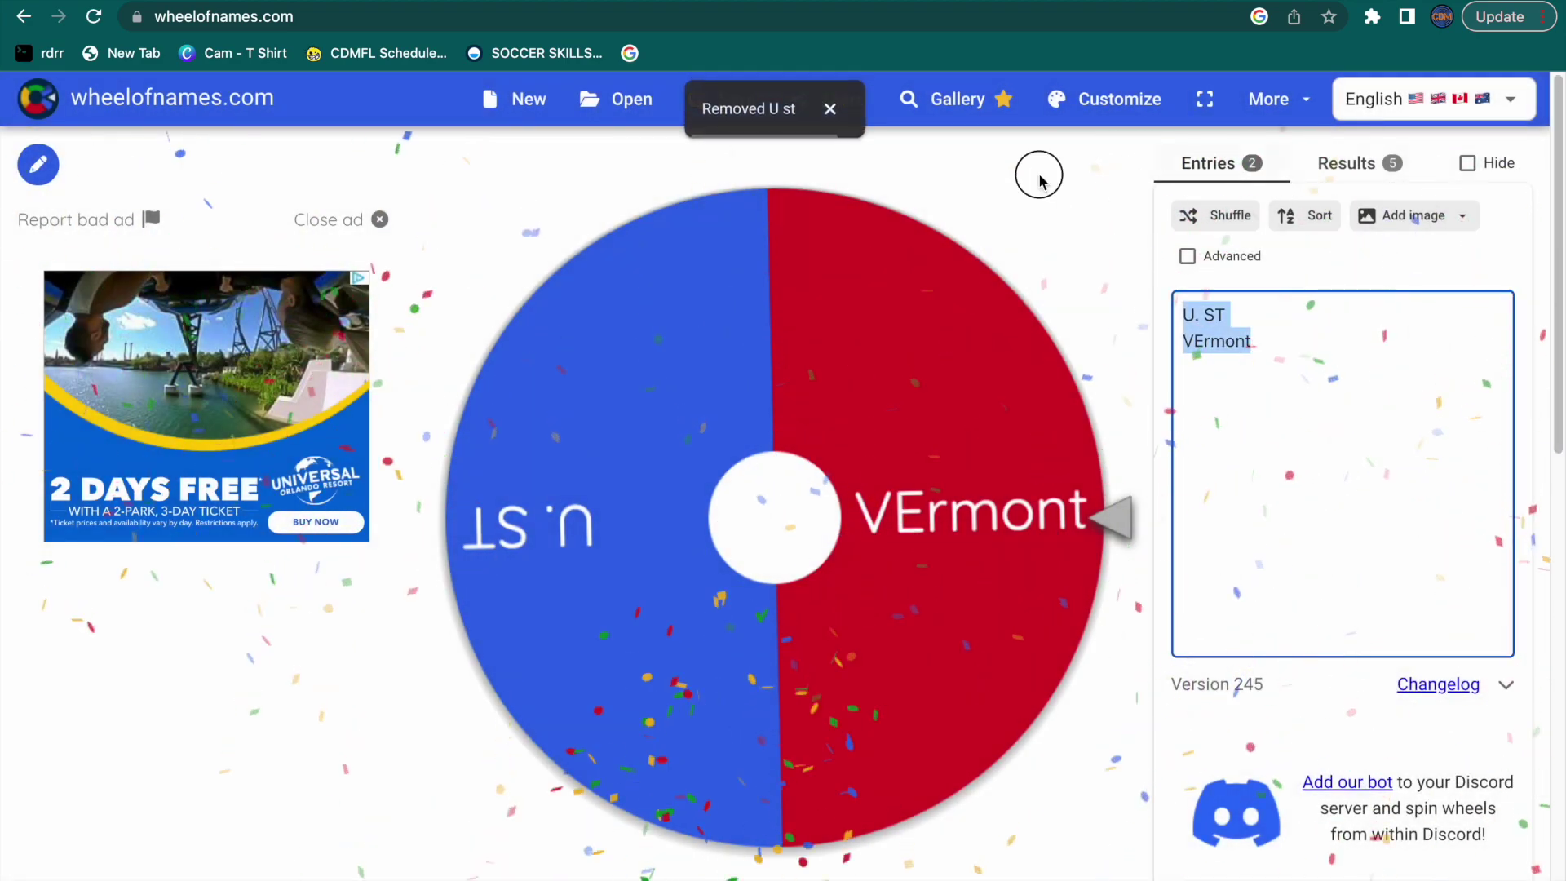
key("BackSpace")
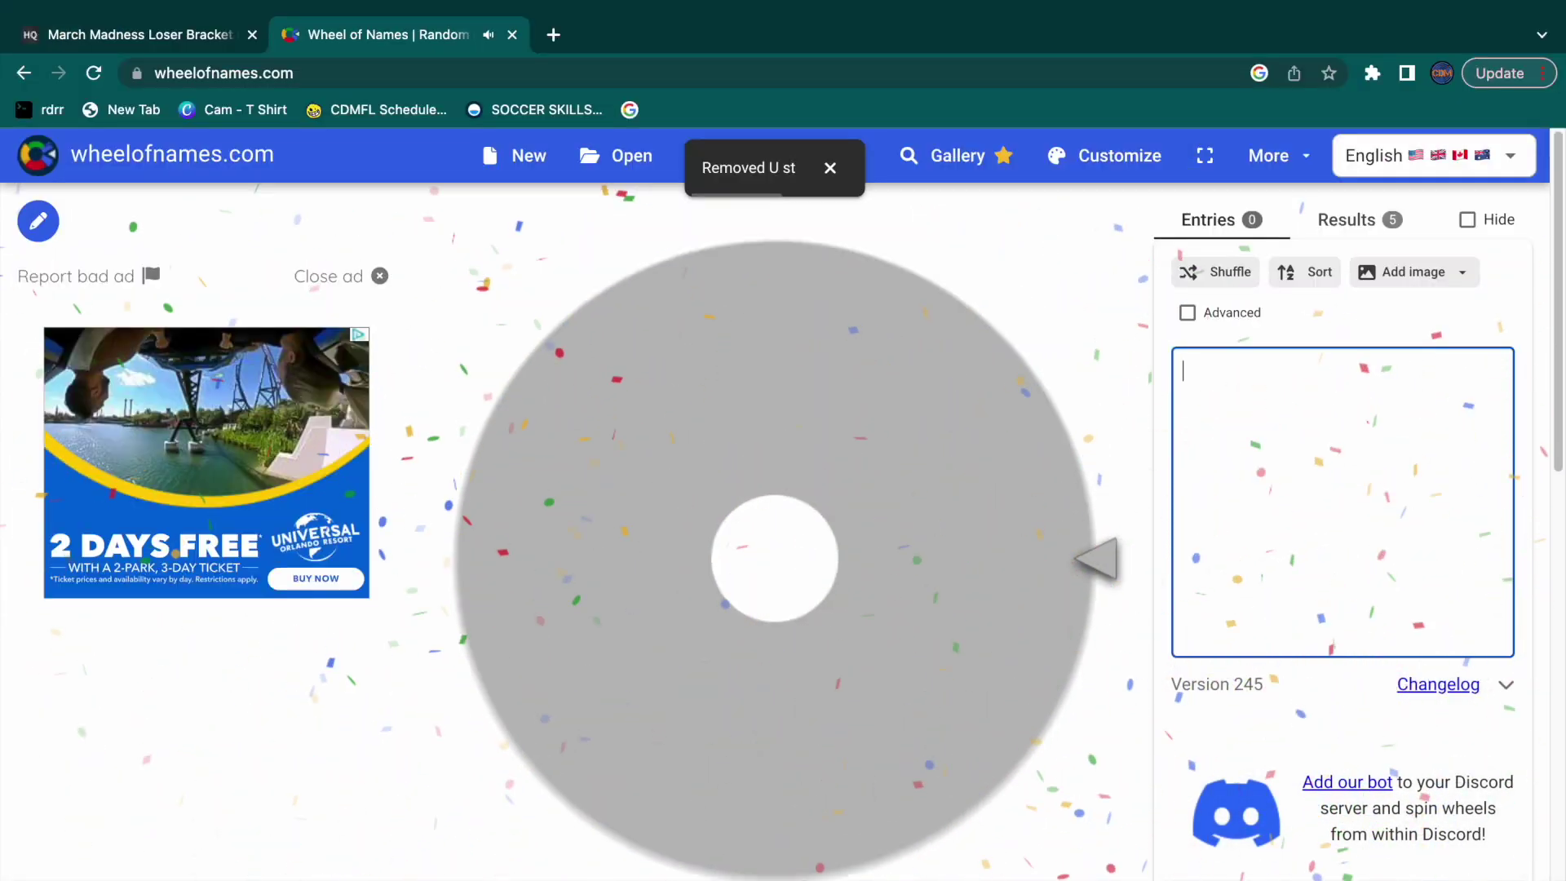
left_click(47, 33)
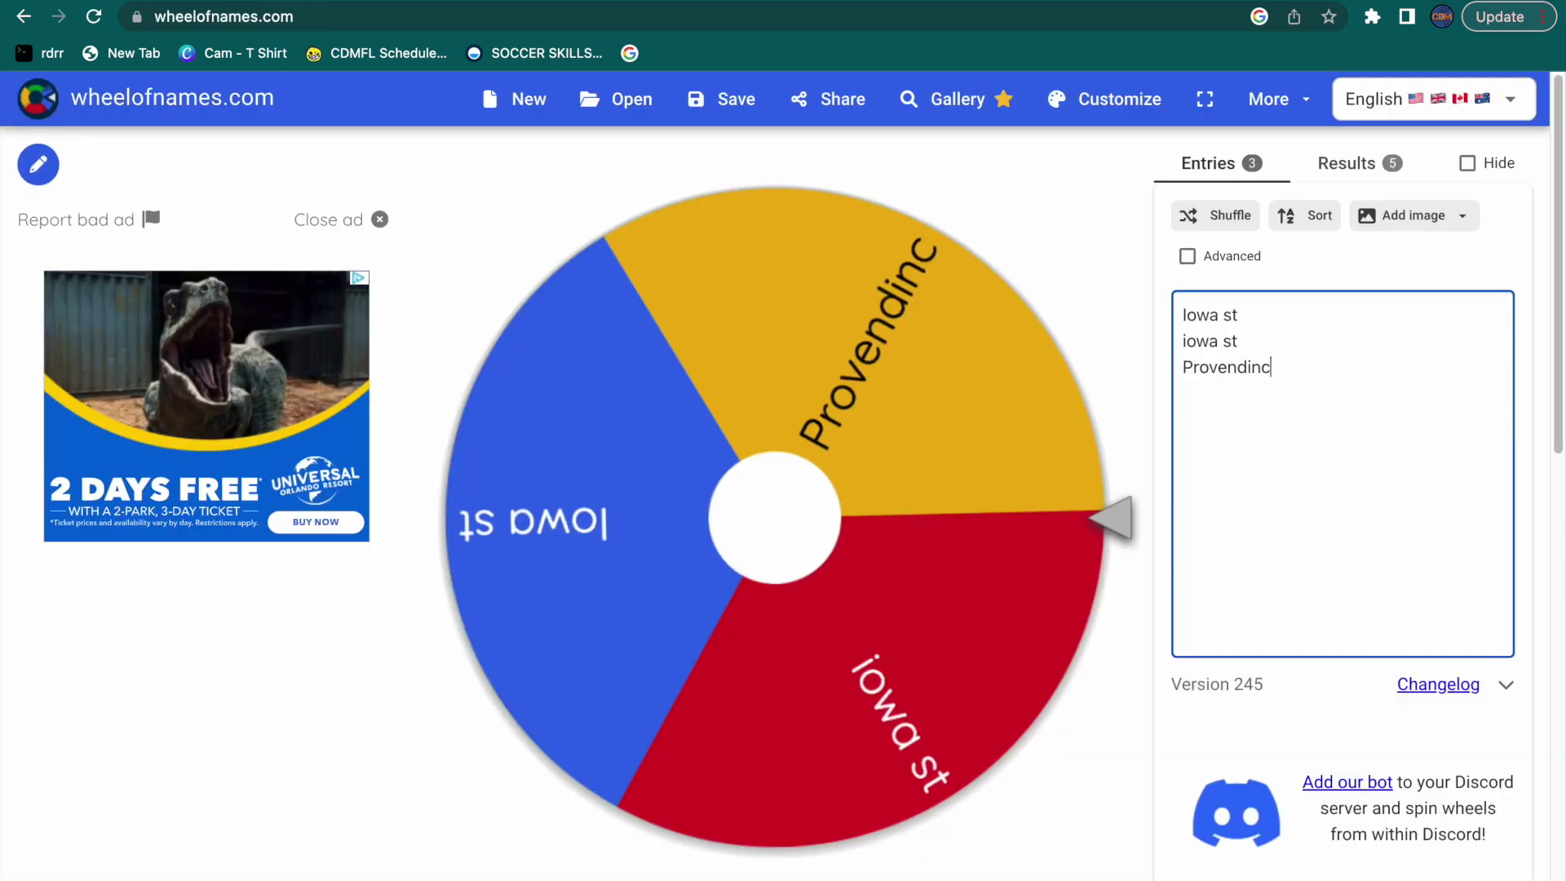
Step: Finish the iowa st, iowa st, Provendince entries and spin; iowa st wins
type("endince")
key("Return")
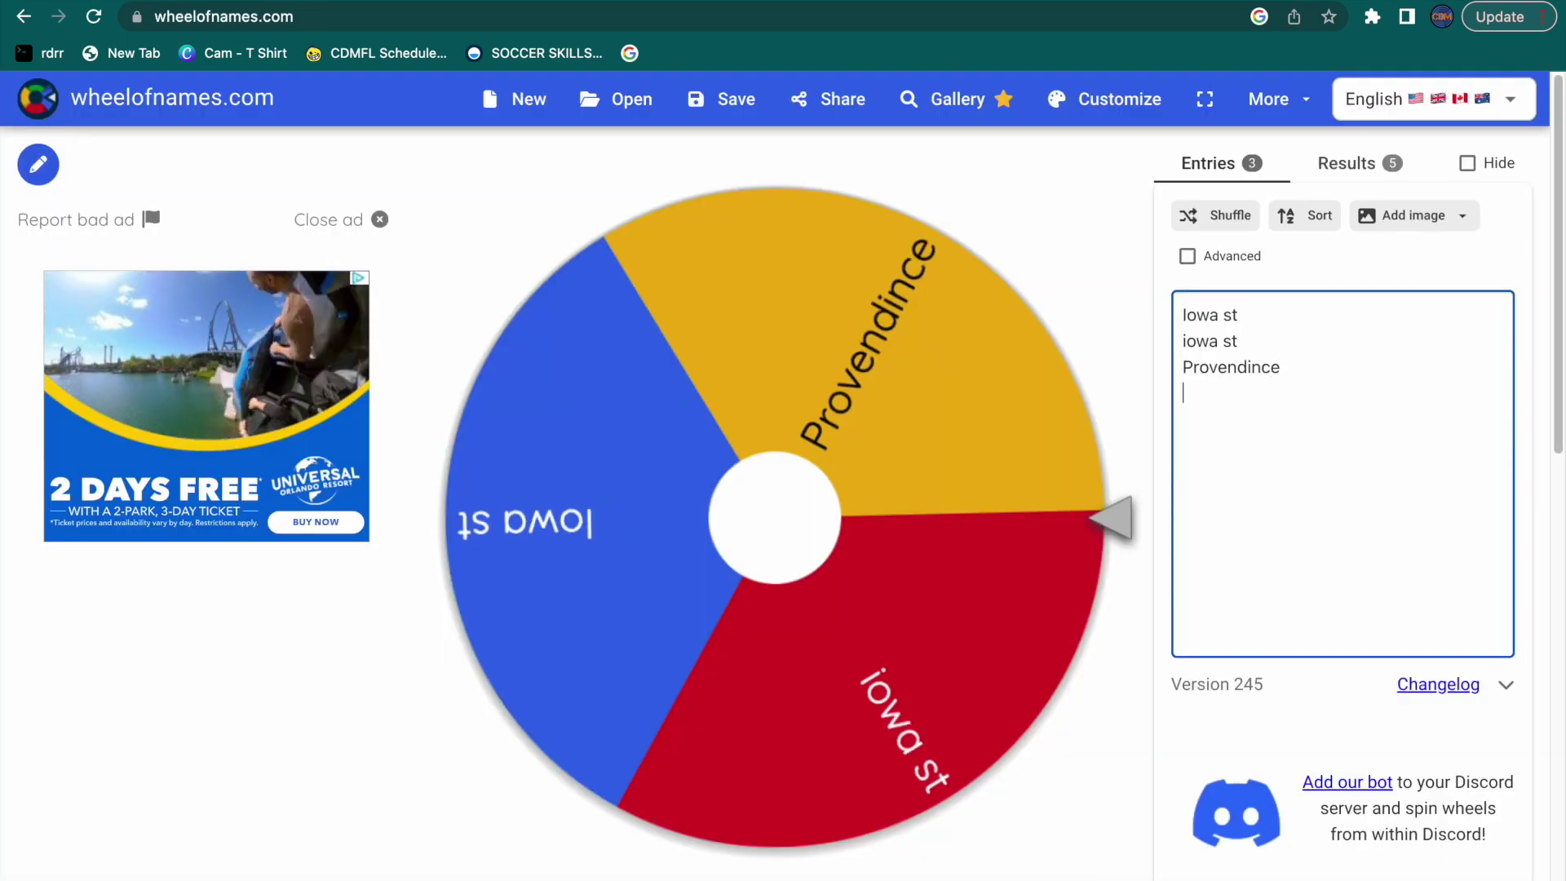
left_click(708, 399)
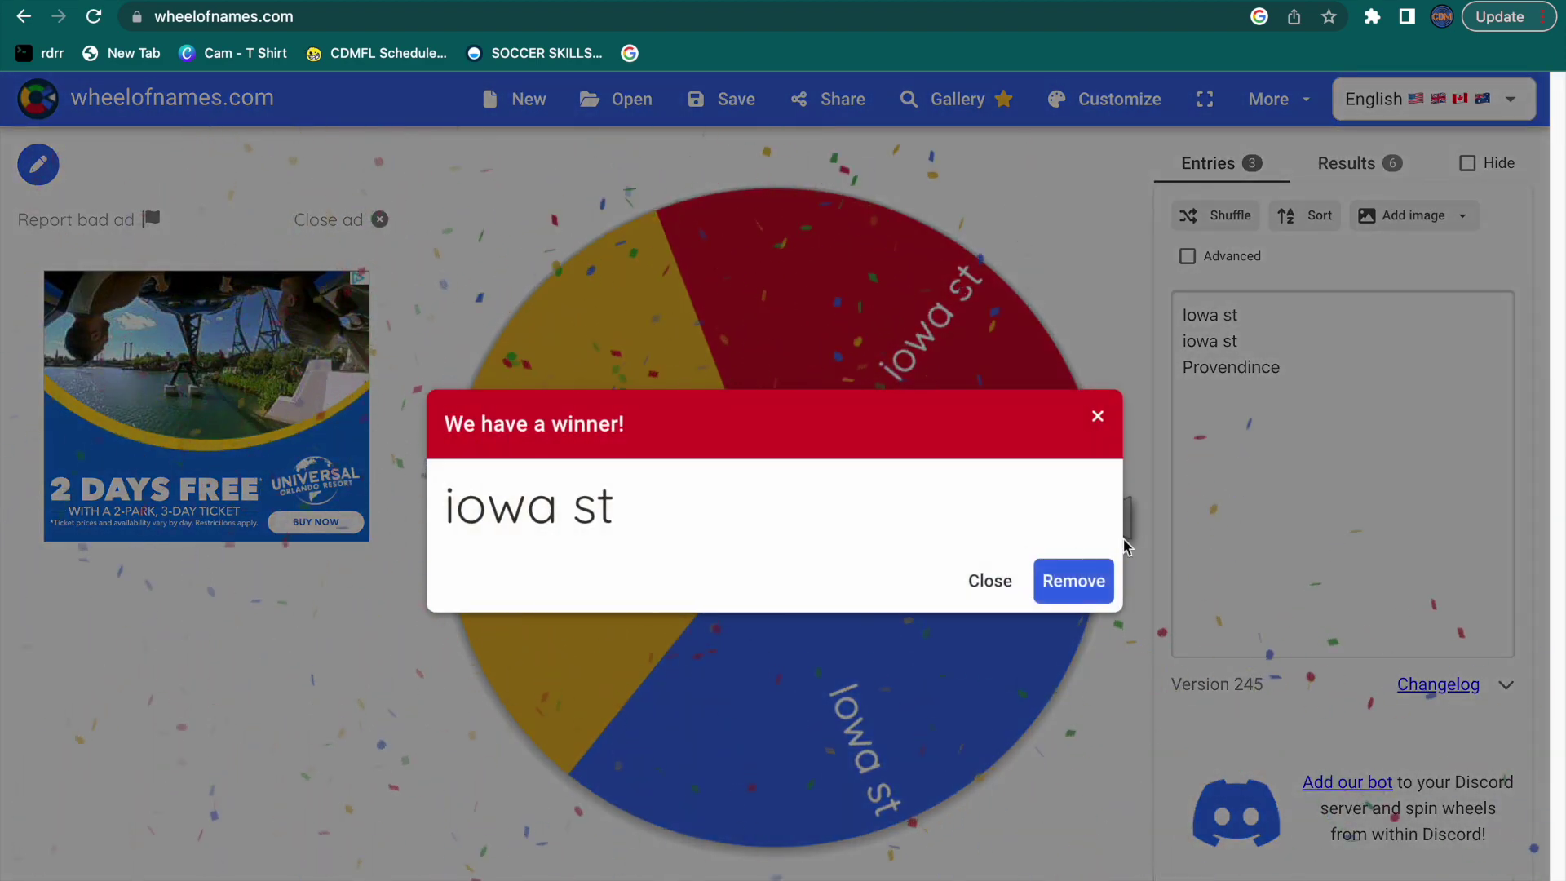
Step: Close the winner announcement, delete all three entries, and return to the bracket
left_click(1132, 564)
scroll(1132, 564, "down", 10)
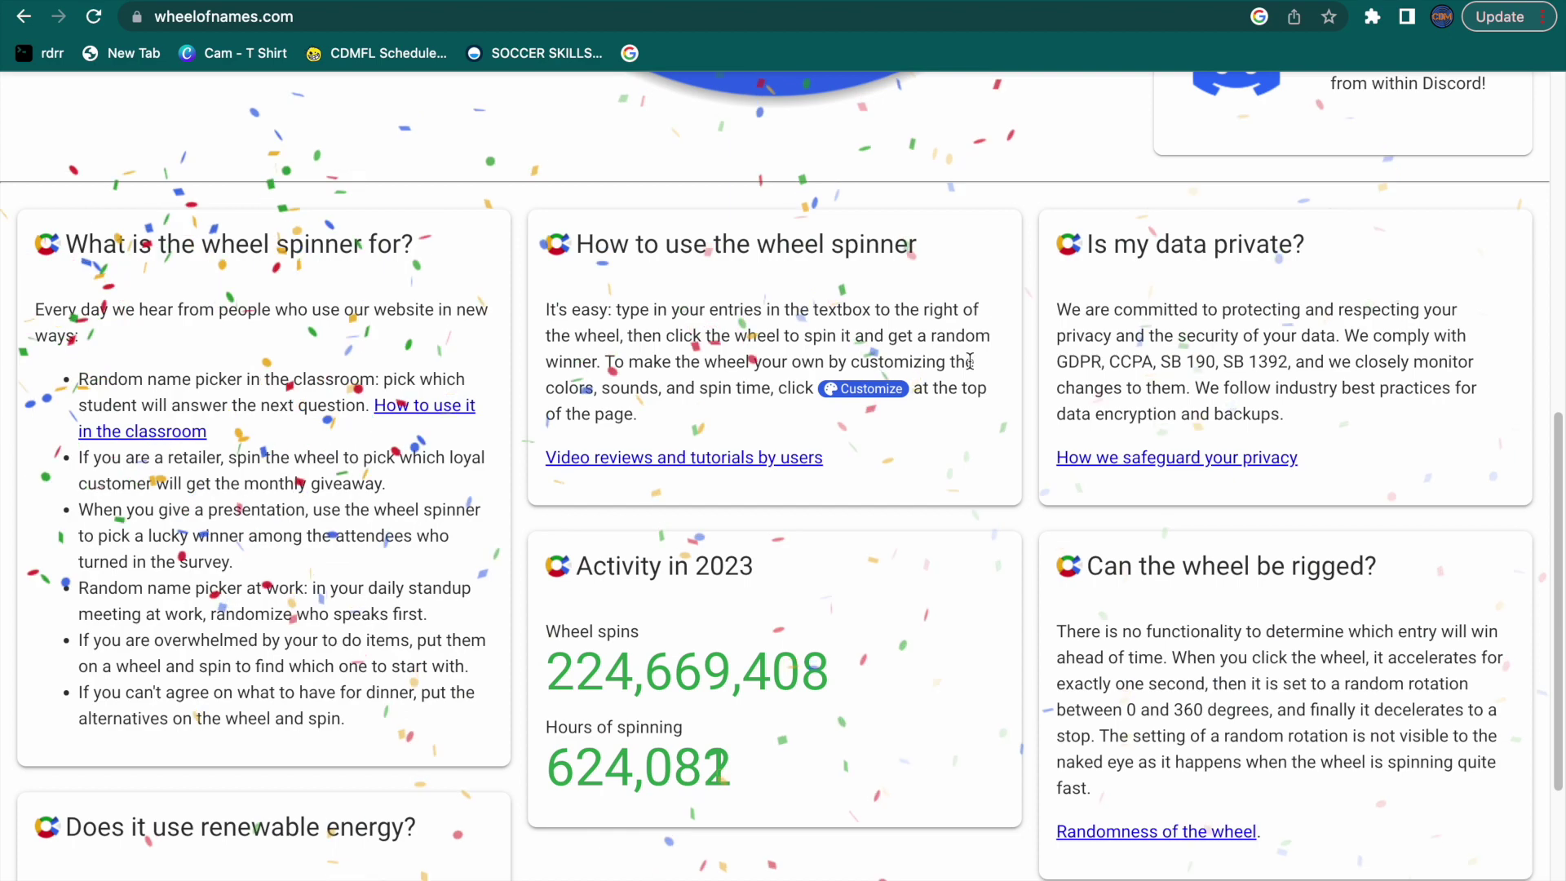
scroll(944, 401, "up", 7)
scroll(944, 401, "up", 2)
key("super+a")
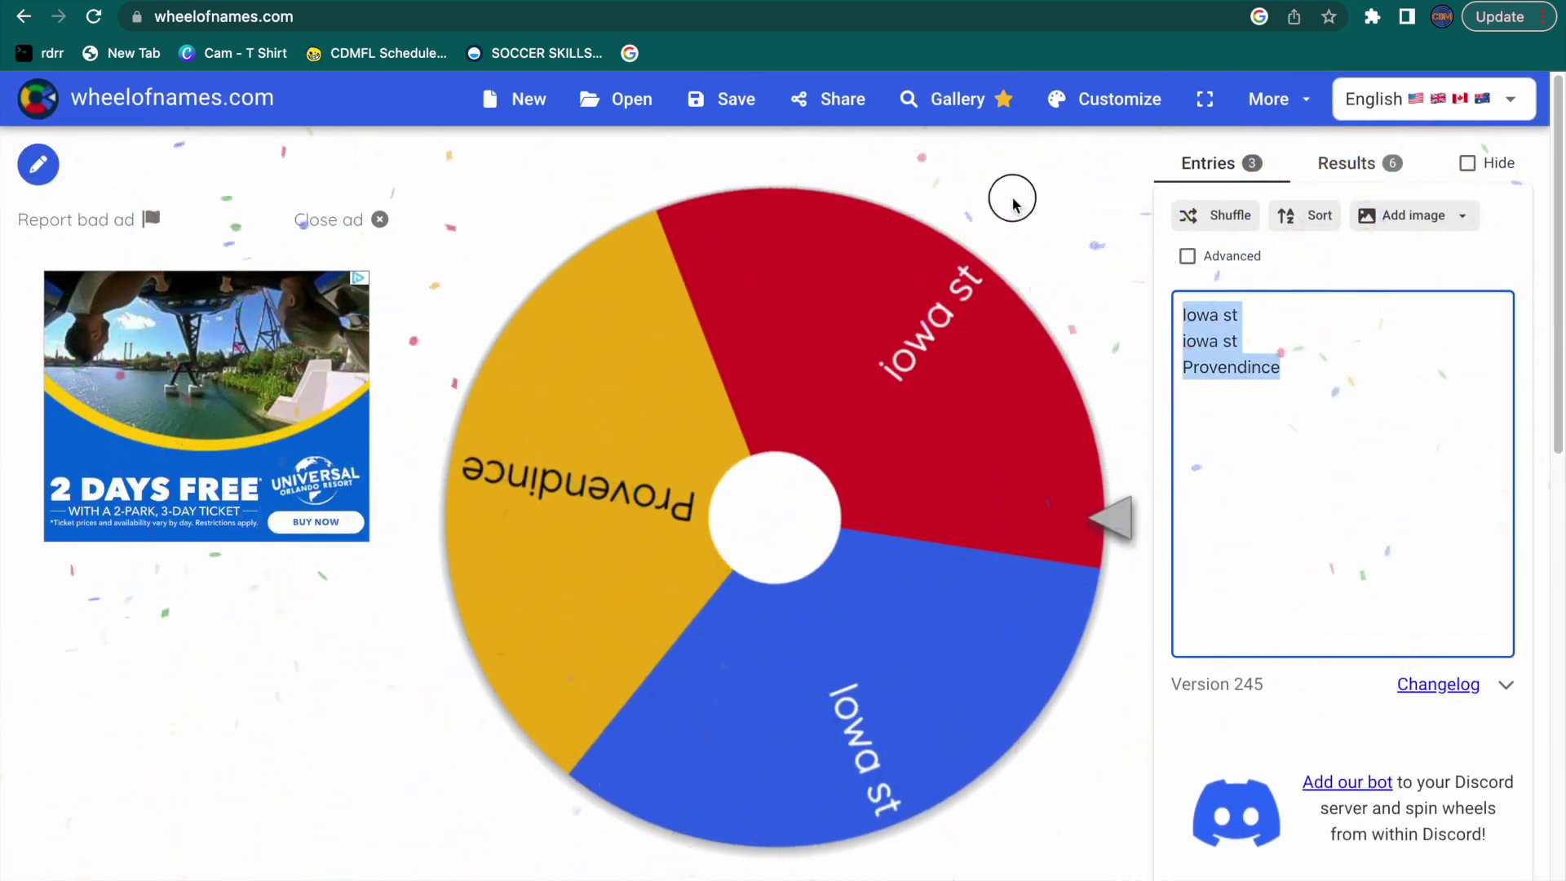
key("BackSpace")
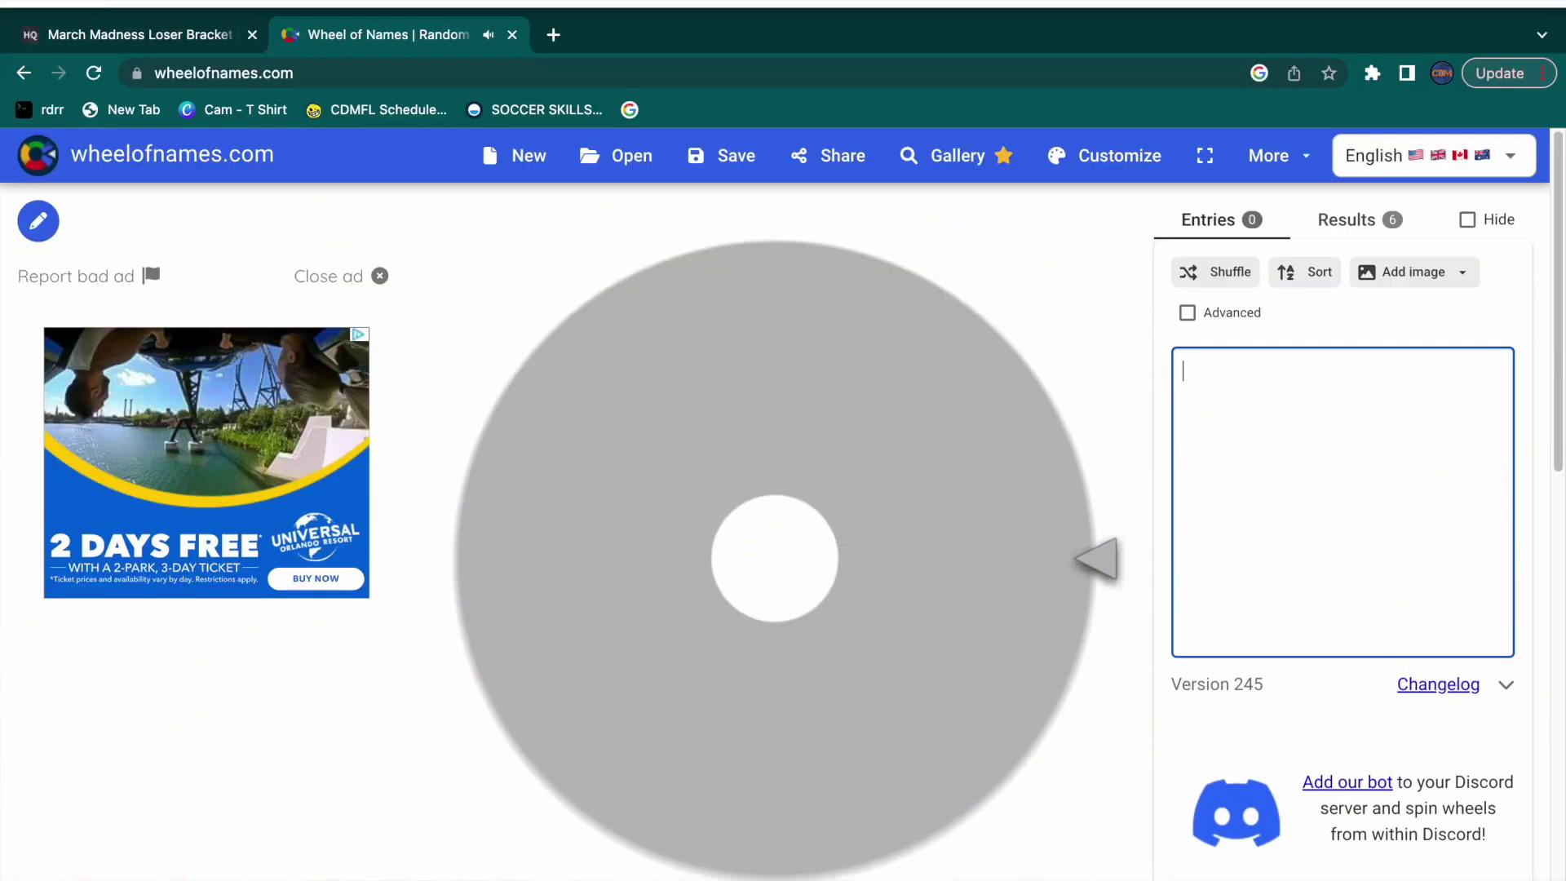
left_click(147, 21)
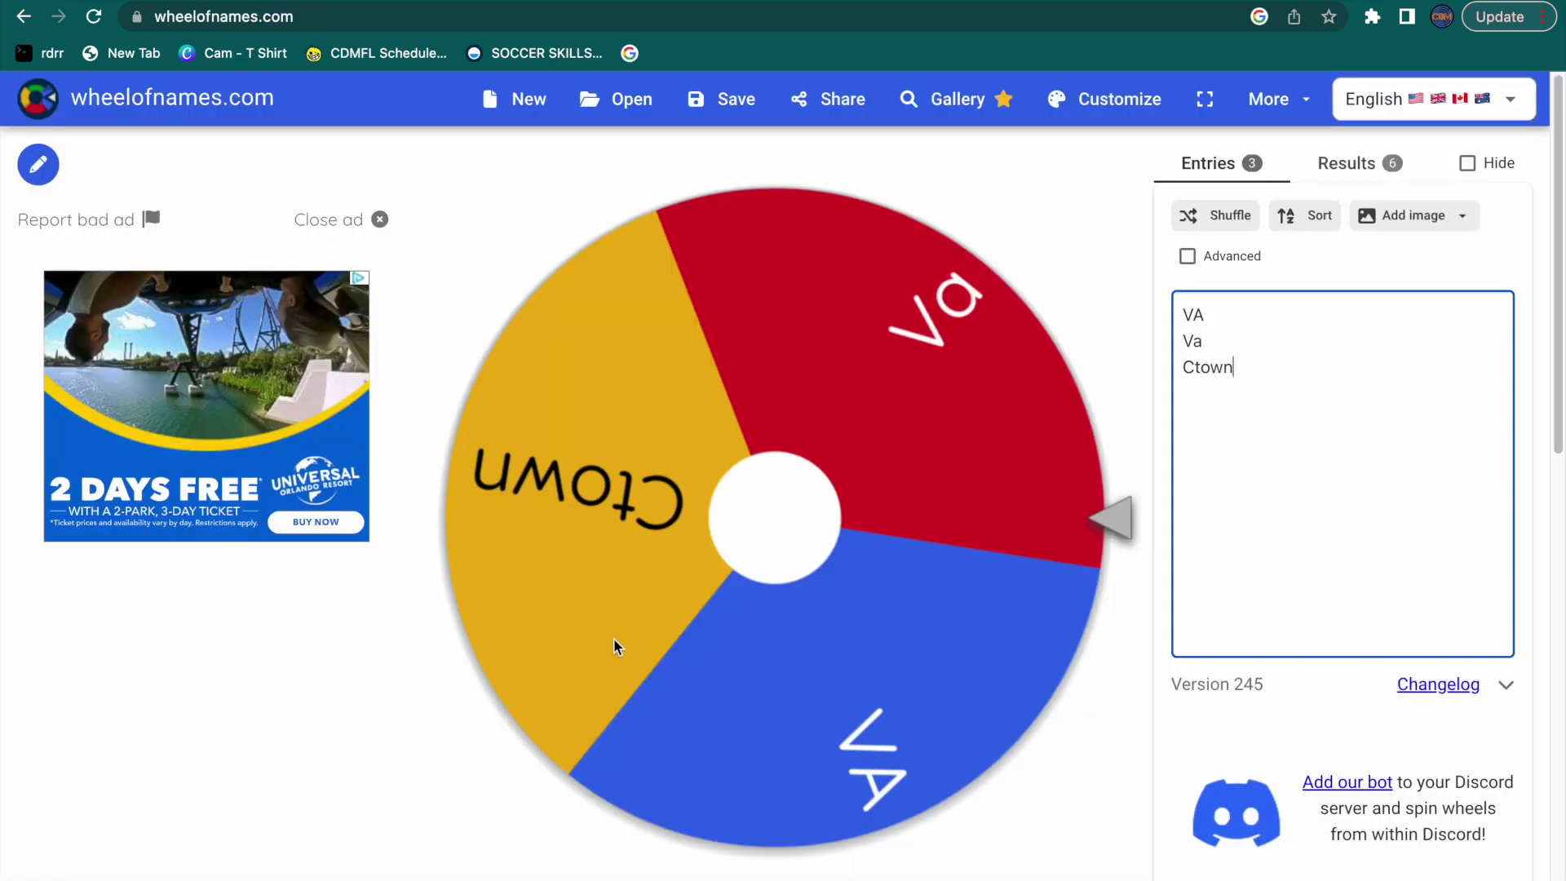
Step: Spin the VA, Va, Ctown wheel and record Virginia's win over Charleston in the bracket
left_click(613, 646)
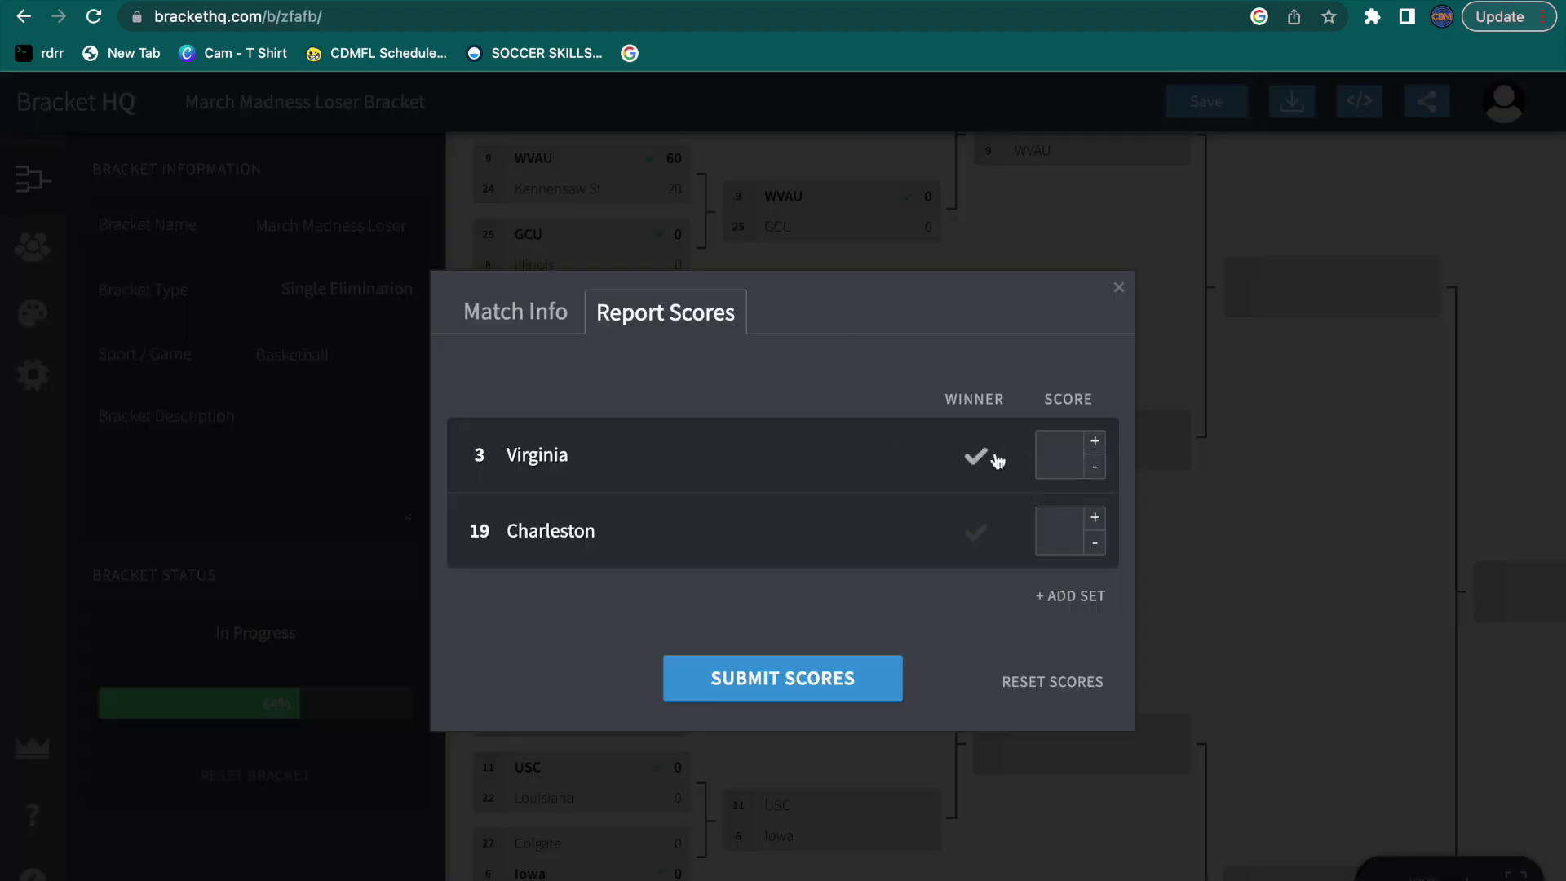
left_click(996, 458)
left_click(780, 677)
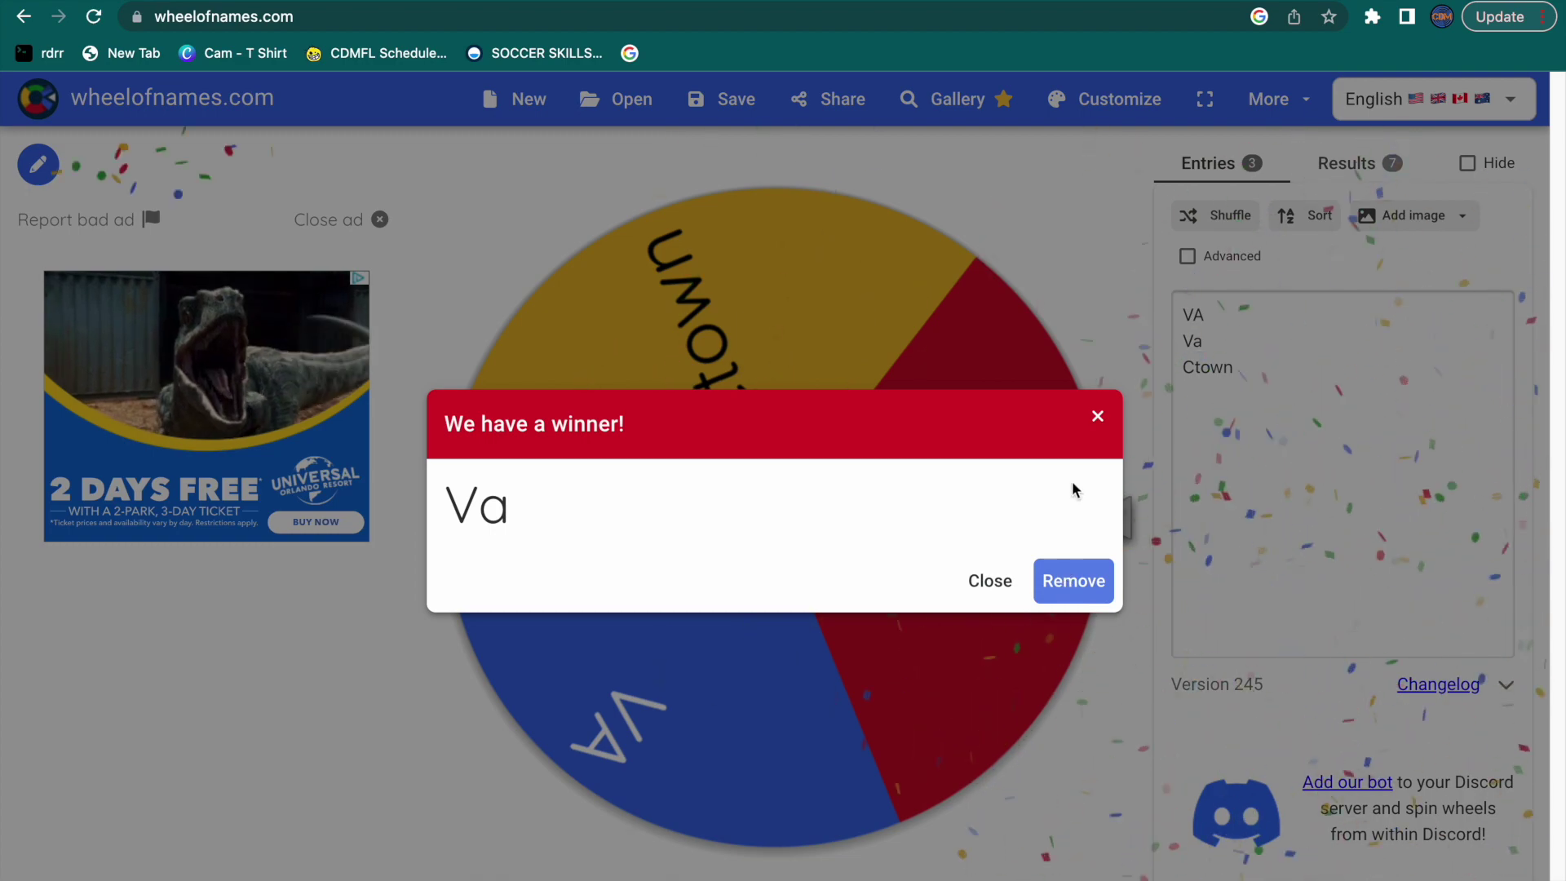
Step: Remove the VA winner and clear the remaining wheel entries
left_click(1073, 580)
left_click(1293, 428)
key("ctrl+a")
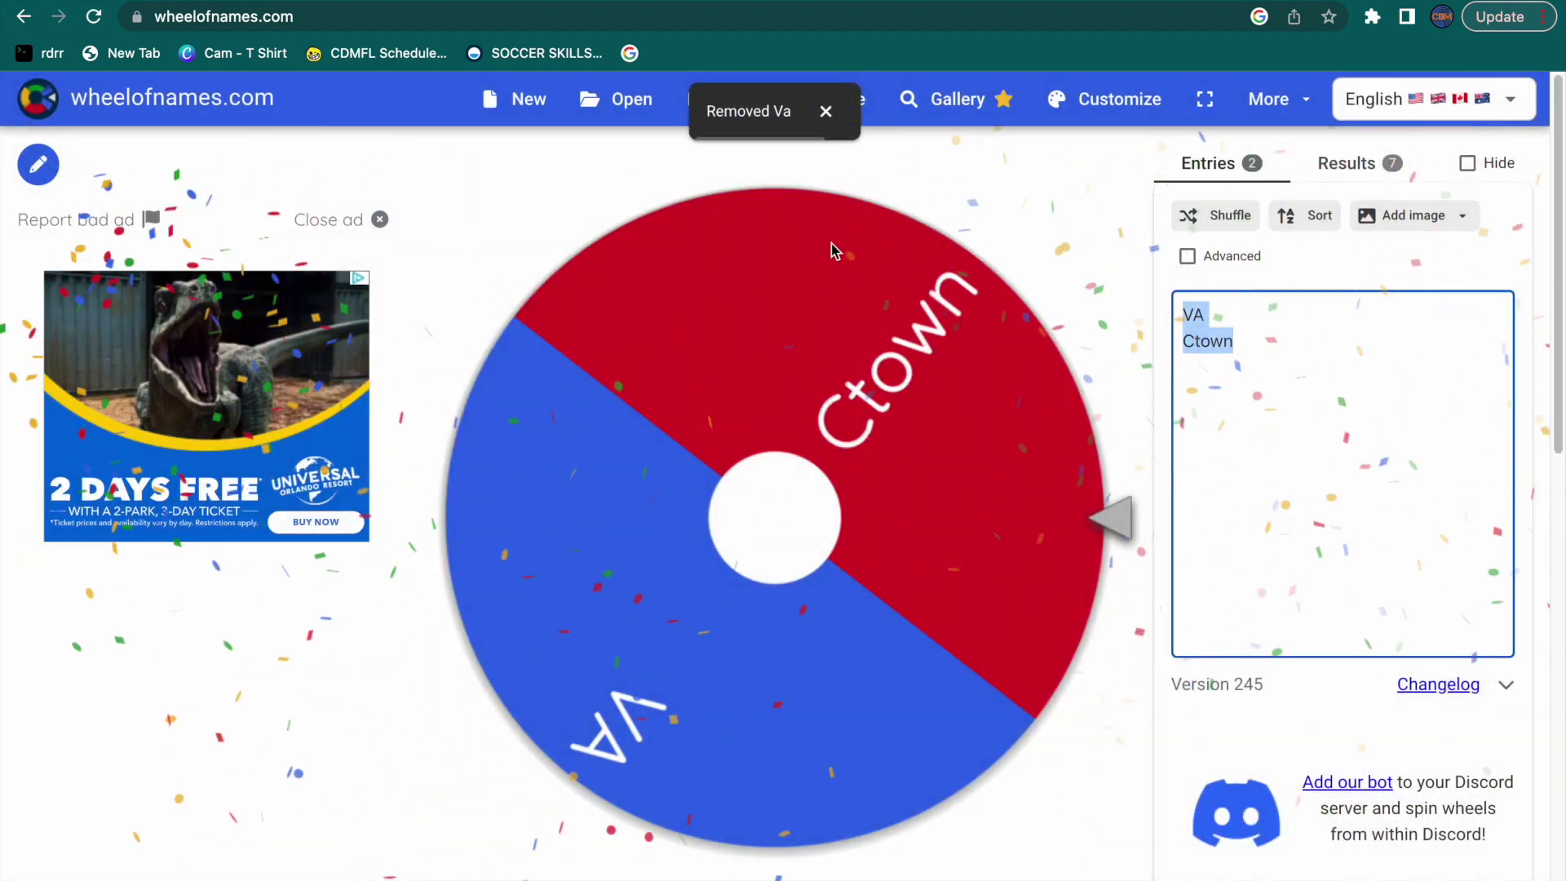
key("BackSpace")
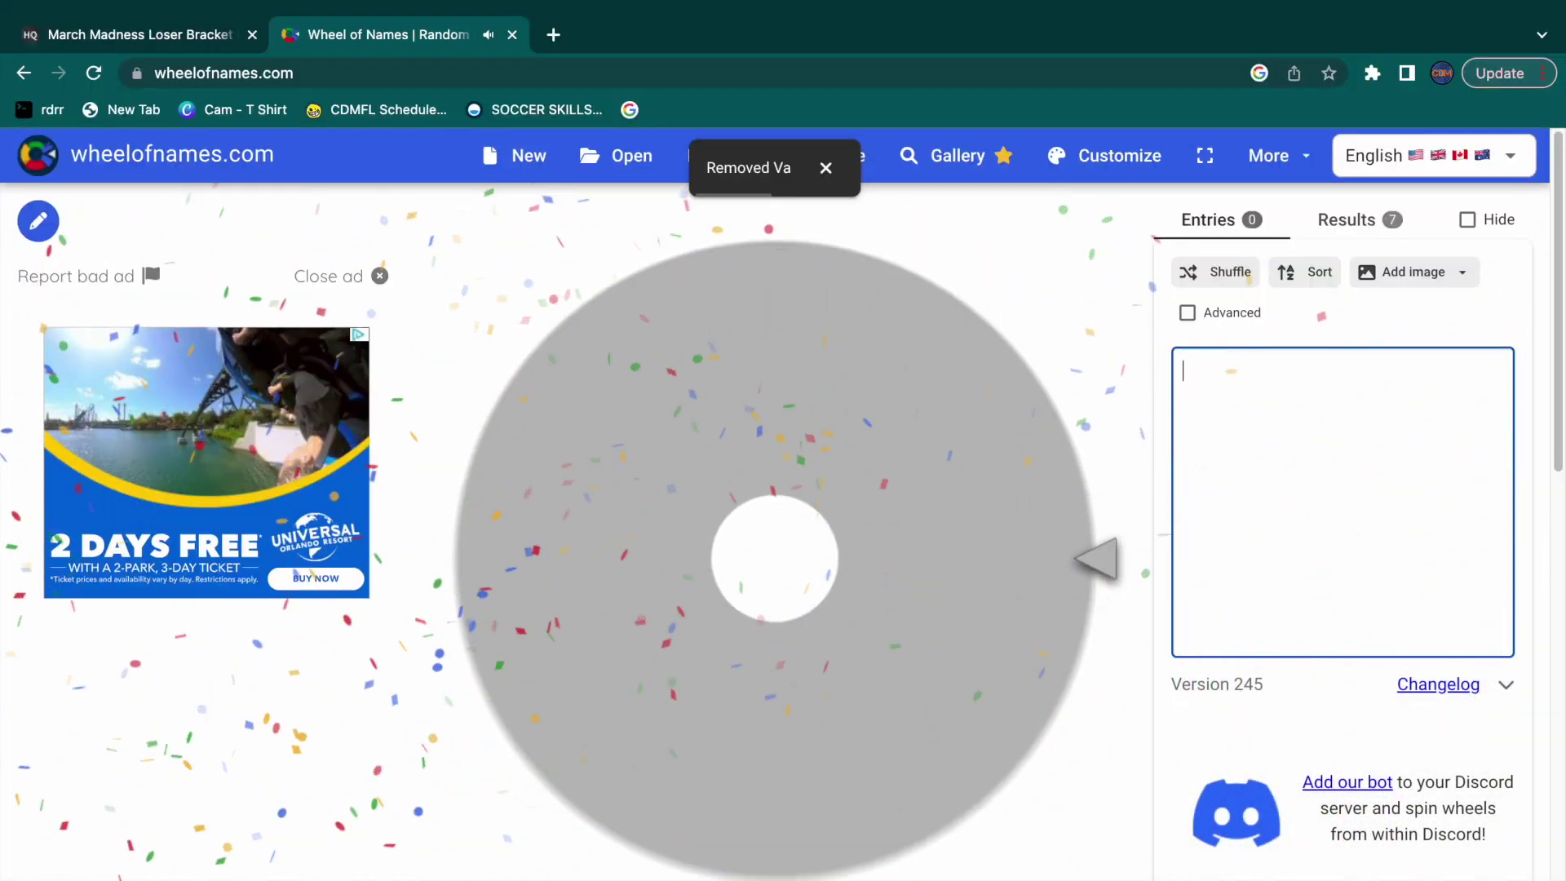
left_click(42, 44)
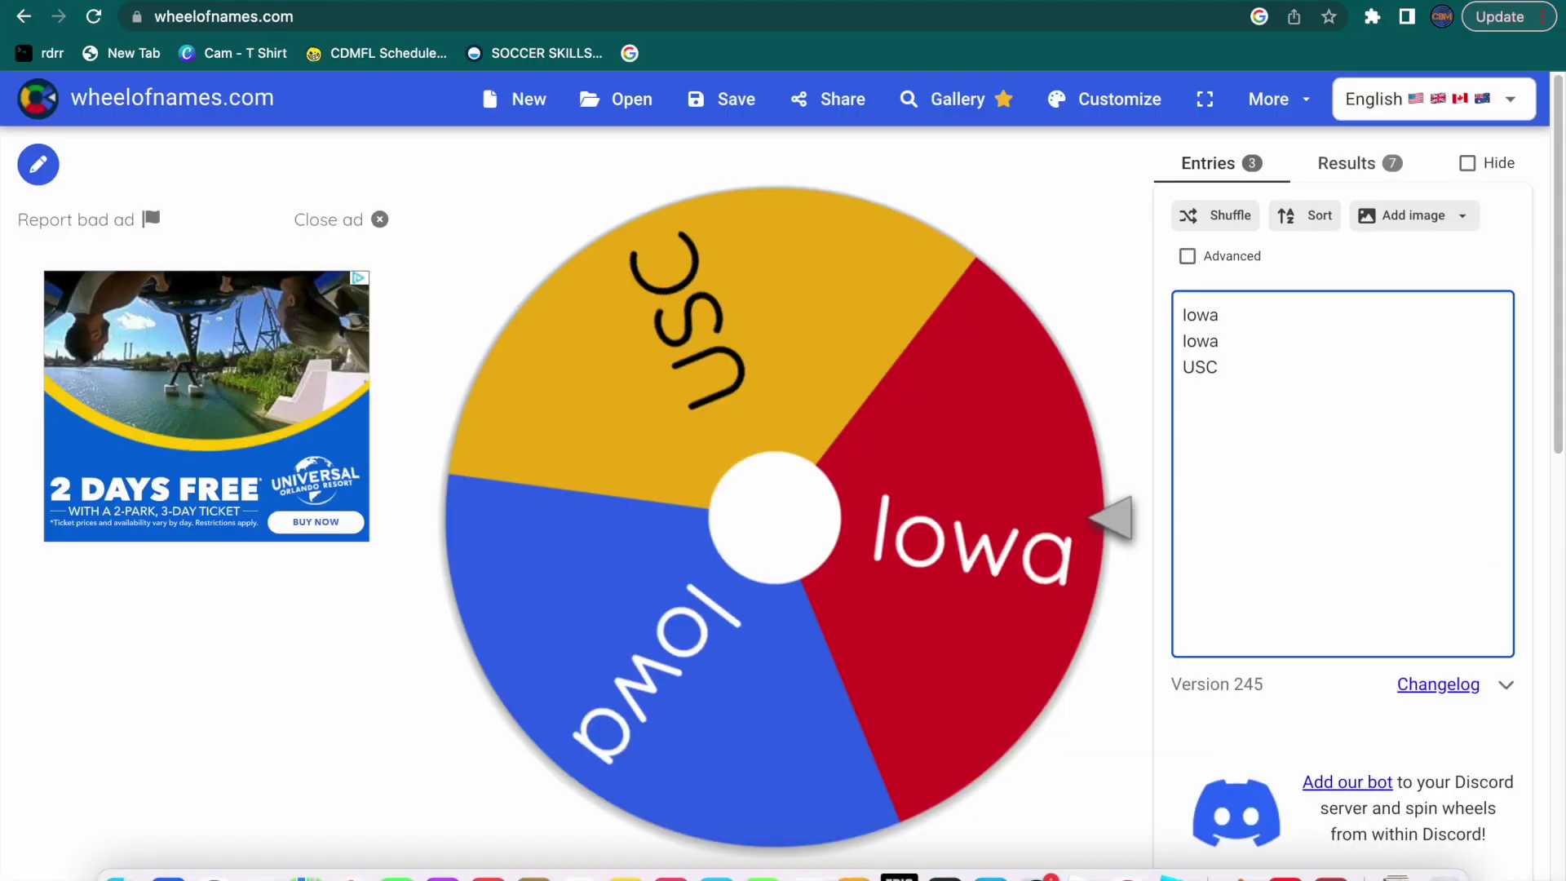
Step: Spin the USC vs Iowa wheel, remove winner USC, and delete both Iowa entries
left_click(701, 507)
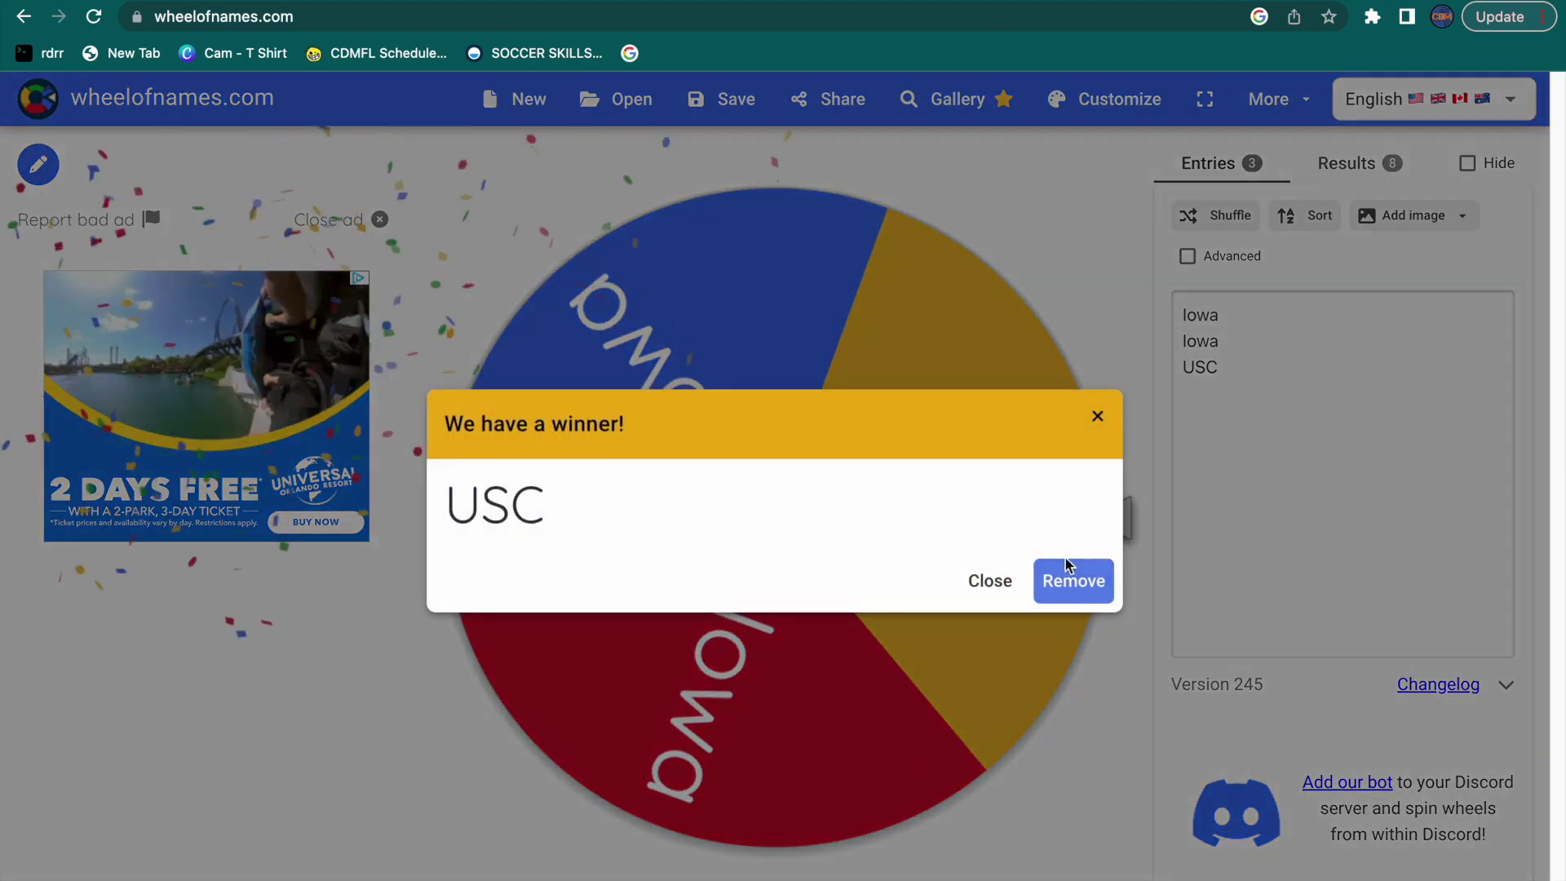
left_click(1073, 577)
left_click_drag(1175, 489, 1186, 297)
key("BackSpace")
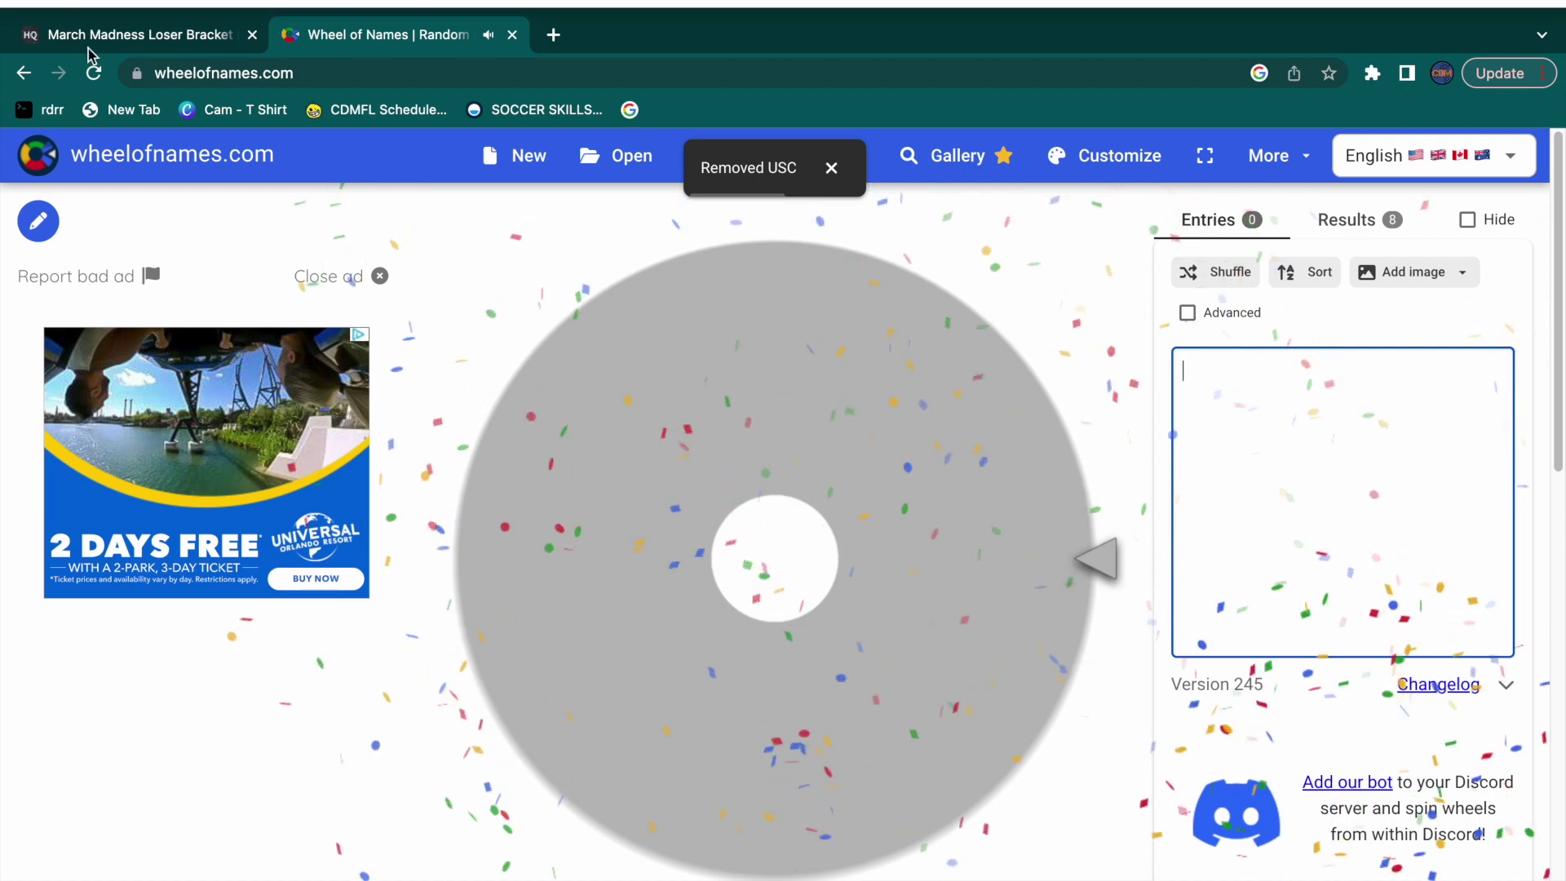
Step: Record USC's win over Iowa in the bracket and open the Memphis vs Boise St match
left_click(98, 31)
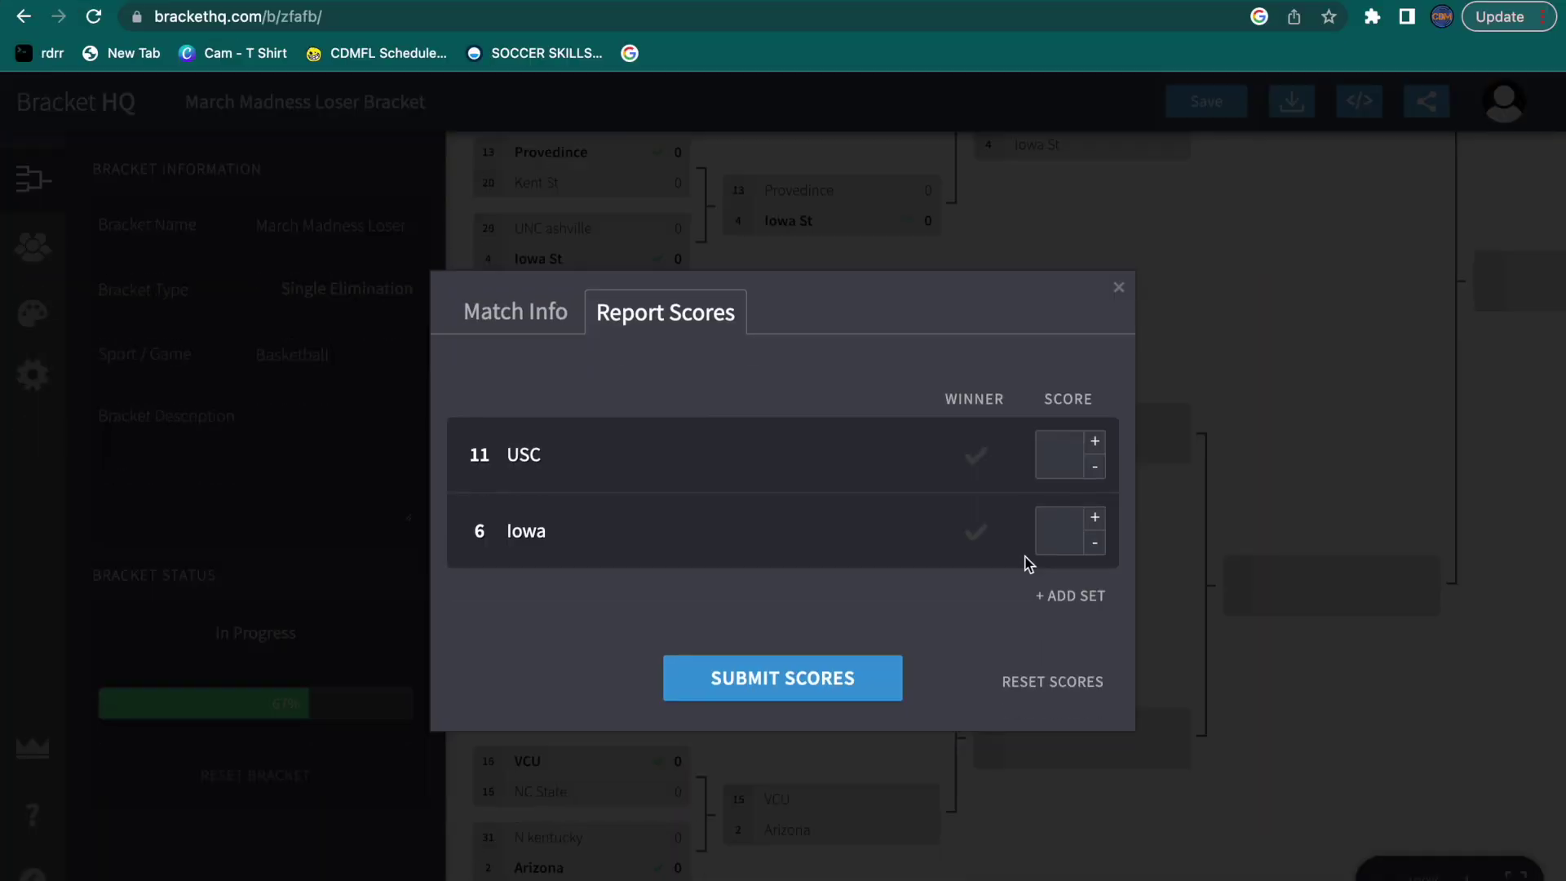
left_click(996, 461)
left_click(807, 689)
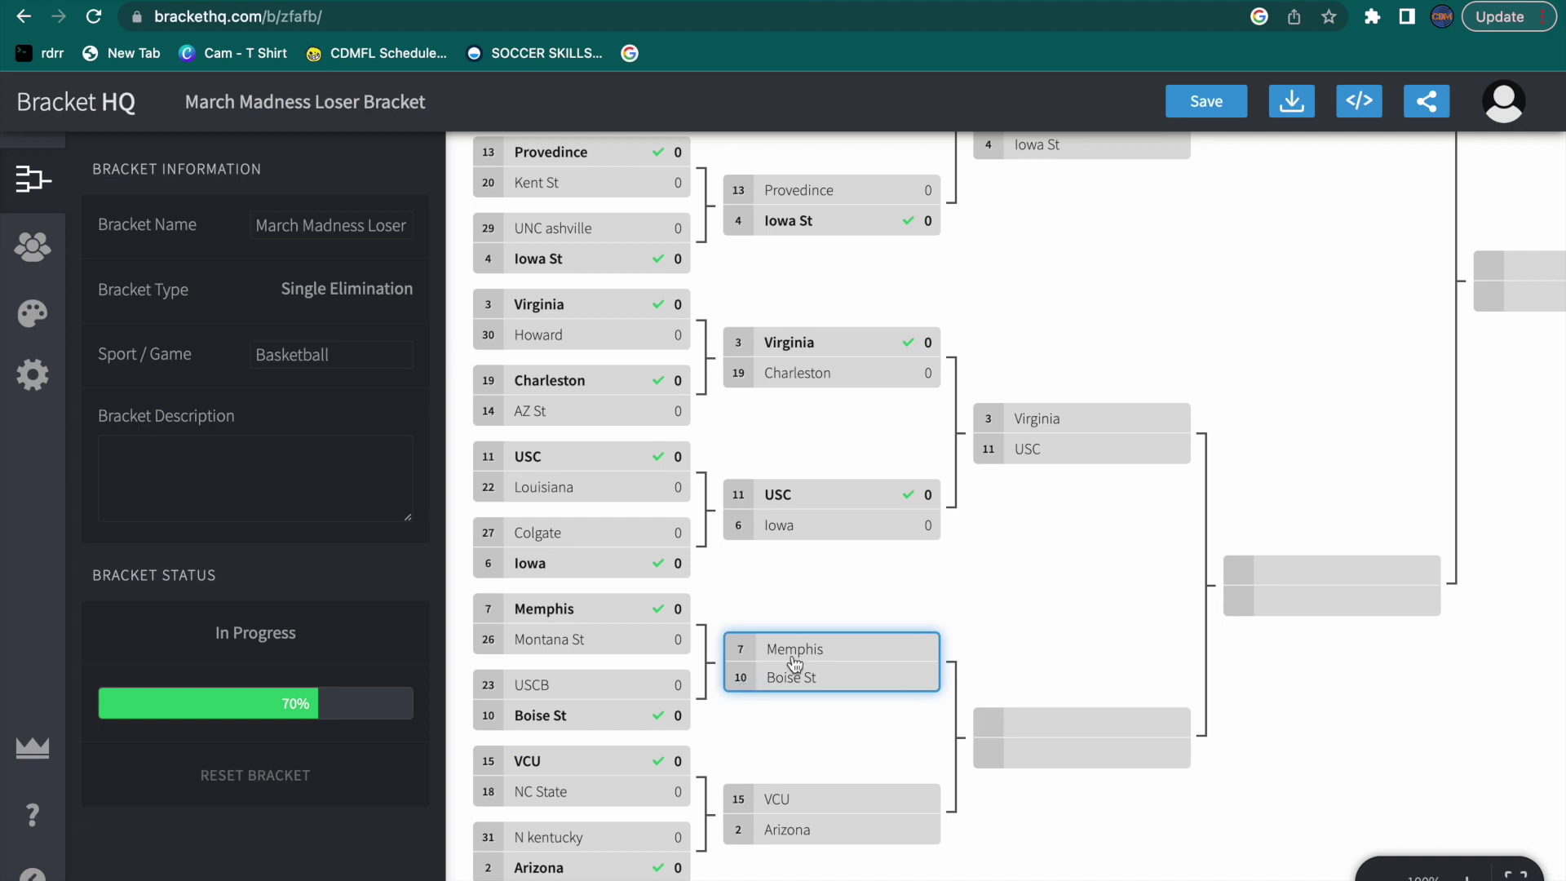
left_click(840, 678)
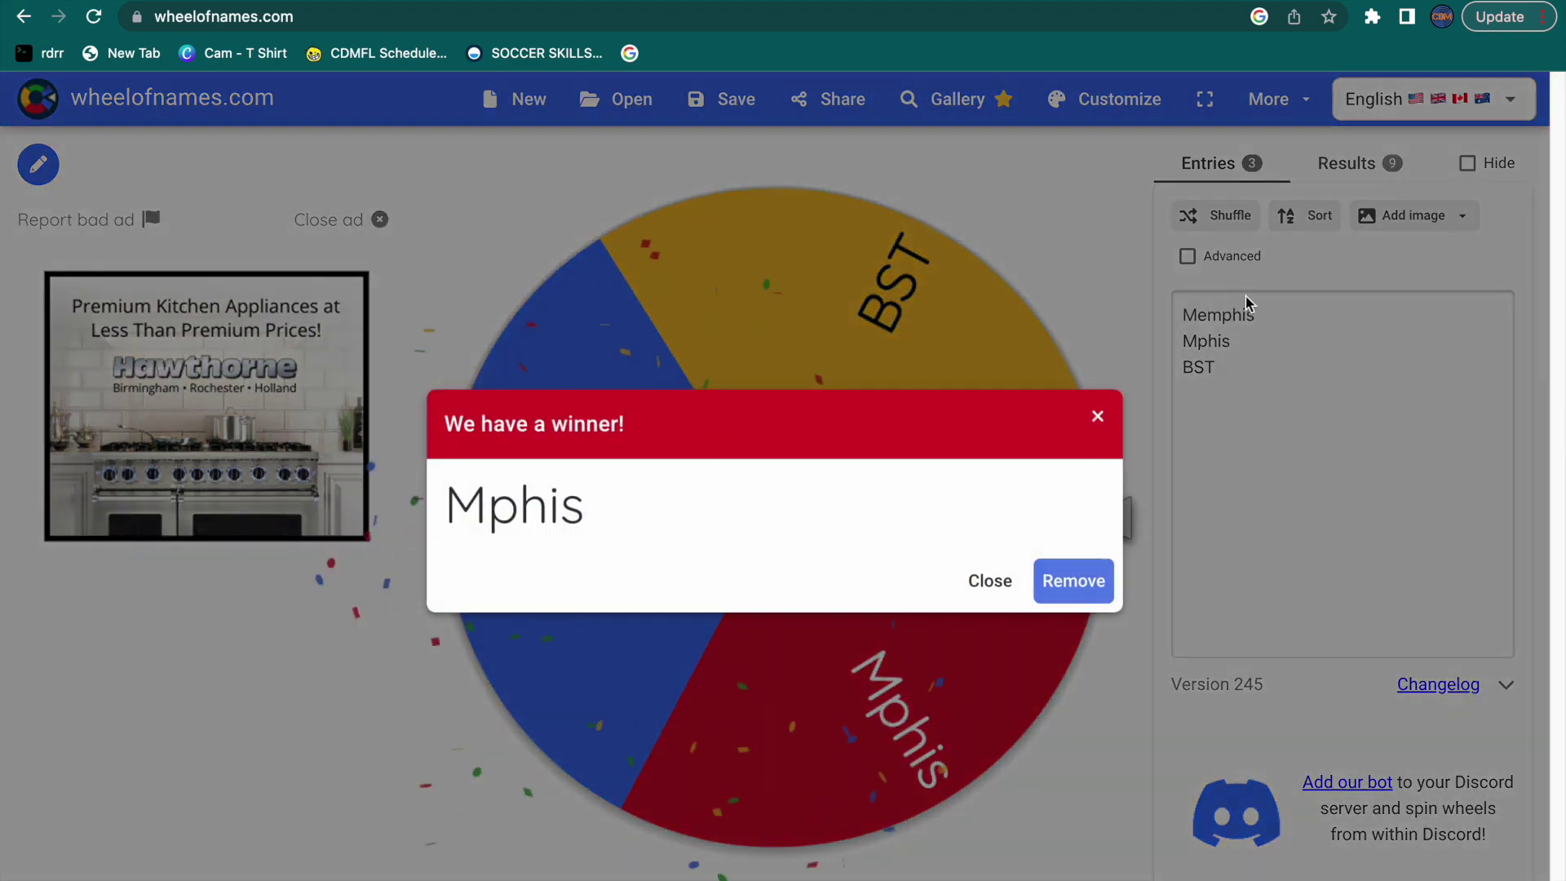
Step: Remove the Mphis winner and delete the Memphis and BST entries to empty the wheel
left_click(1081, 575)
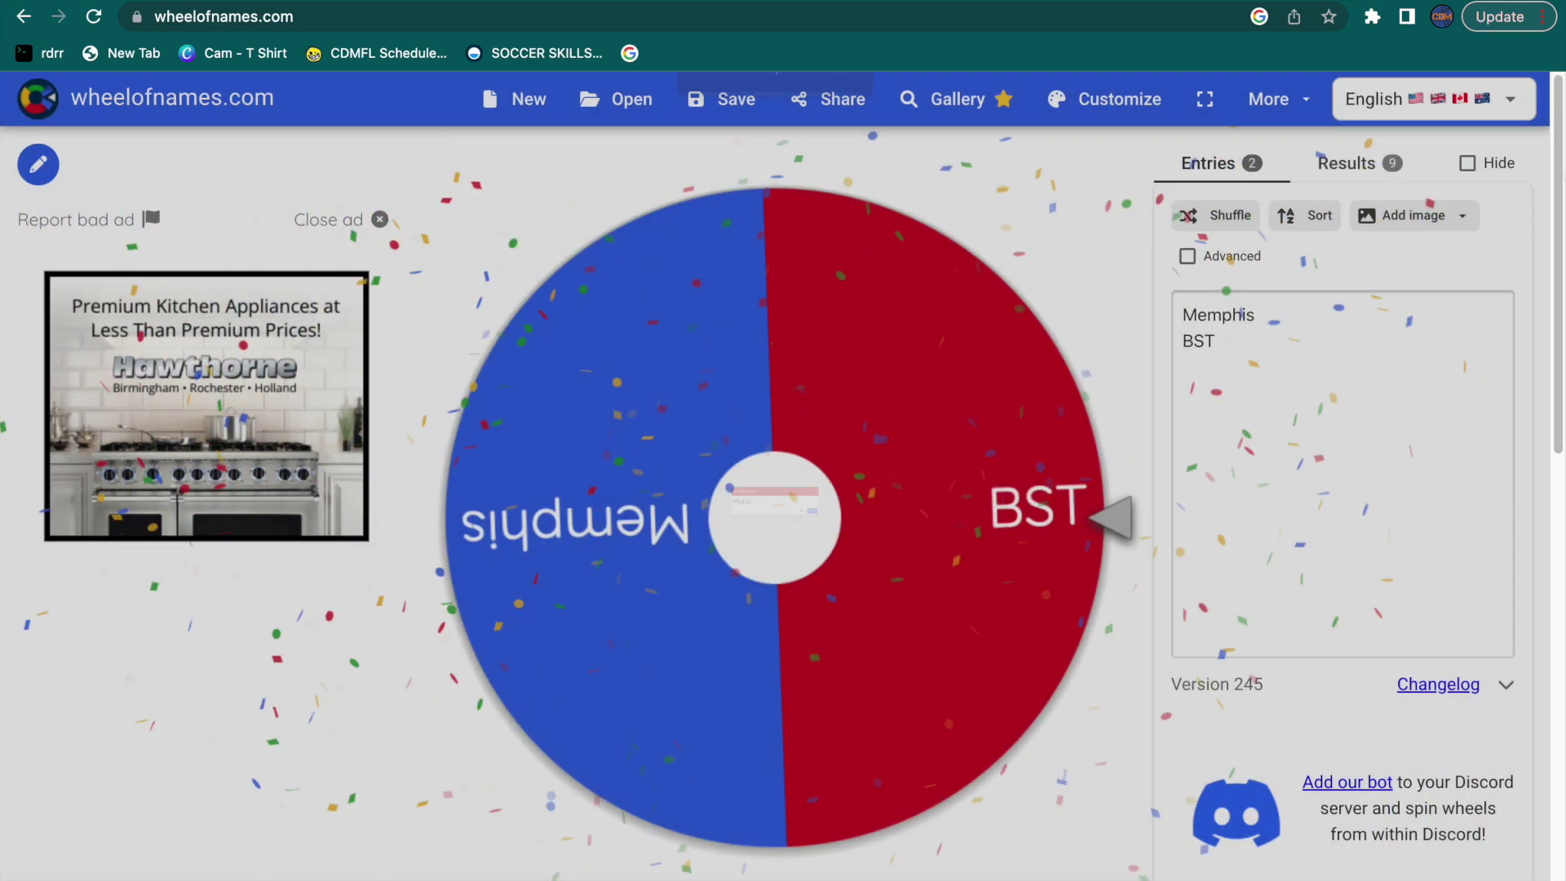
double_click(1265, 318)
key("BackSpace")
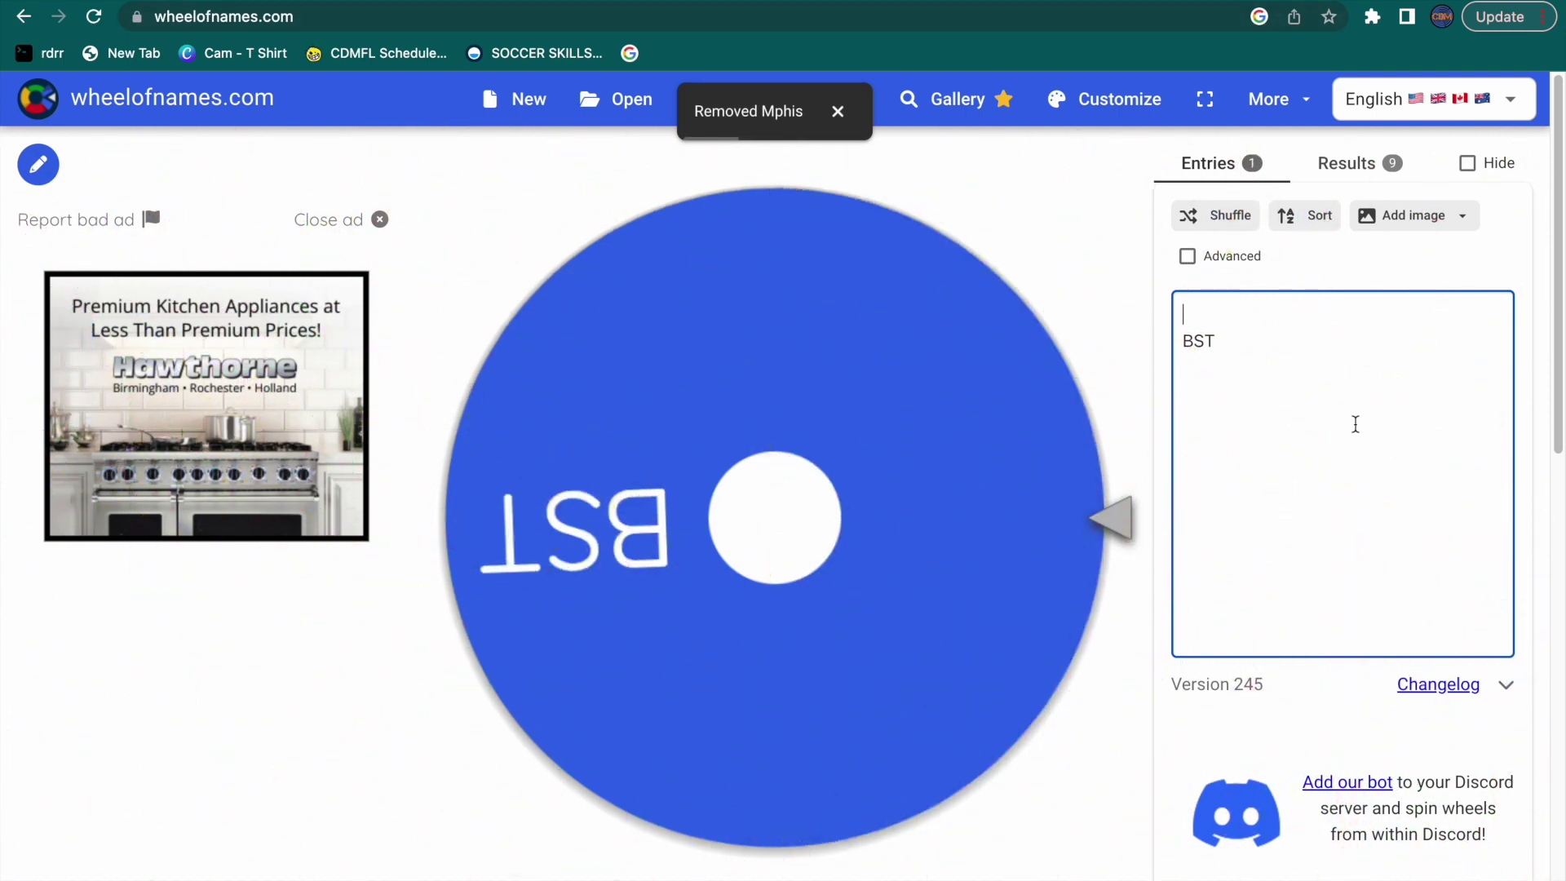
key("BackSpace")
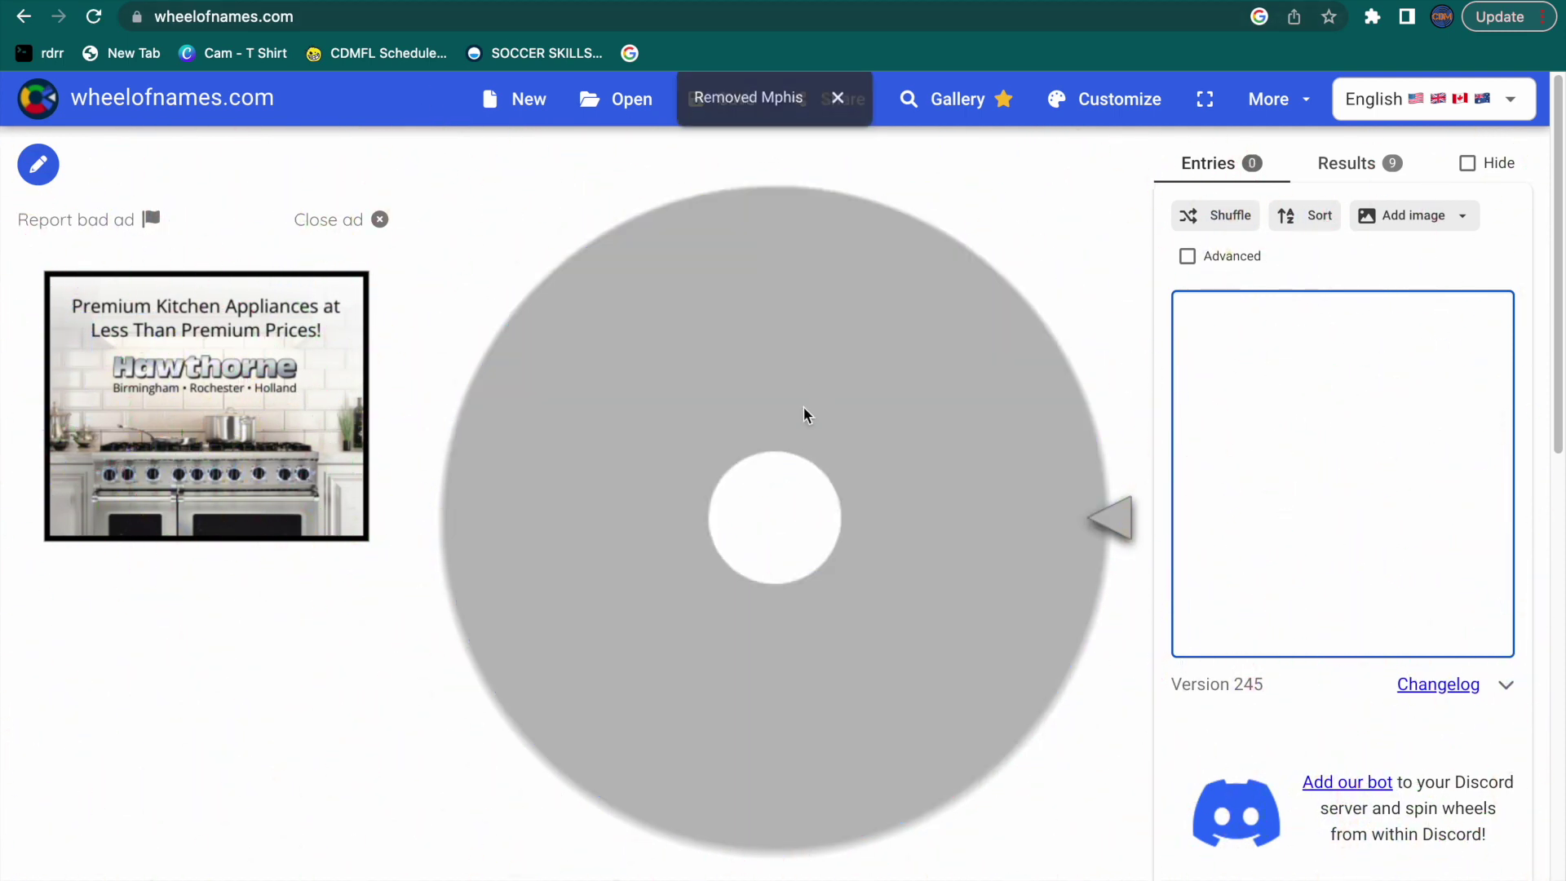
Step: Submit Memphis's win over Boise St and open the VCU vs Arizona match
key("ctrl+Tab")
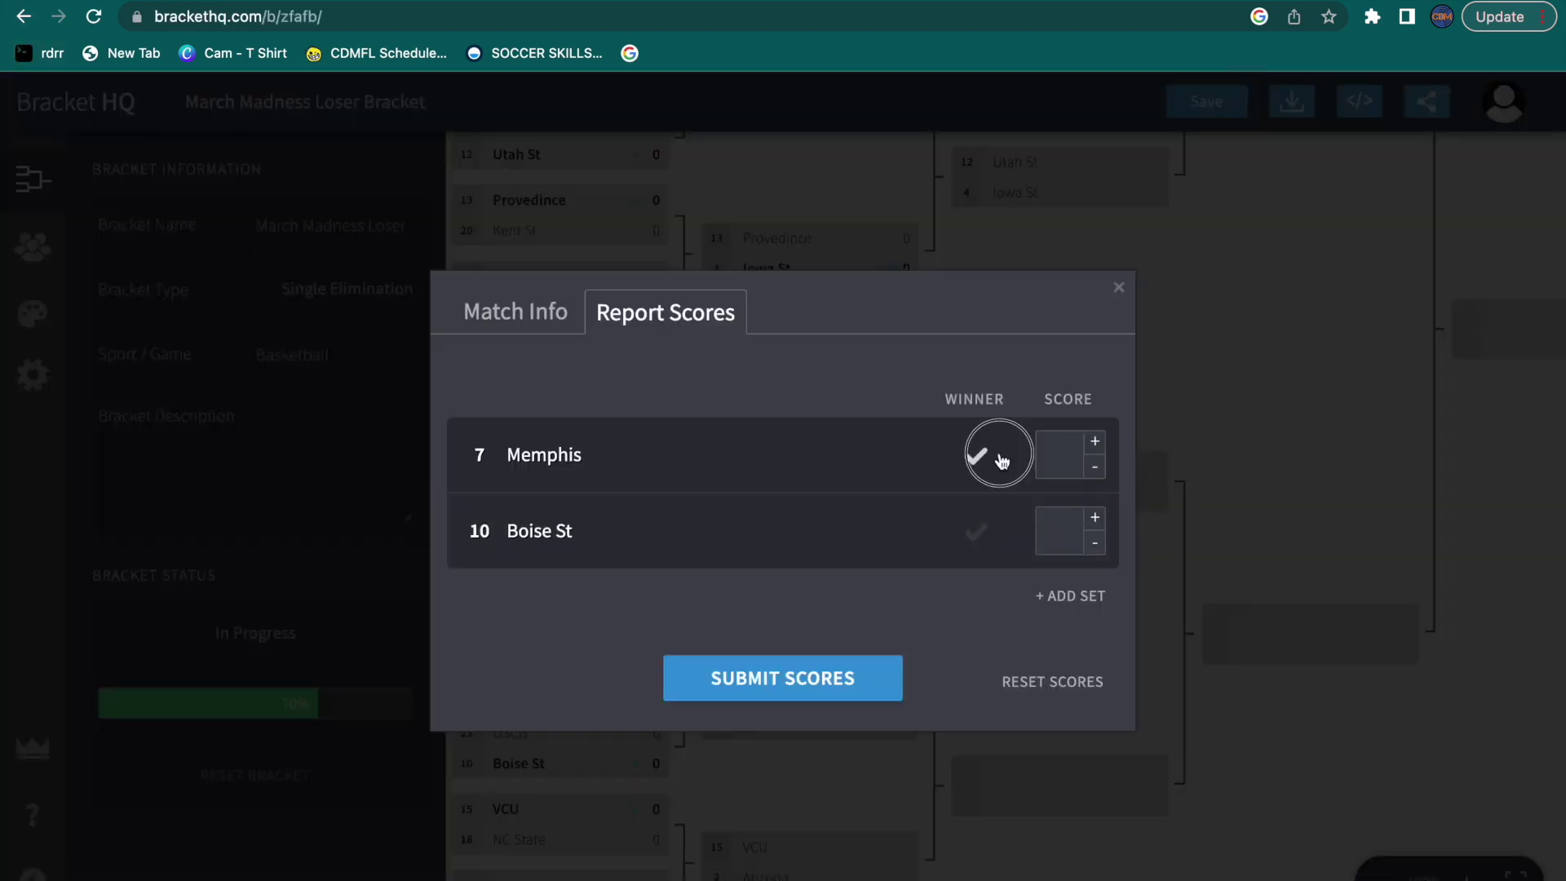
left_click(803, 693)
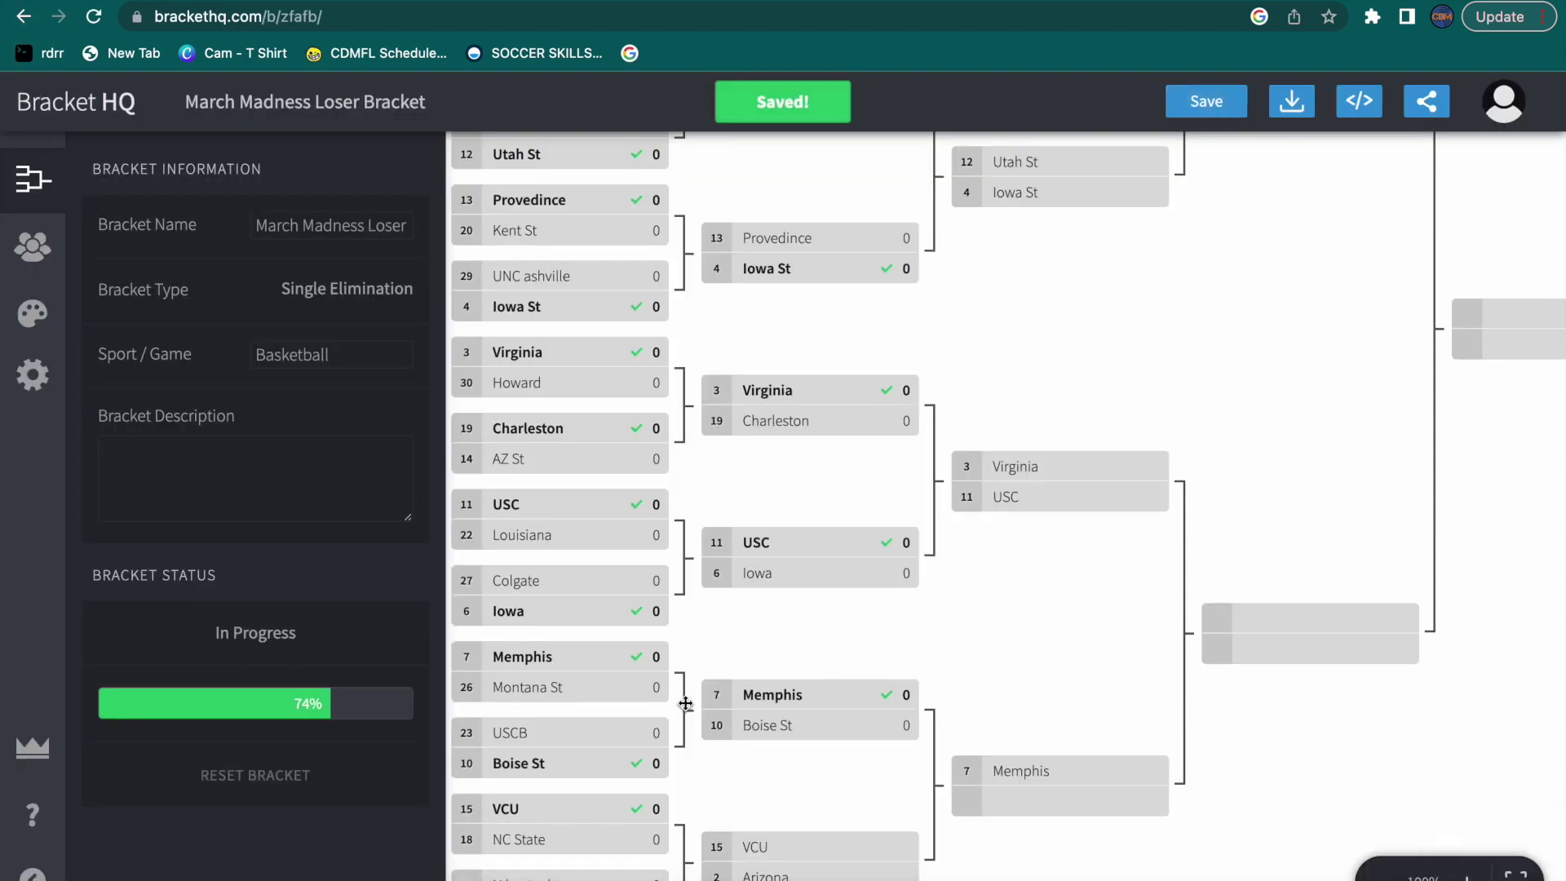
scroll(706, 739, "down", 1)
left_click(717, 762)
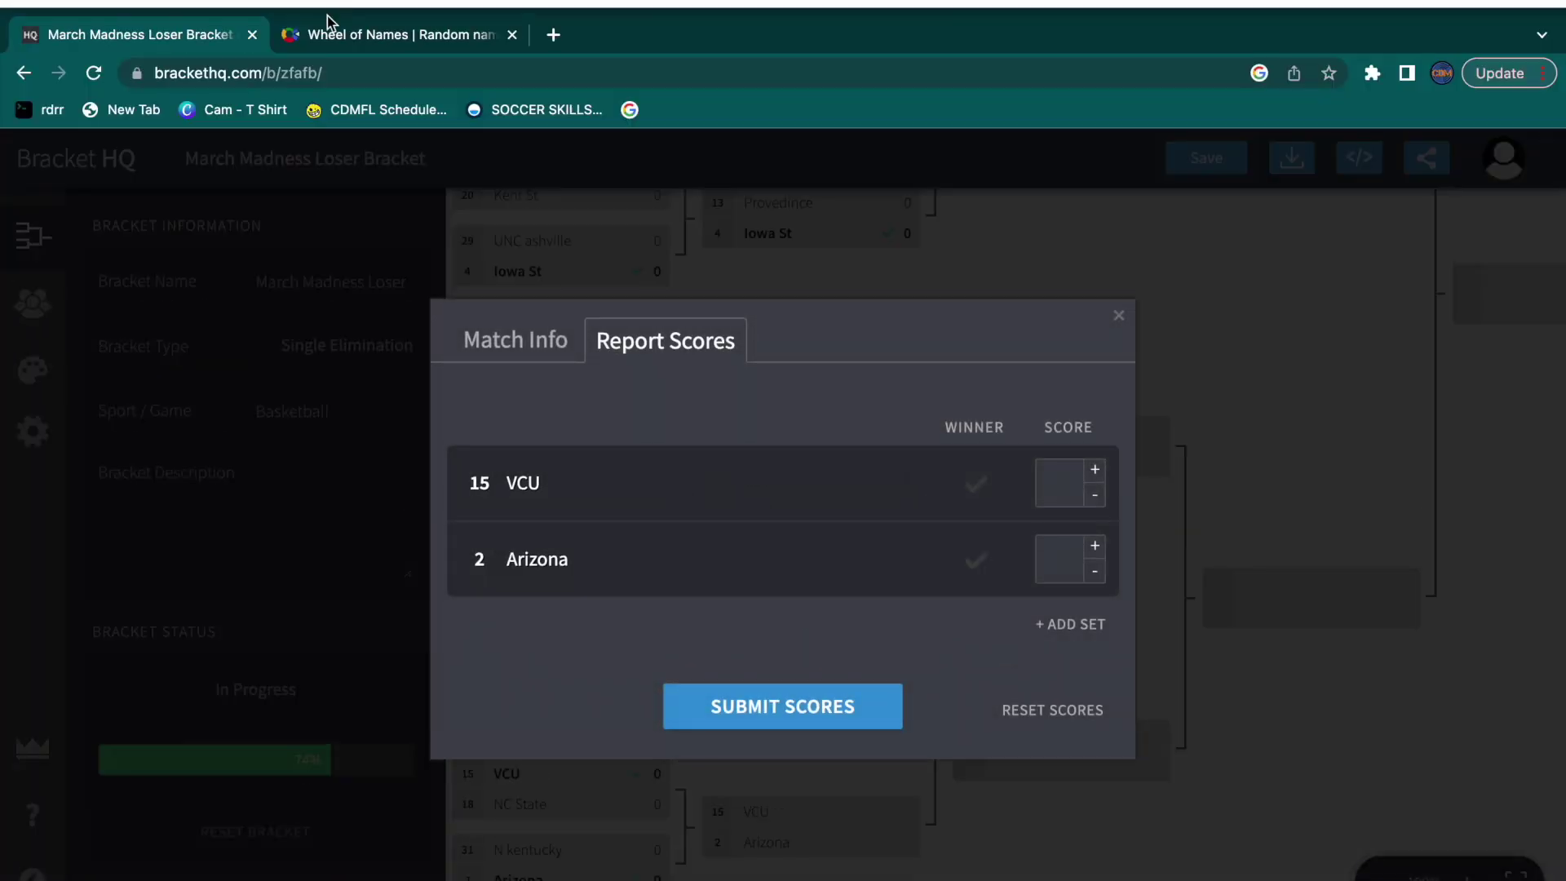
Step: Spin the VCU vs Arizona wheel and submit Arizona as the winner in the bracket
left_click(321, 34)
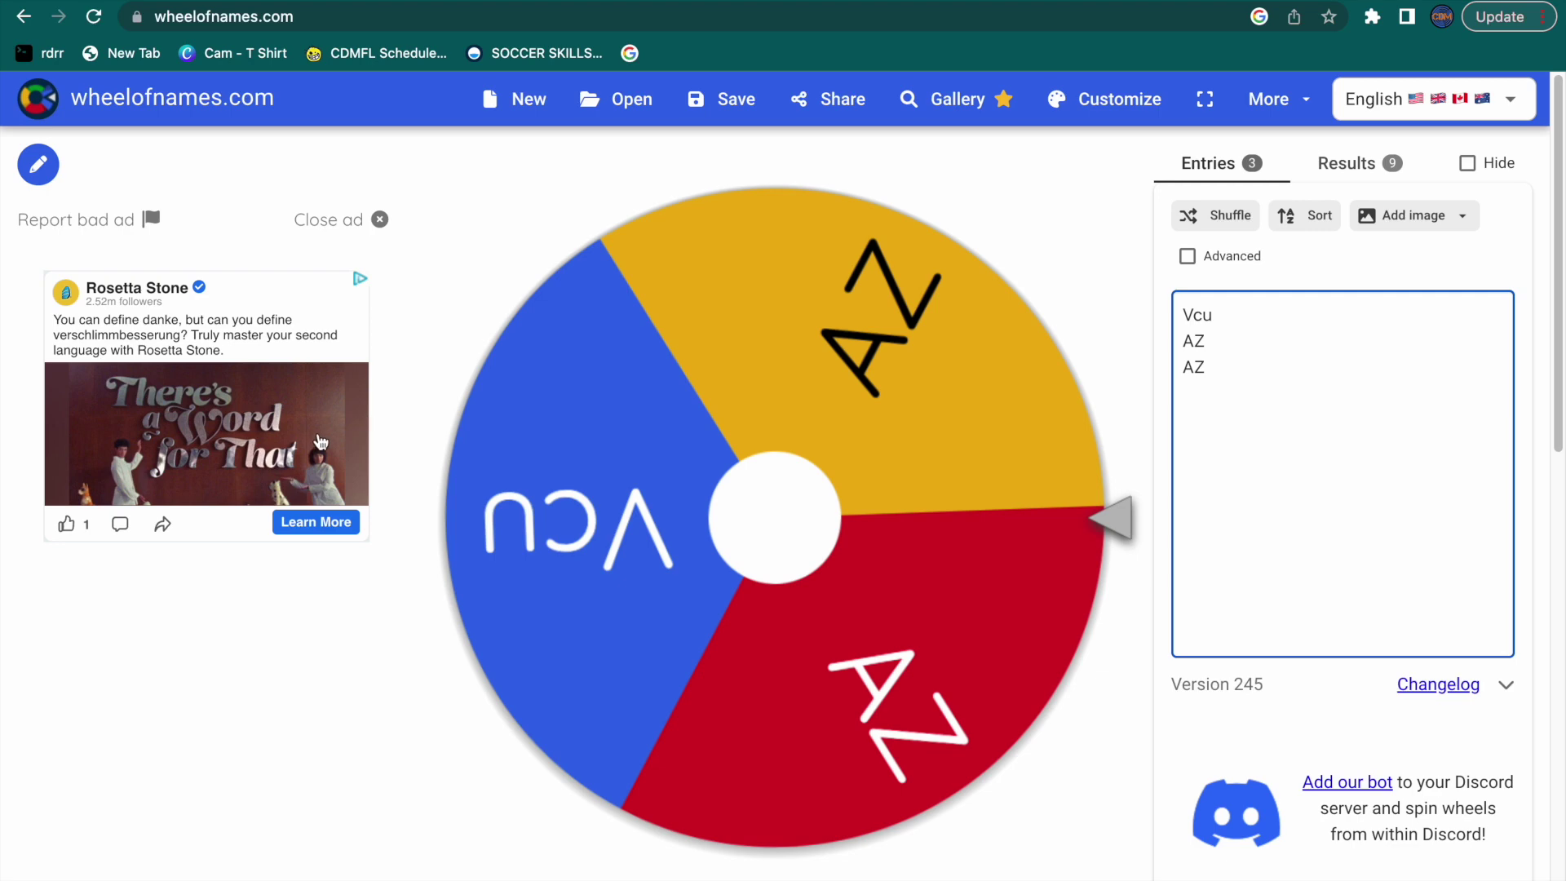
left_click(487, 354)
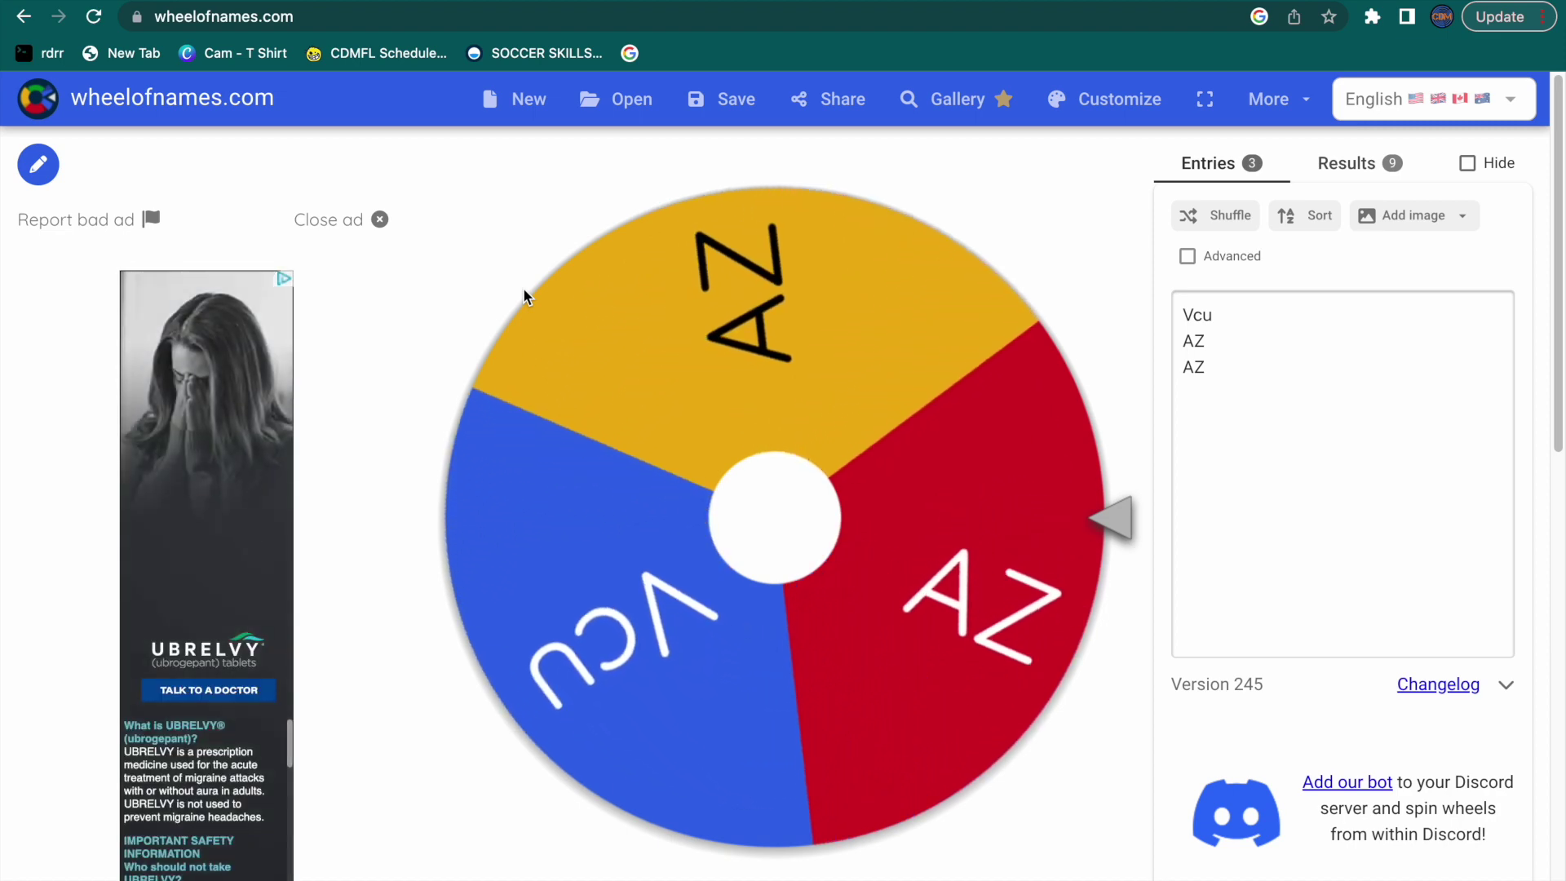
mouse_move(70, 4)
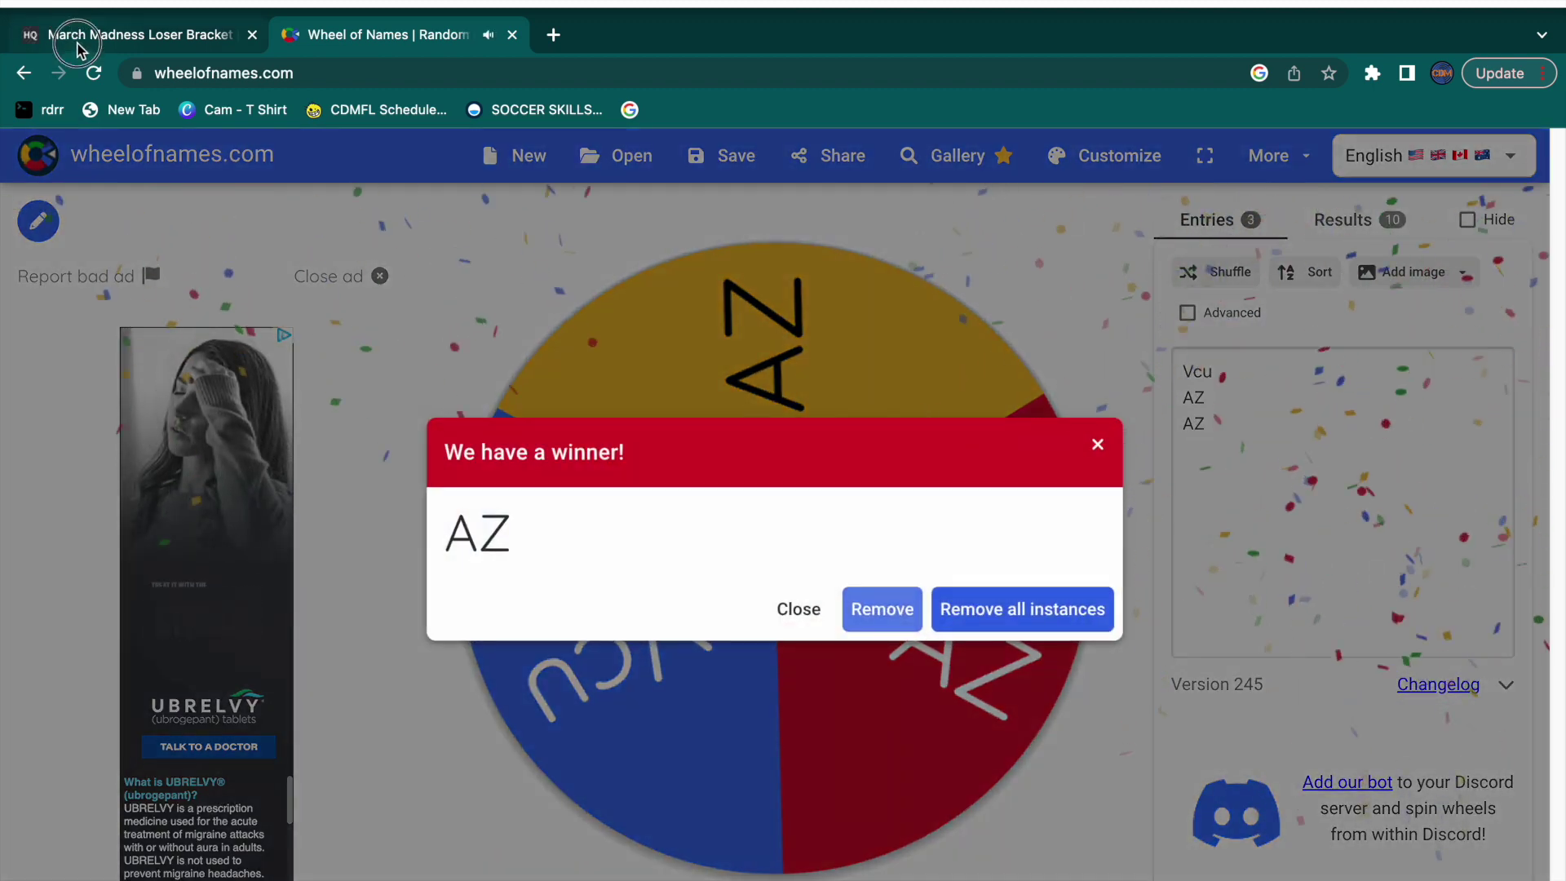
left_click(74, 34)
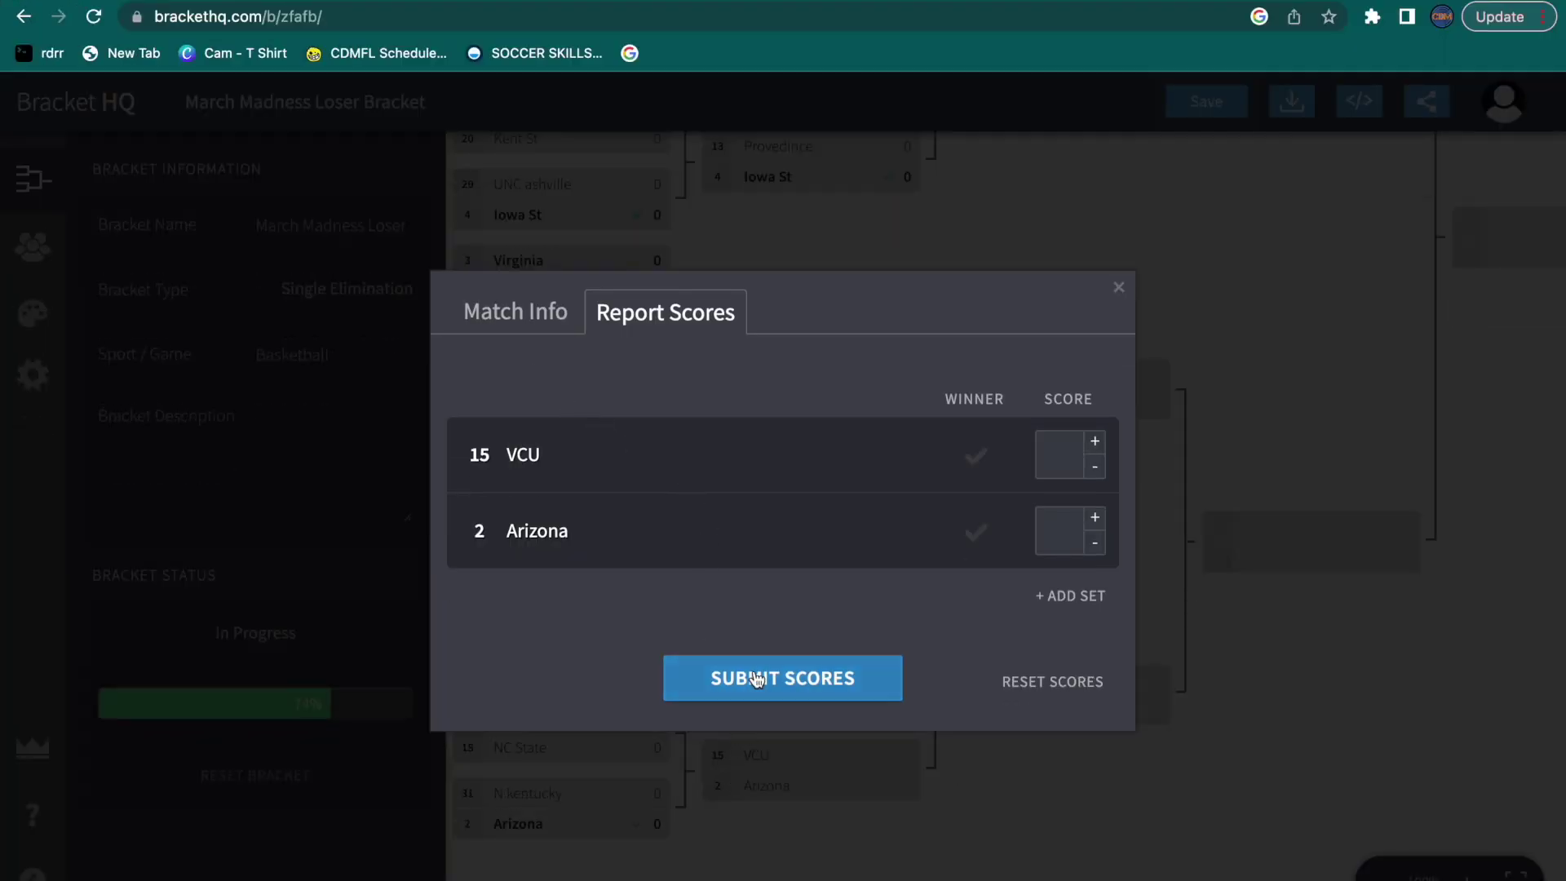
left_click(822, 692)
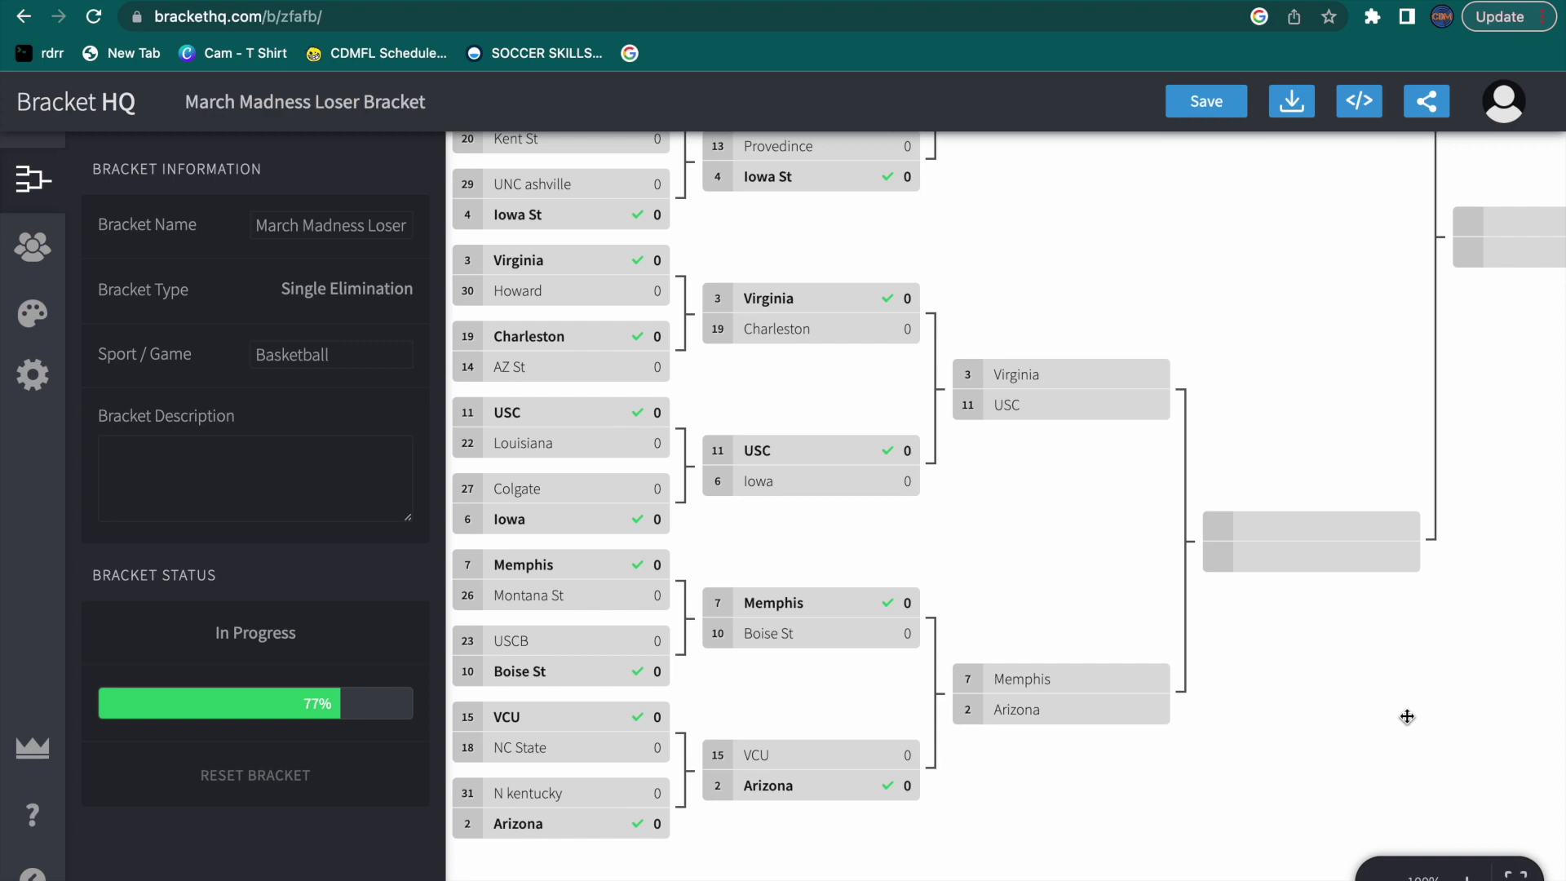
Step: Open the purde vs WVAU match and spin the Purde vs WVU wheel
scroll(1059, 640, "up", 6)
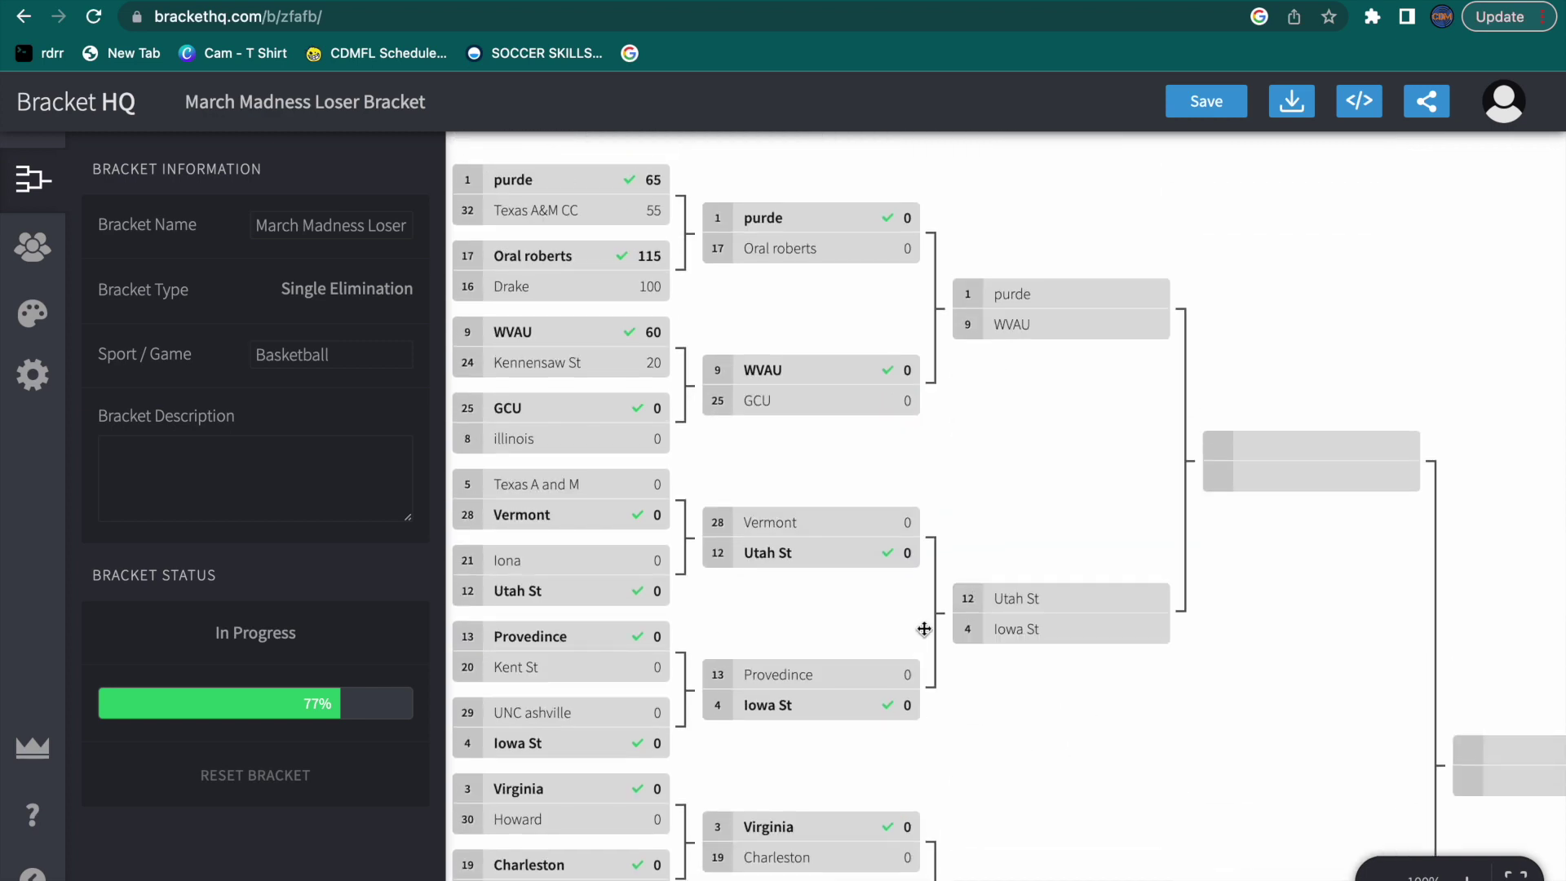
scroll(950, 604, "down", 6)
scroll(933, 541, "up", 6)
scroll(1442, 417, "down", 5)
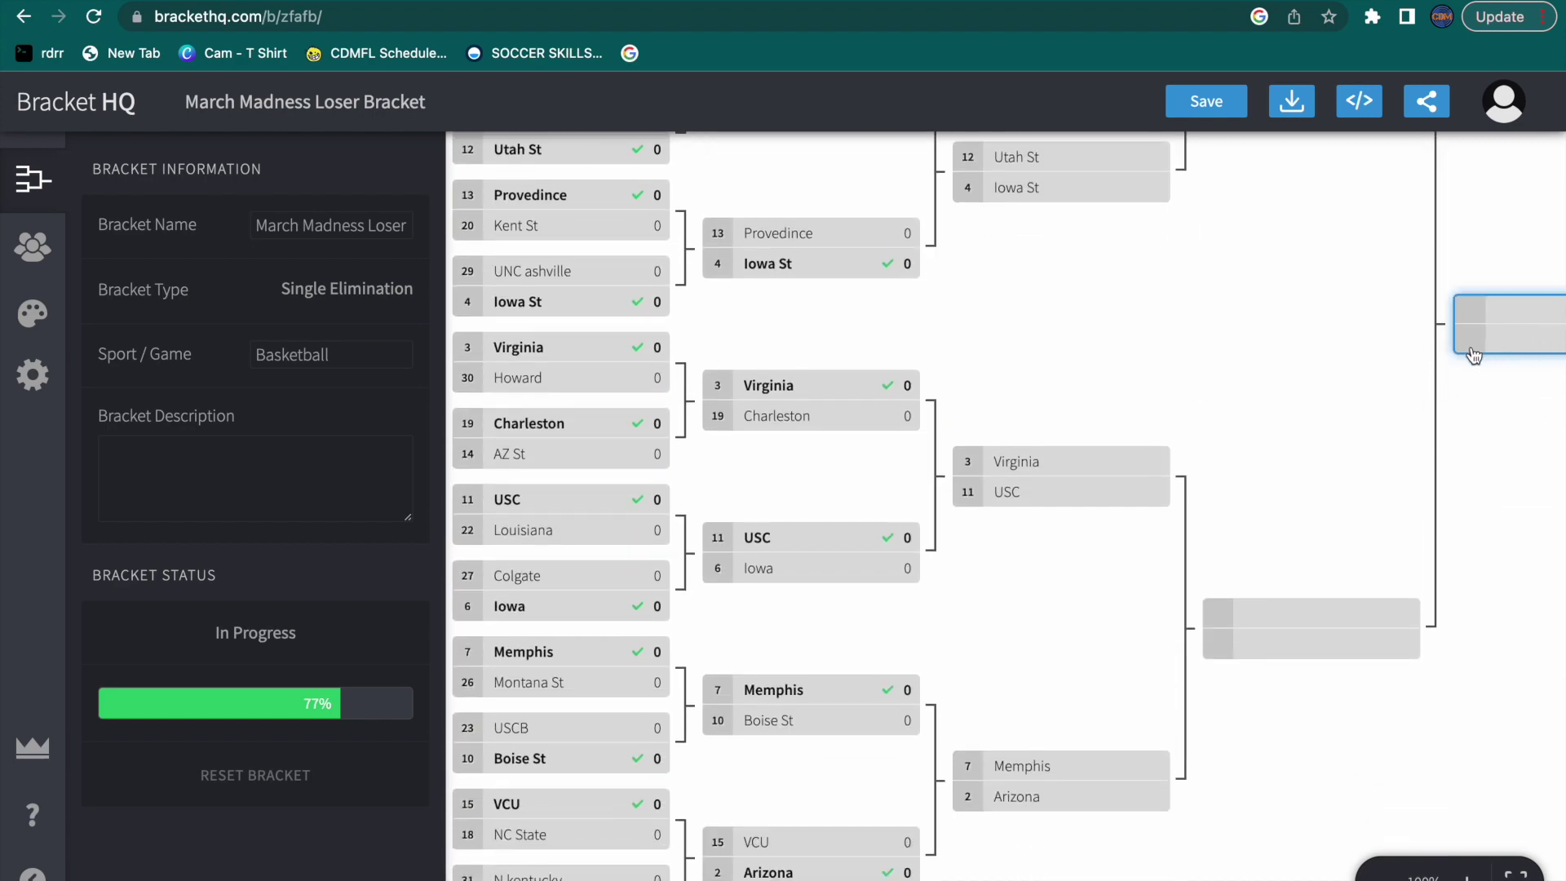
scroll(1273, 403, "up", 5)
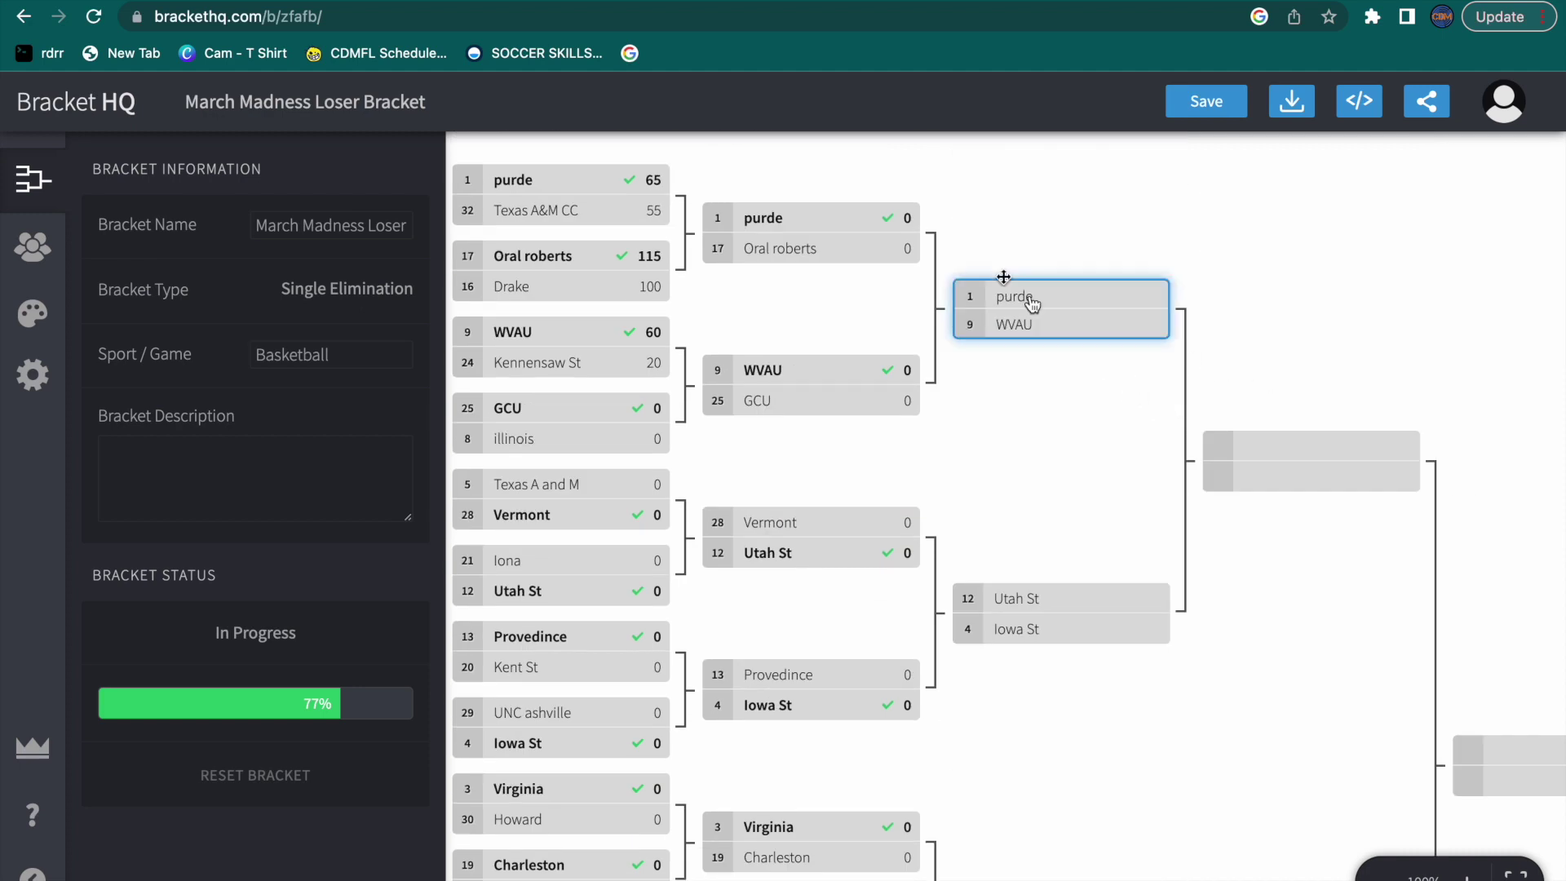
left_click(1002, 292)
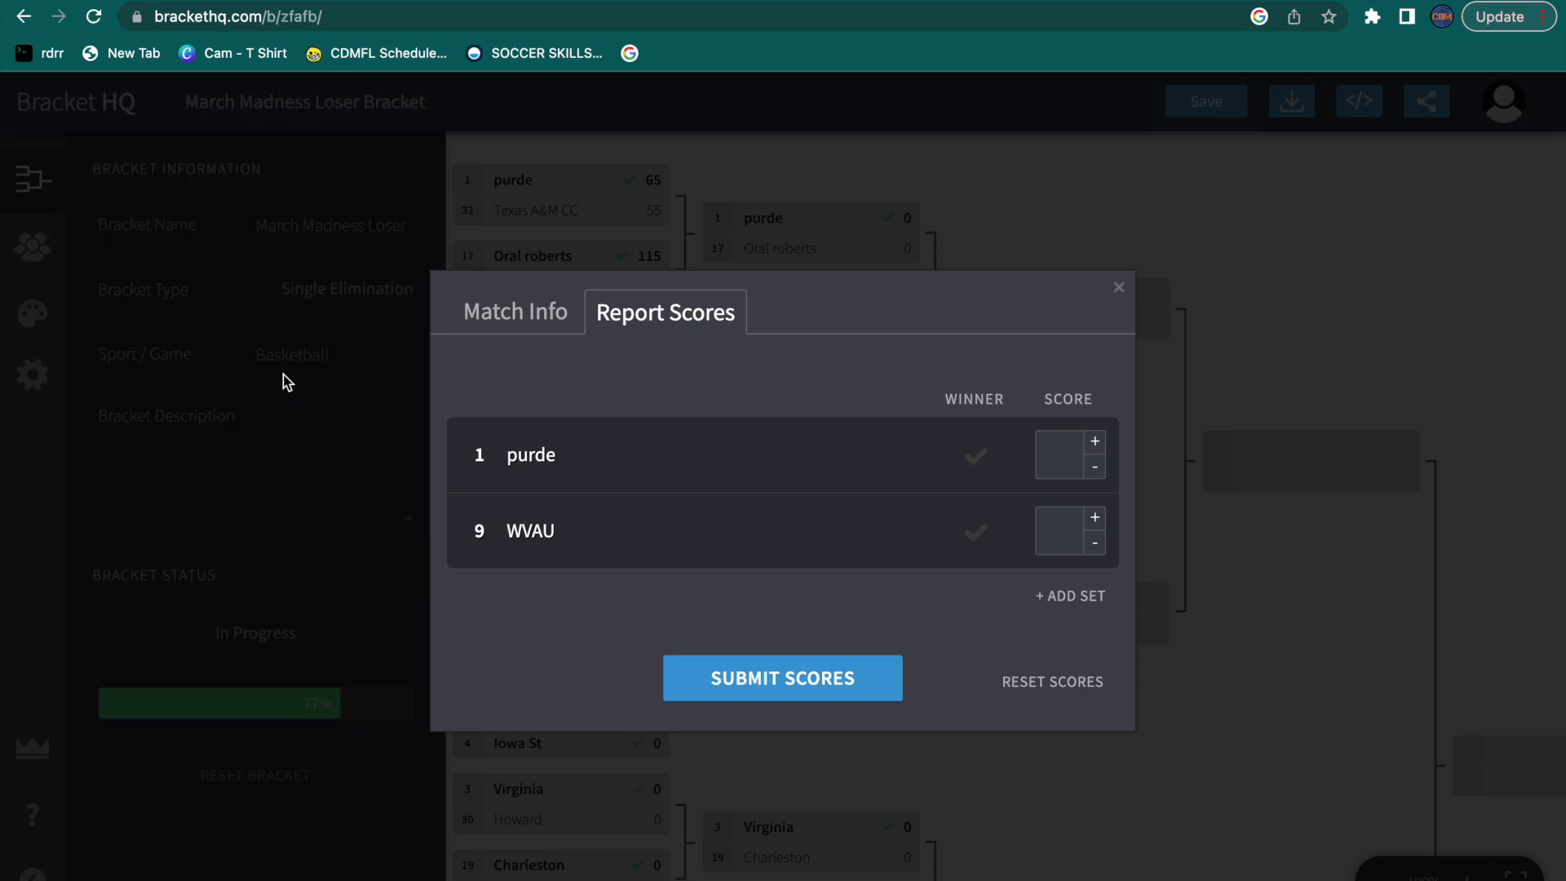
left_click(456, 49)
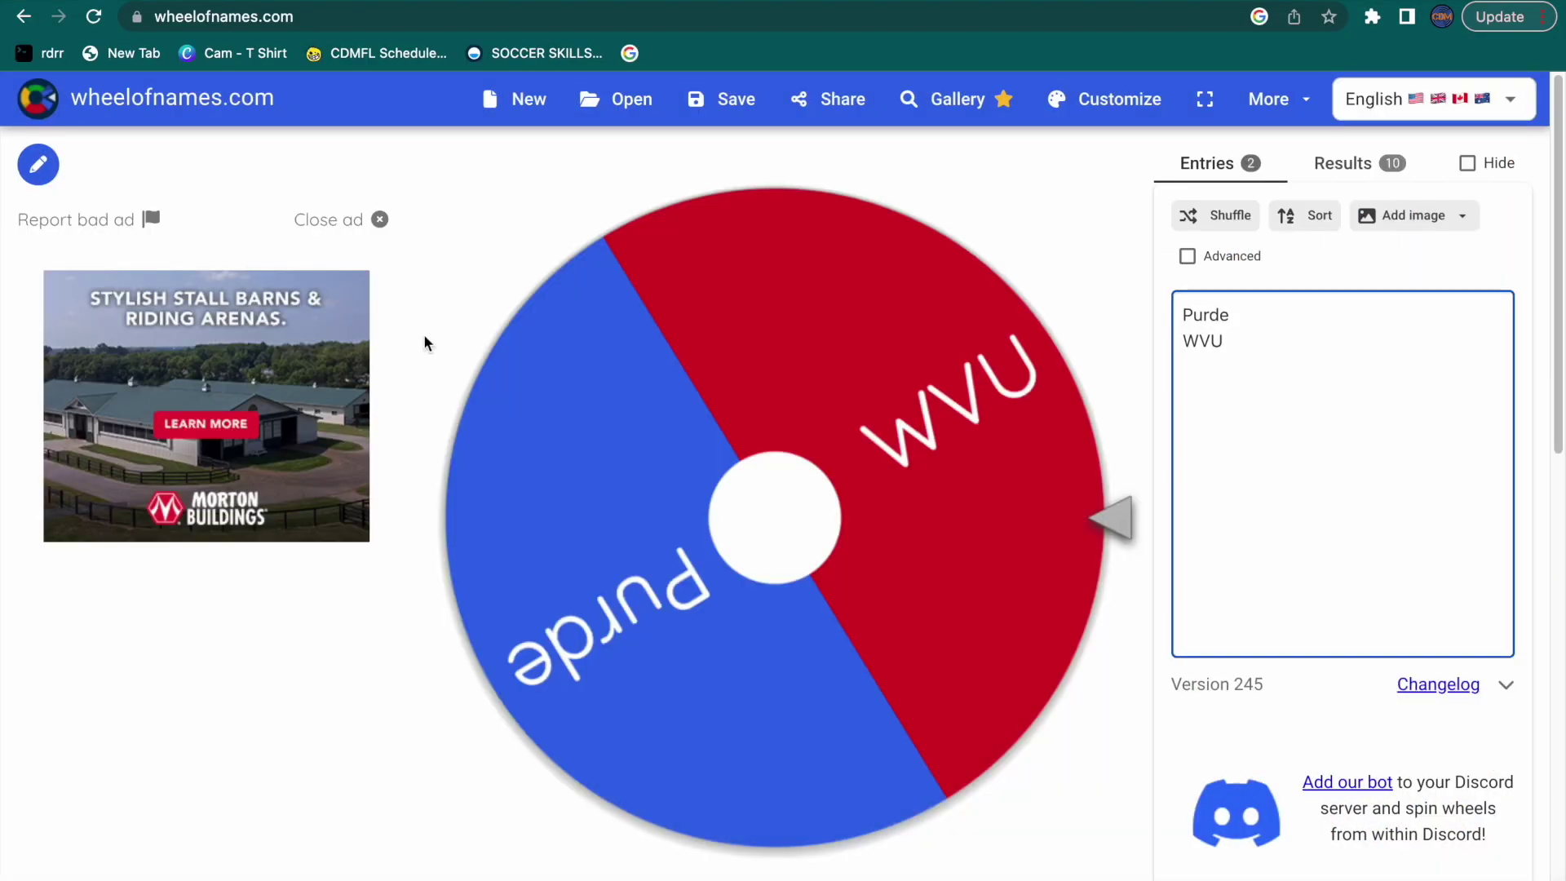
key("ctrl+Return")
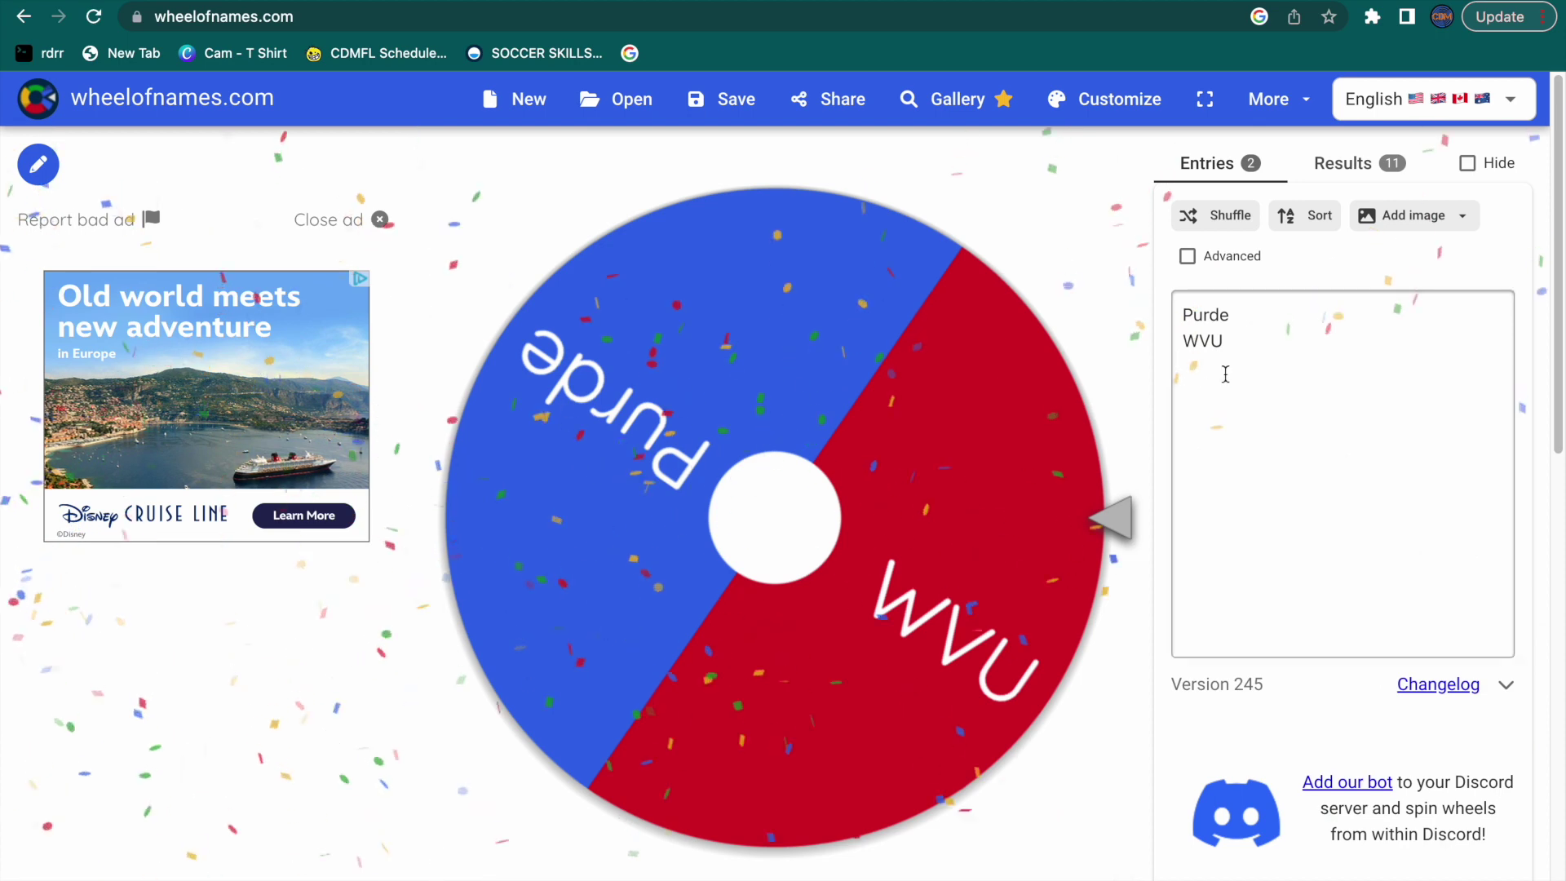
Step: Empty the wheel, submit WVAU's win, and open the Utah St vs Iowa St match
left_click_drag(1220, 374, 1142, 307)
key("BackSpace")
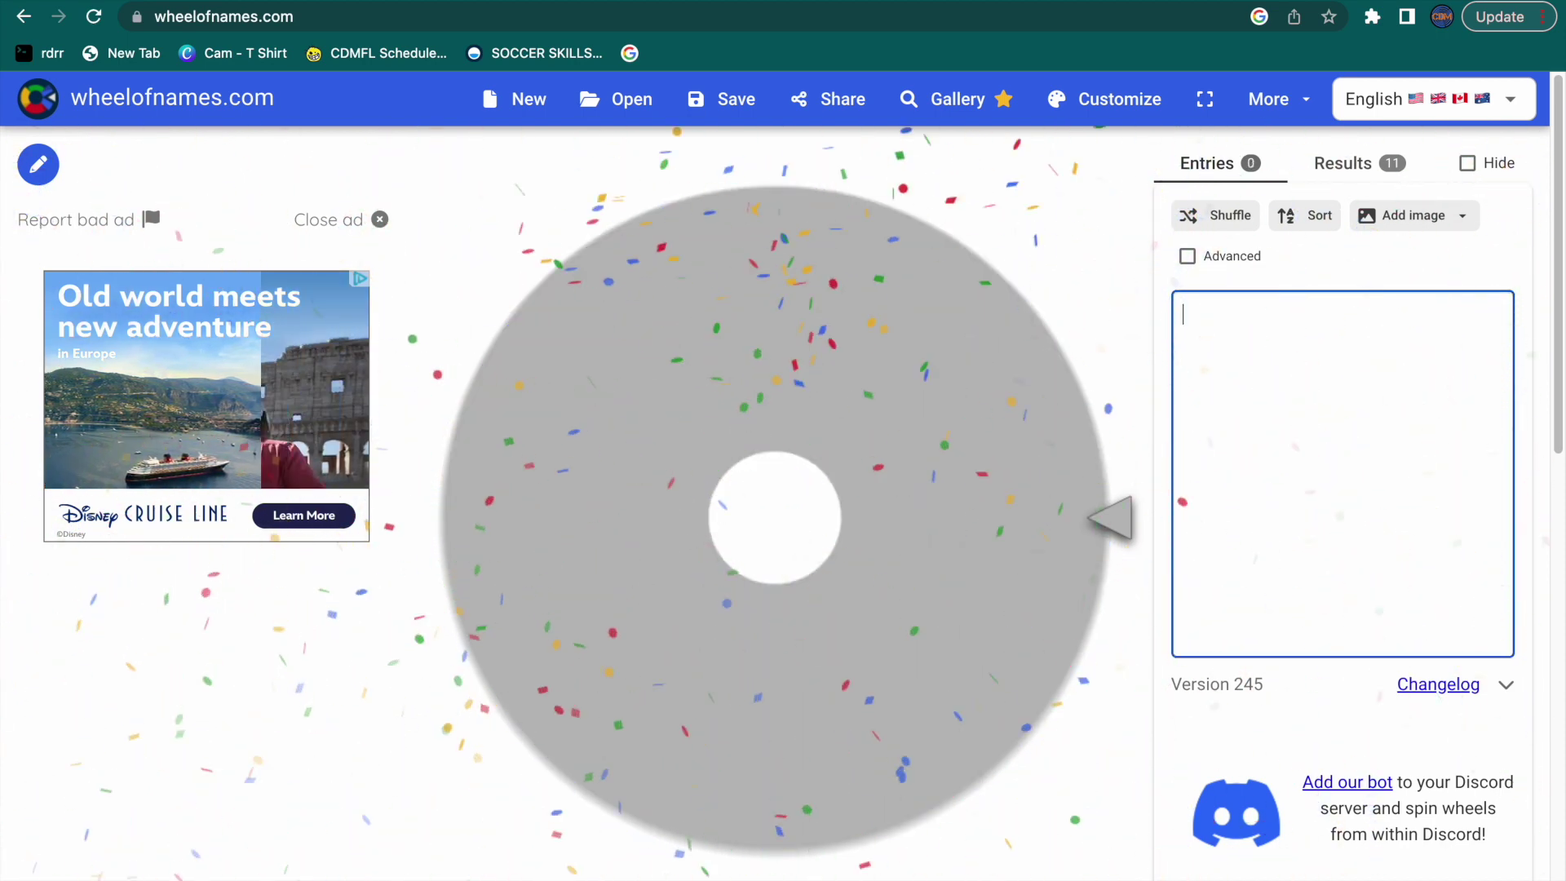
left_click(138, 2)
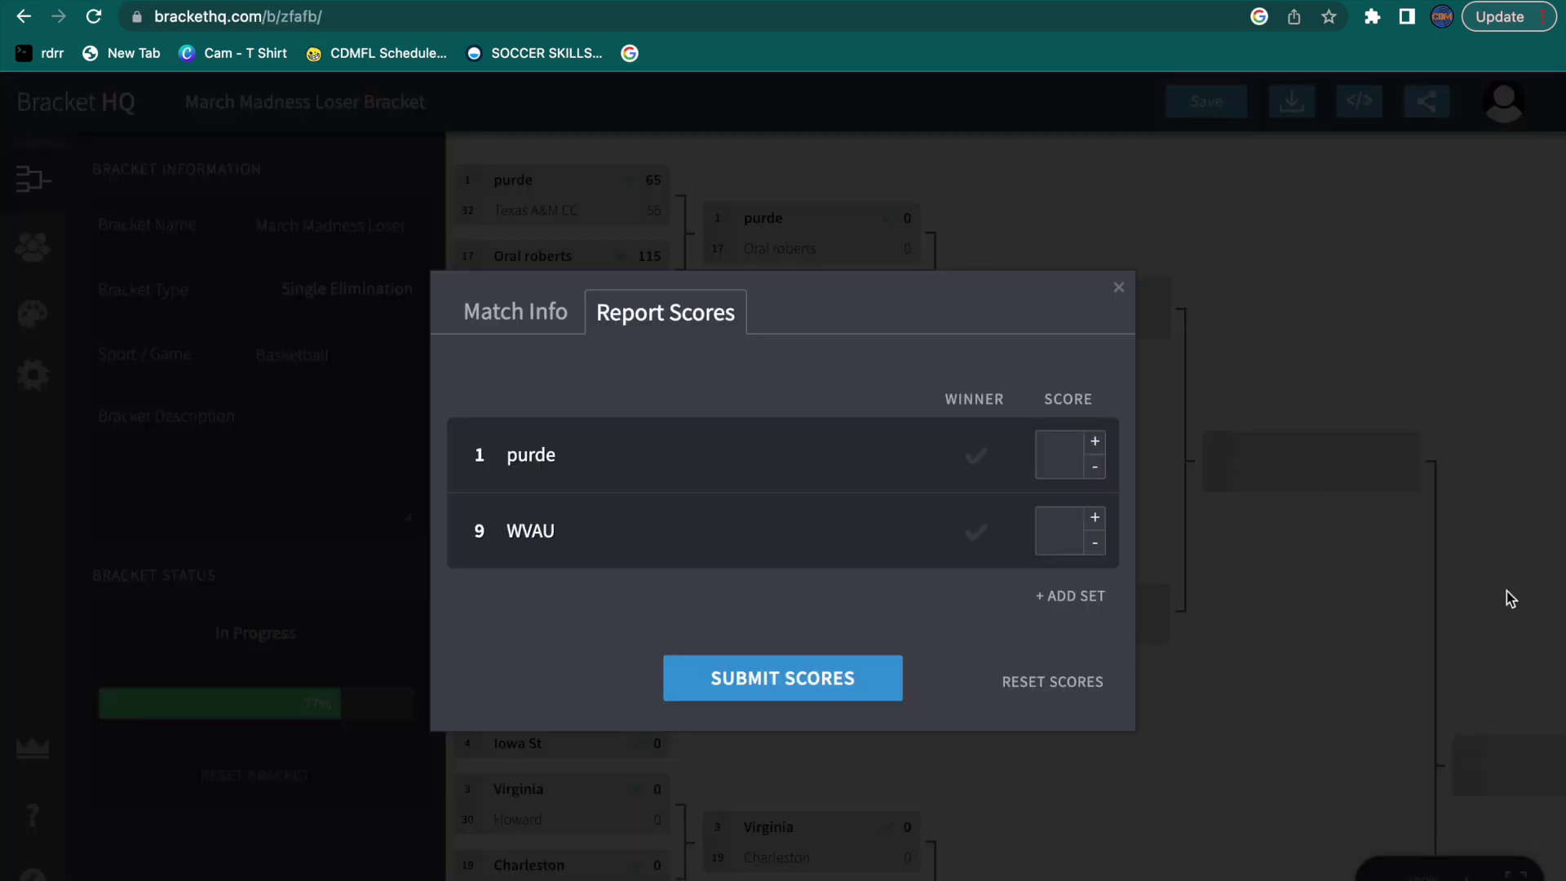
left_click(836, 681)
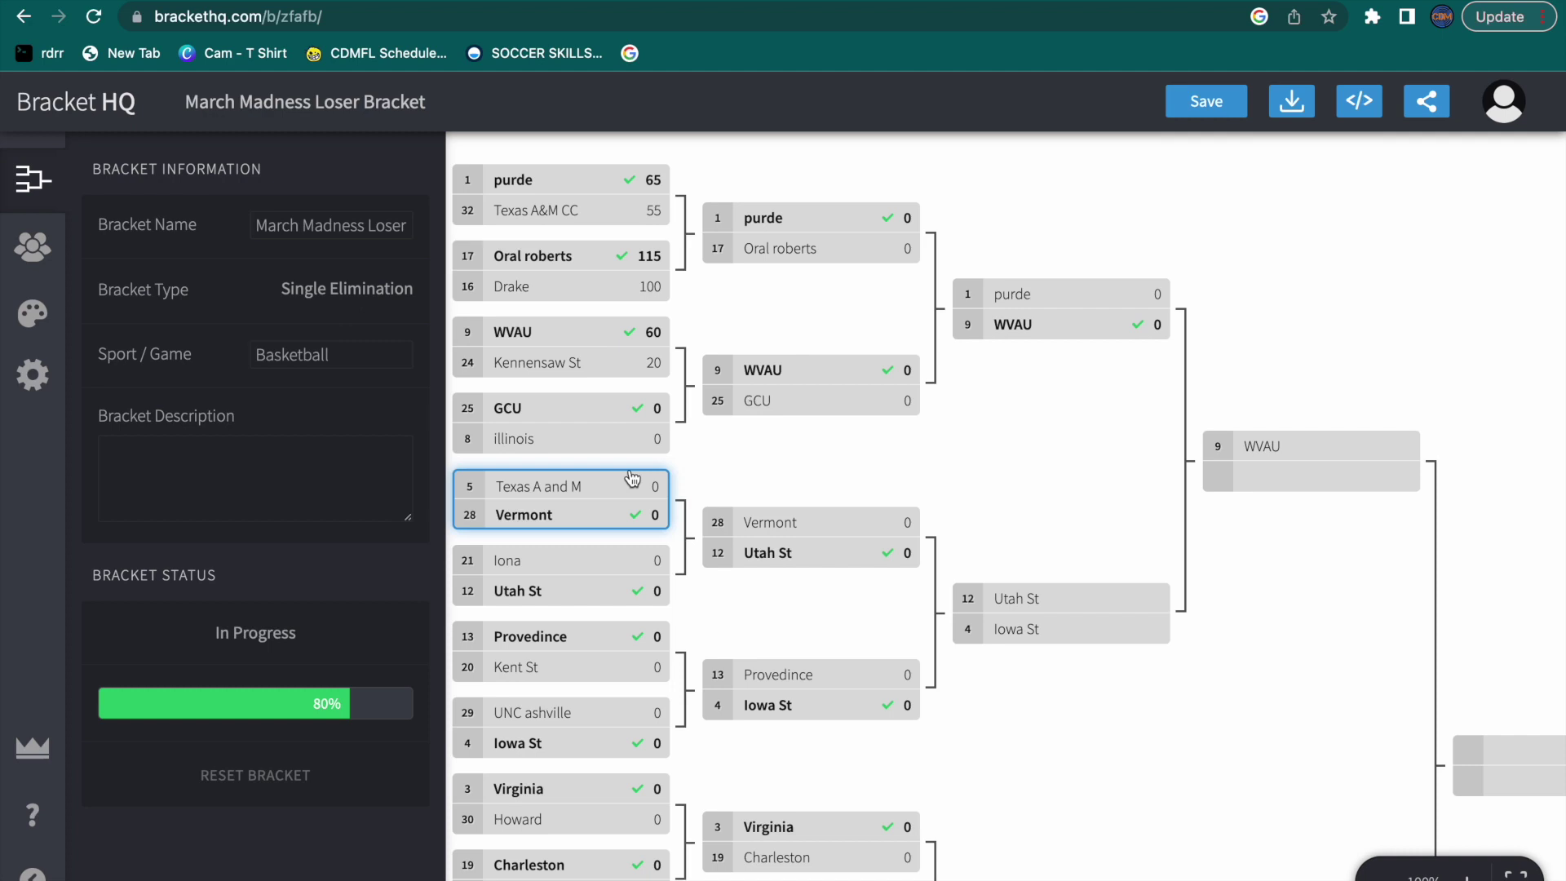
left_click(1033, 581)
Step: Add the U st entry and spin the I st vs U st wheel
key("ctrl+Tab")
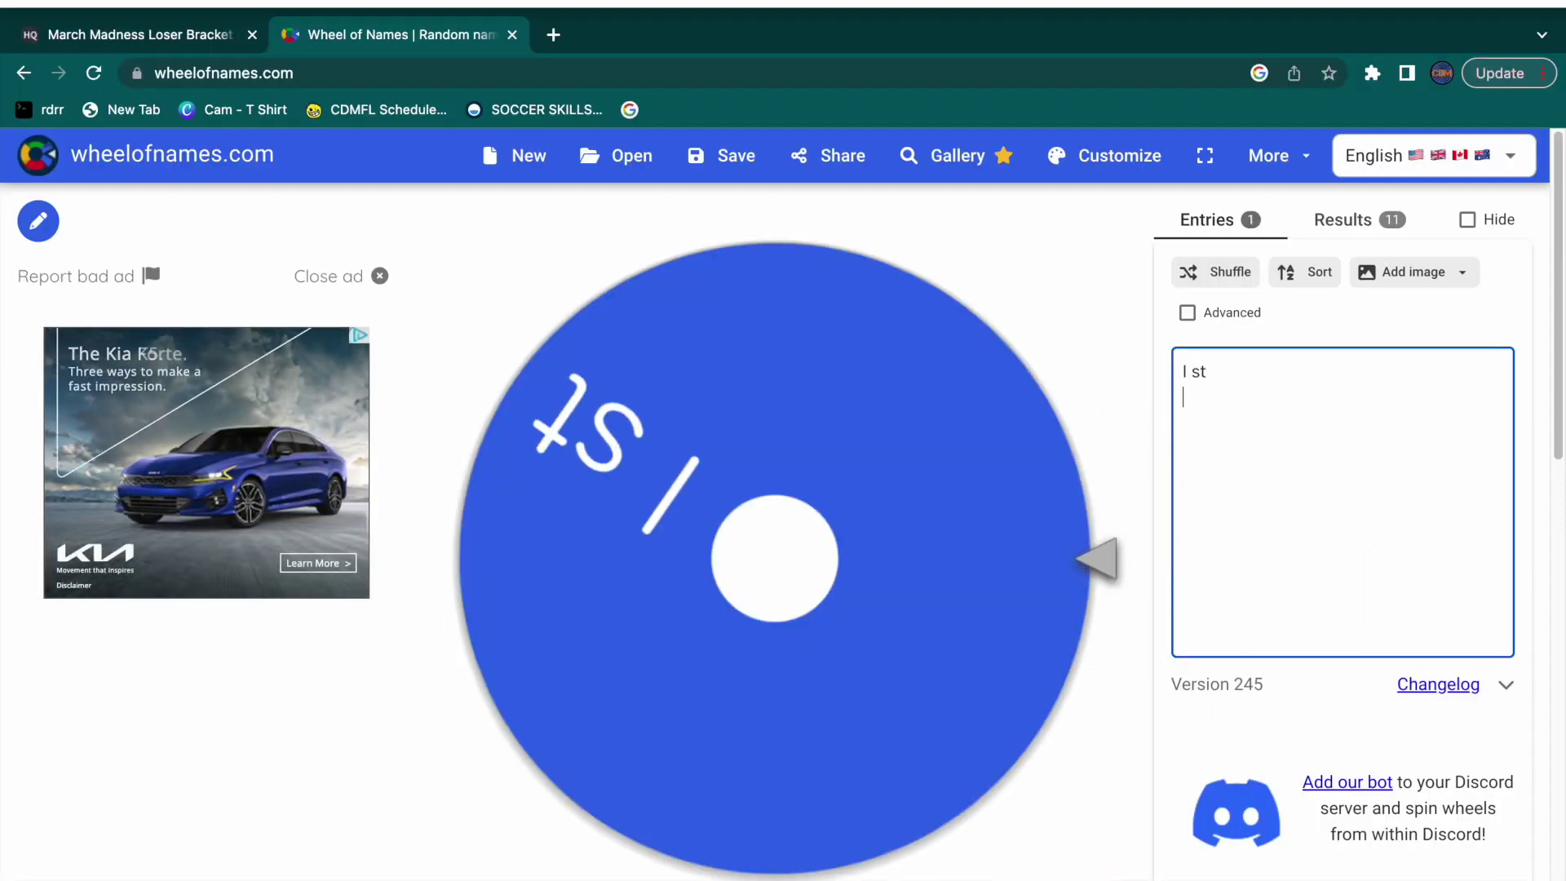
type("U st")
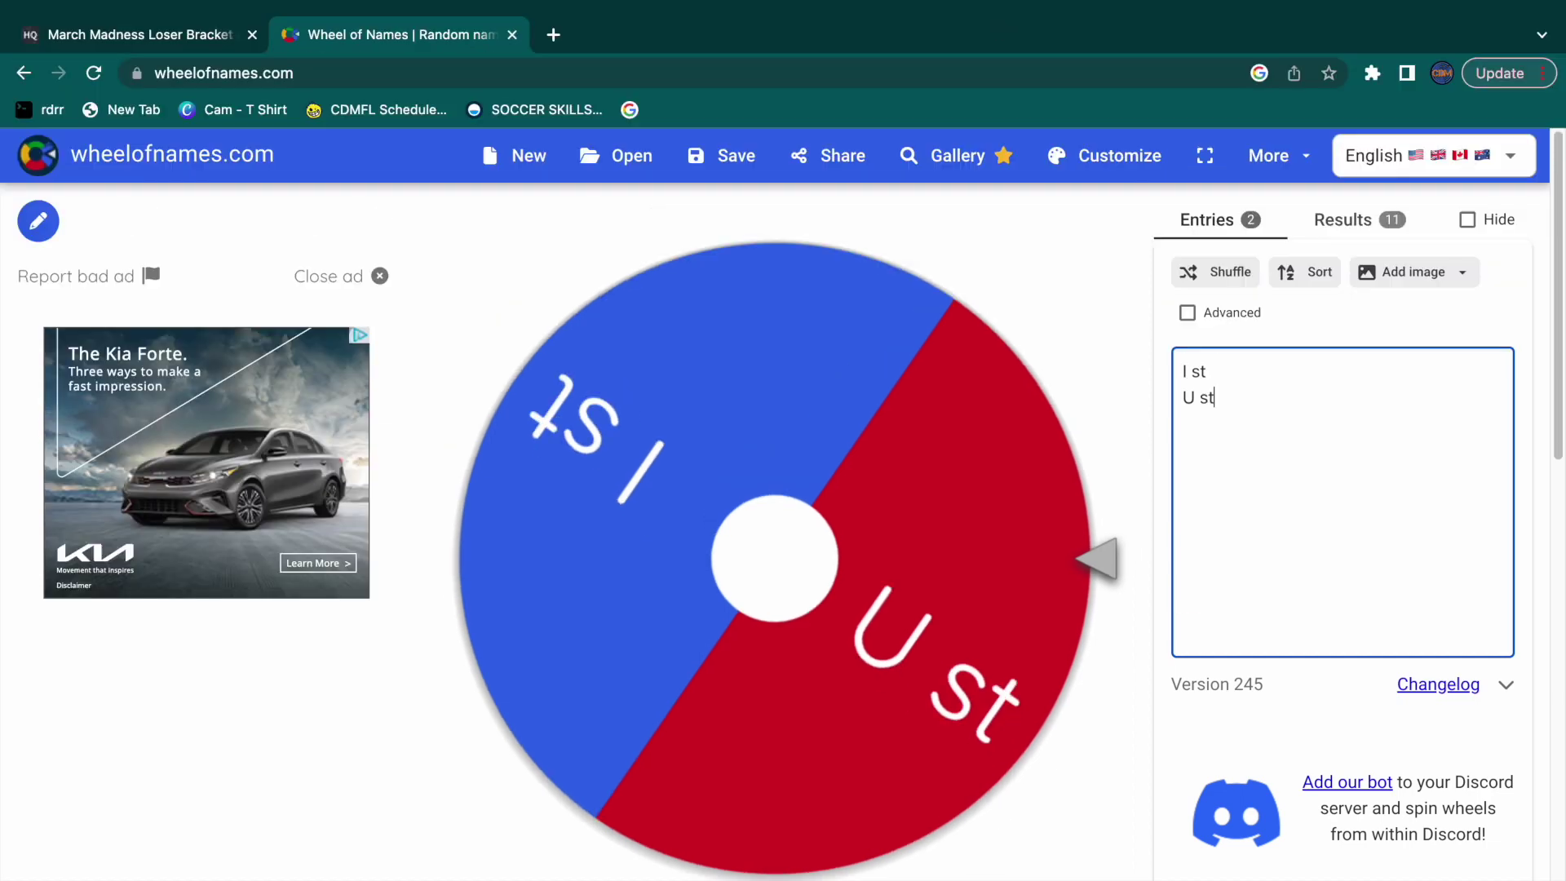
left_click(856, 514)
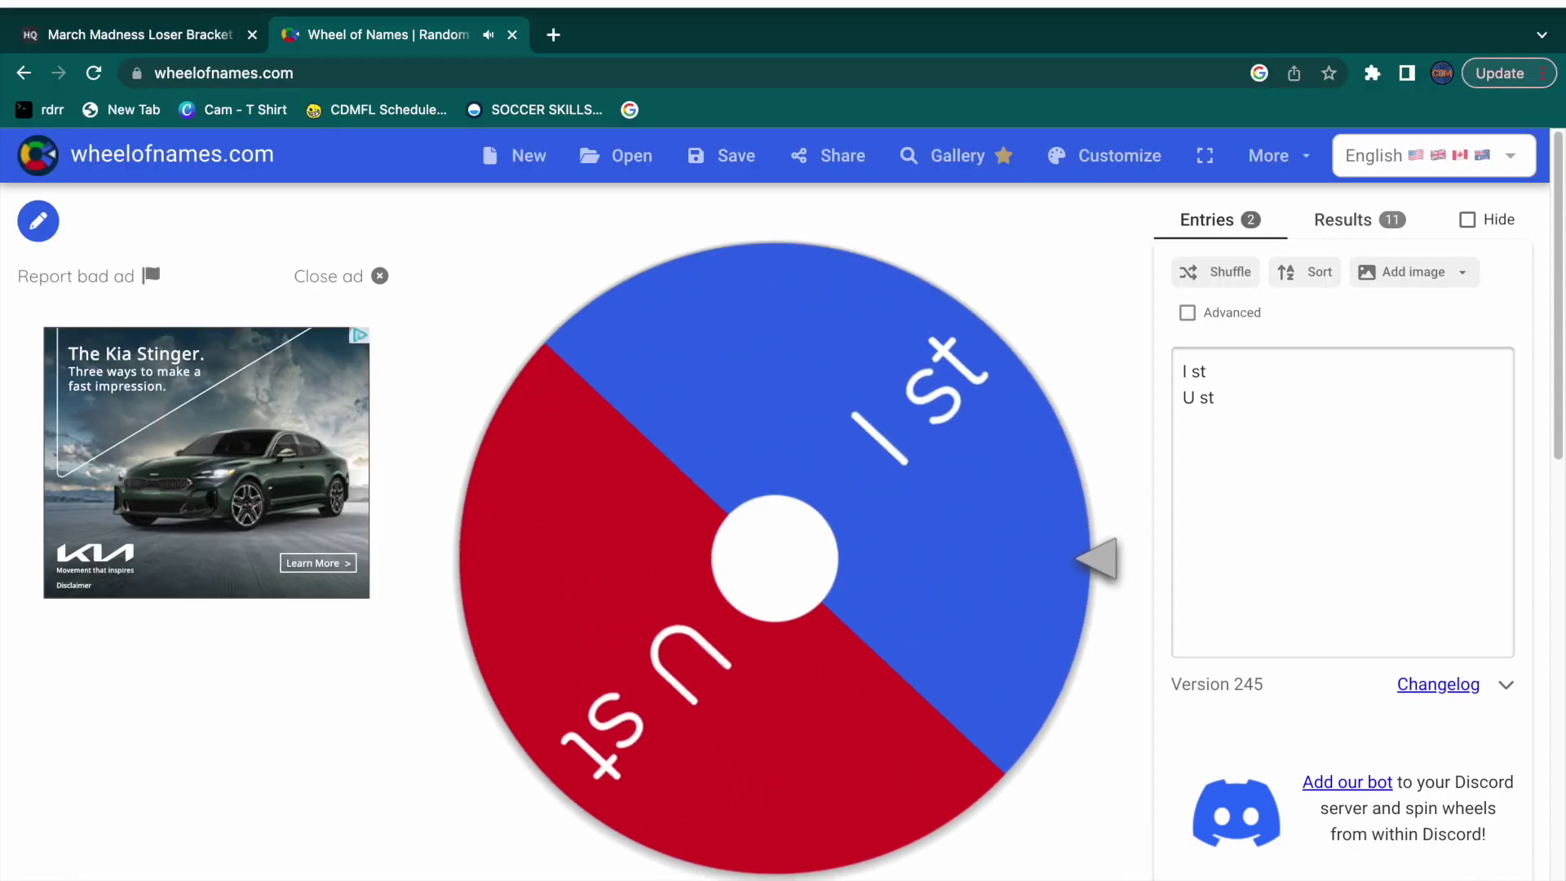
left_click(82, 24)
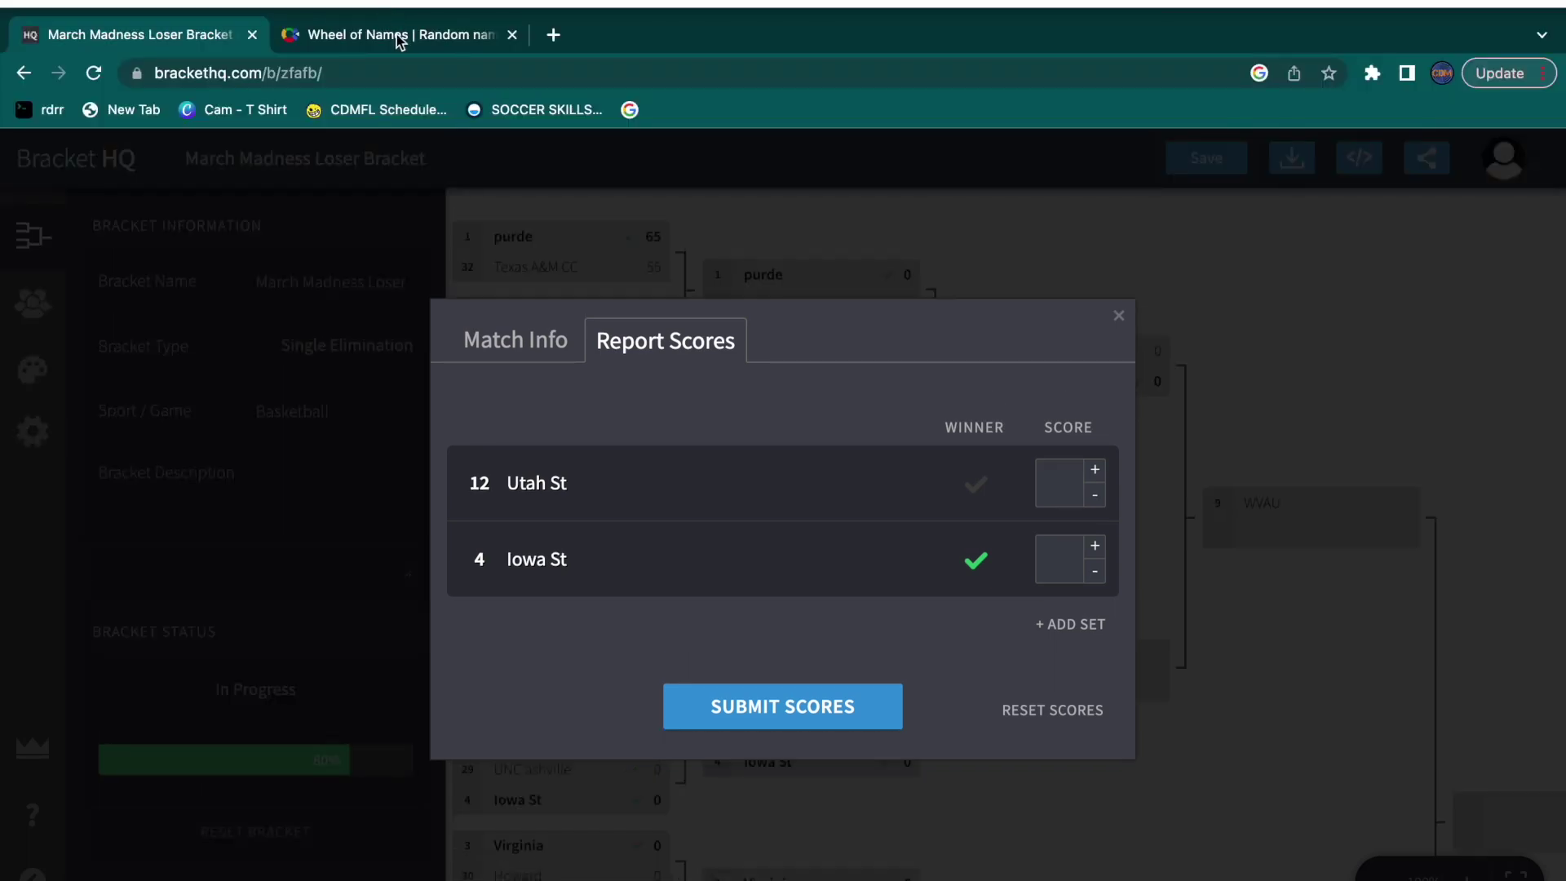
left_click(402, 32)
Step: Remove winner I st, delete U st, and submit Iowa St's win over Utah St
left_click(1088, 596)
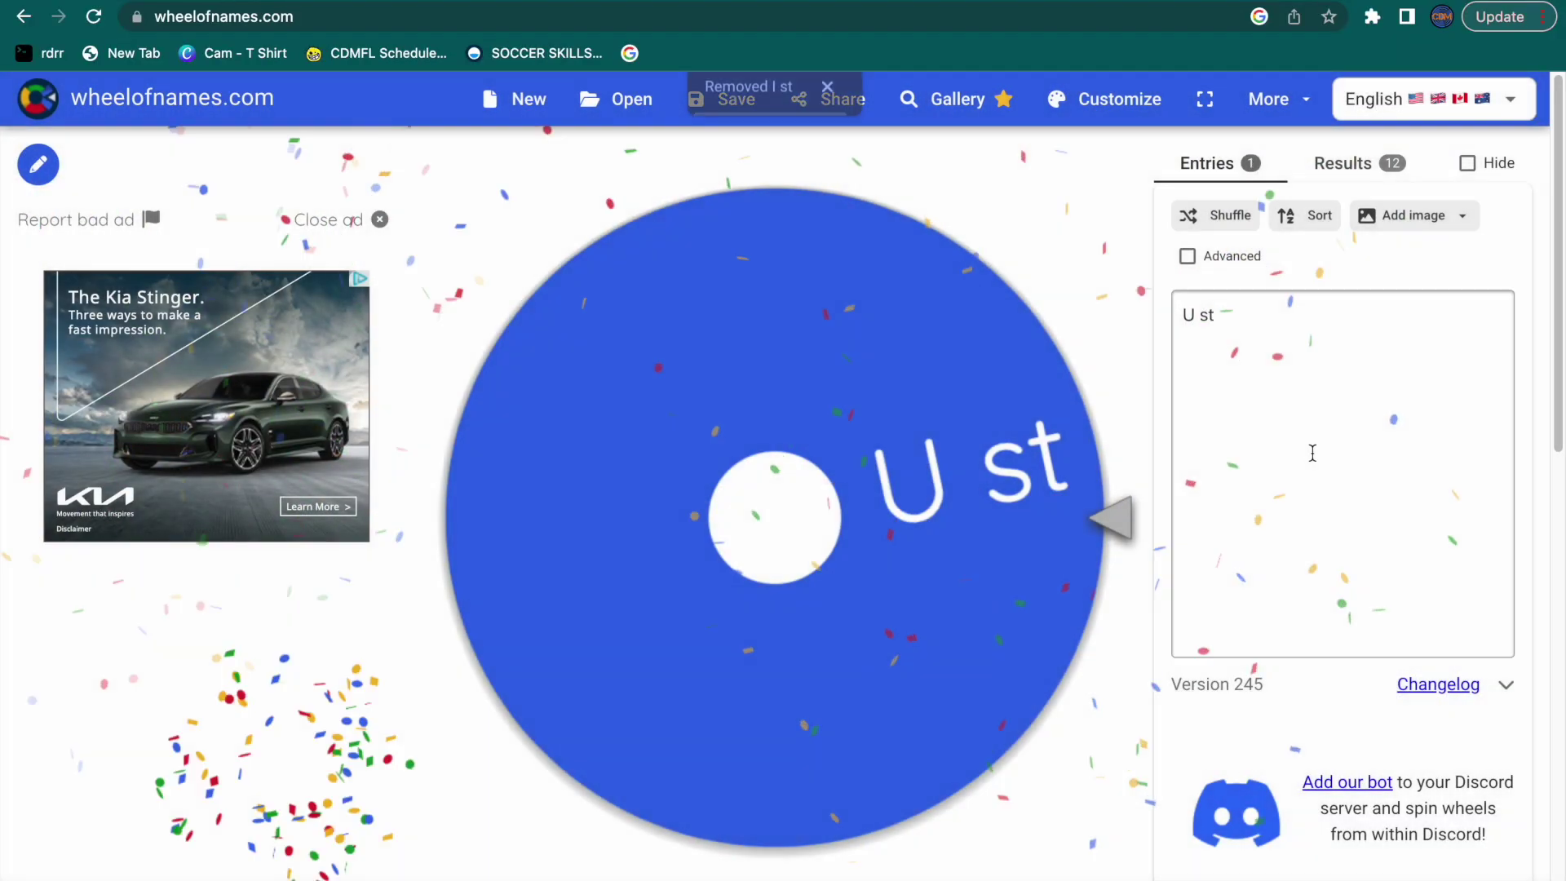
left_click(1311, 448)
key("ctrl+a")
key("BackSpace")
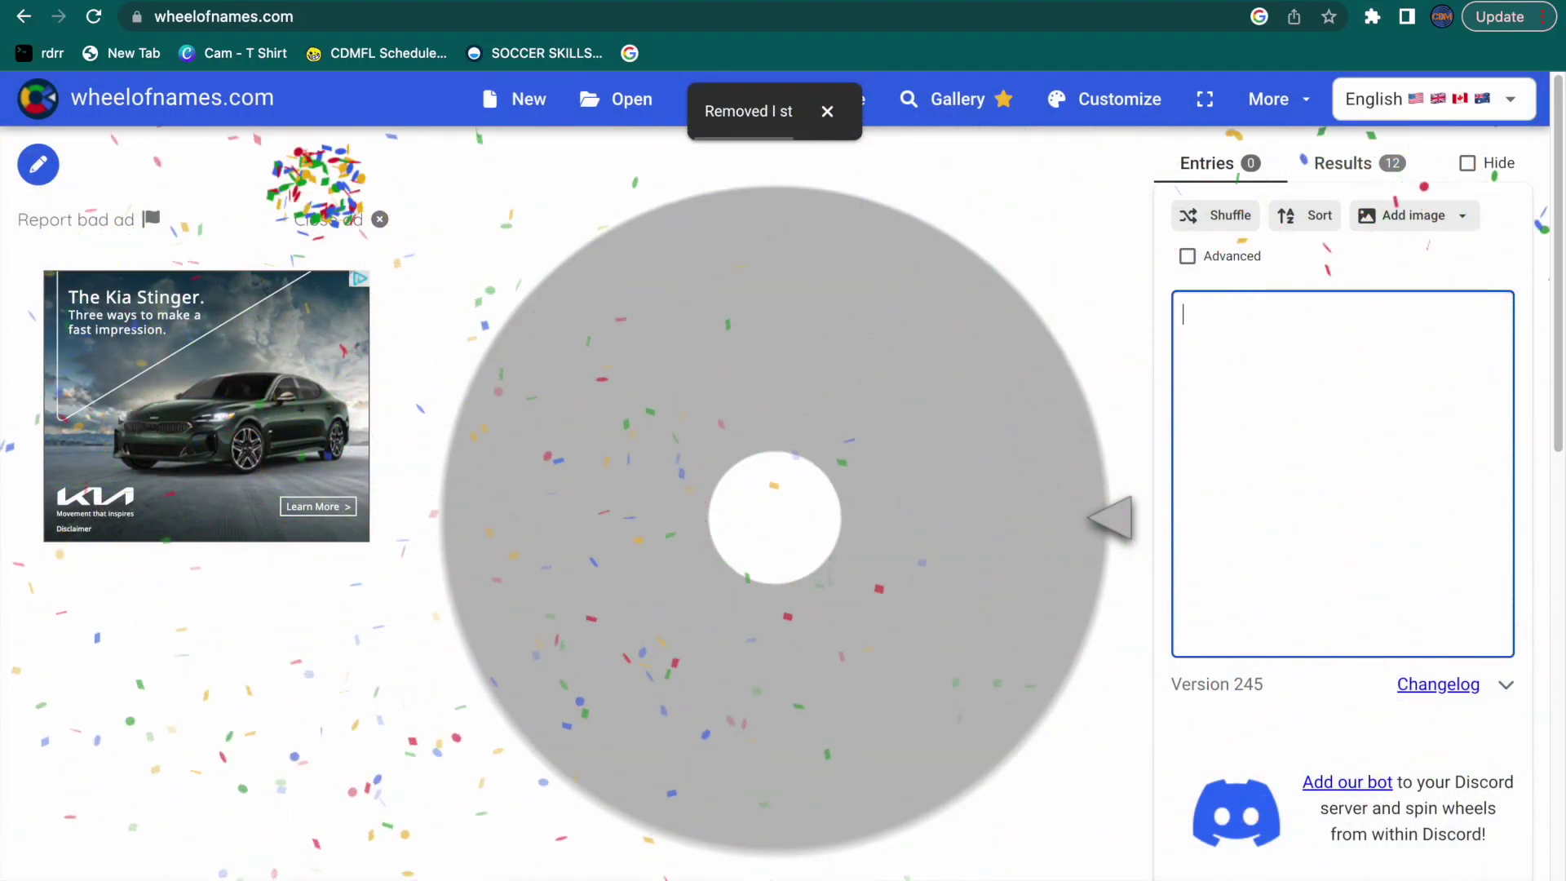
left_click(82, 25)
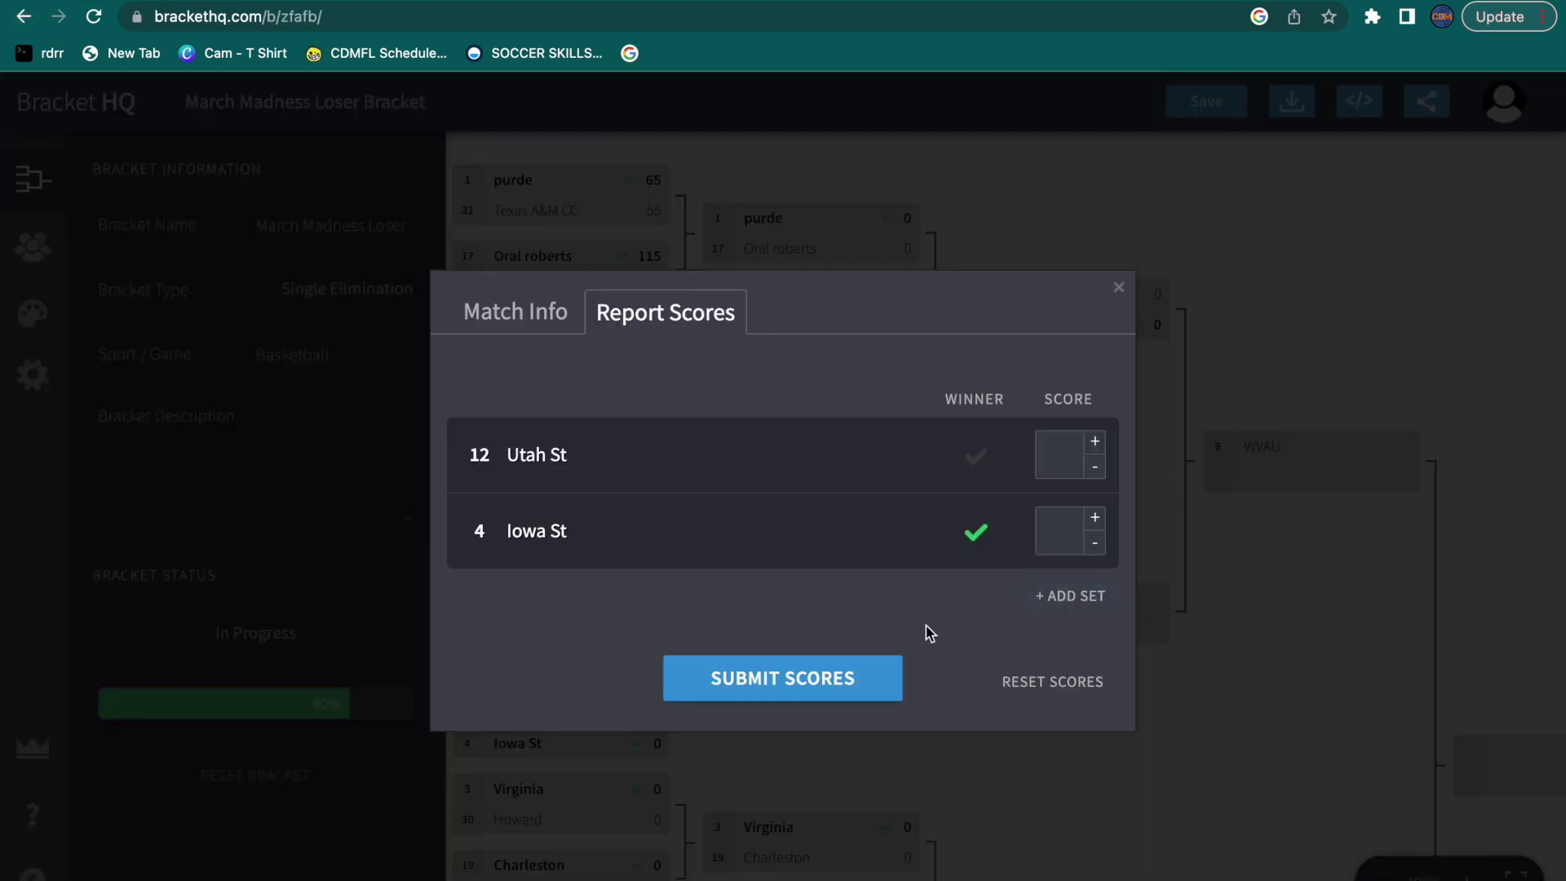
left_click(830, 700)
scroll(946, 639, "down", 5)
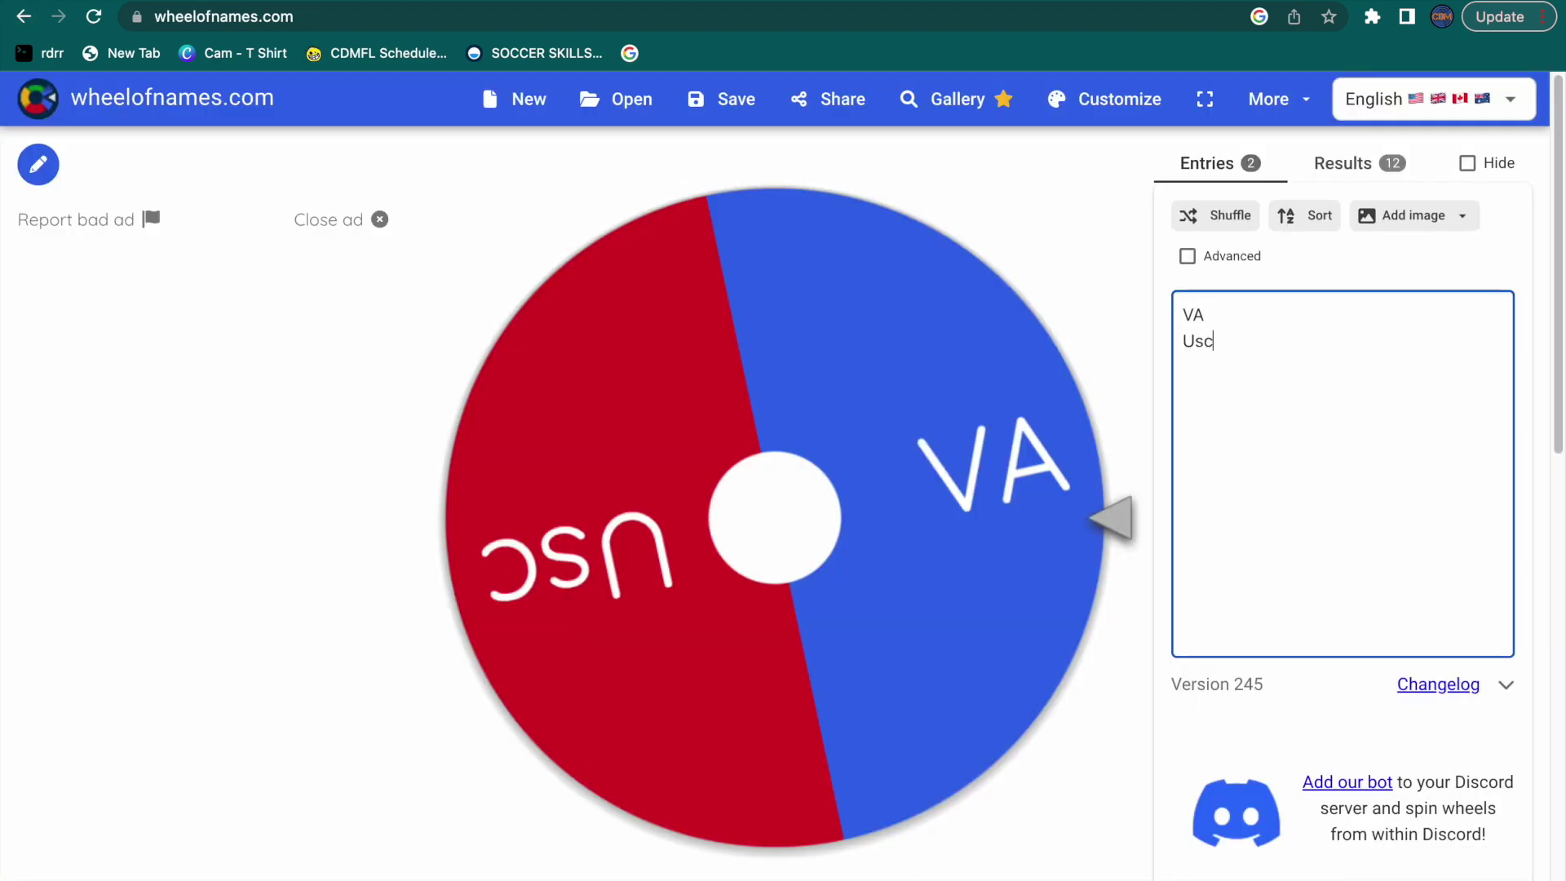
key("BackSpace")
key("BackSpace")
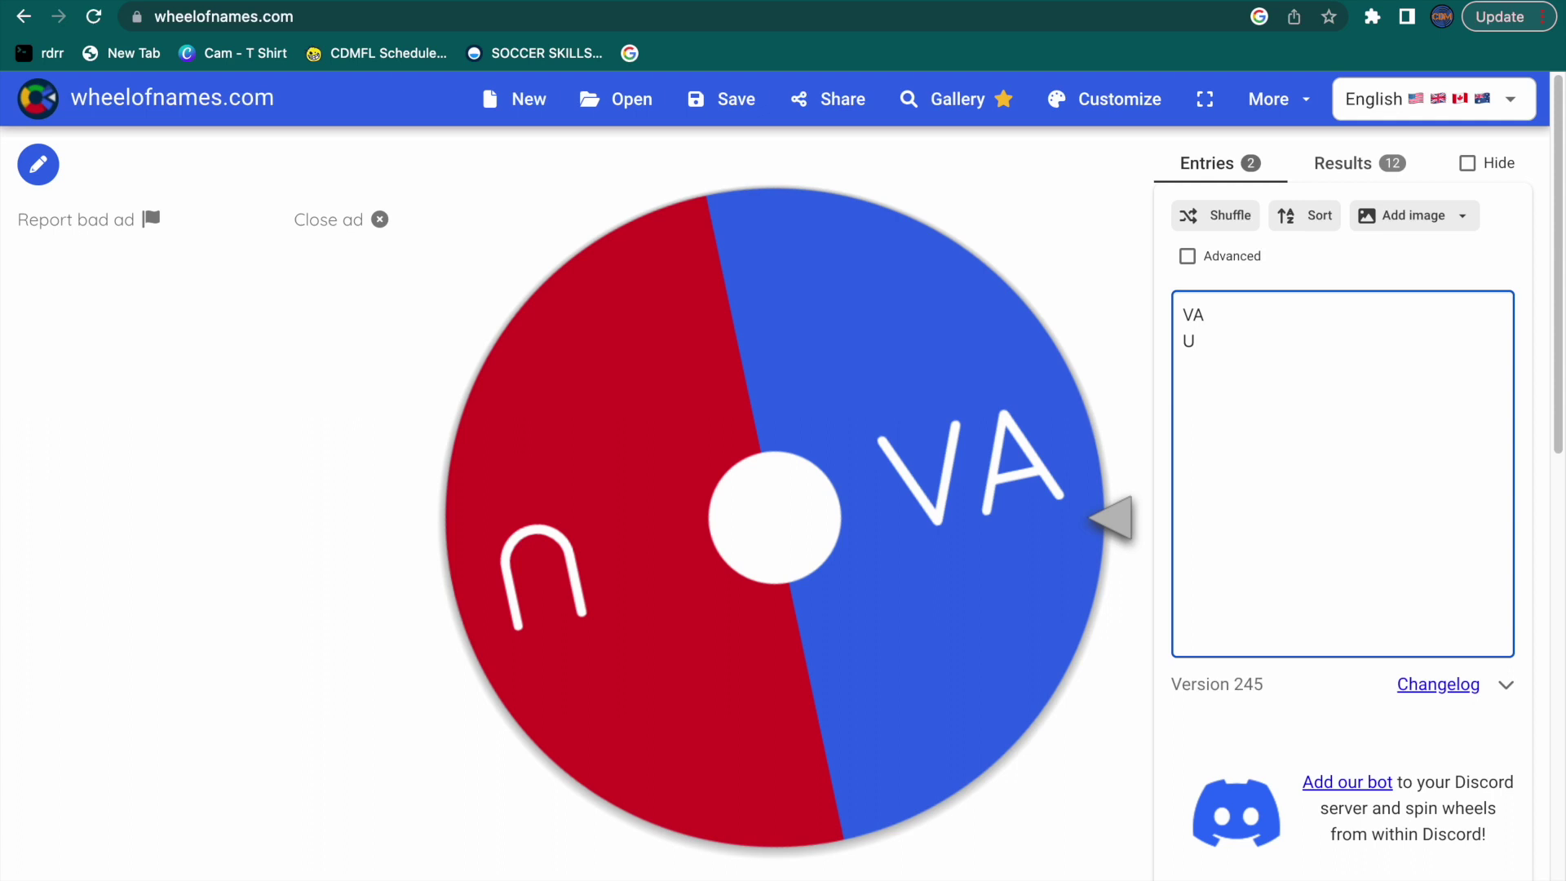
Step: Complete the USC entry, spin VA vs USC, and empty the wheel after USC wins
type("SC")
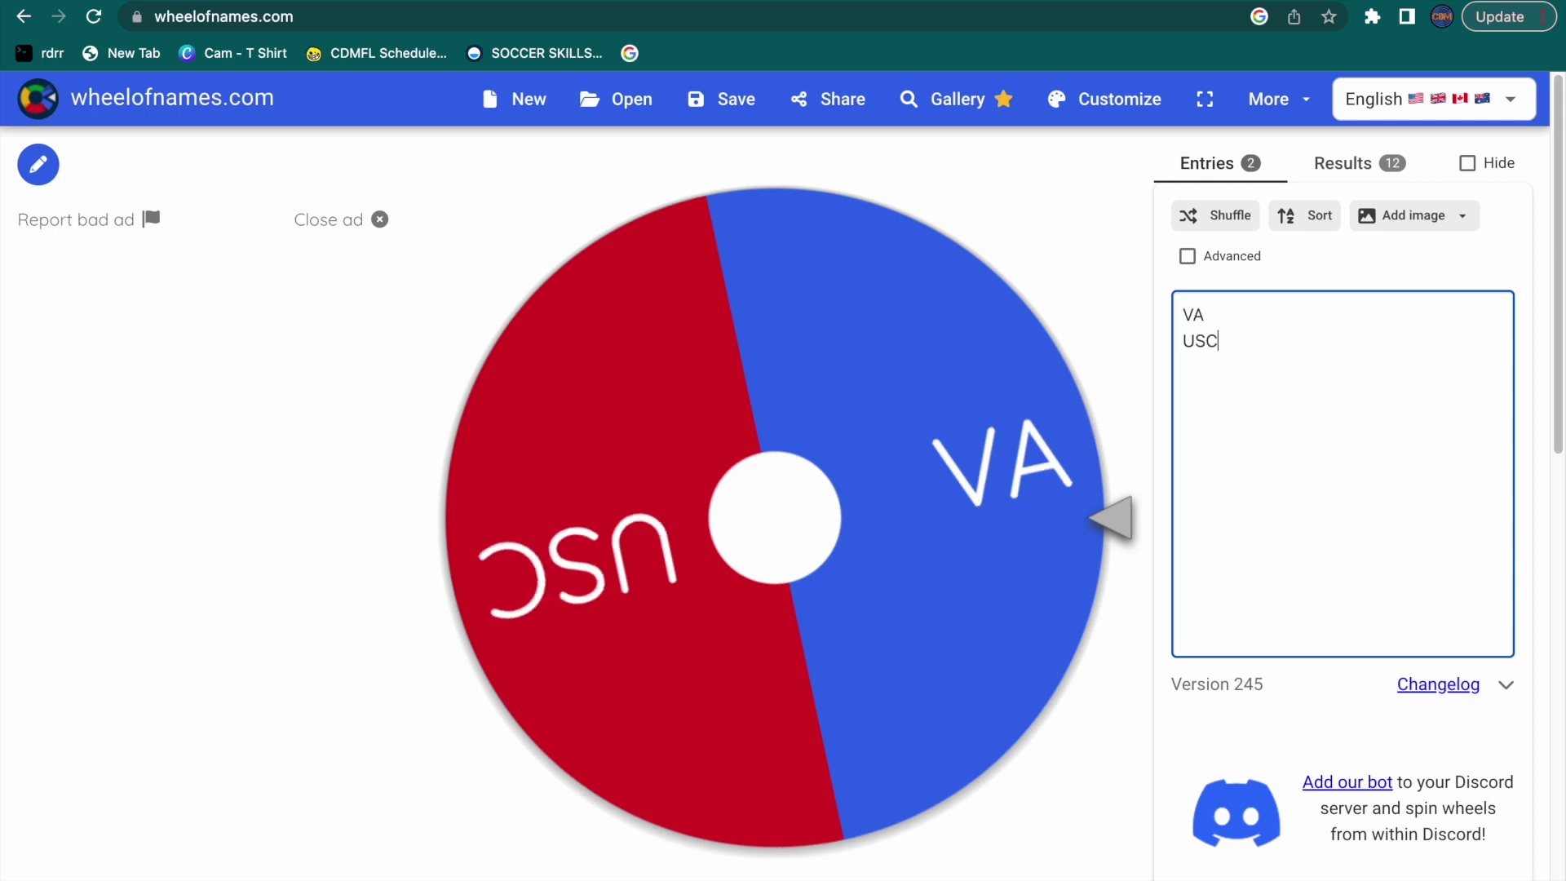
left_click(785, 534)
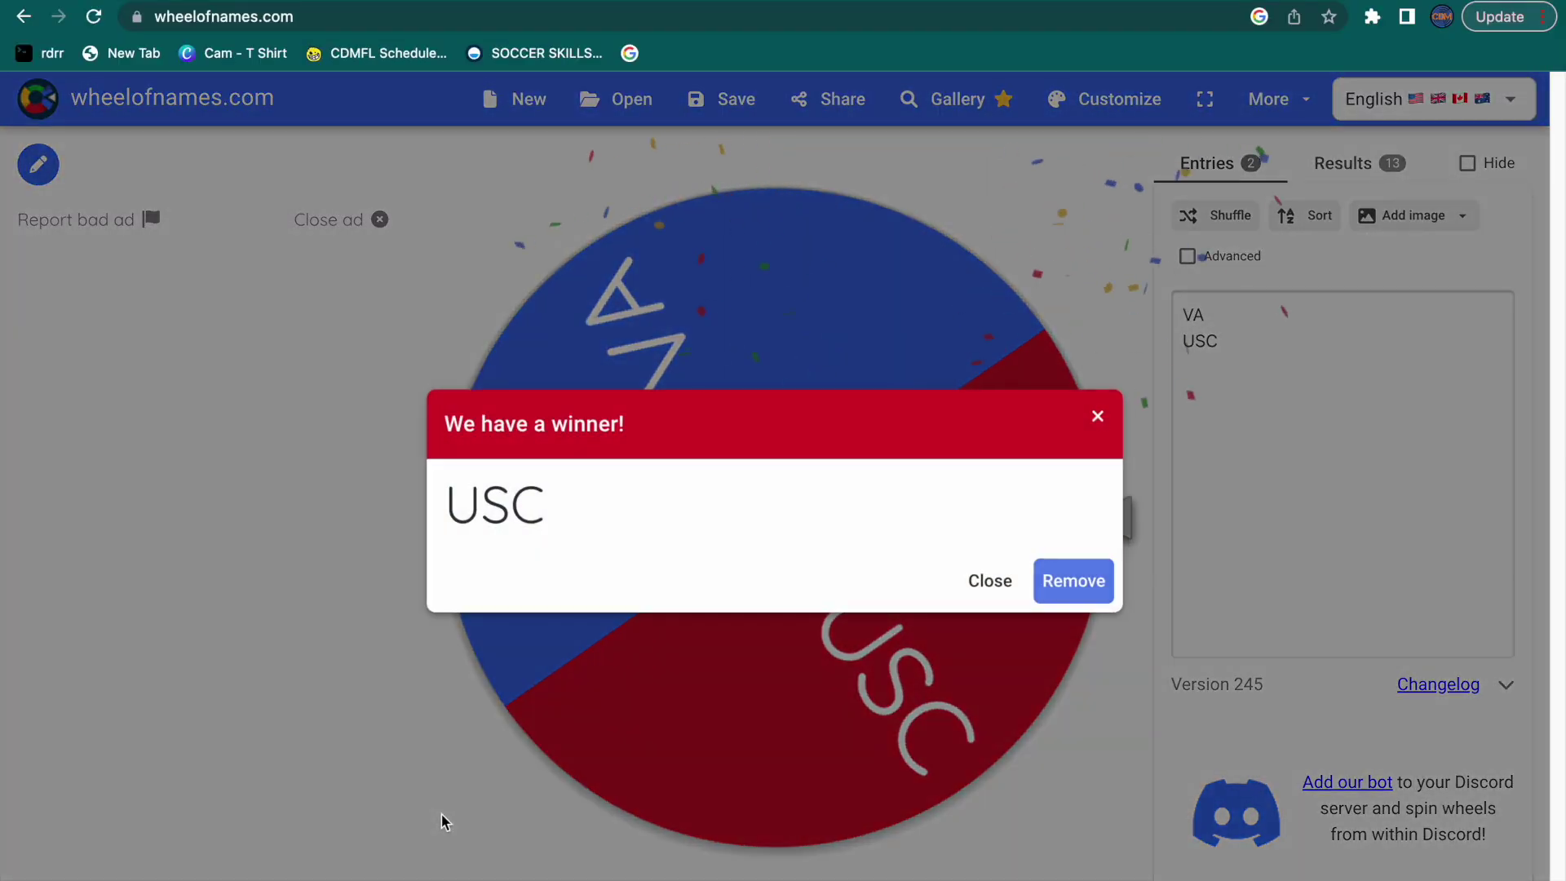
left_click(1093, 584)
left_click(1297, 391)
key("super+a")
key("BackSpace")
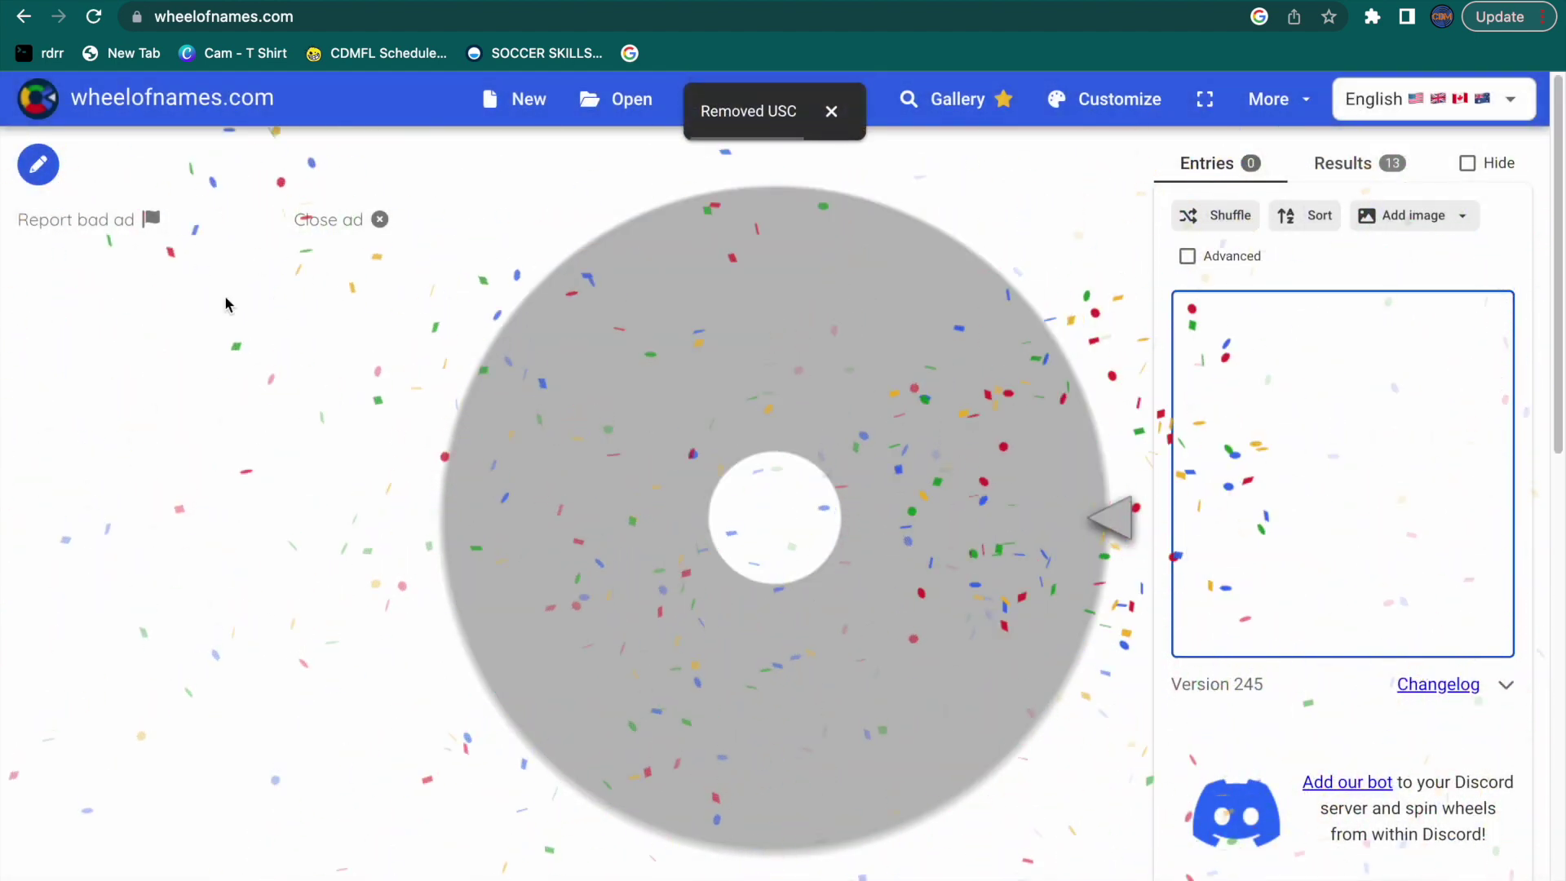
Step: Submit USC's win over Virginia and open the Memphis vs Arizona match
key("ctrl+Tab")
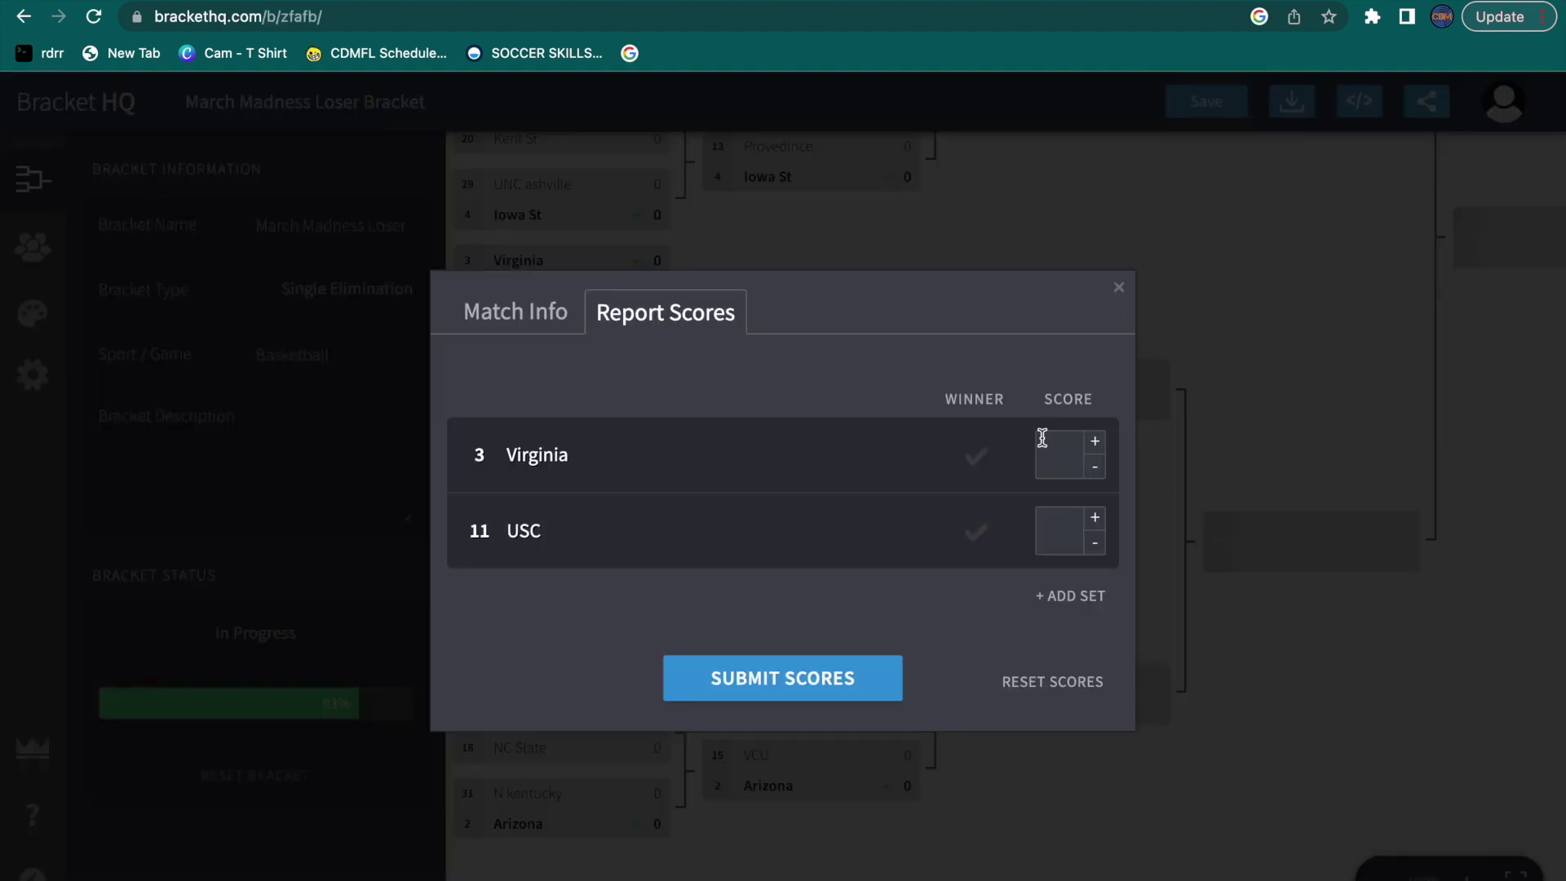
left_click(842, 670)
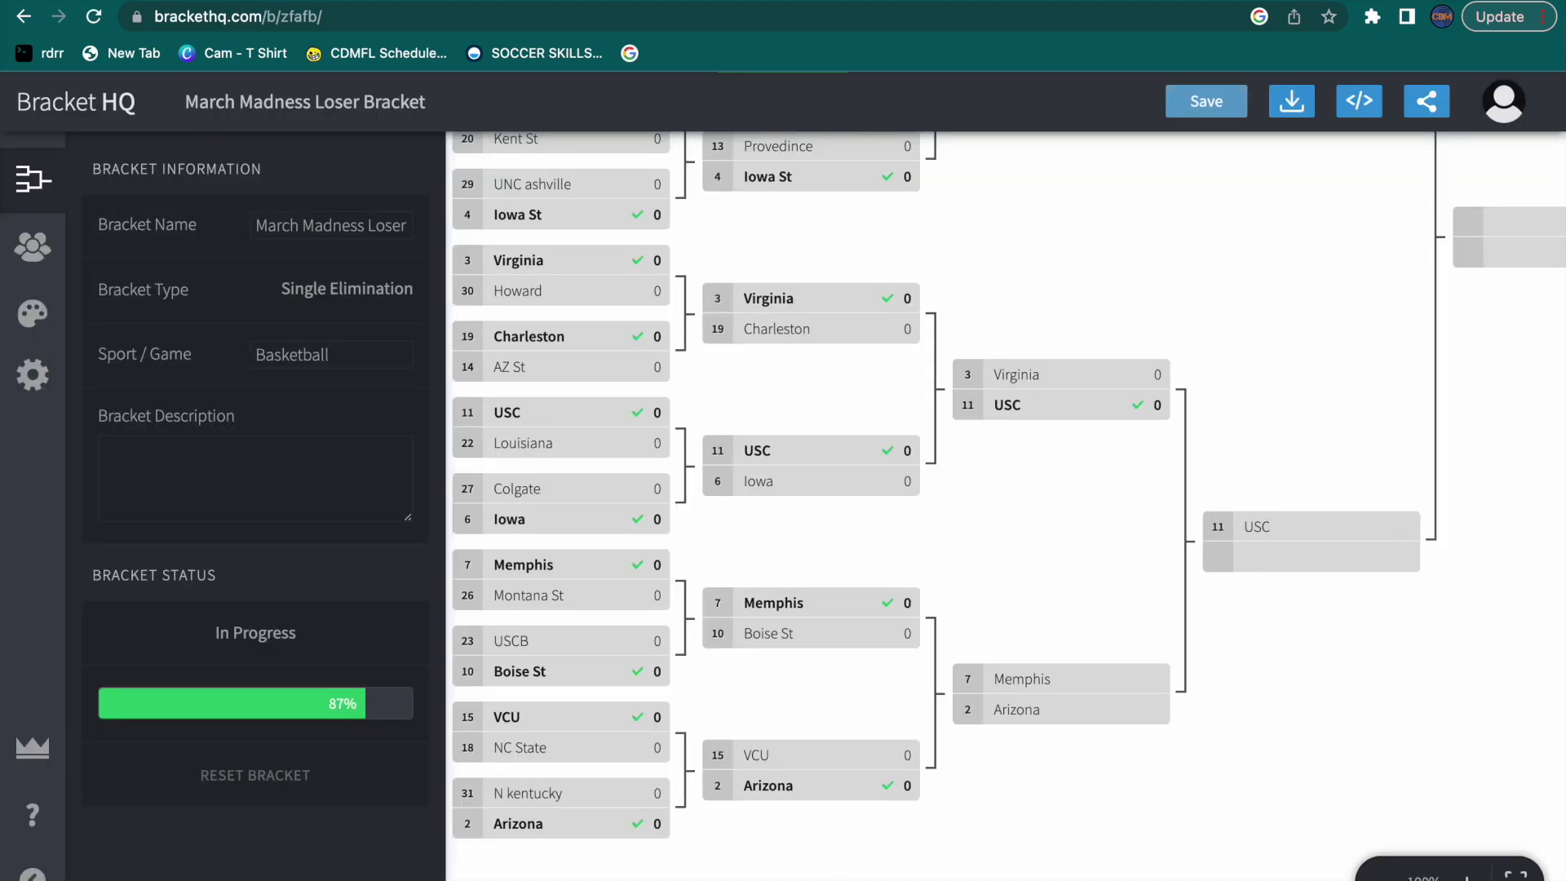
left_click(993, 702)
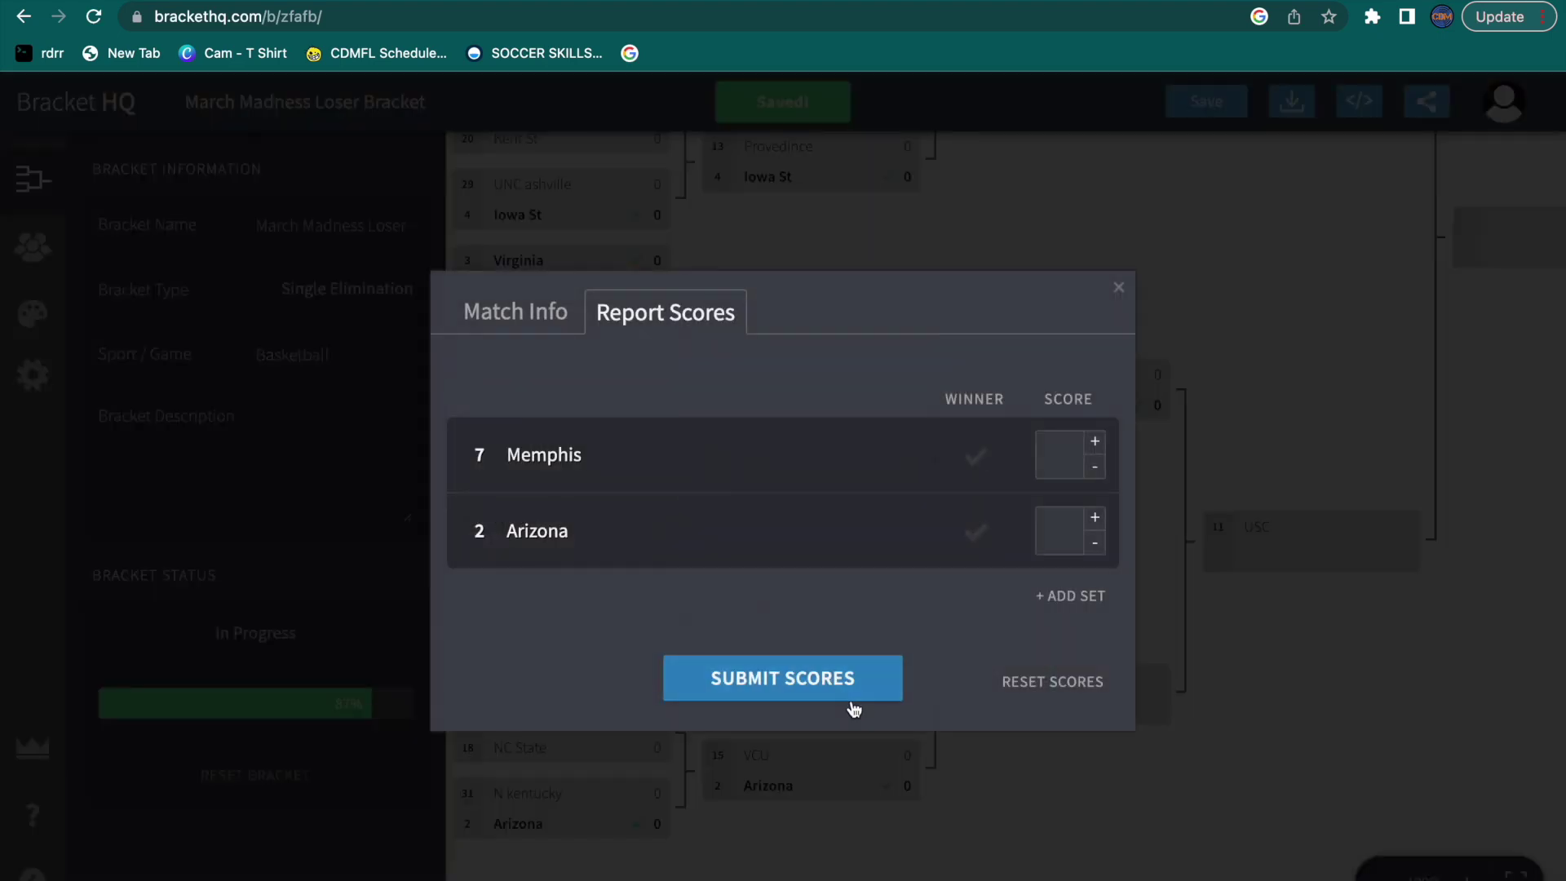
key("ctrl+shift+Tab")
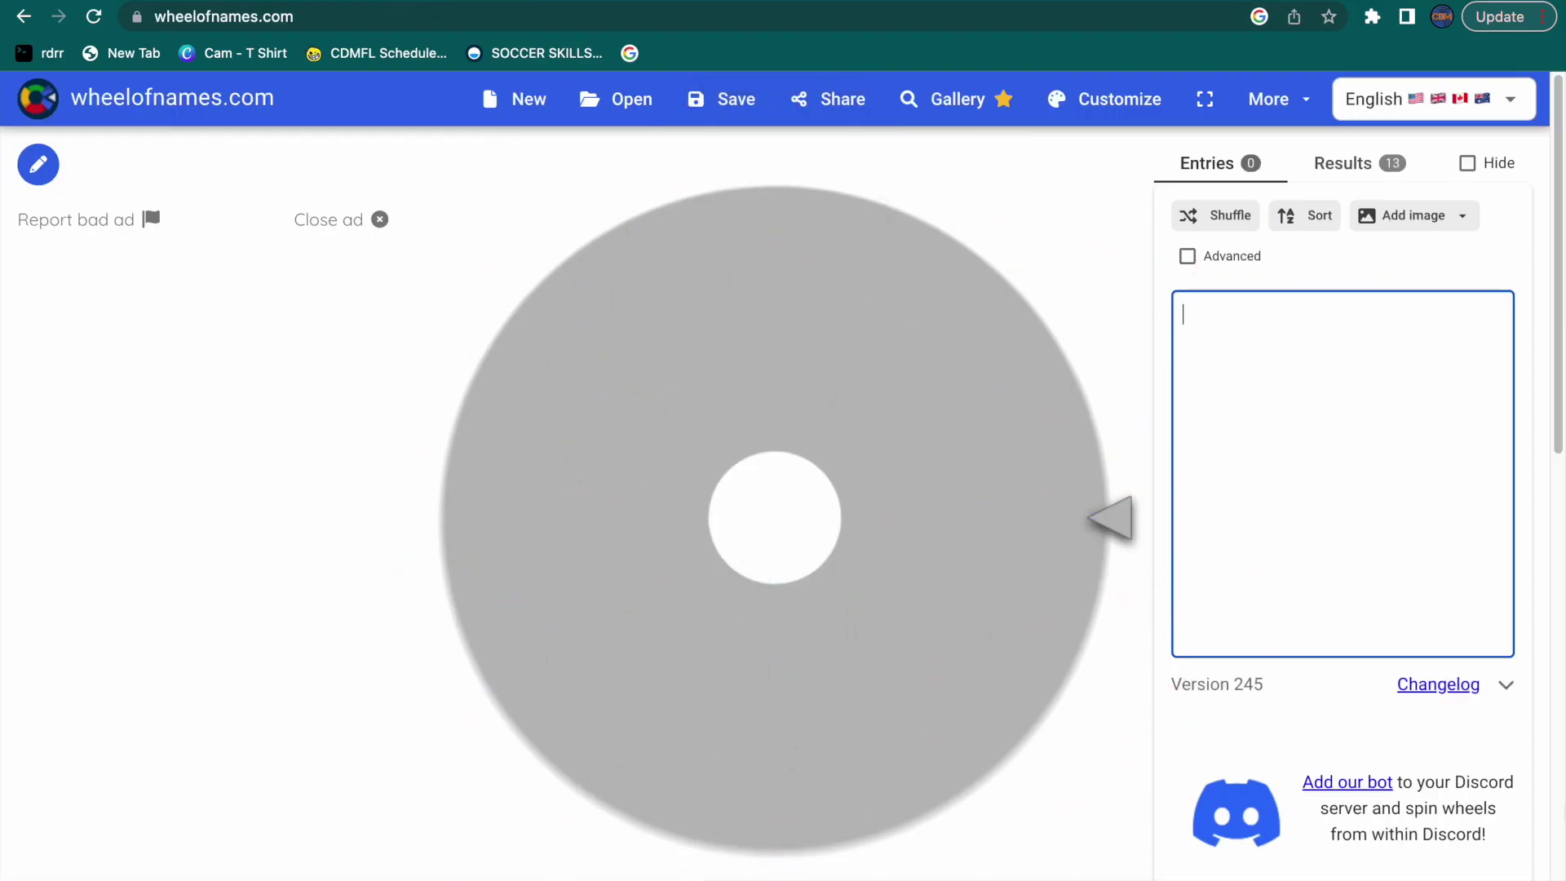
Step: Enter Az and MEmPHIS on the wheel and spin it for the Memphis–Arizona match
type("Az")
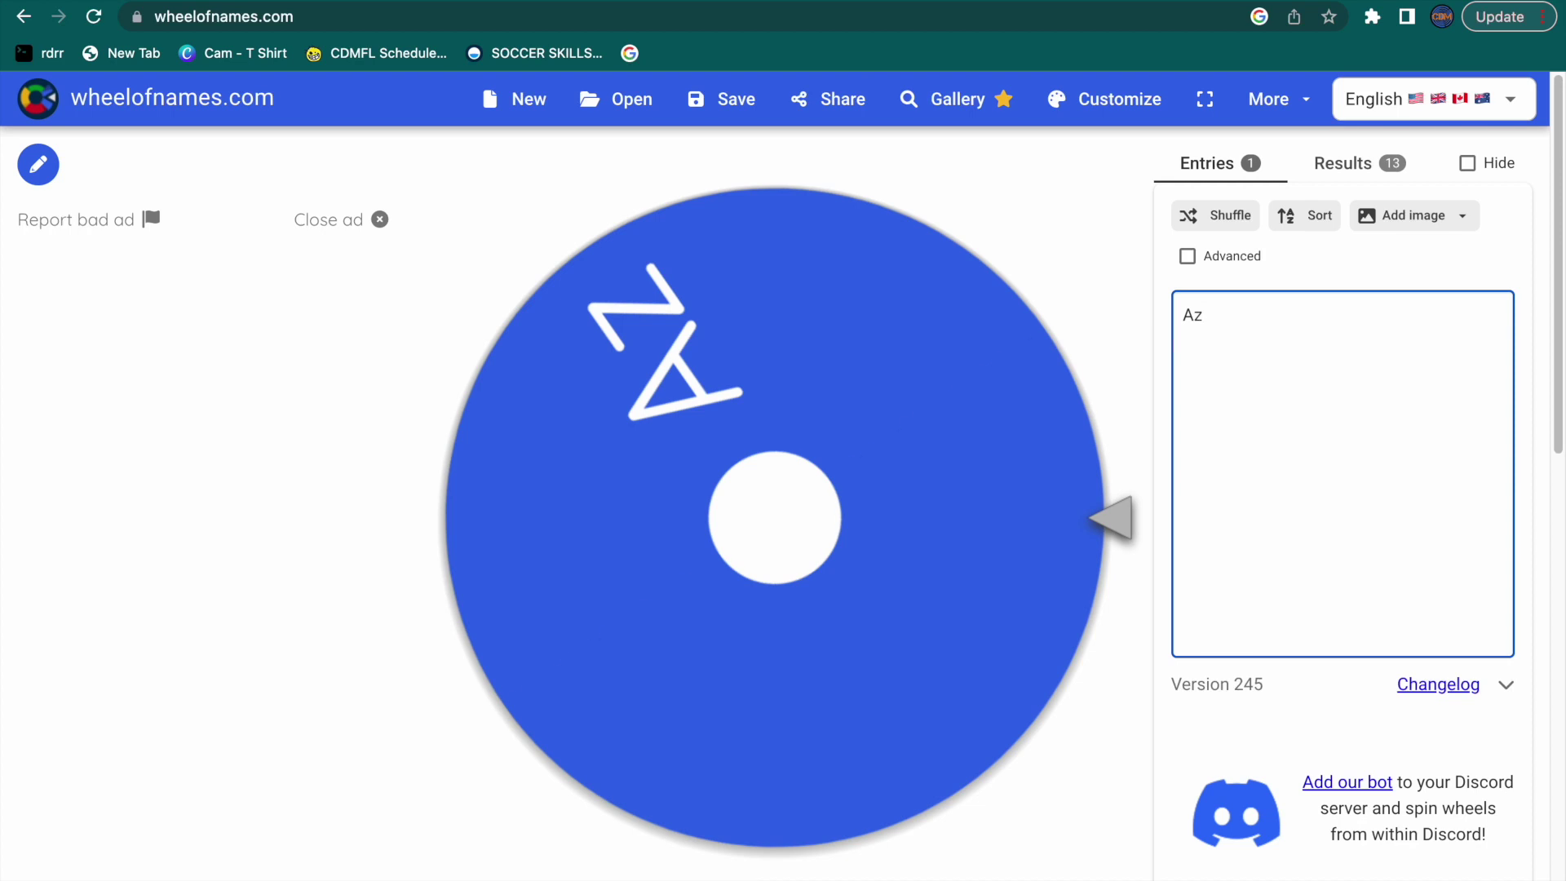
key("Return")
type("MEmPHIS")
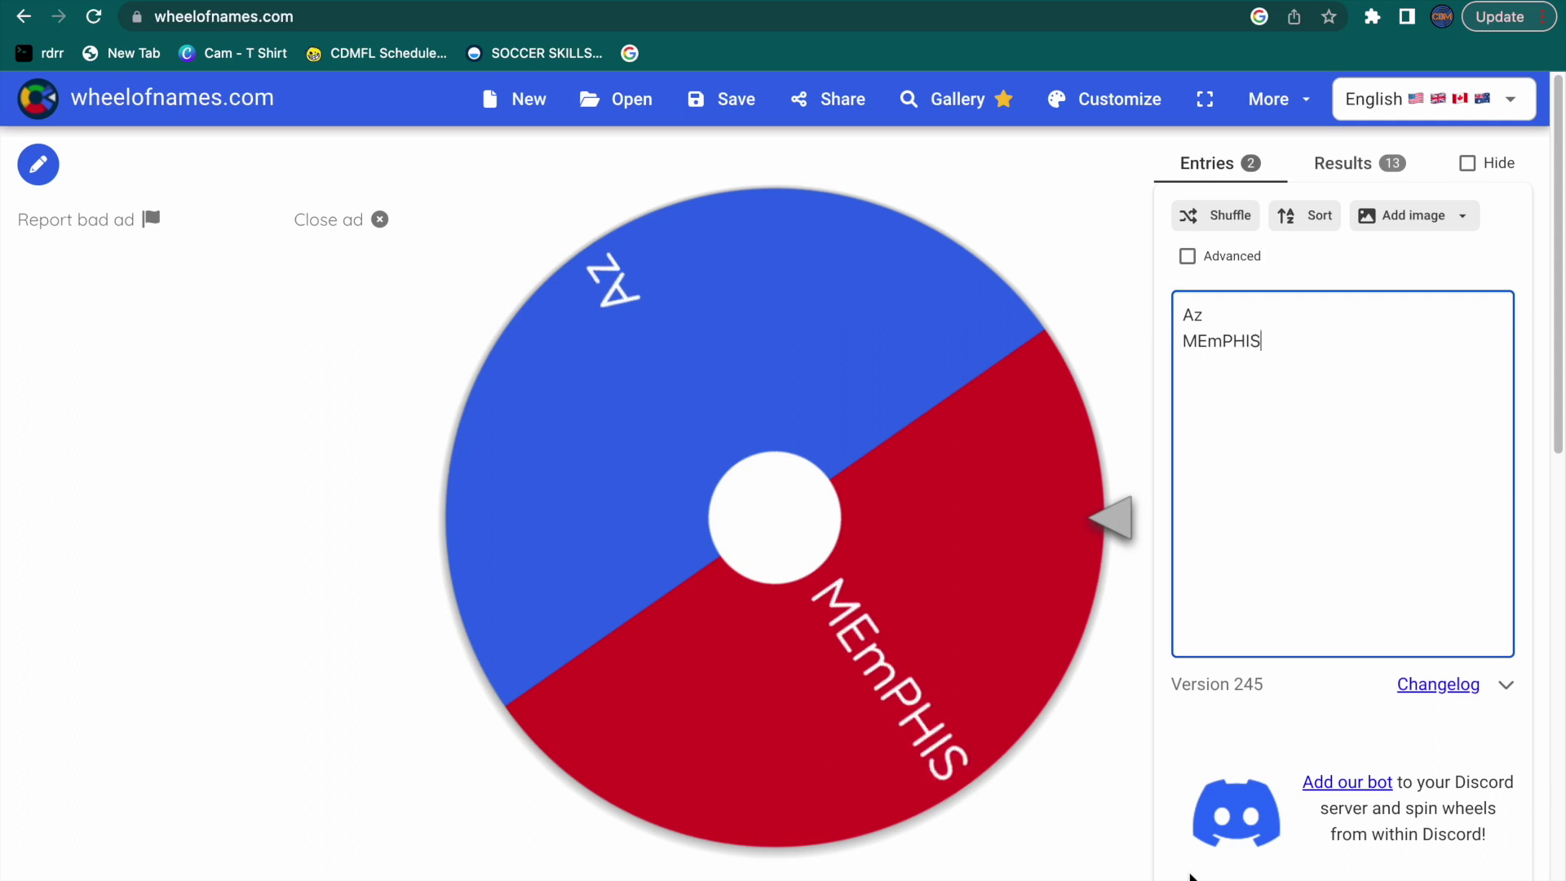
left_click(584, 440)
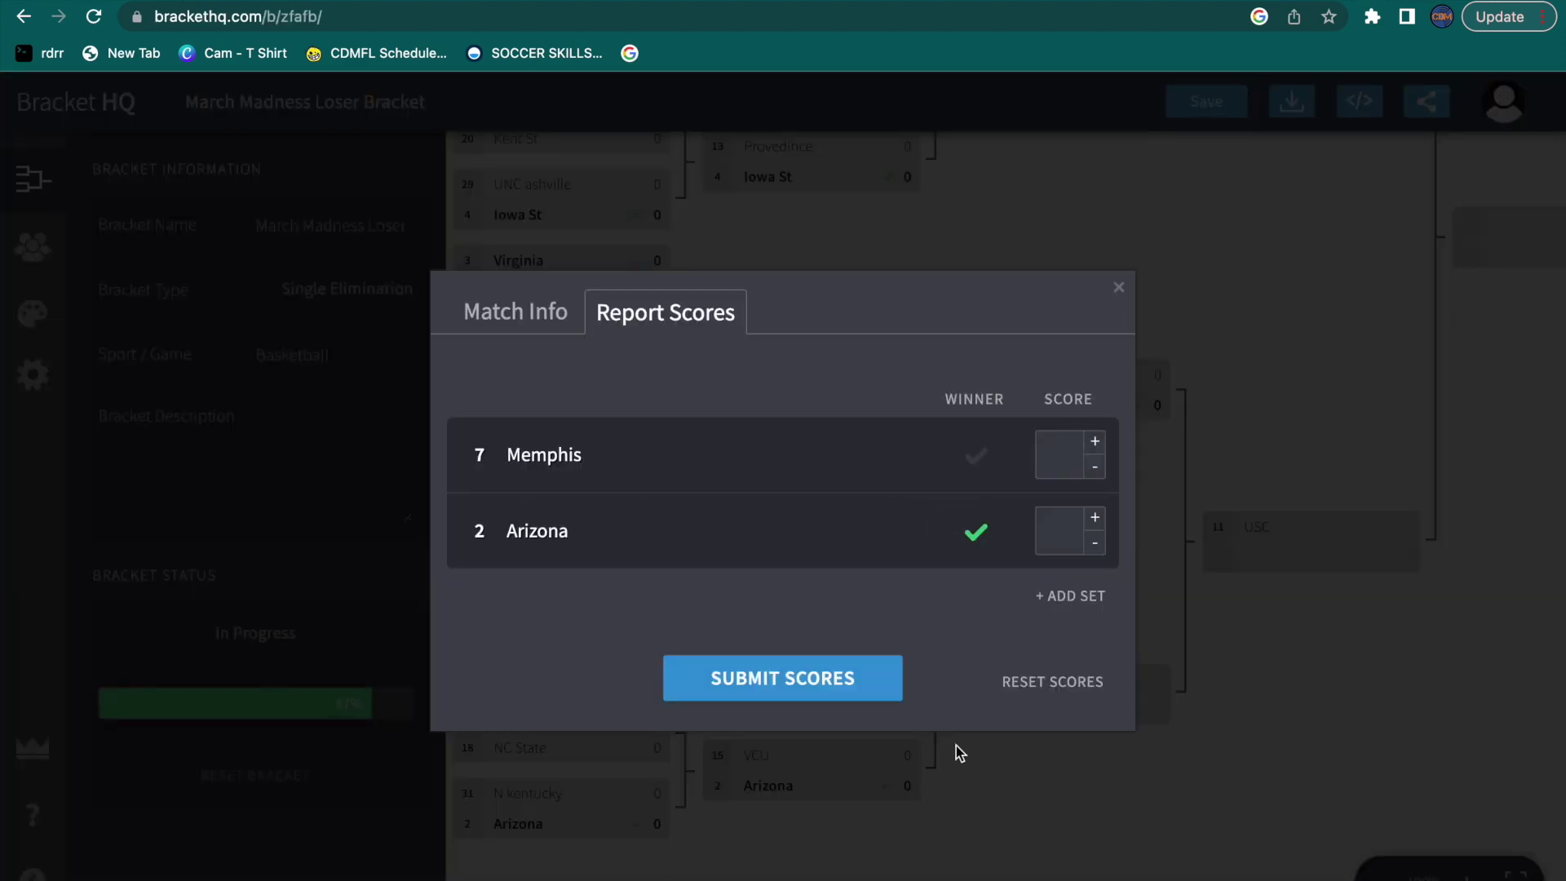
Step: Submit Arizona's win, bringing the bracket to 90%, and open the WVAU vs Iowa St match
left_click(822, 677)
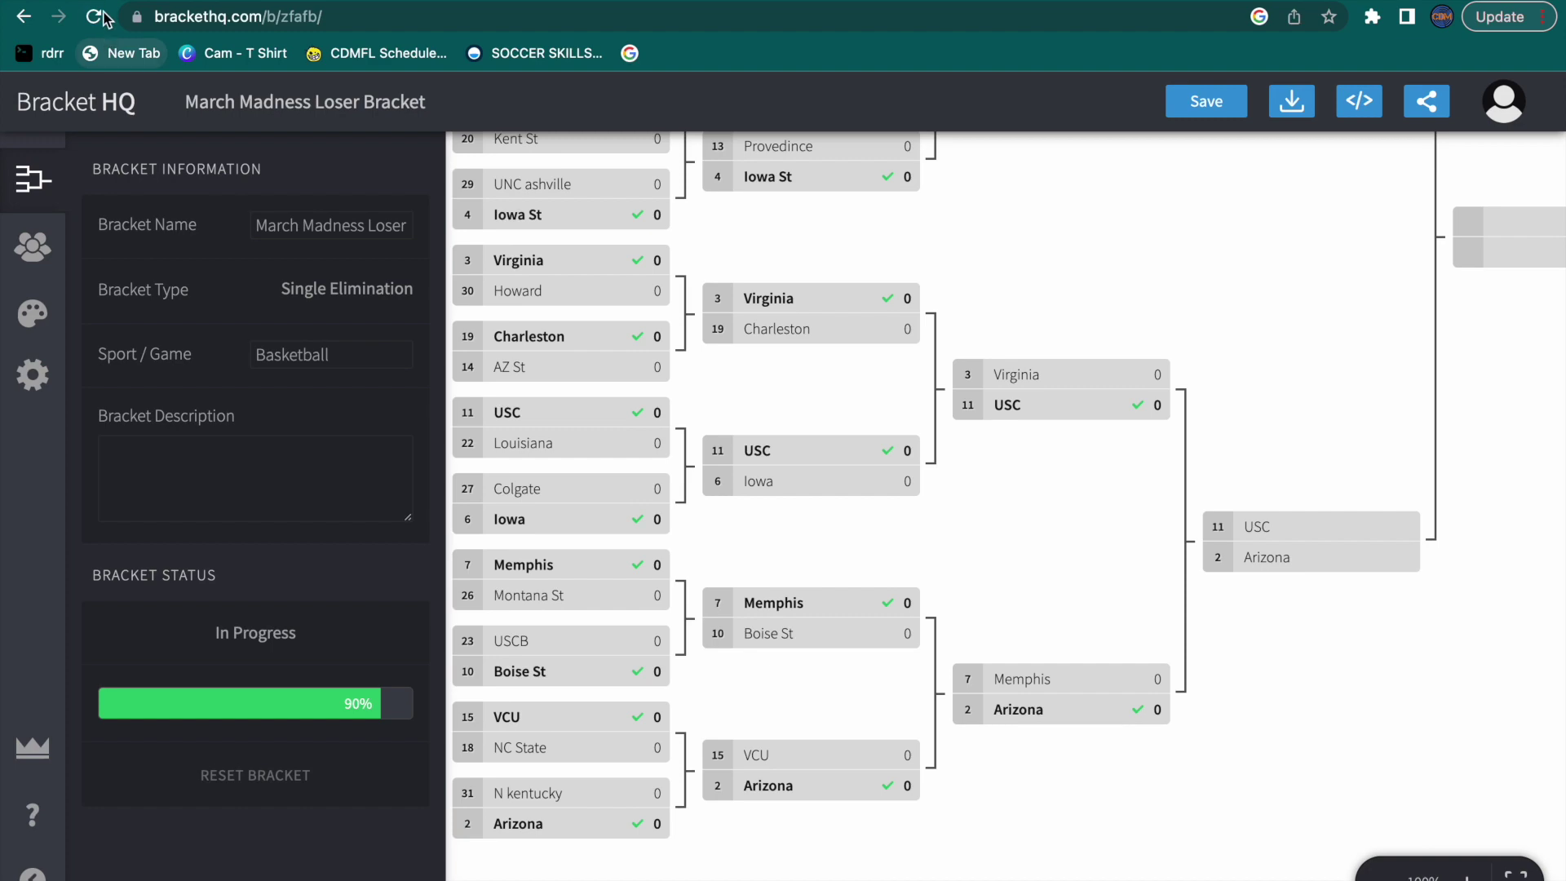
scroll(952, 483, "up", 6)
scroll(1370, 669, "down", 3)
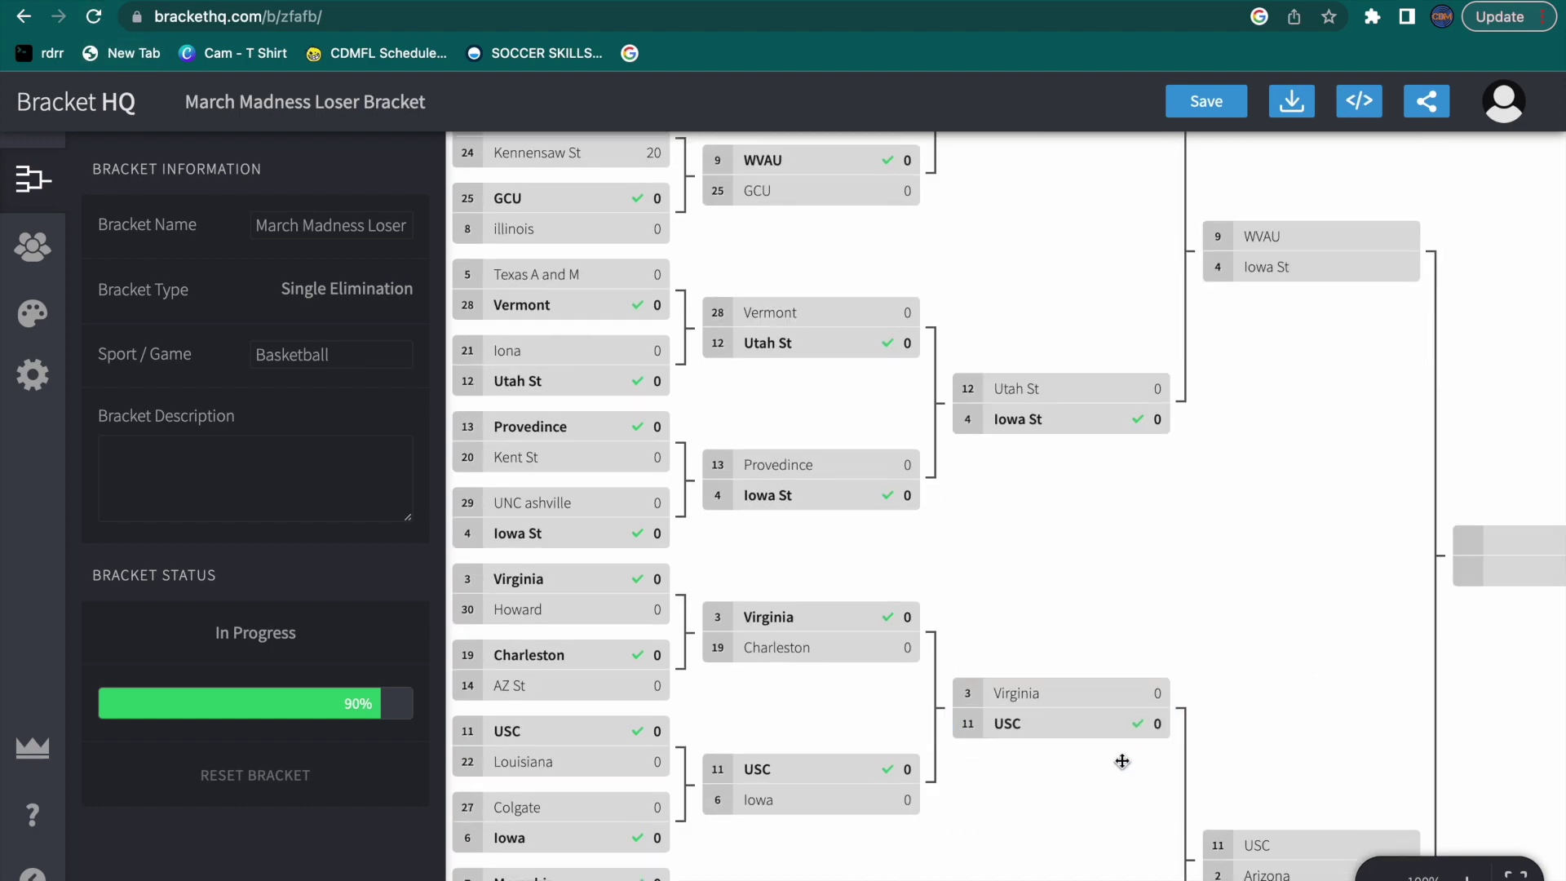
scroll(1260, 486, "up", 2)
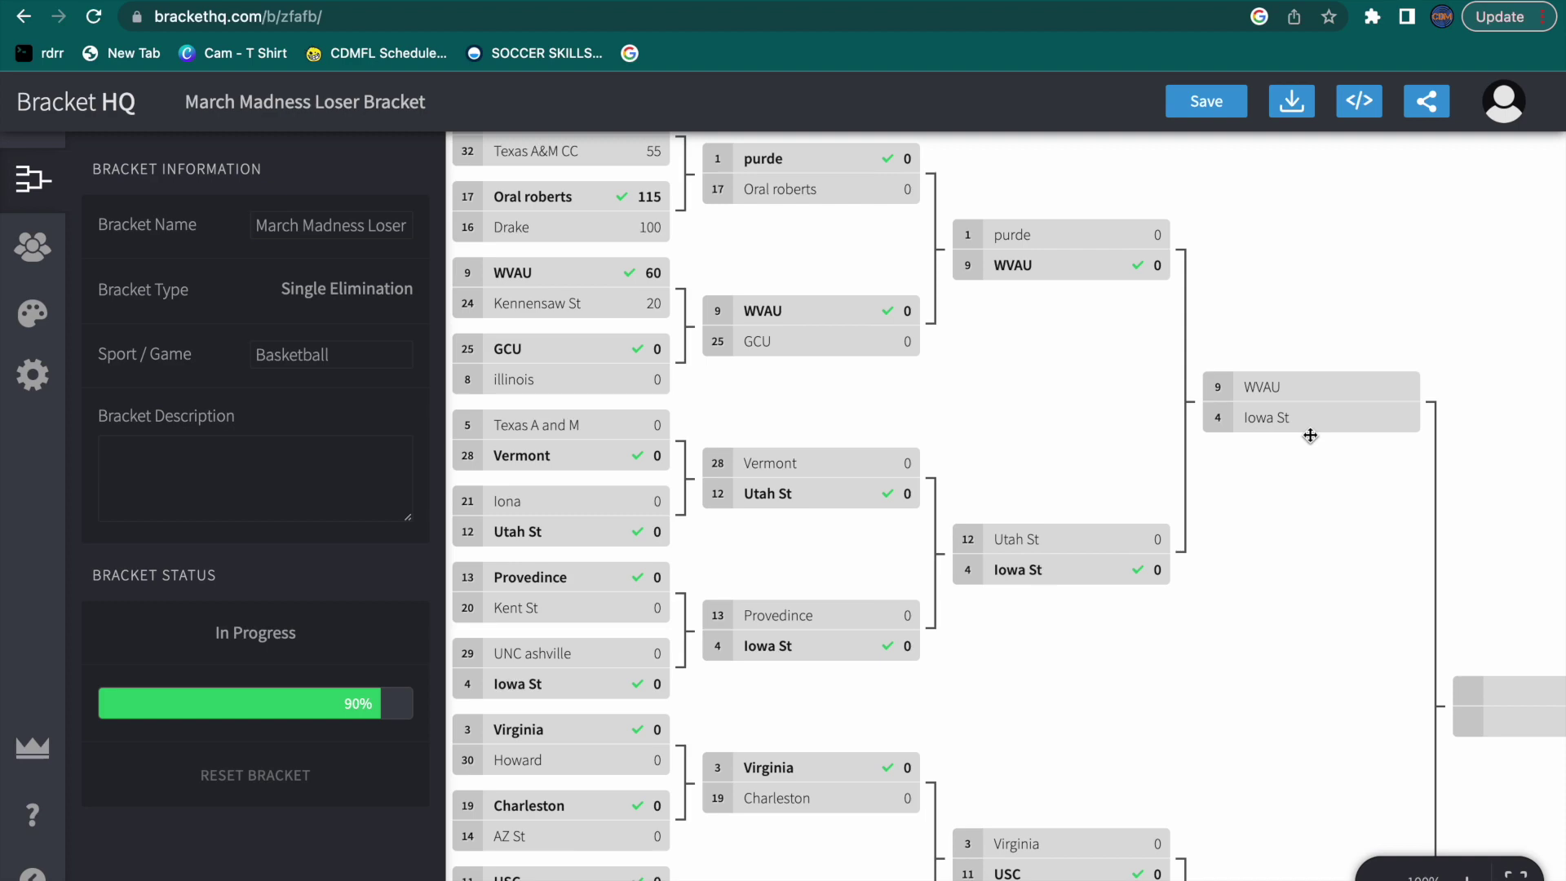
left_click(1329, 417)
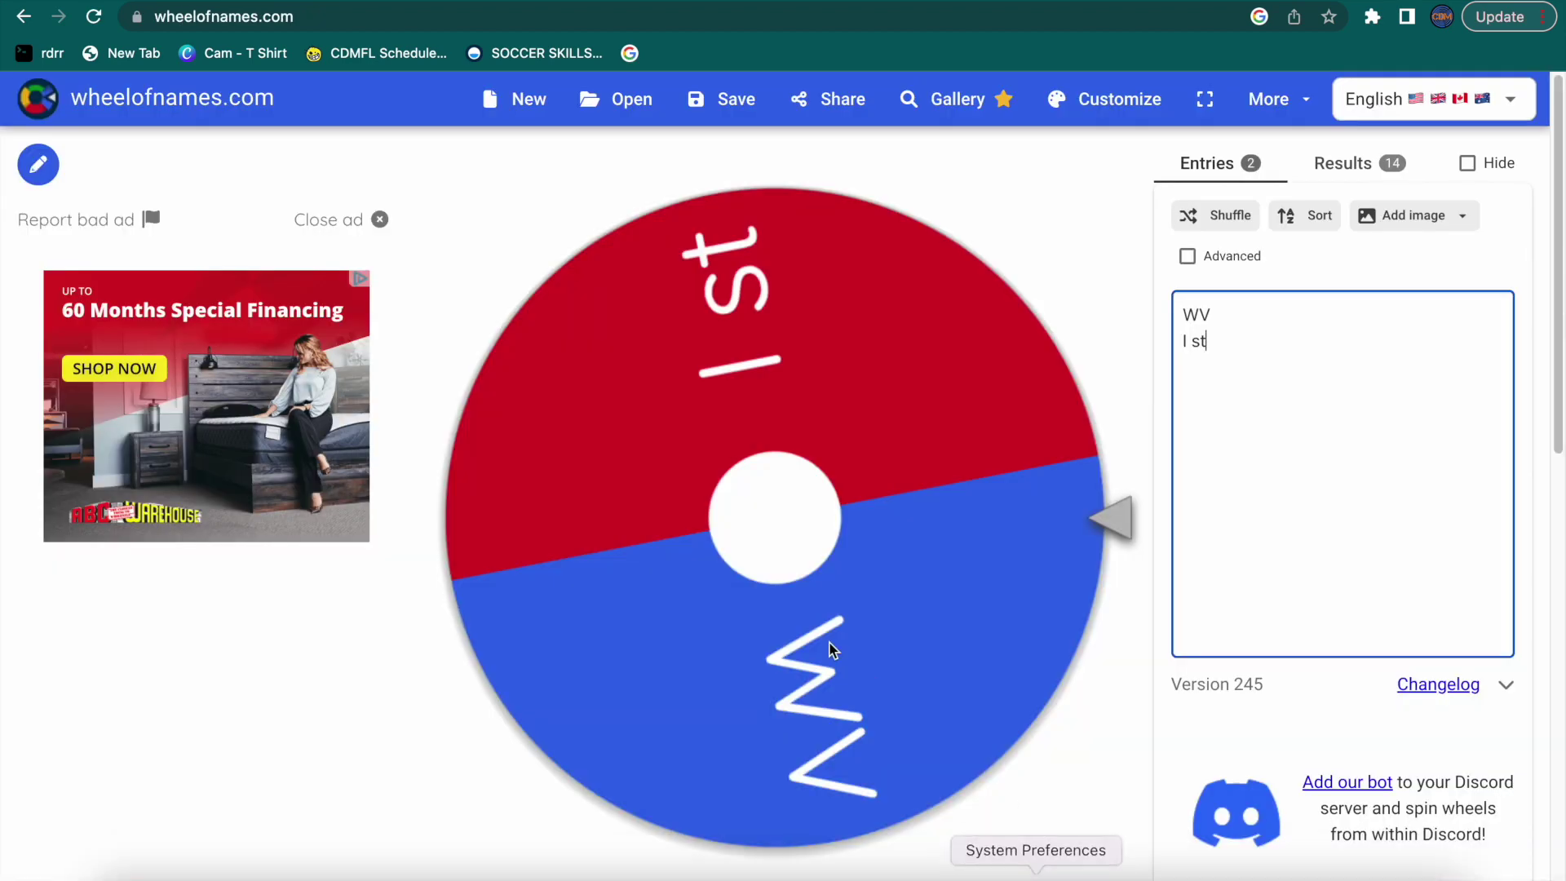
Step: Spin WV vs I st, remove winner WV, and replace the entries with USC and AZ
left_click(832, 650)
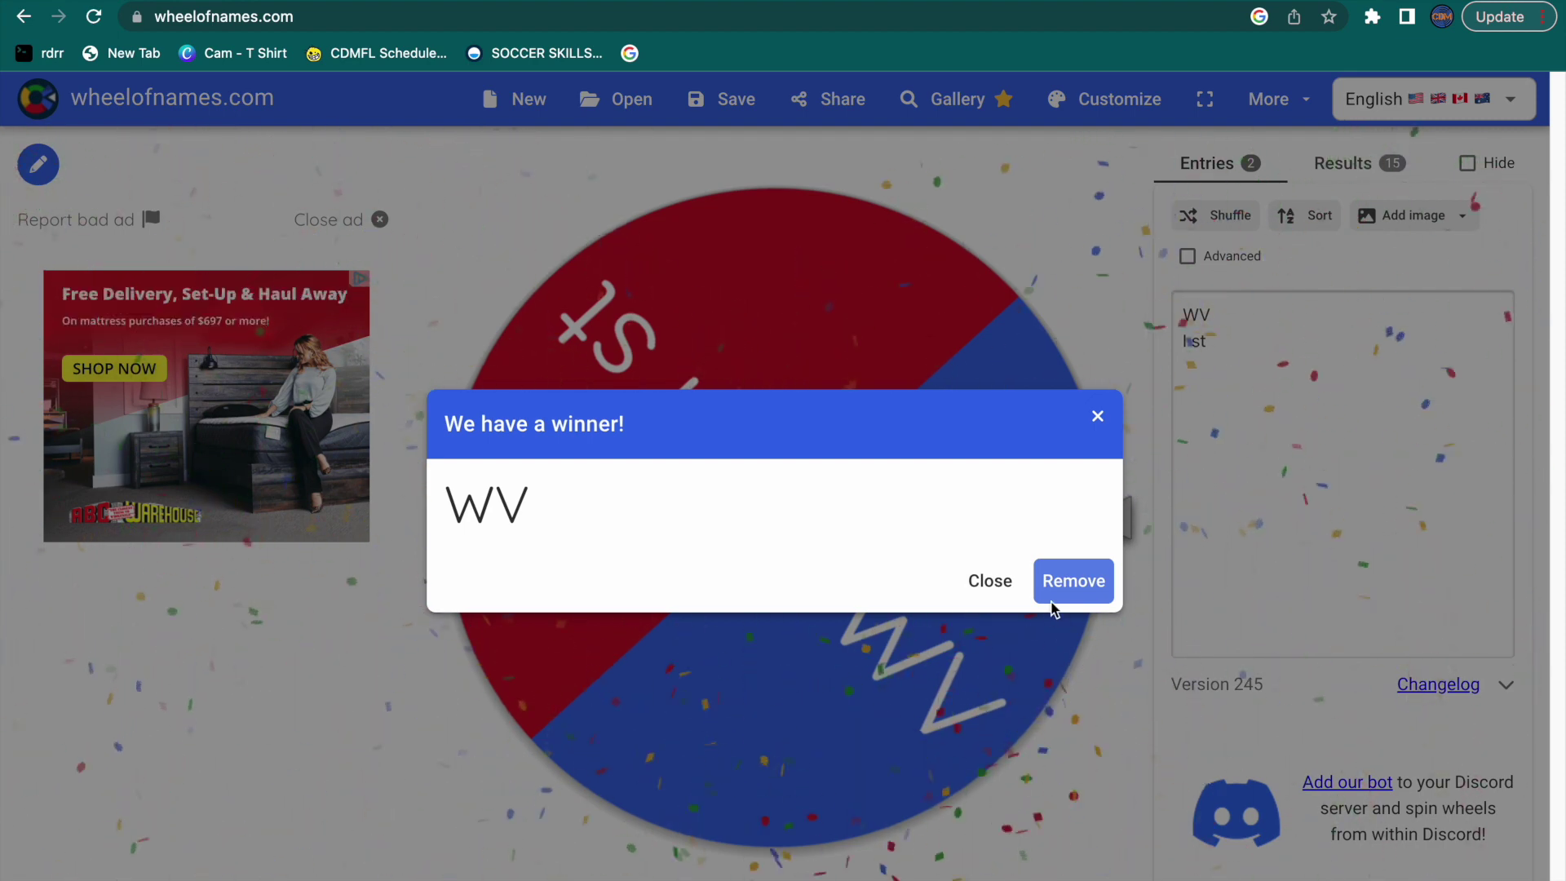
left_click(1057, 601)
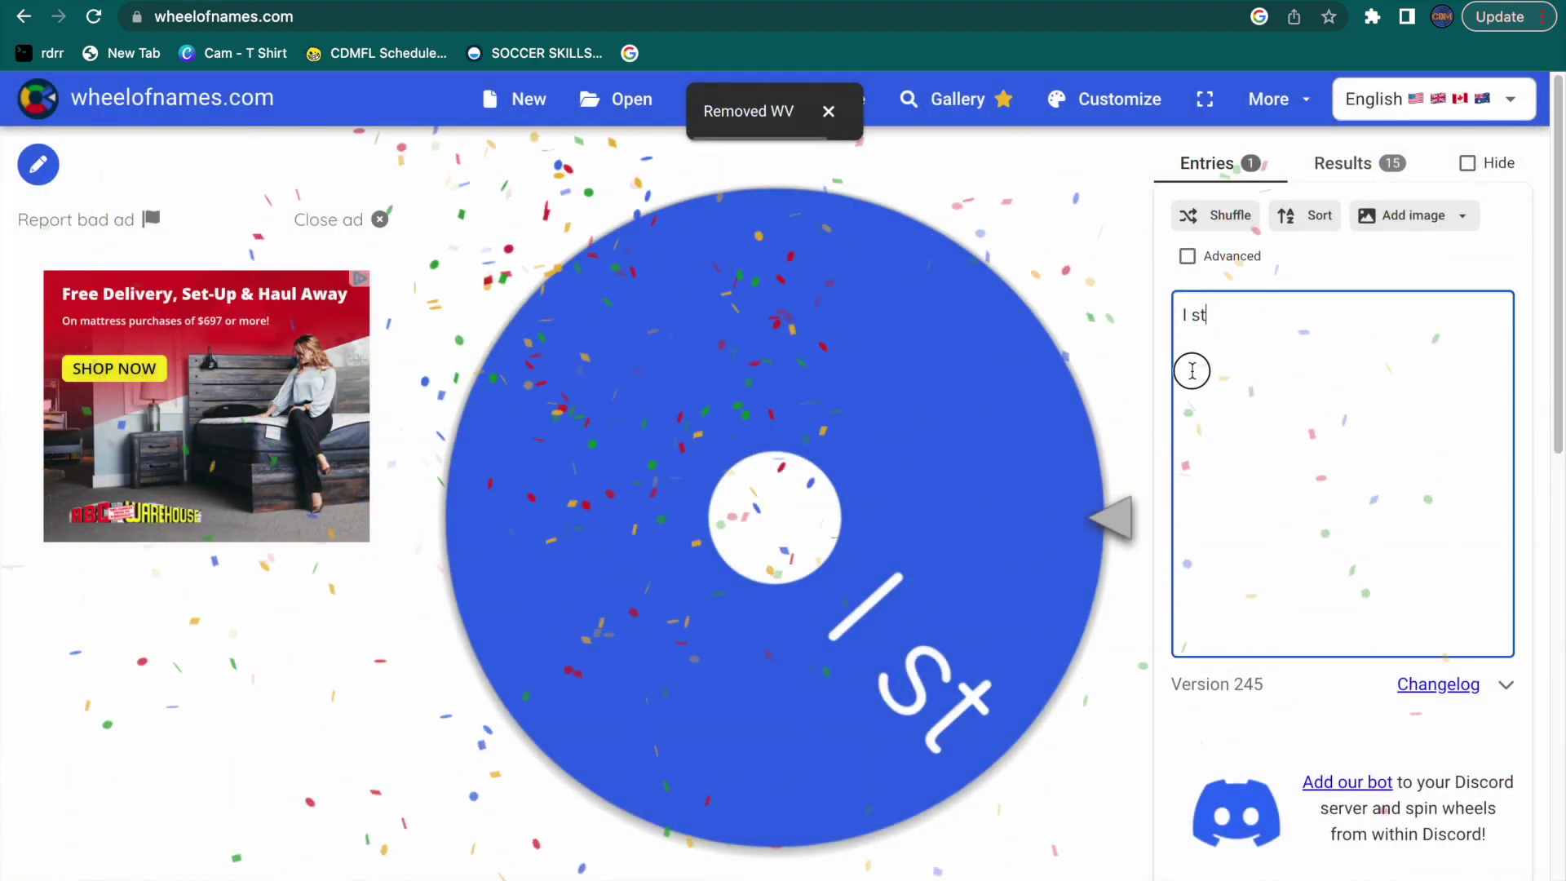
key("BackSpace")
key("super+z")
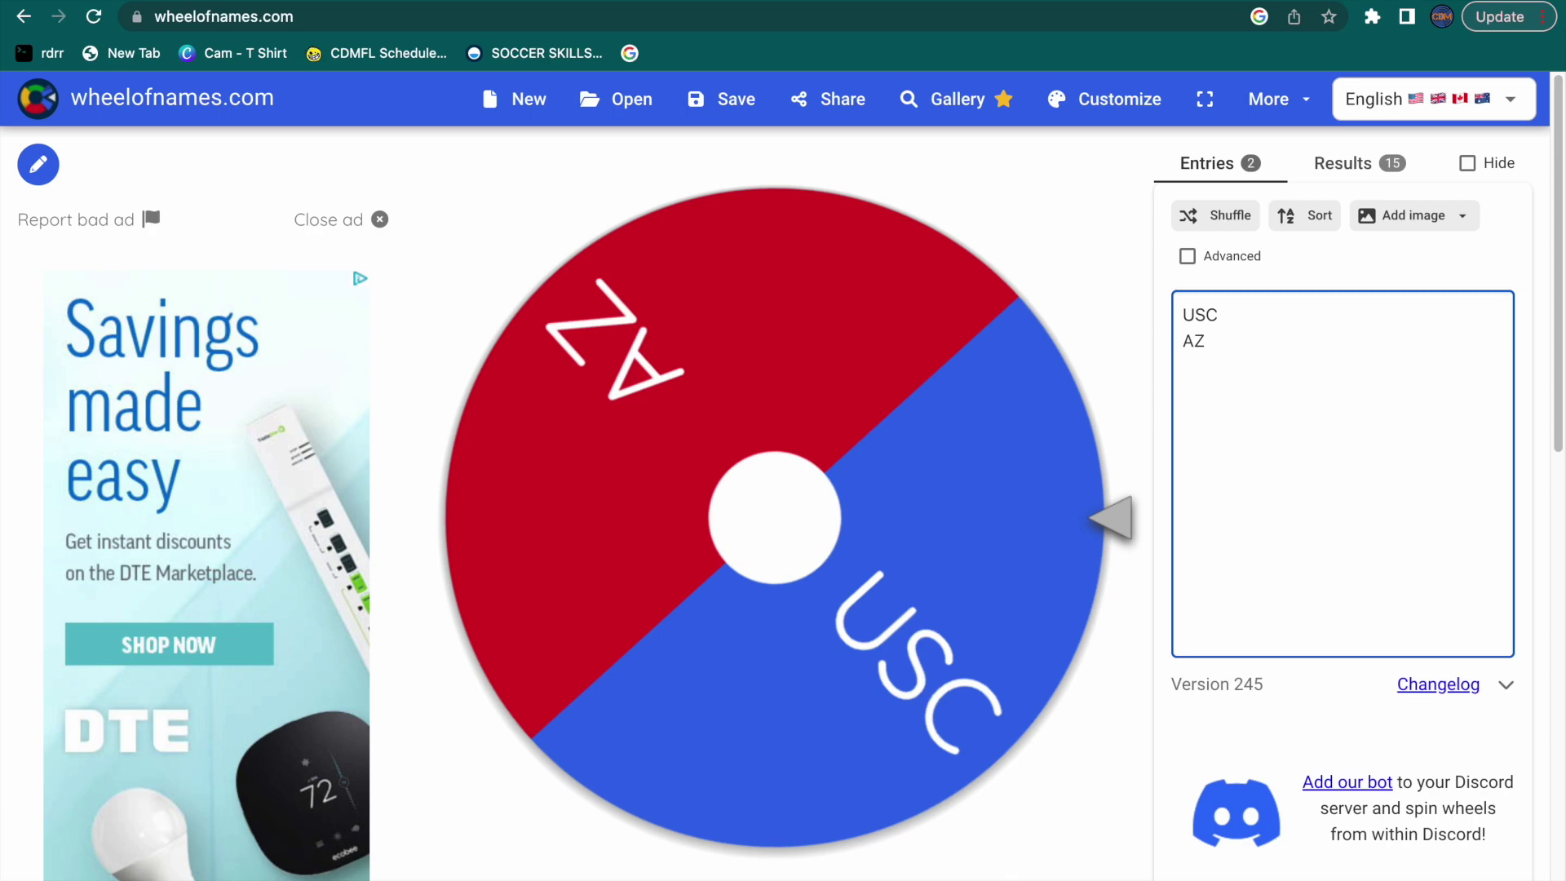
Step: Spin USC vs AZ, clear the wheel after USC wins, and open a new browser tab
left_click(932, 264)
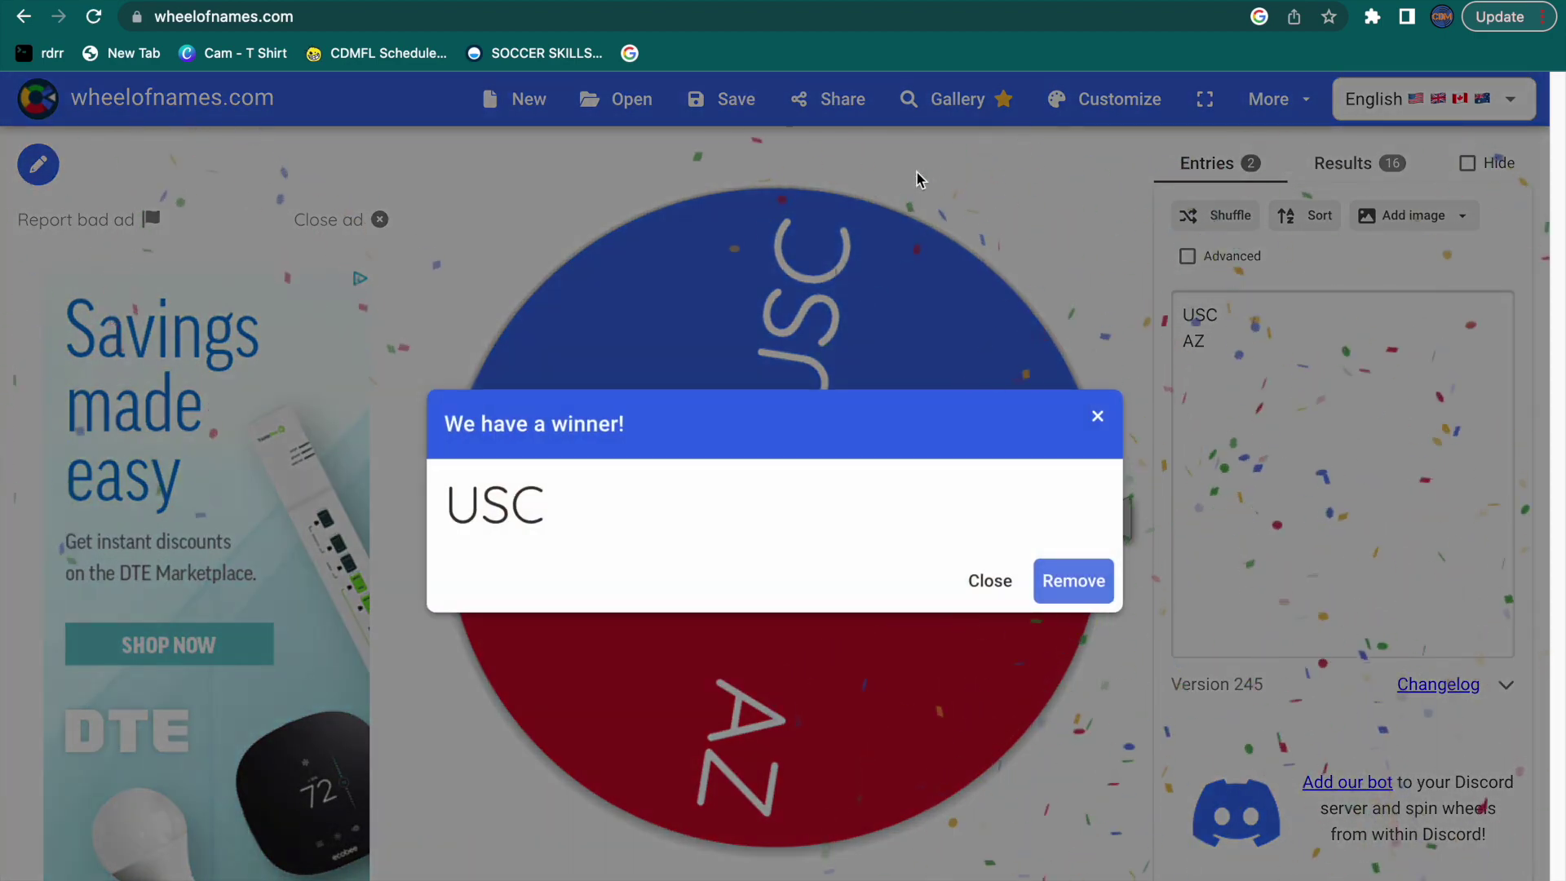
left_click(1050, 572)
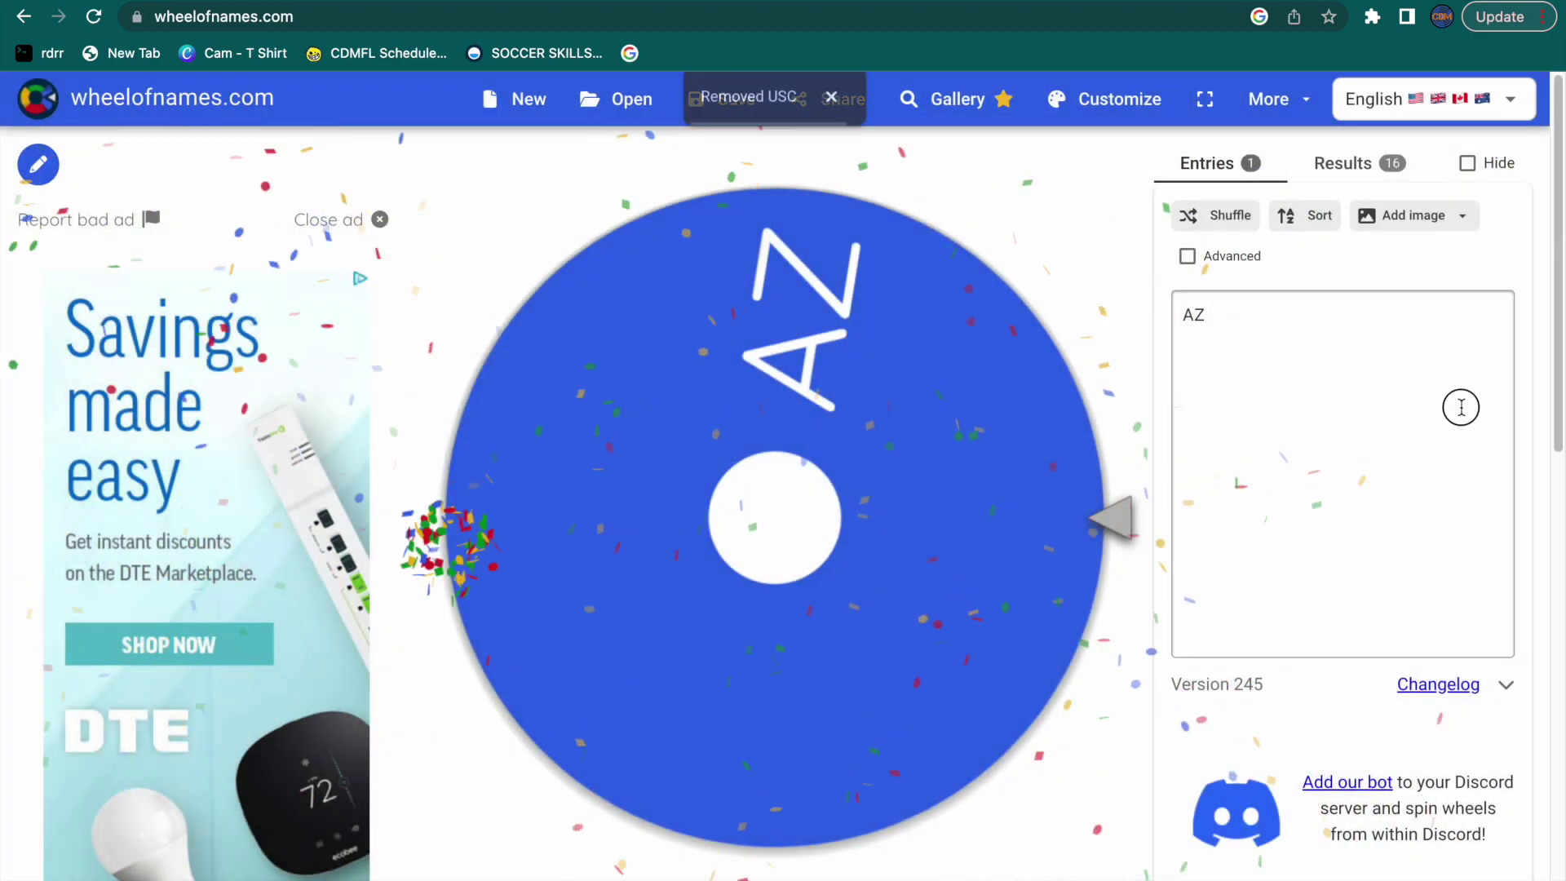
key("BackSpace")
mouse_move(82, 5)
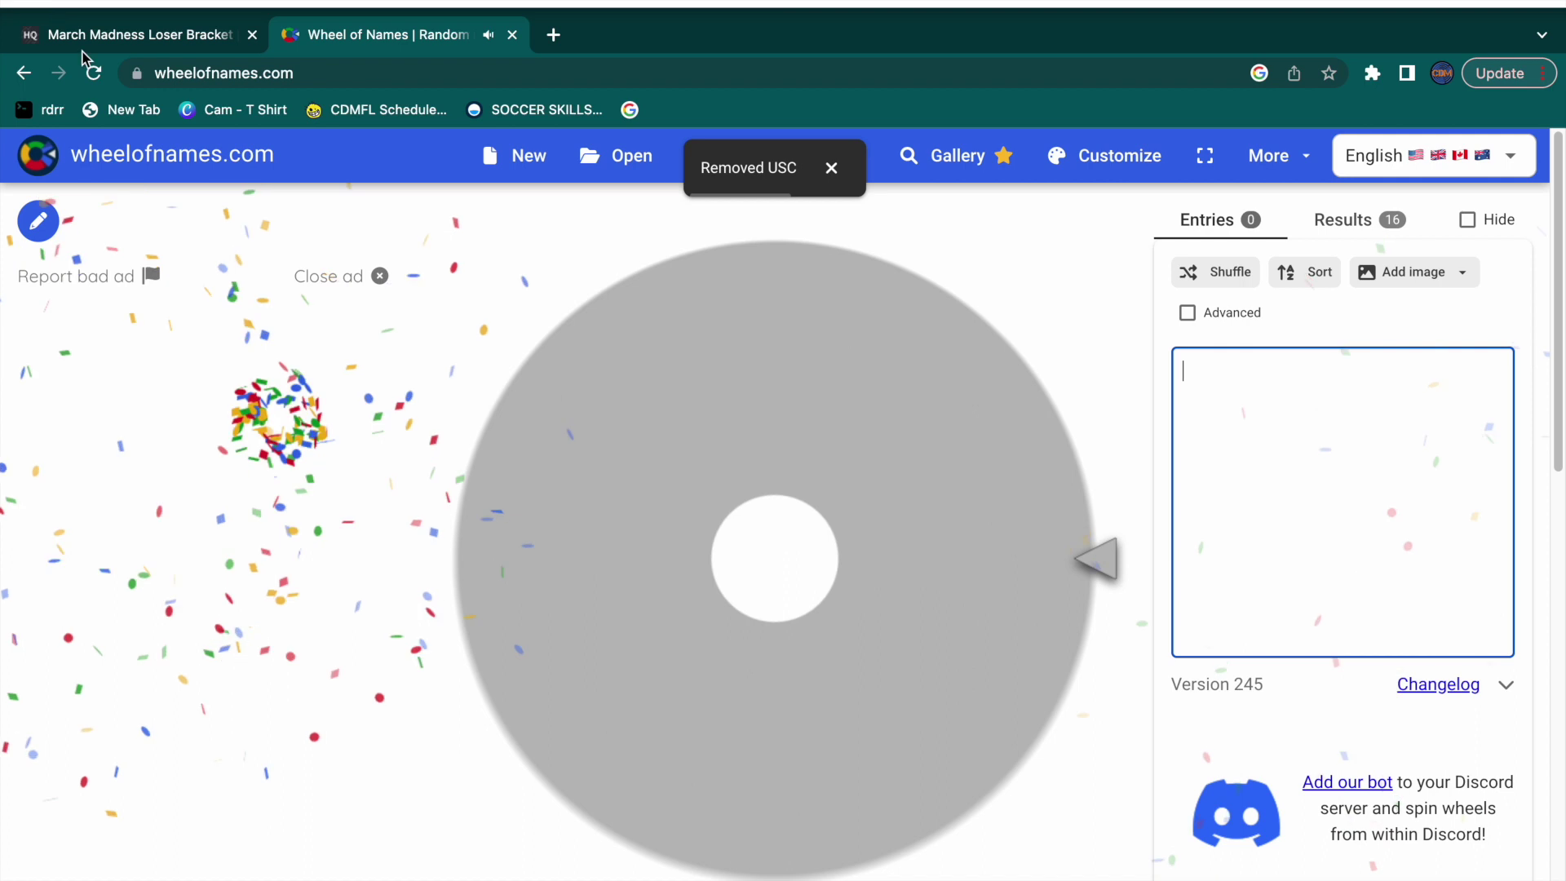
left_click(81, 34)
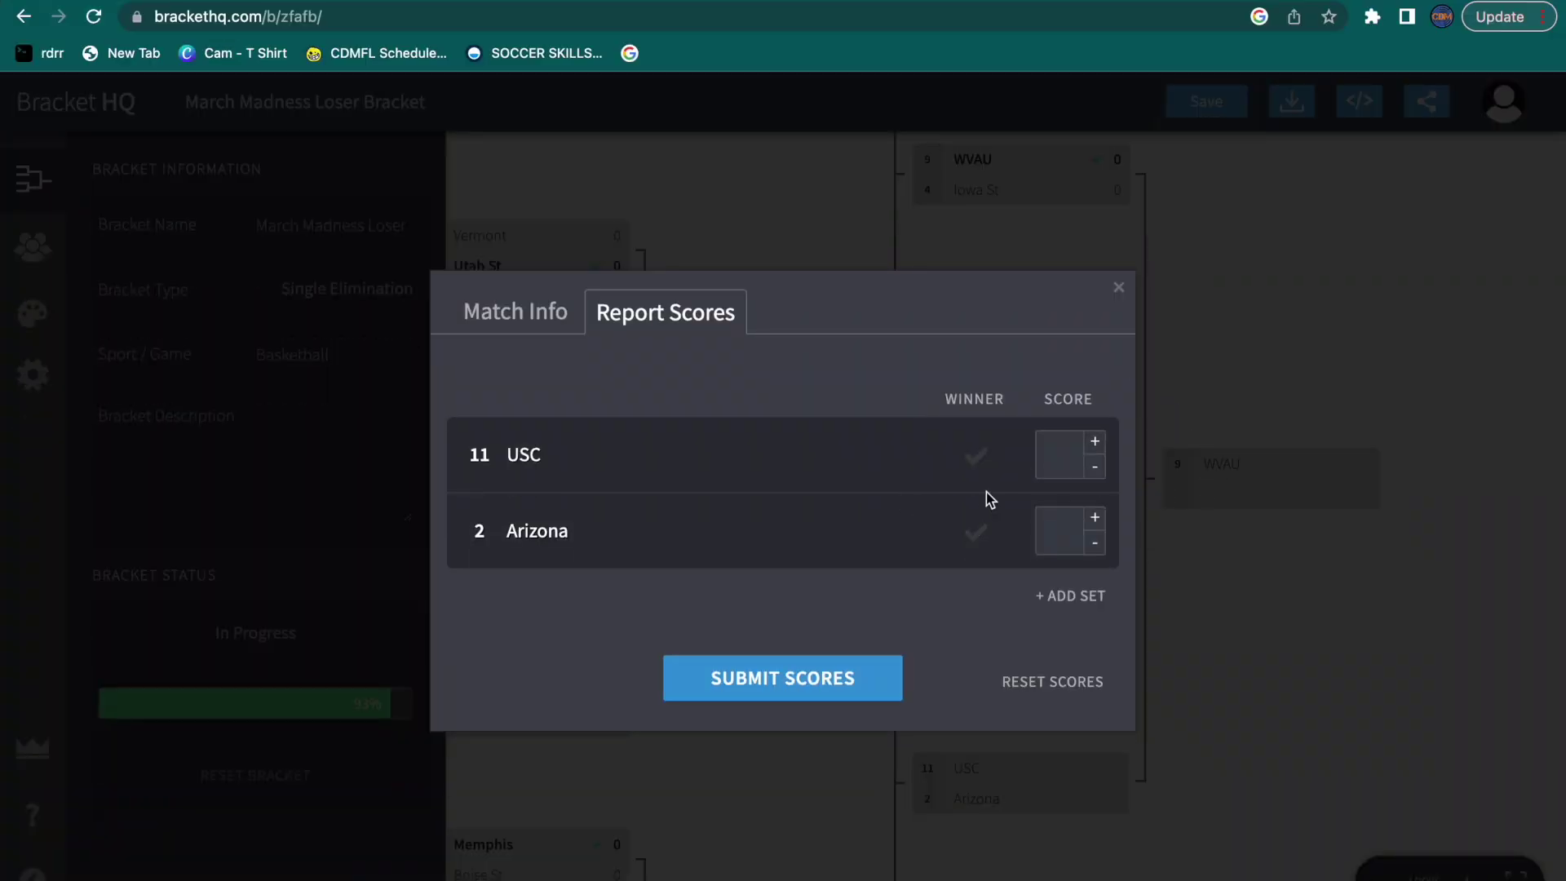
key("super+t")
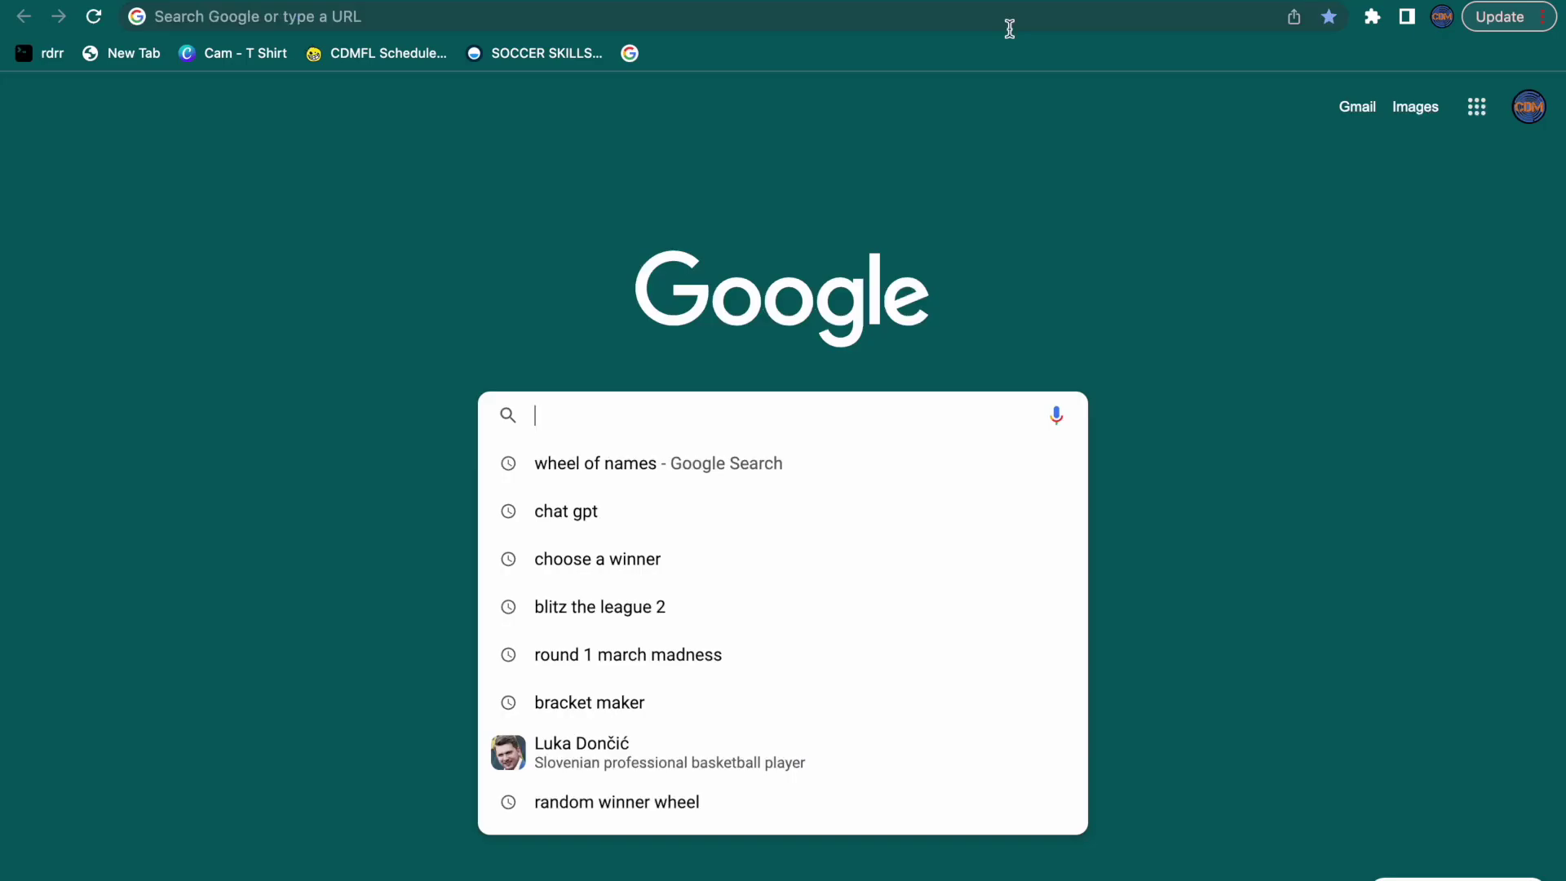
Step: Reopen wheelofnames.com from the 'wheel of names' Google search suggestion and result
left_click(815, 445)
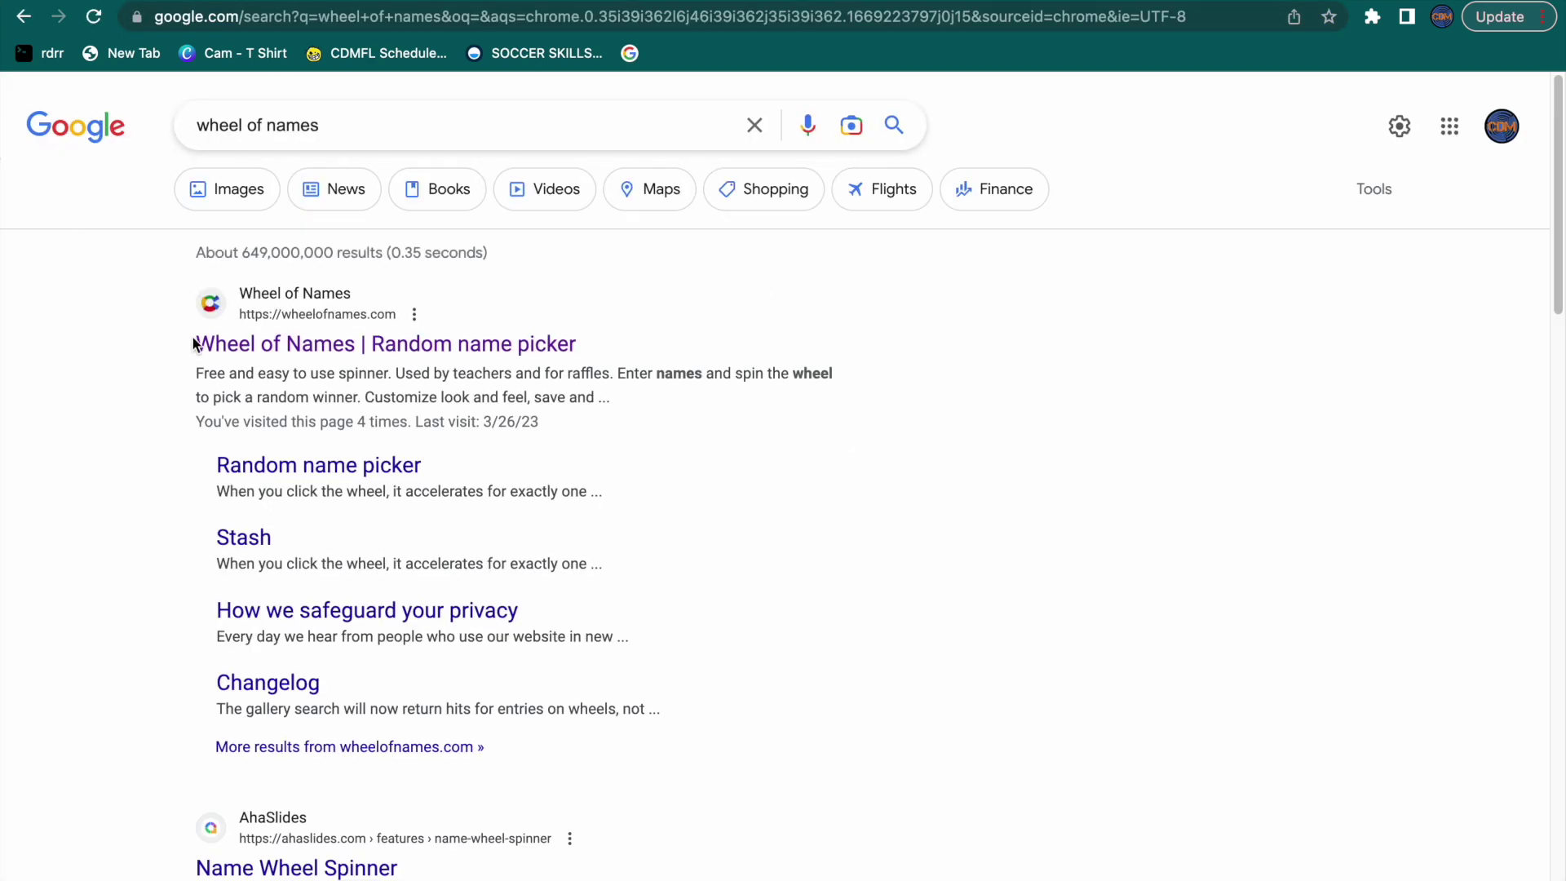
left_click(199, 344)
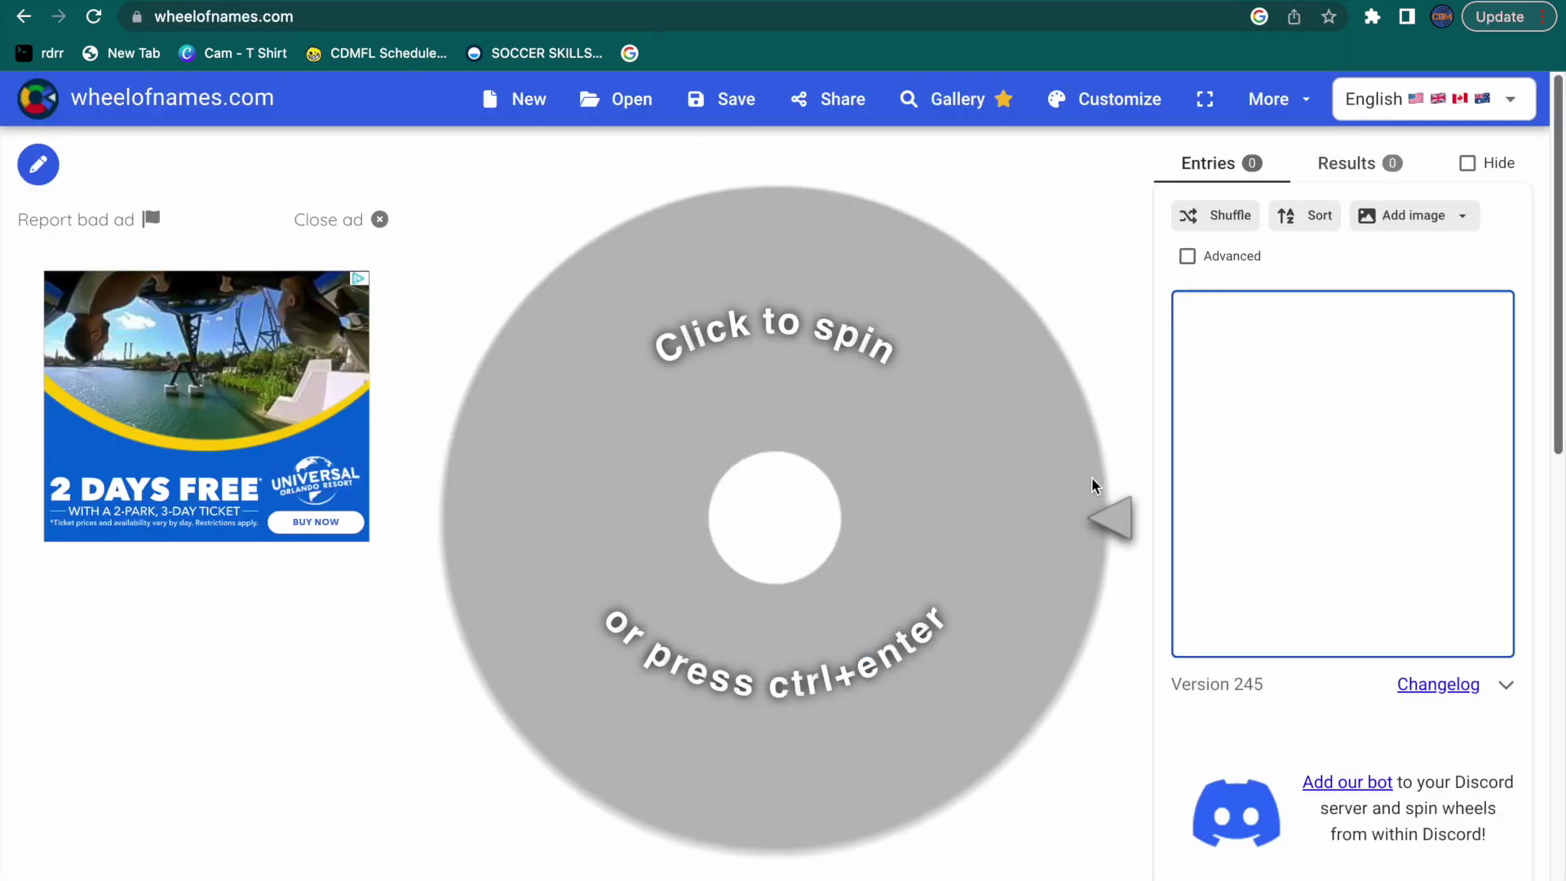
Step: Fill a wheel with entries 1, 2, 3, 4 and 5 and spin it
type("1")
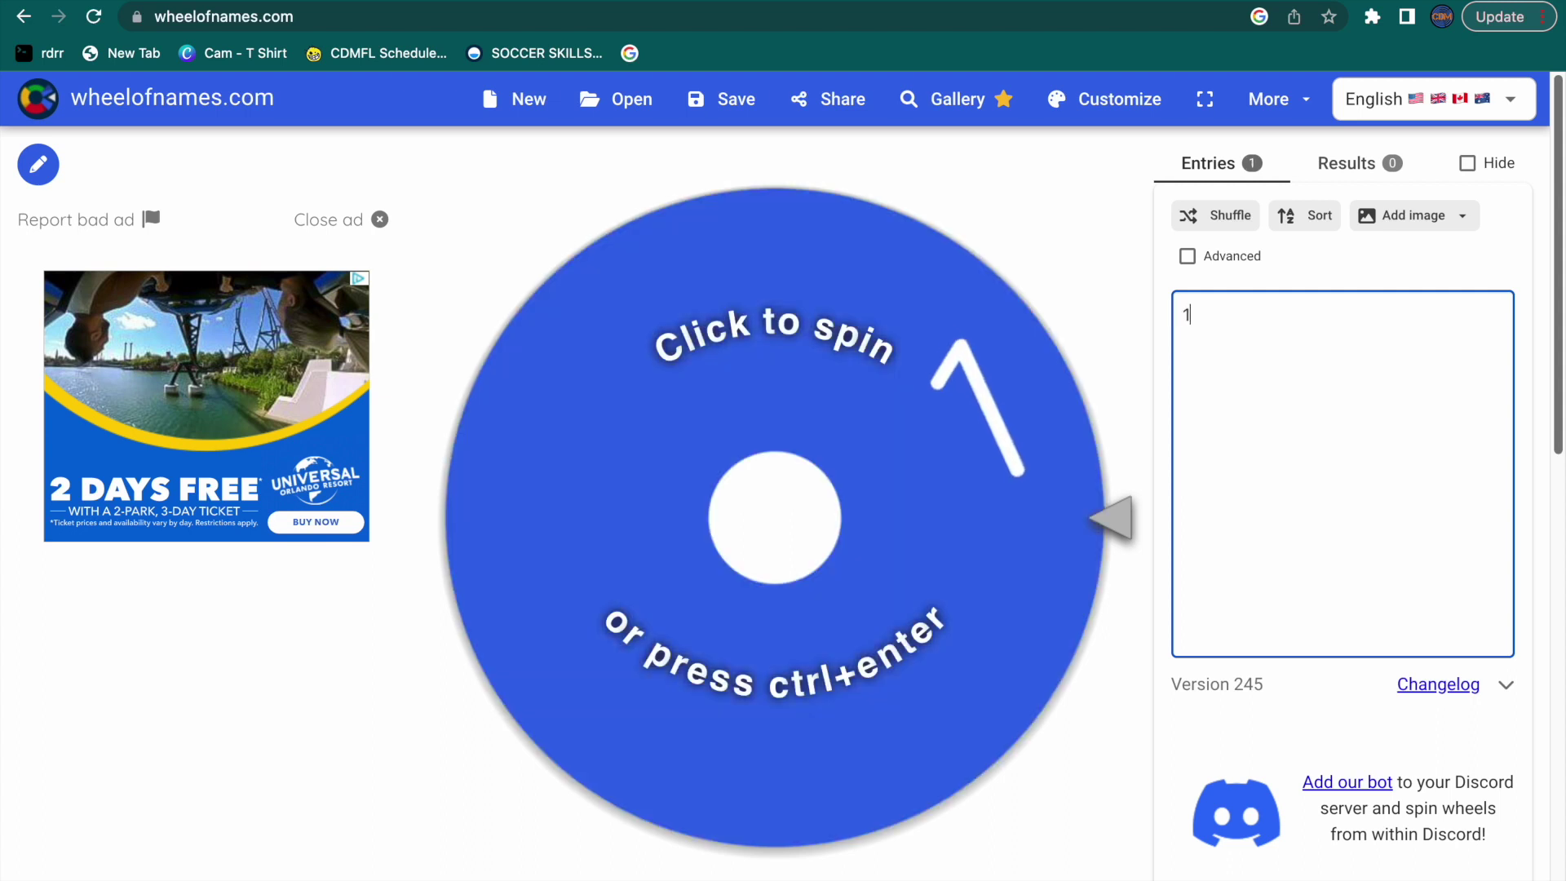
key("Return")
type("2")
key("Return")
type("3")
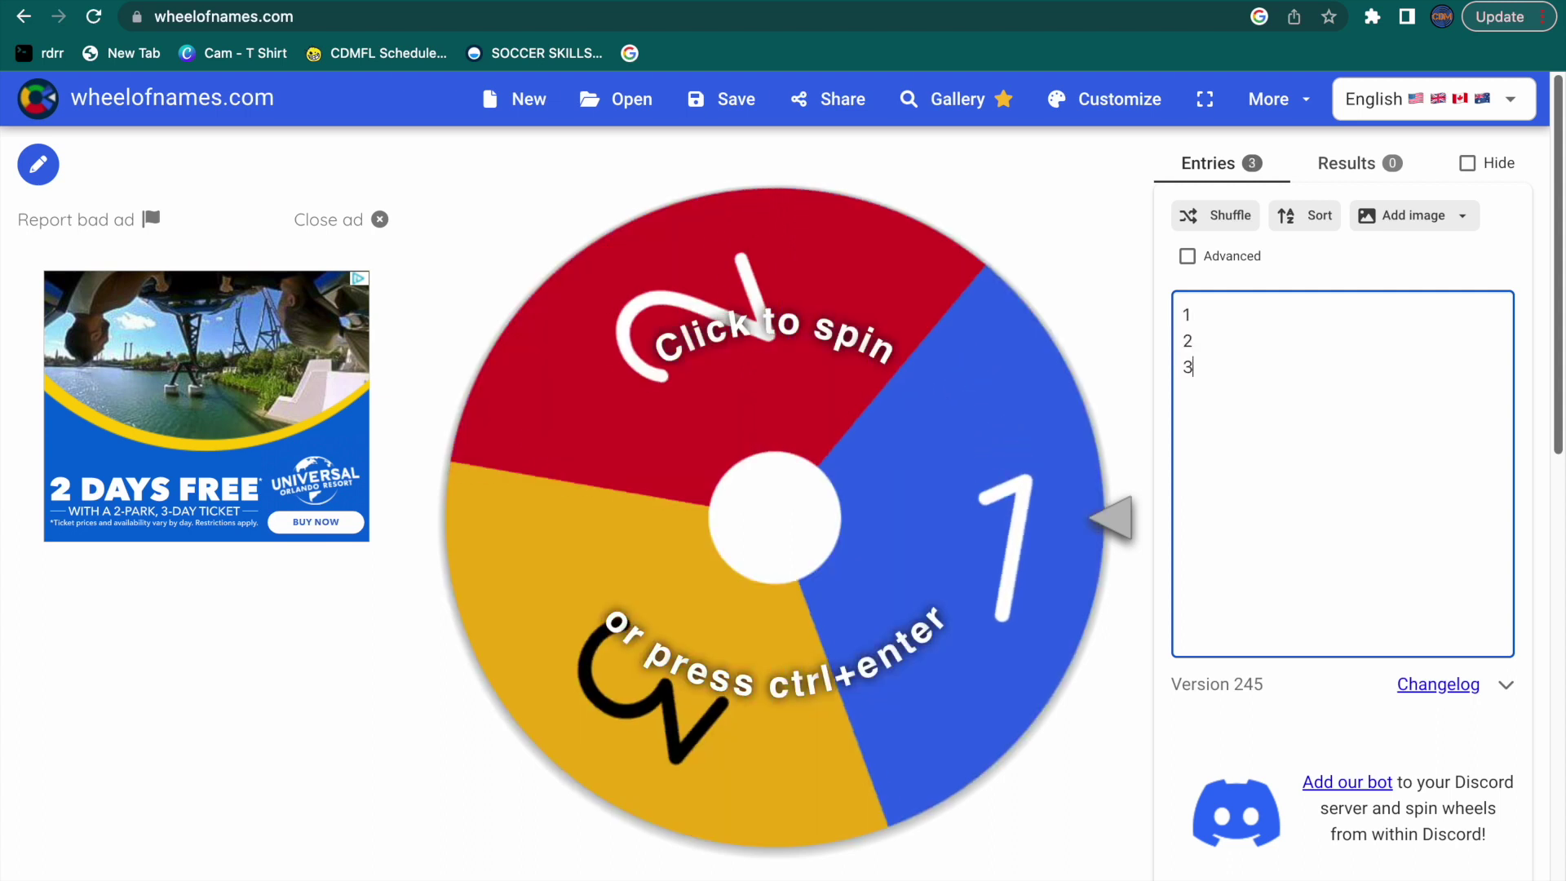
key("Return")
type("4")
key("Return")
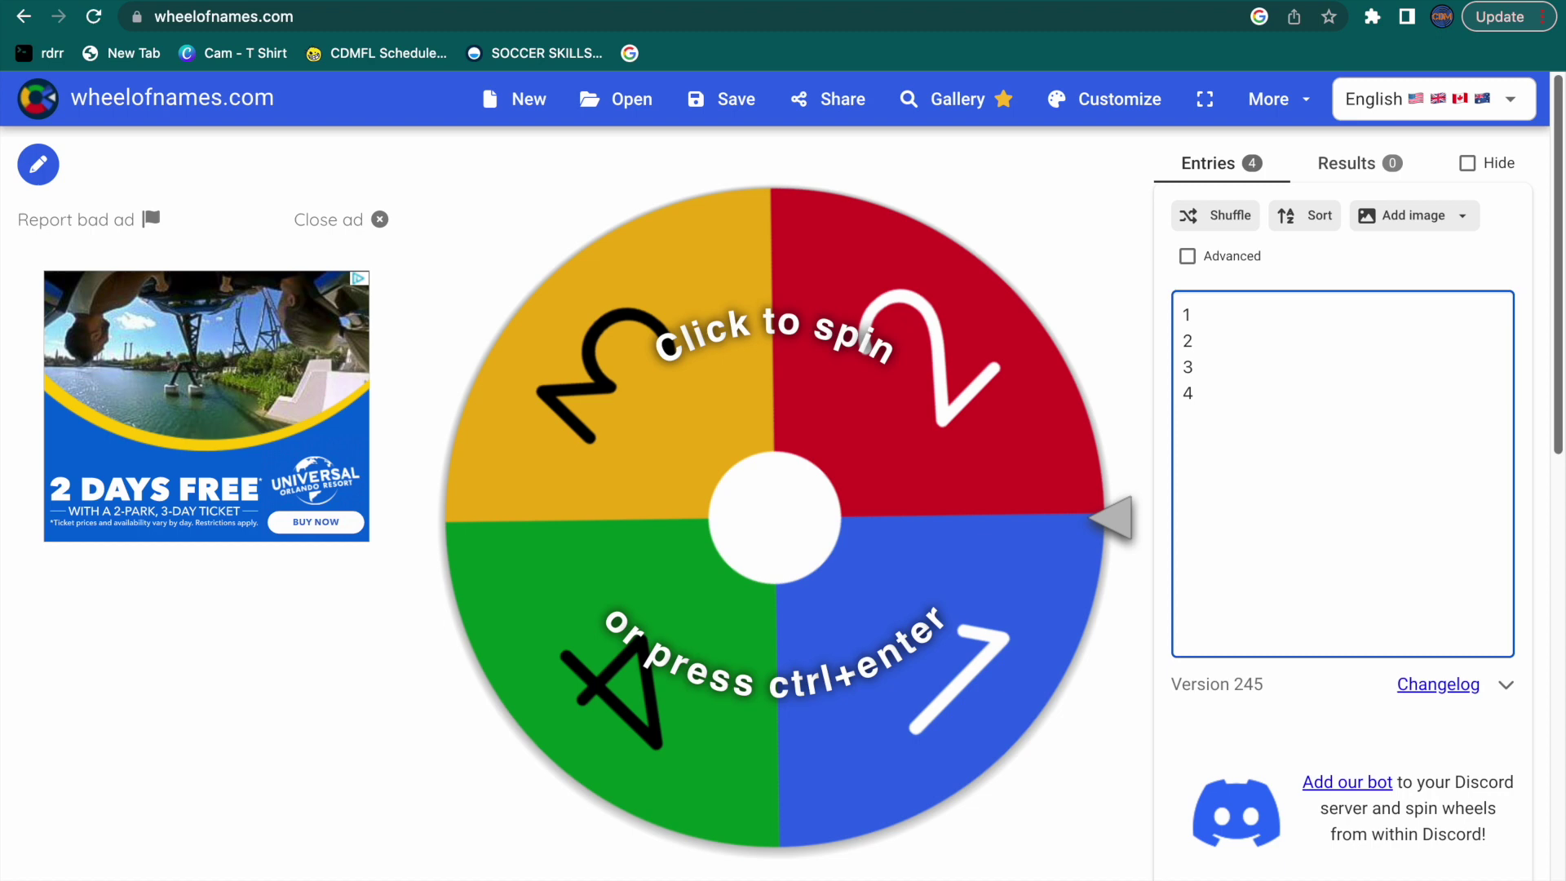
type("5")
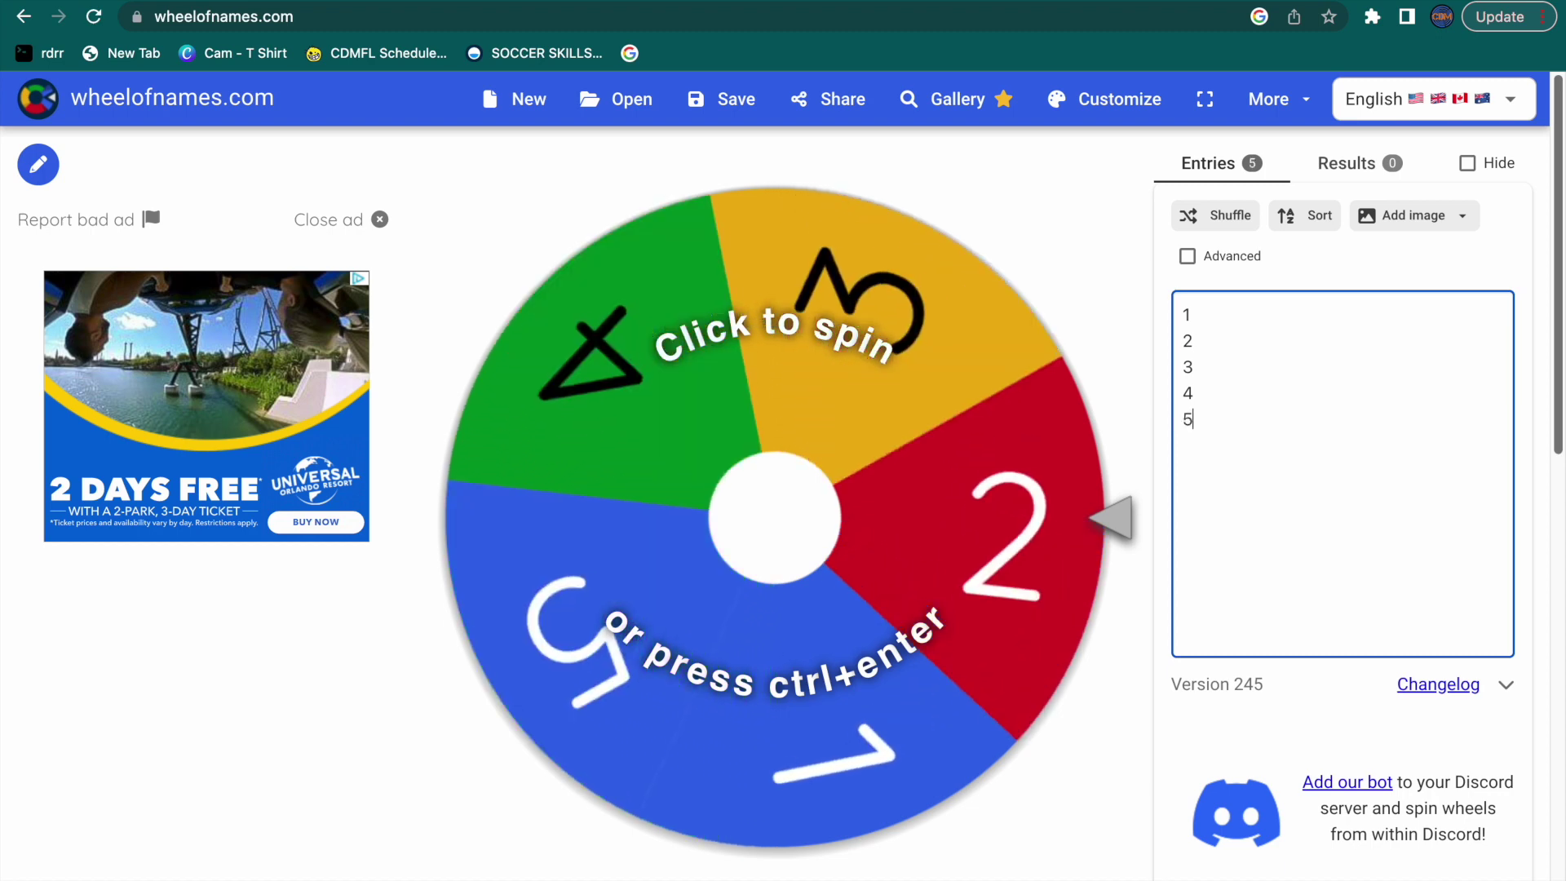
key("Return")
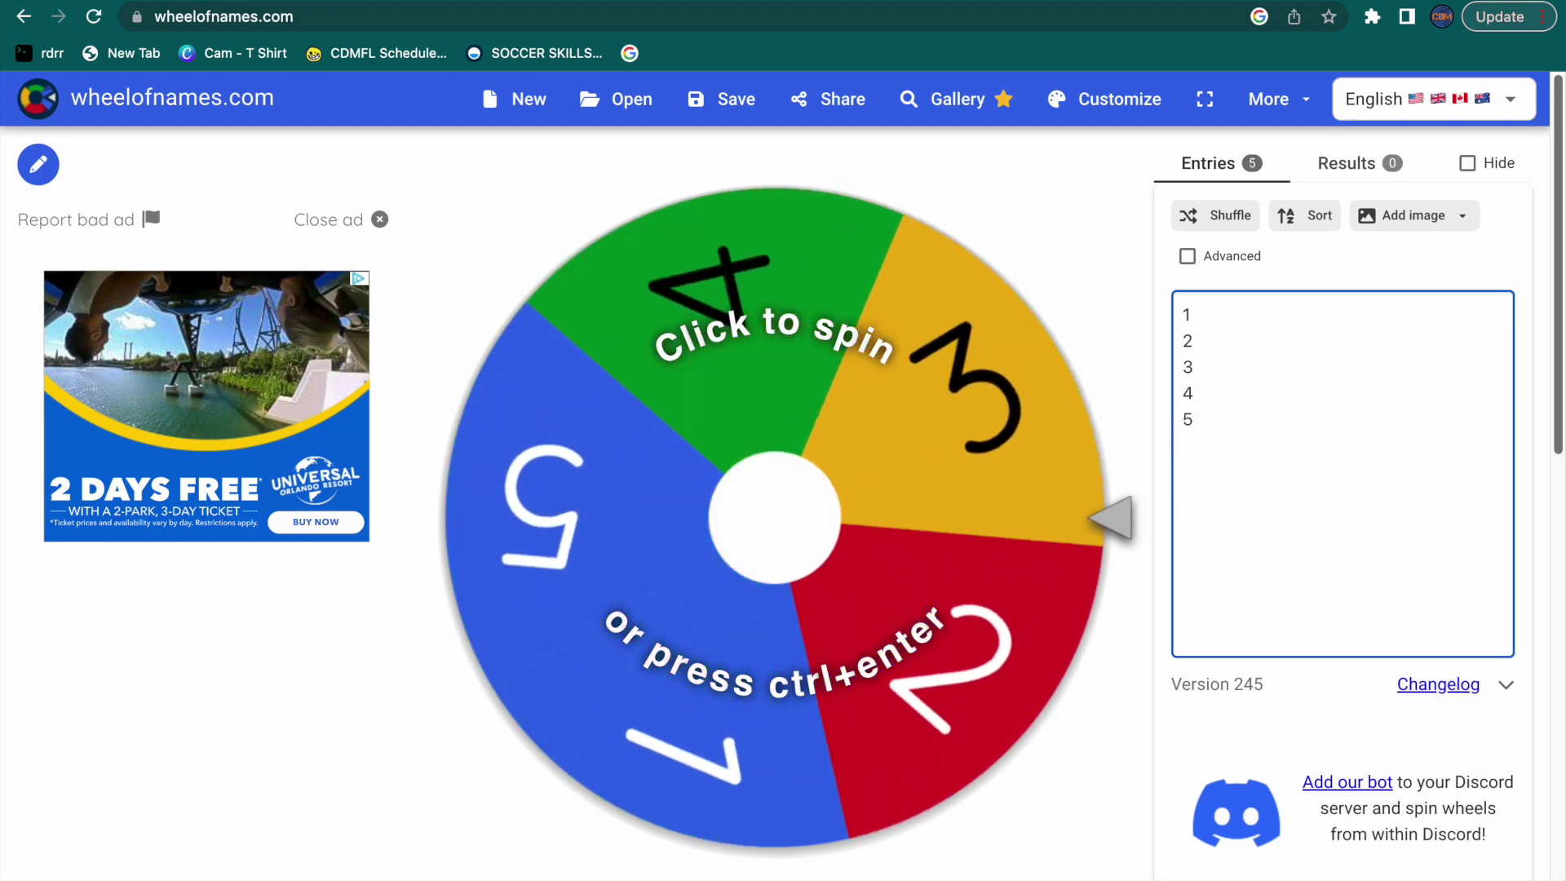
left_click(759, 558)
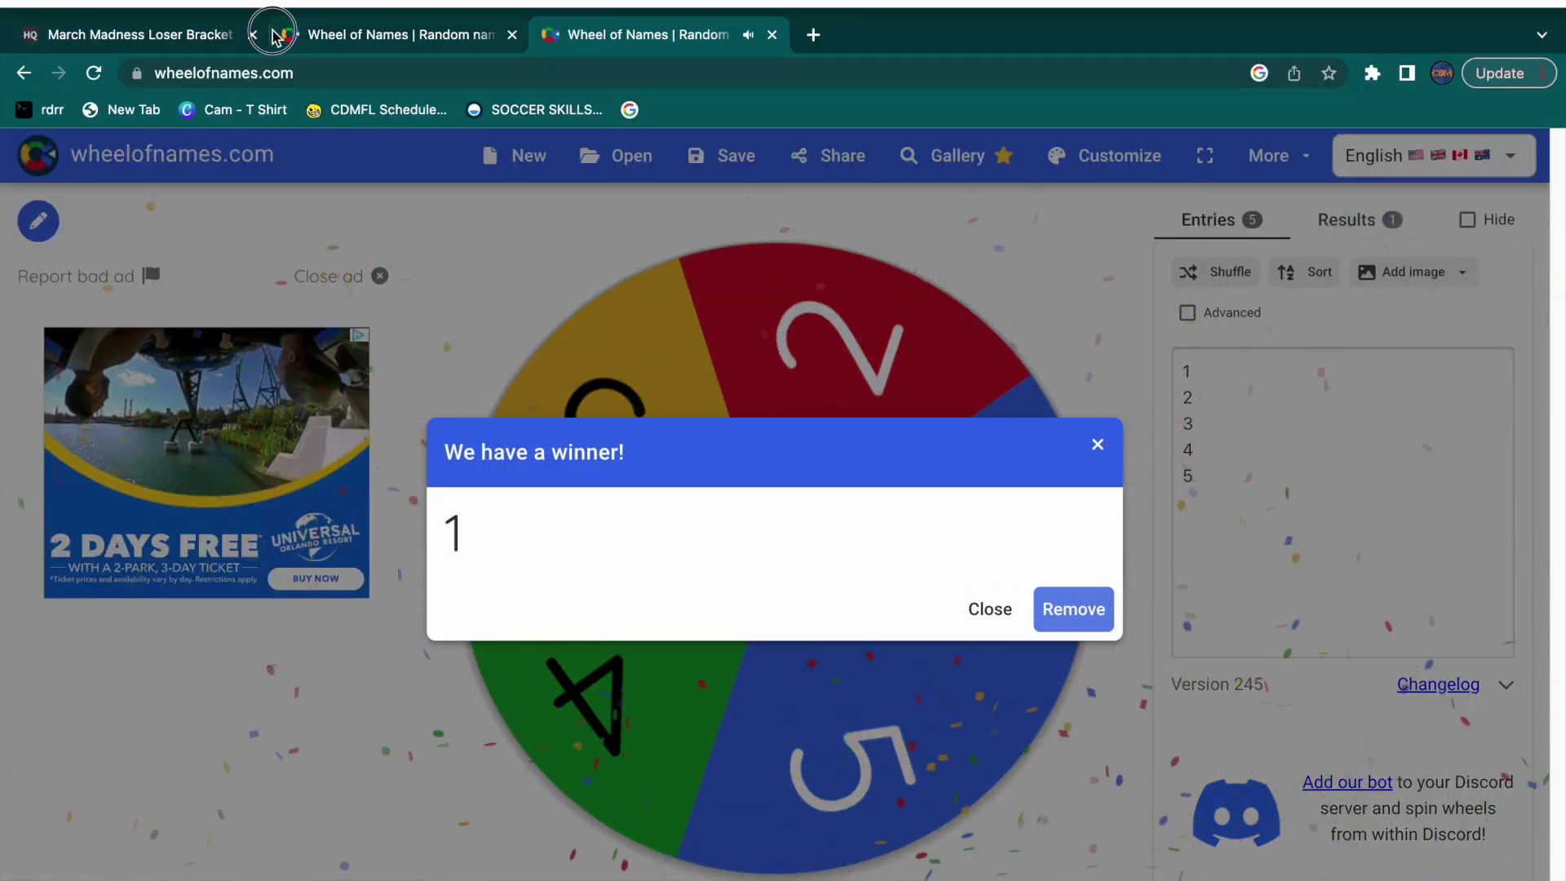
Step: On the other wheel tab, spin the numbered wheel again, keeping all entries after each result
left_click(271, 36)
type("USC")
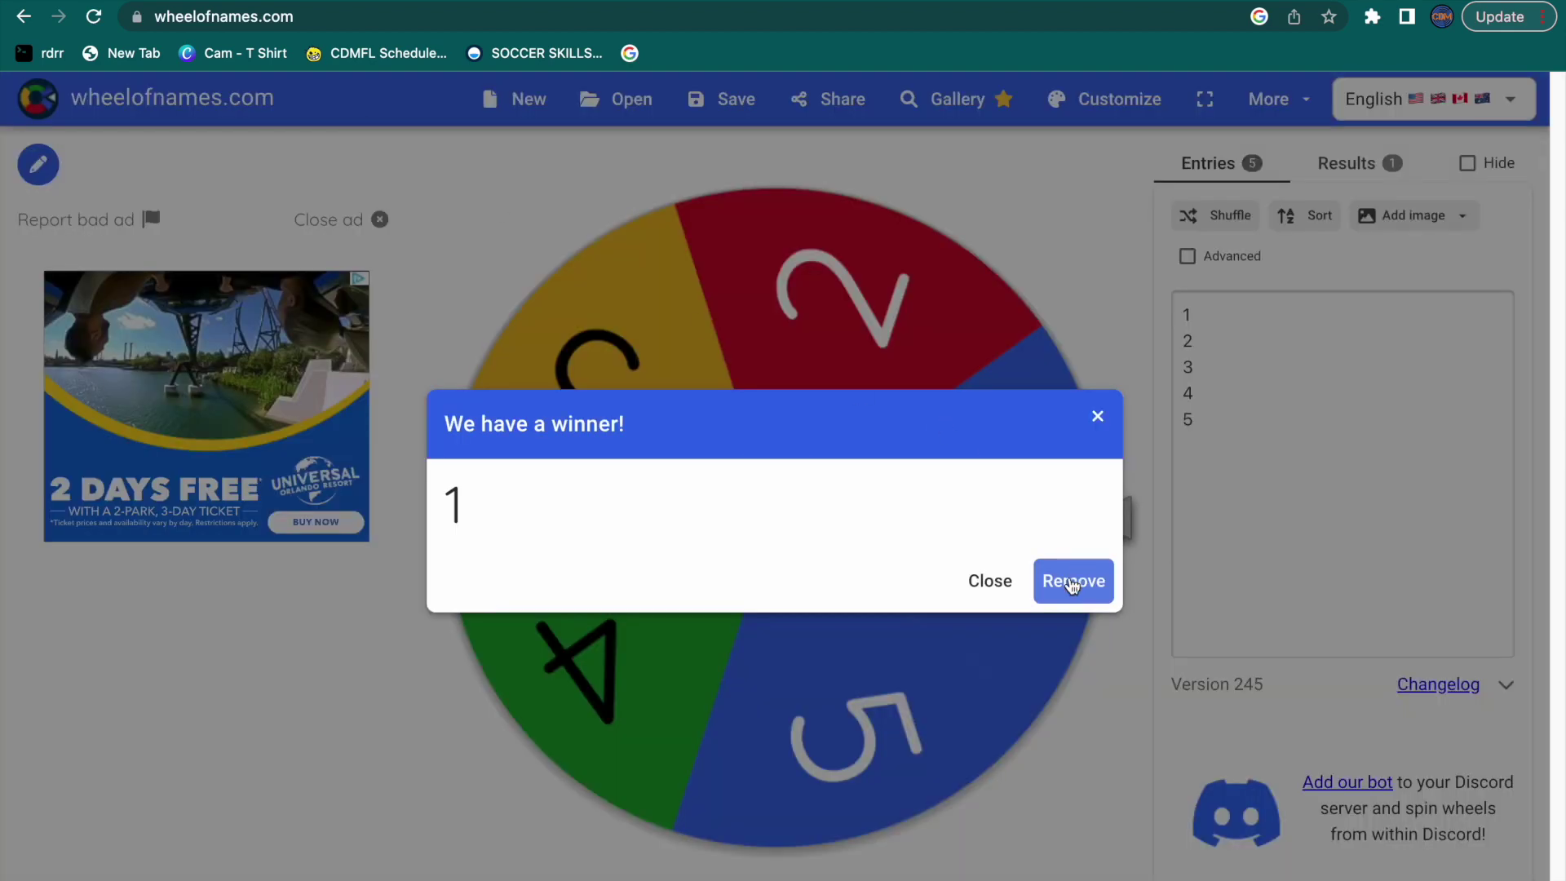
left_click(993, 580)
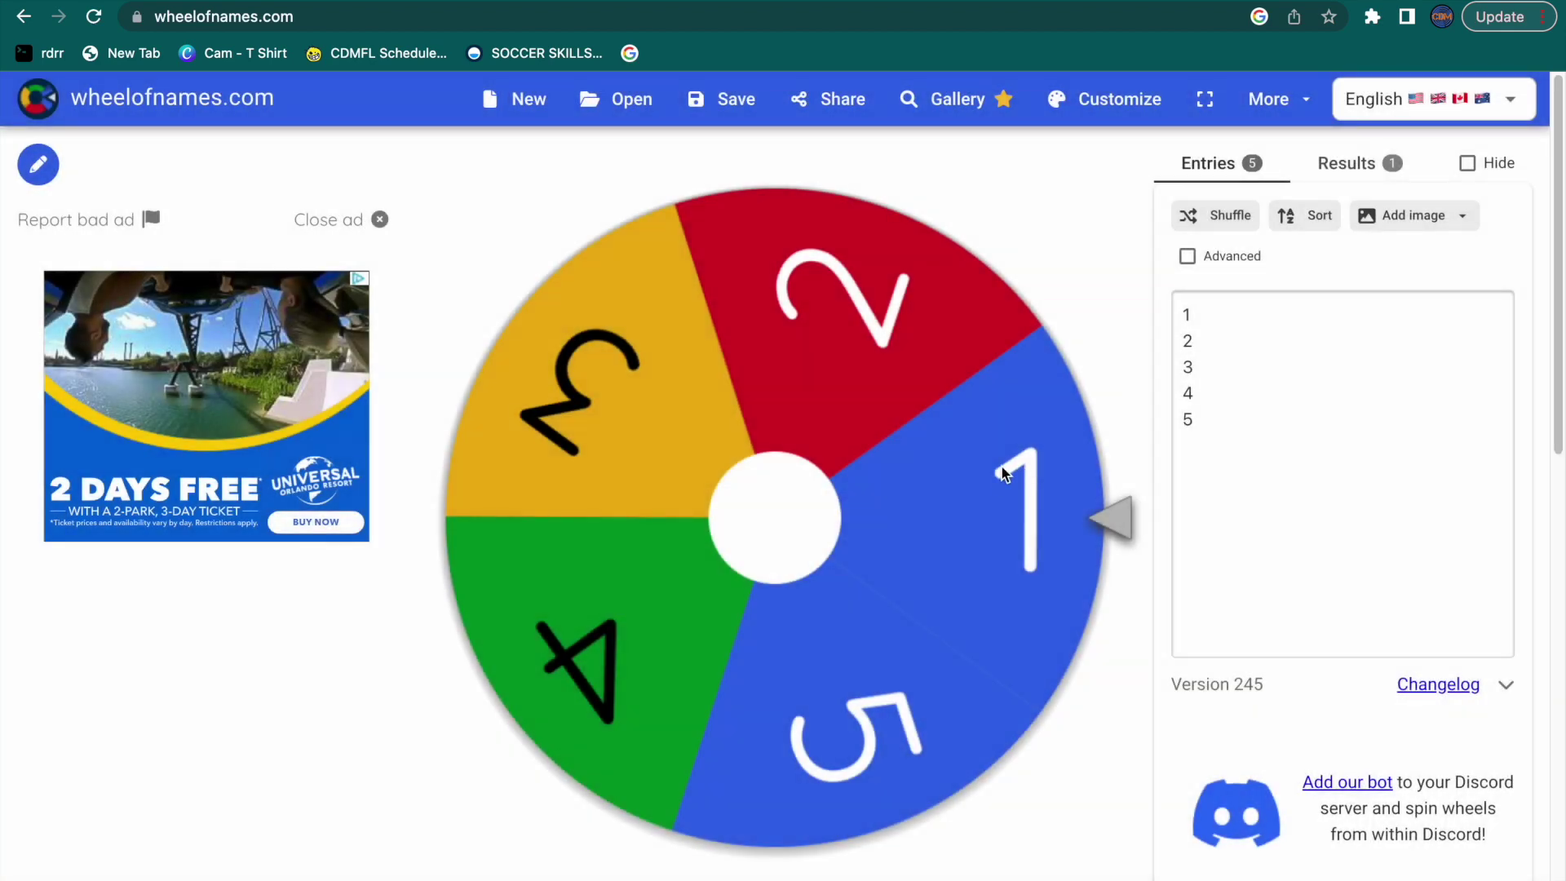
left_click(984, 505)
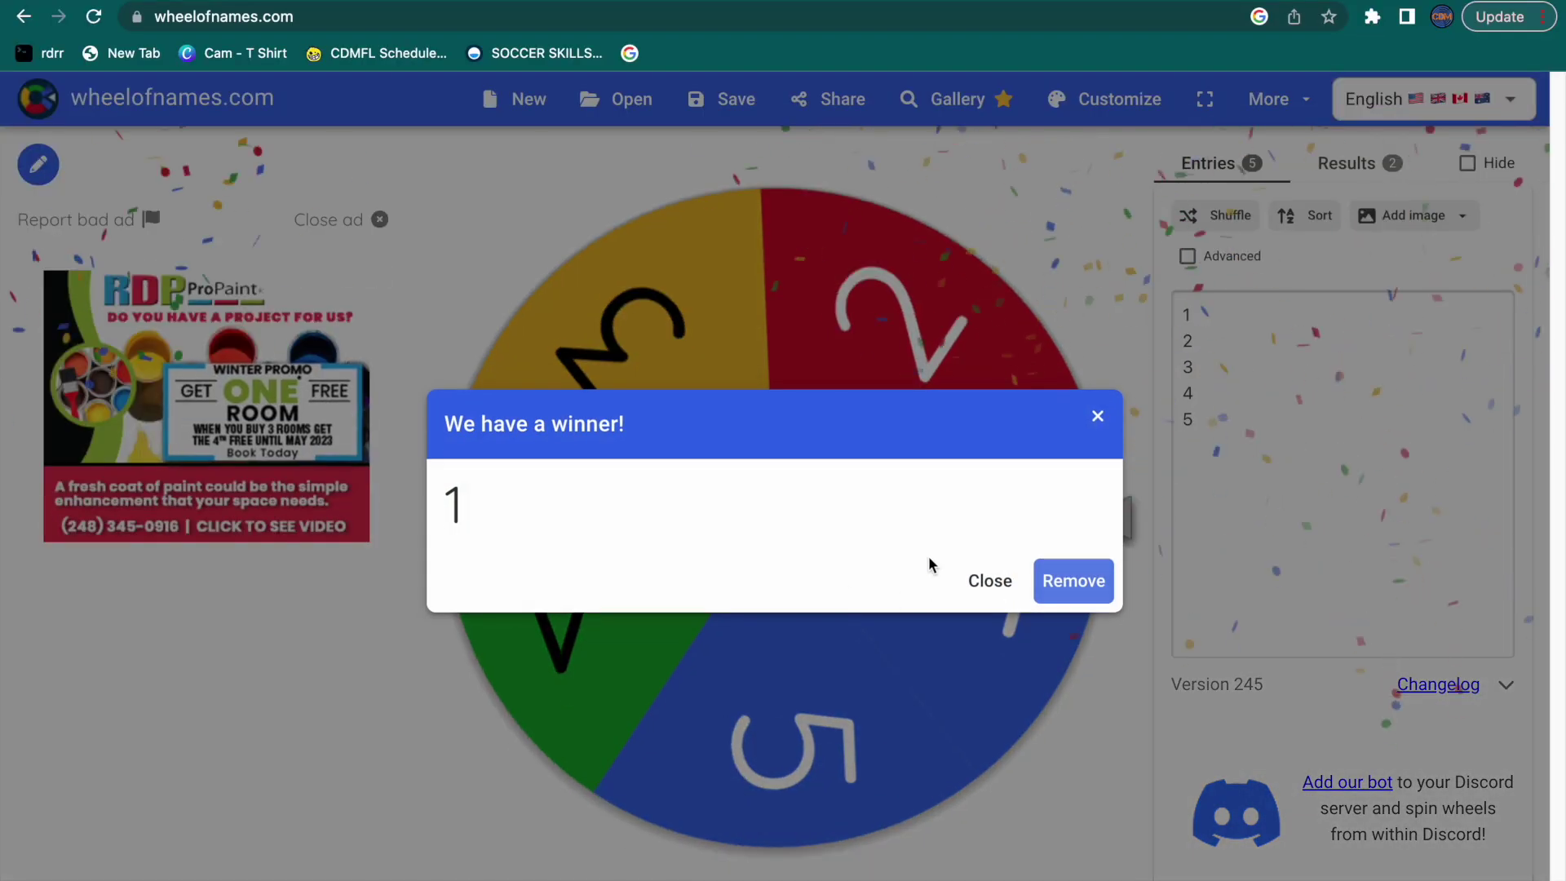
left_click(999, 574)
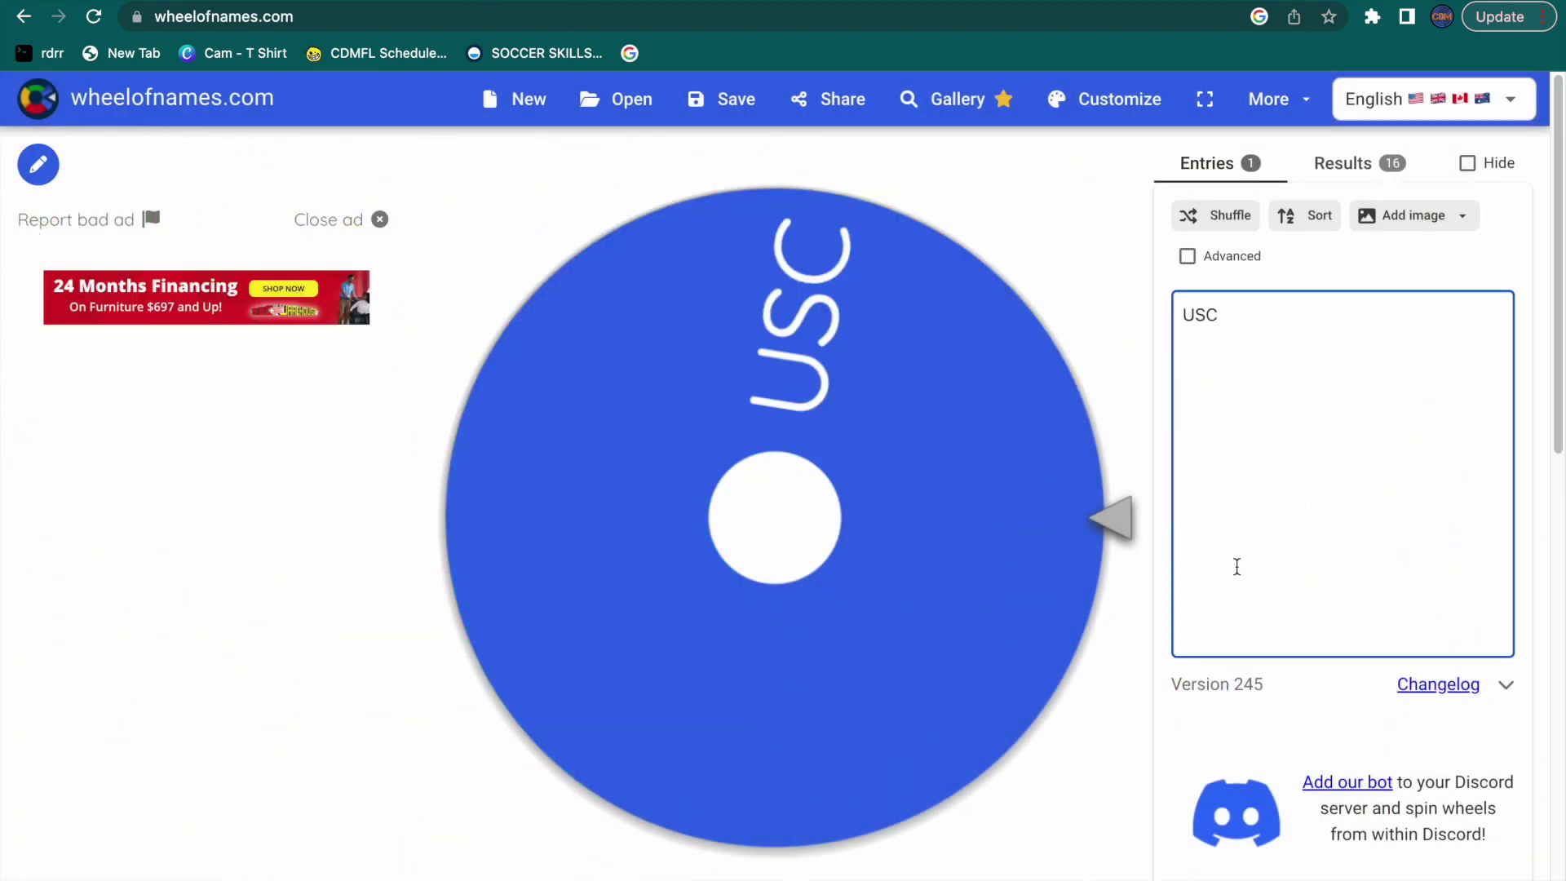
Step: Add WV under USC on the wheel, checking the Bracket HQ score report before returning
key("Return")
type("WC")
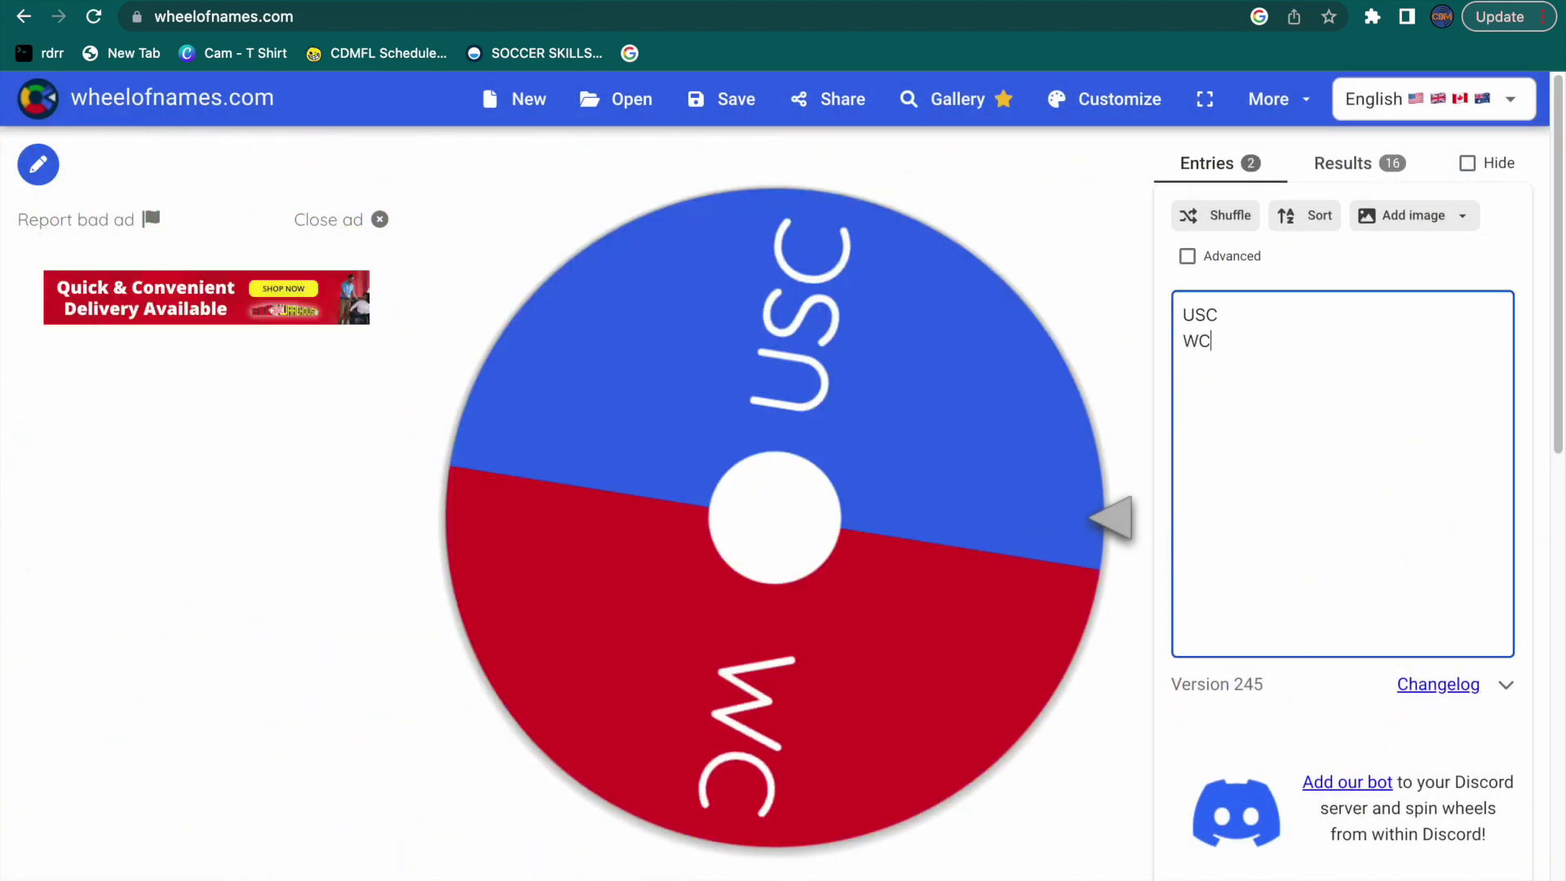
key("BackSpace")
type("V")
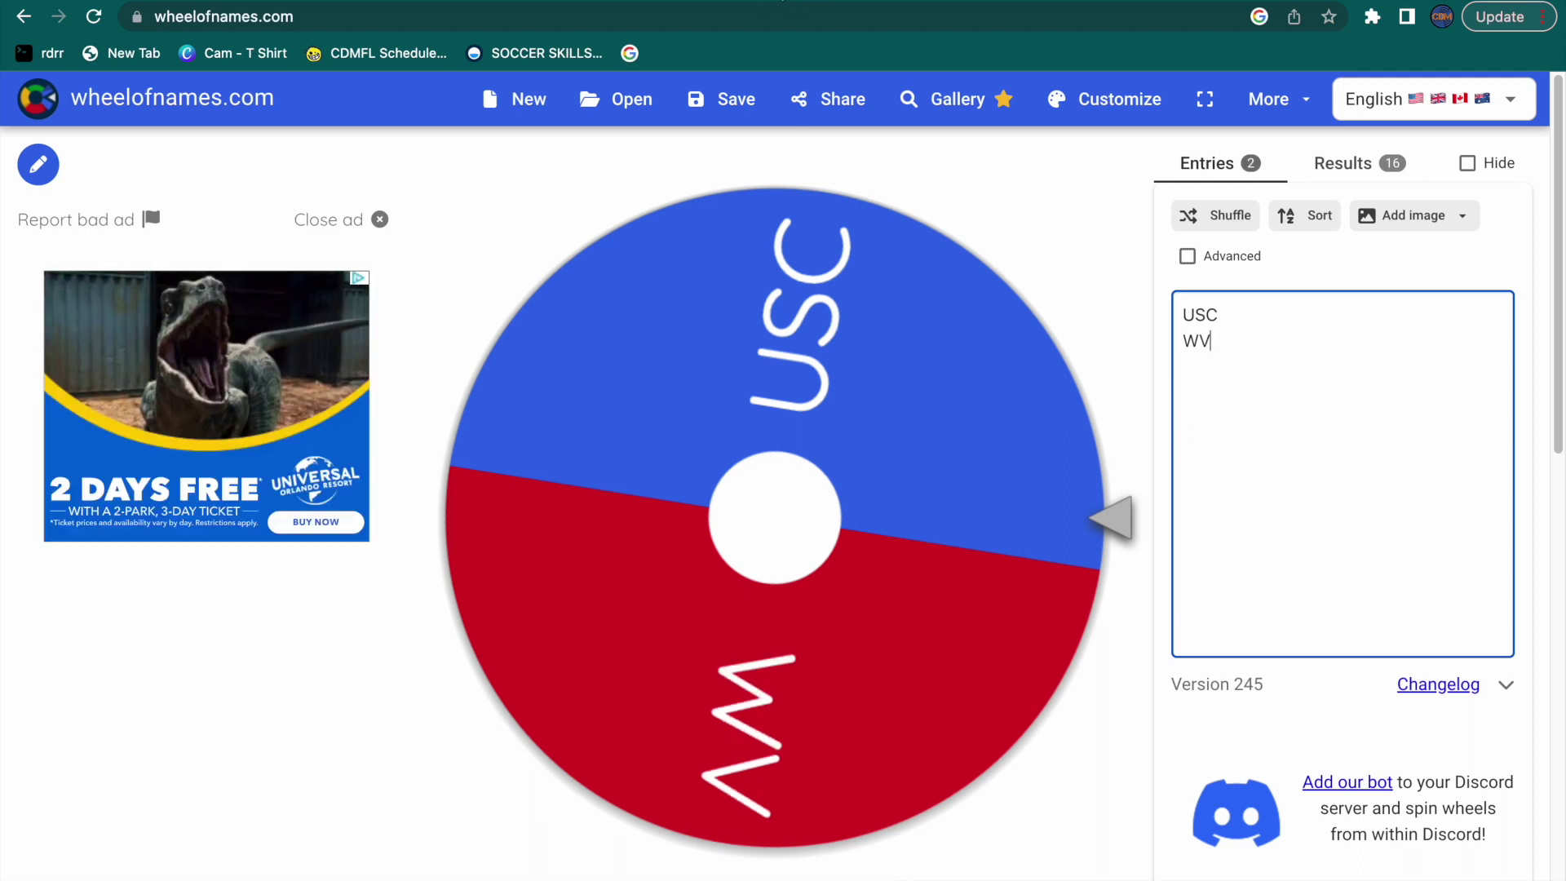
mouse_move(808, 2)
left_click(128, 33)
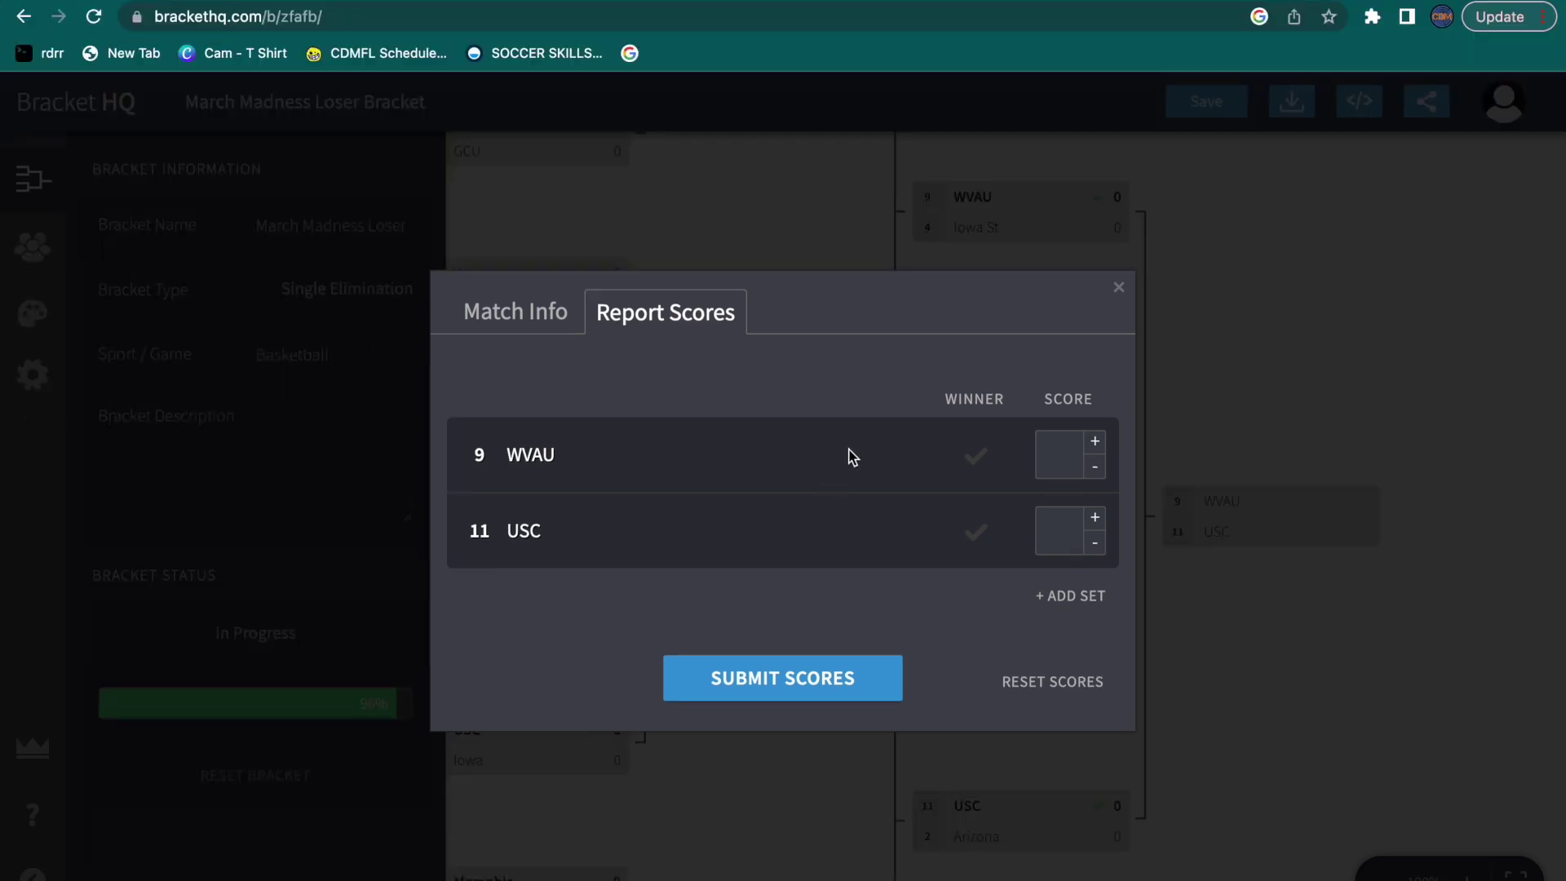
key("ctrl+Tab")
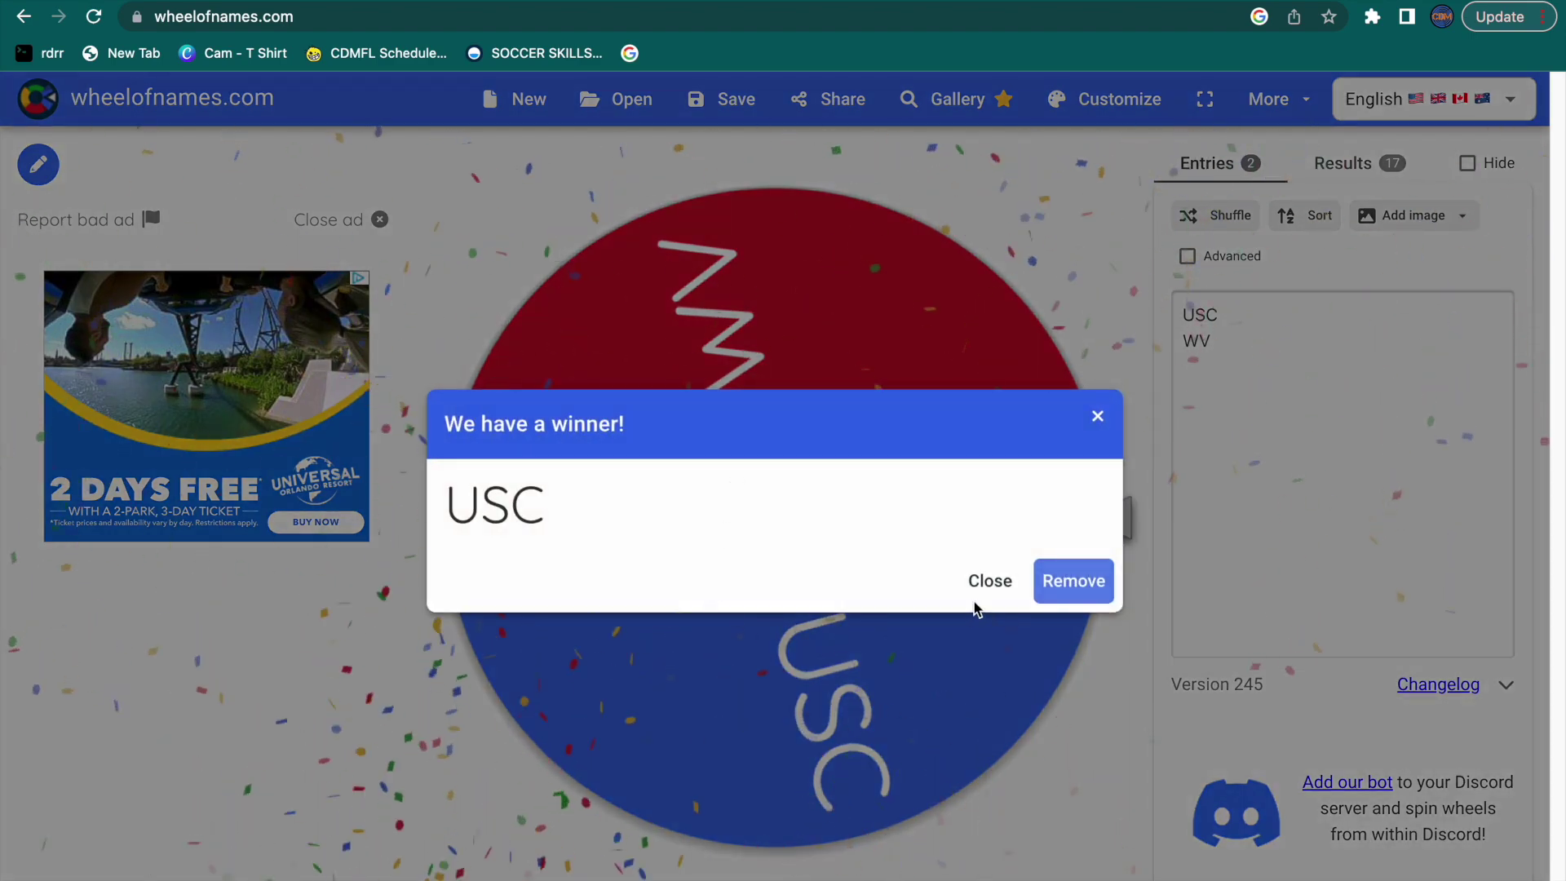
Step: Close the USC winner dialog, delete WV from the entries, and go back to Bracket HQ
left_click(976, 602)
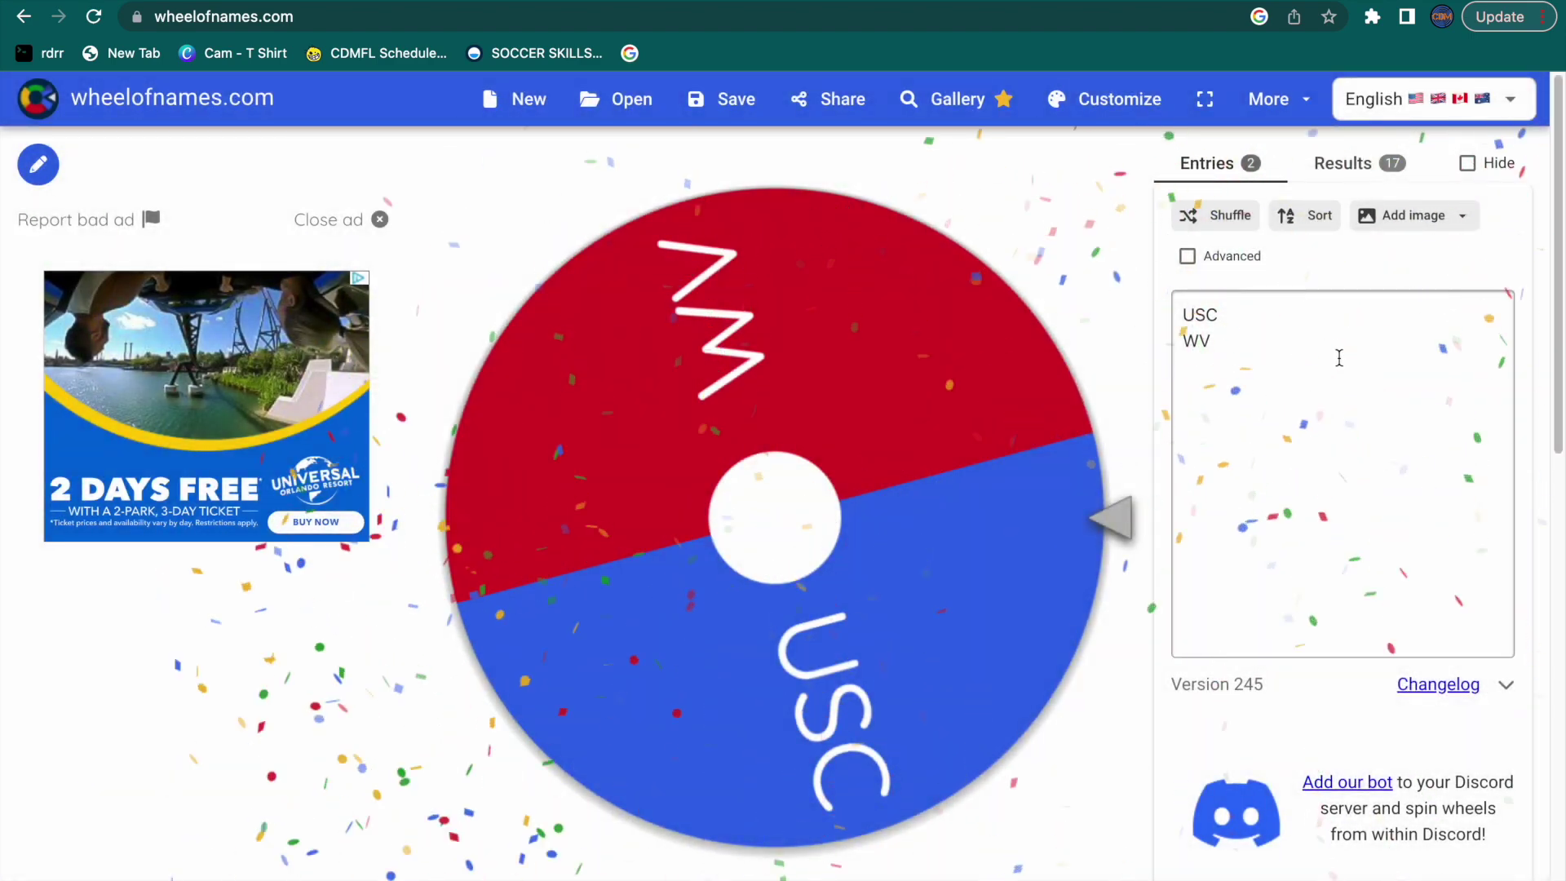
left_click(1338, 353)
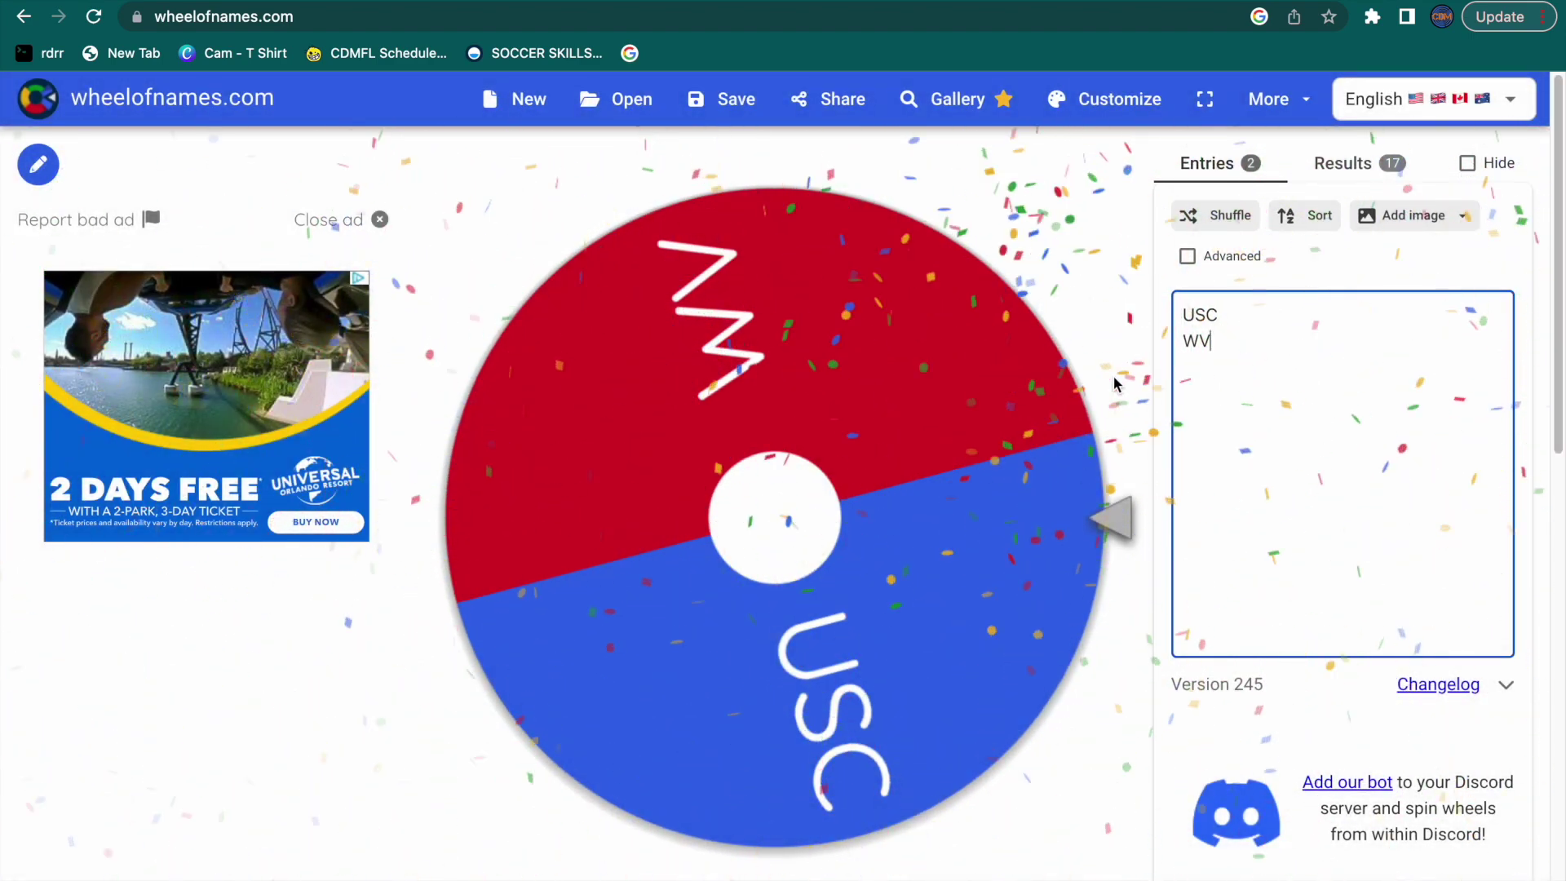
key("BackSpace")
key("BackSpace")
key("BackSpace")
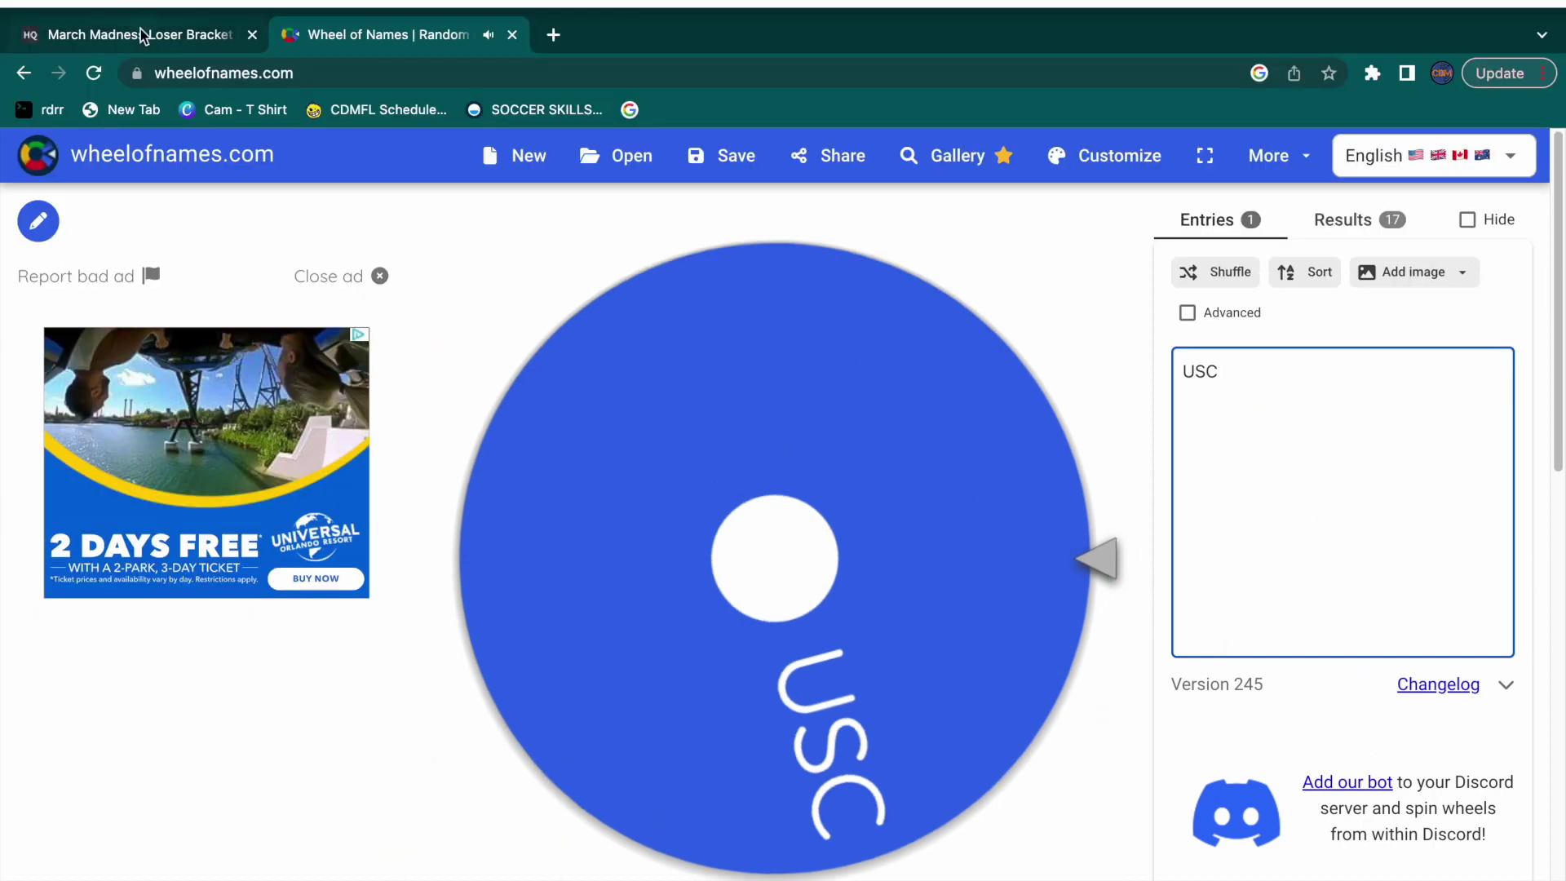
key("ctrl+shift+Tab")
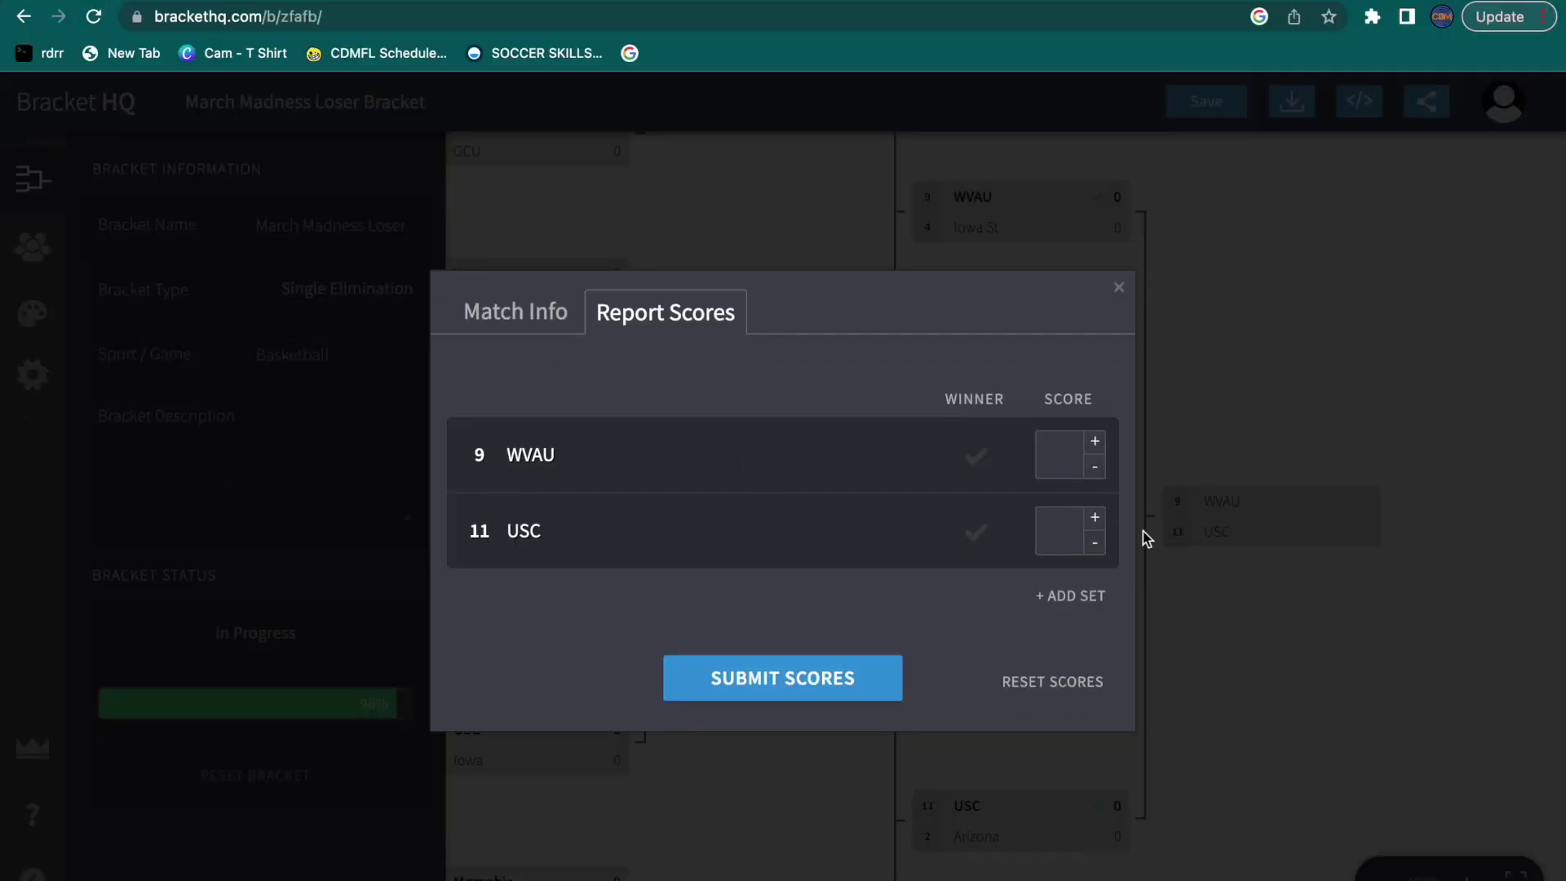
Step: Mark USC as winner over WVAU, submit the scores, and pan the bracket to view the final
left_click(946, 513)
left_click(840, 681)
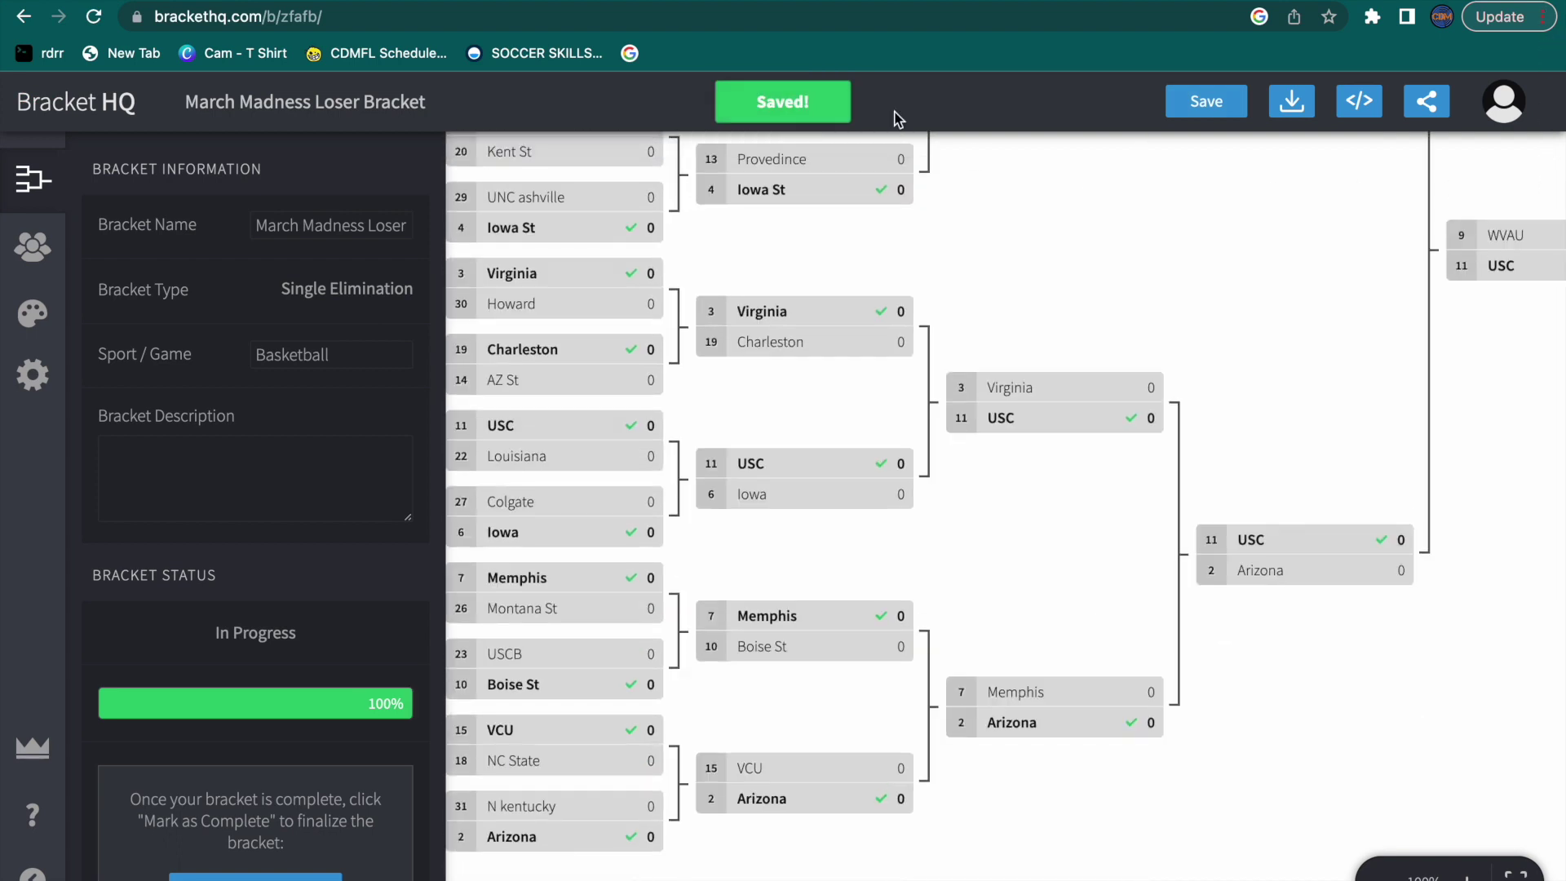
left_click_drag(895, 115, 902, 384)
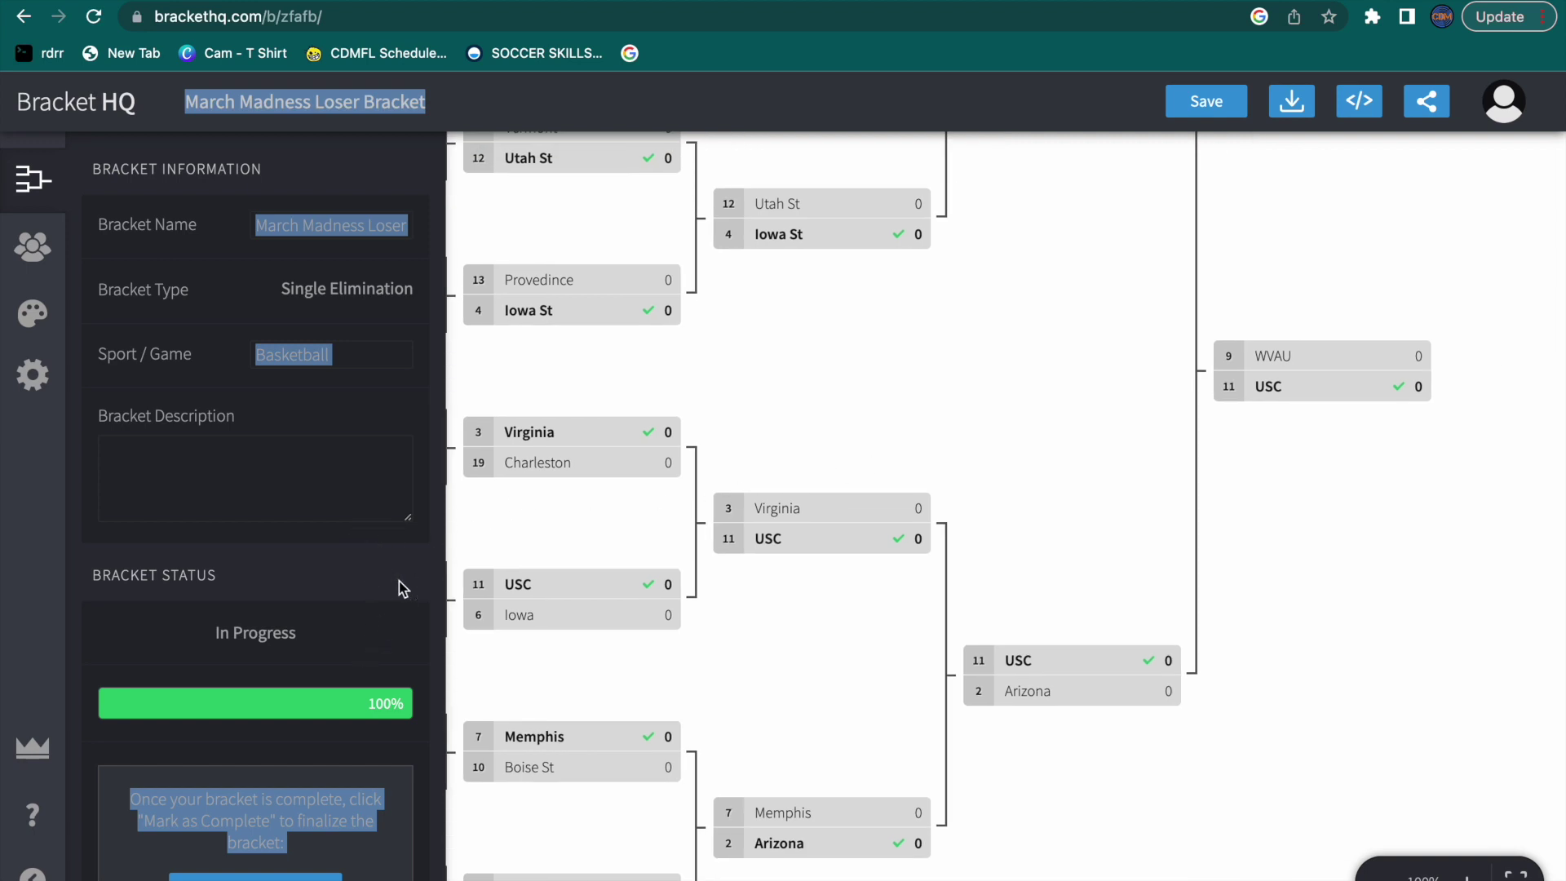
left_click_drag(1477, 519, 615, 790)
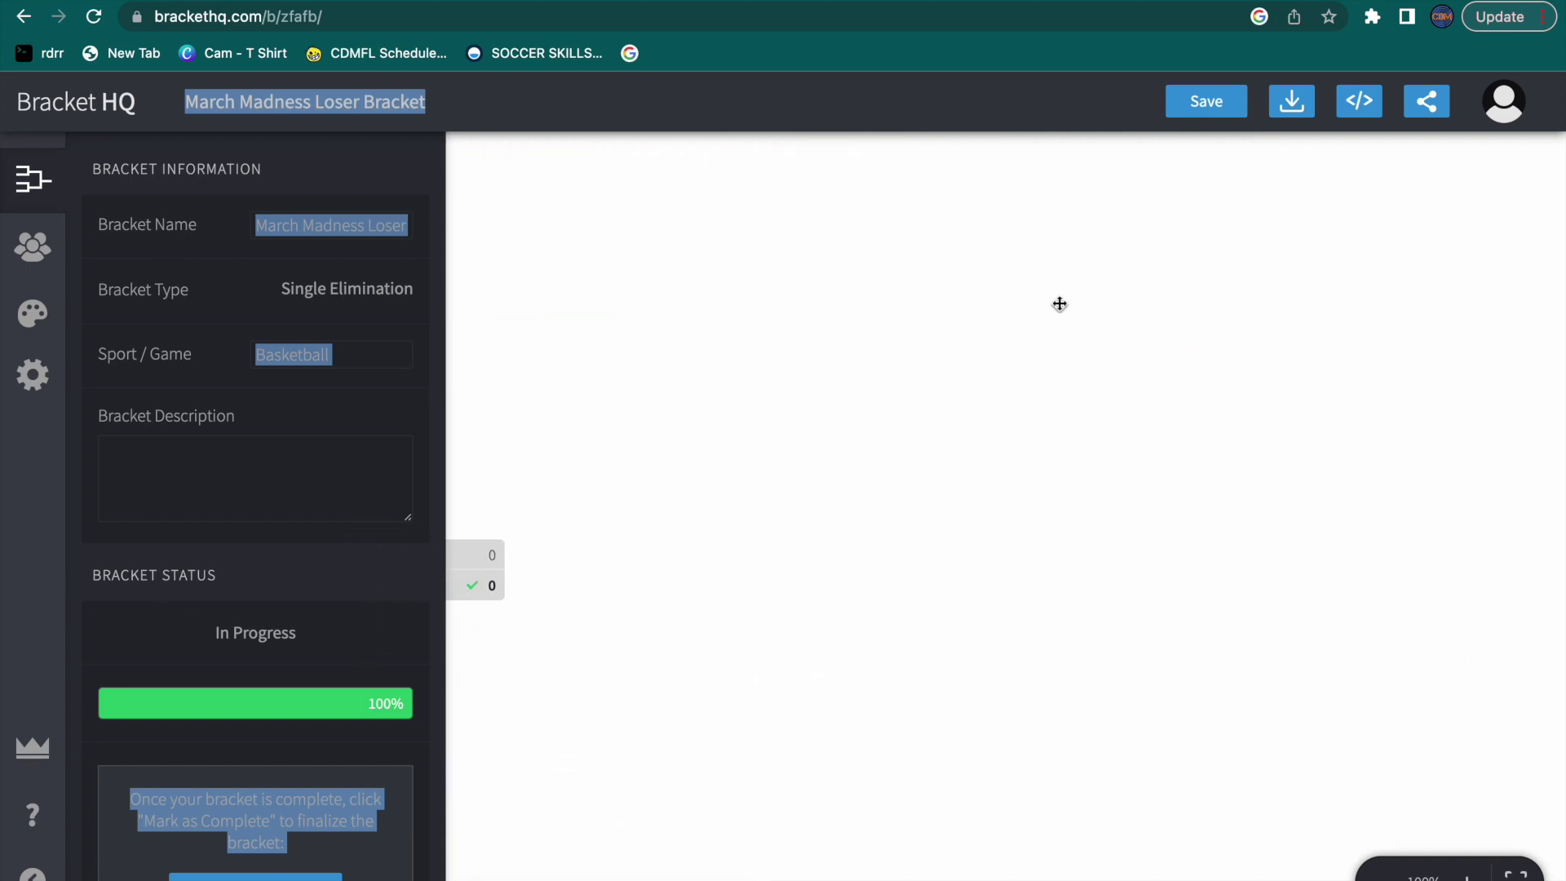
left_click(674, 112)
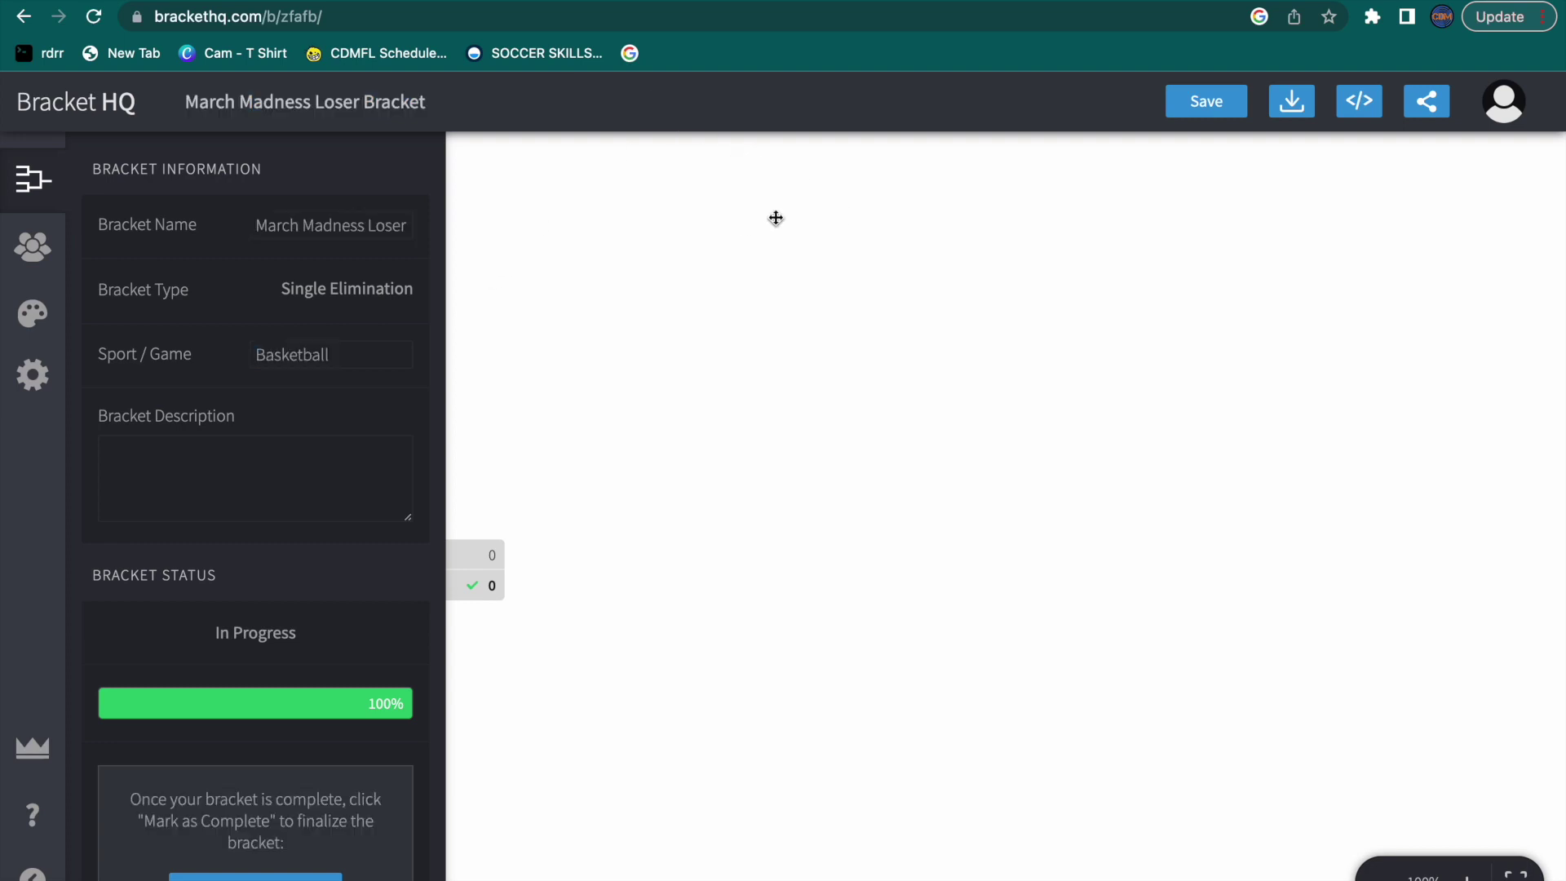